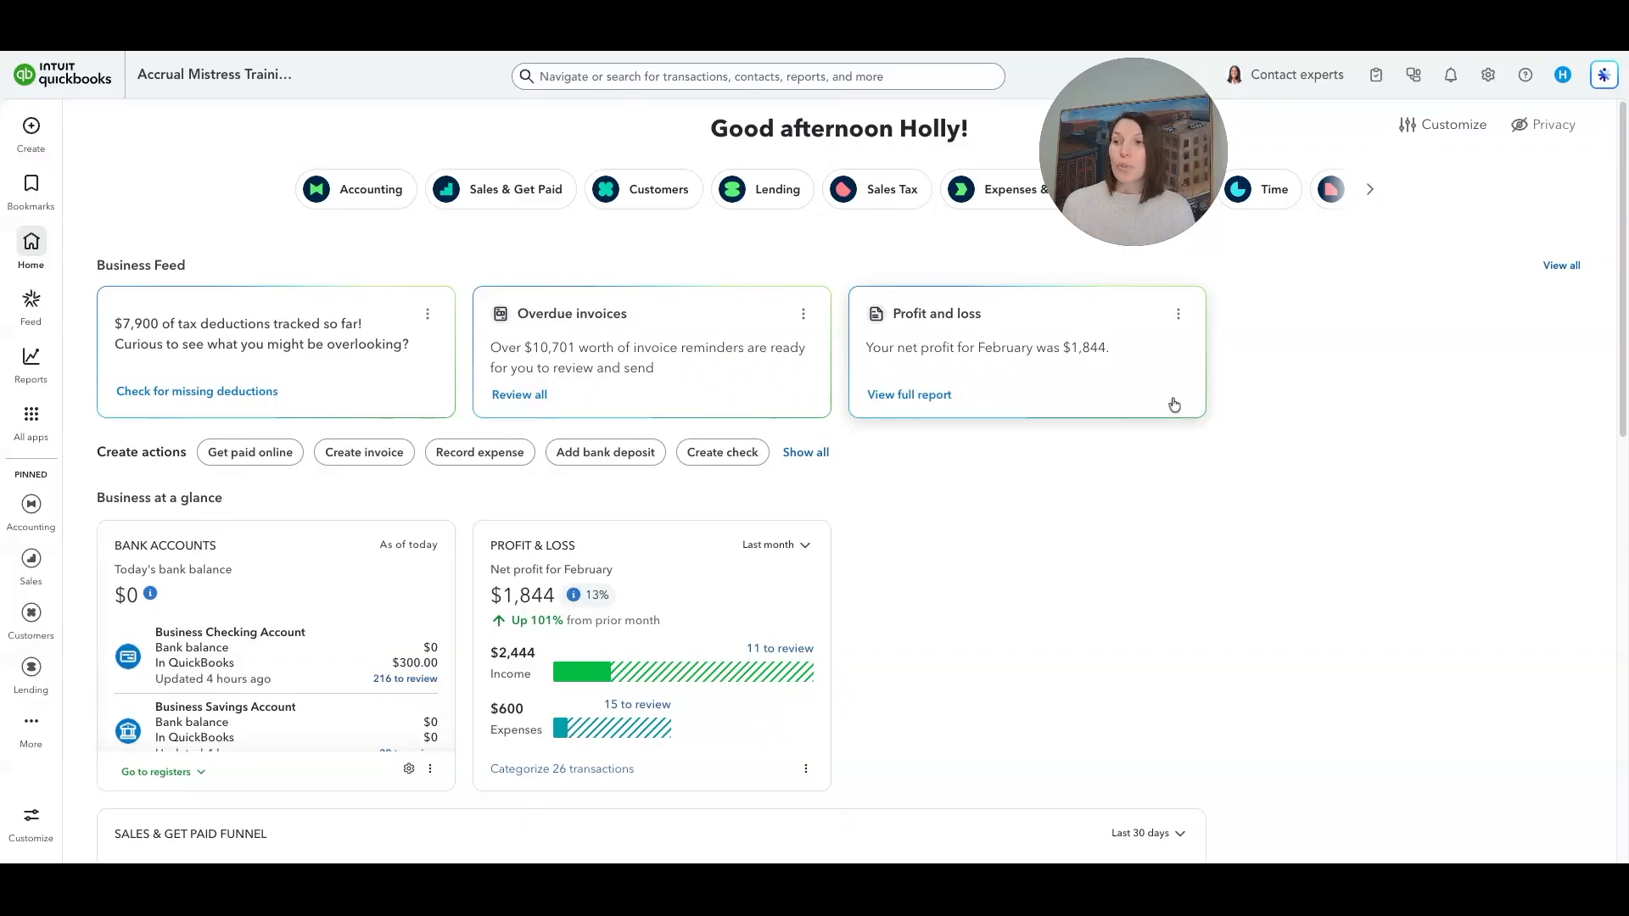
- Open the Bank transactions page of the Accounting app, showing the Business Checking Account
left_click(388, 207)
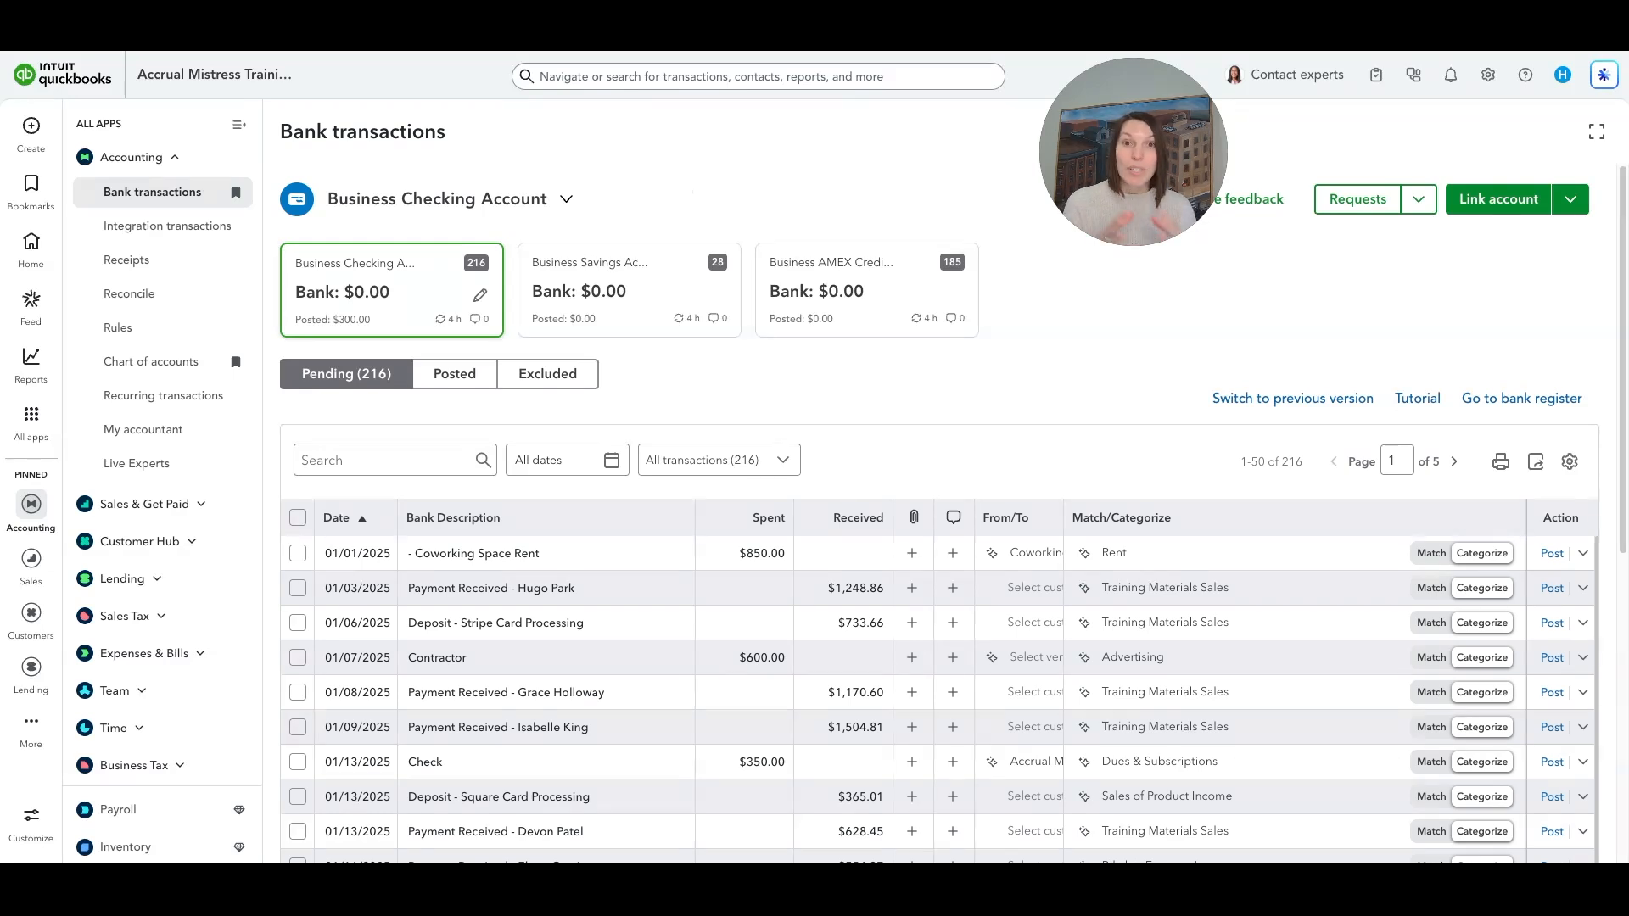
left_click(38, 197)
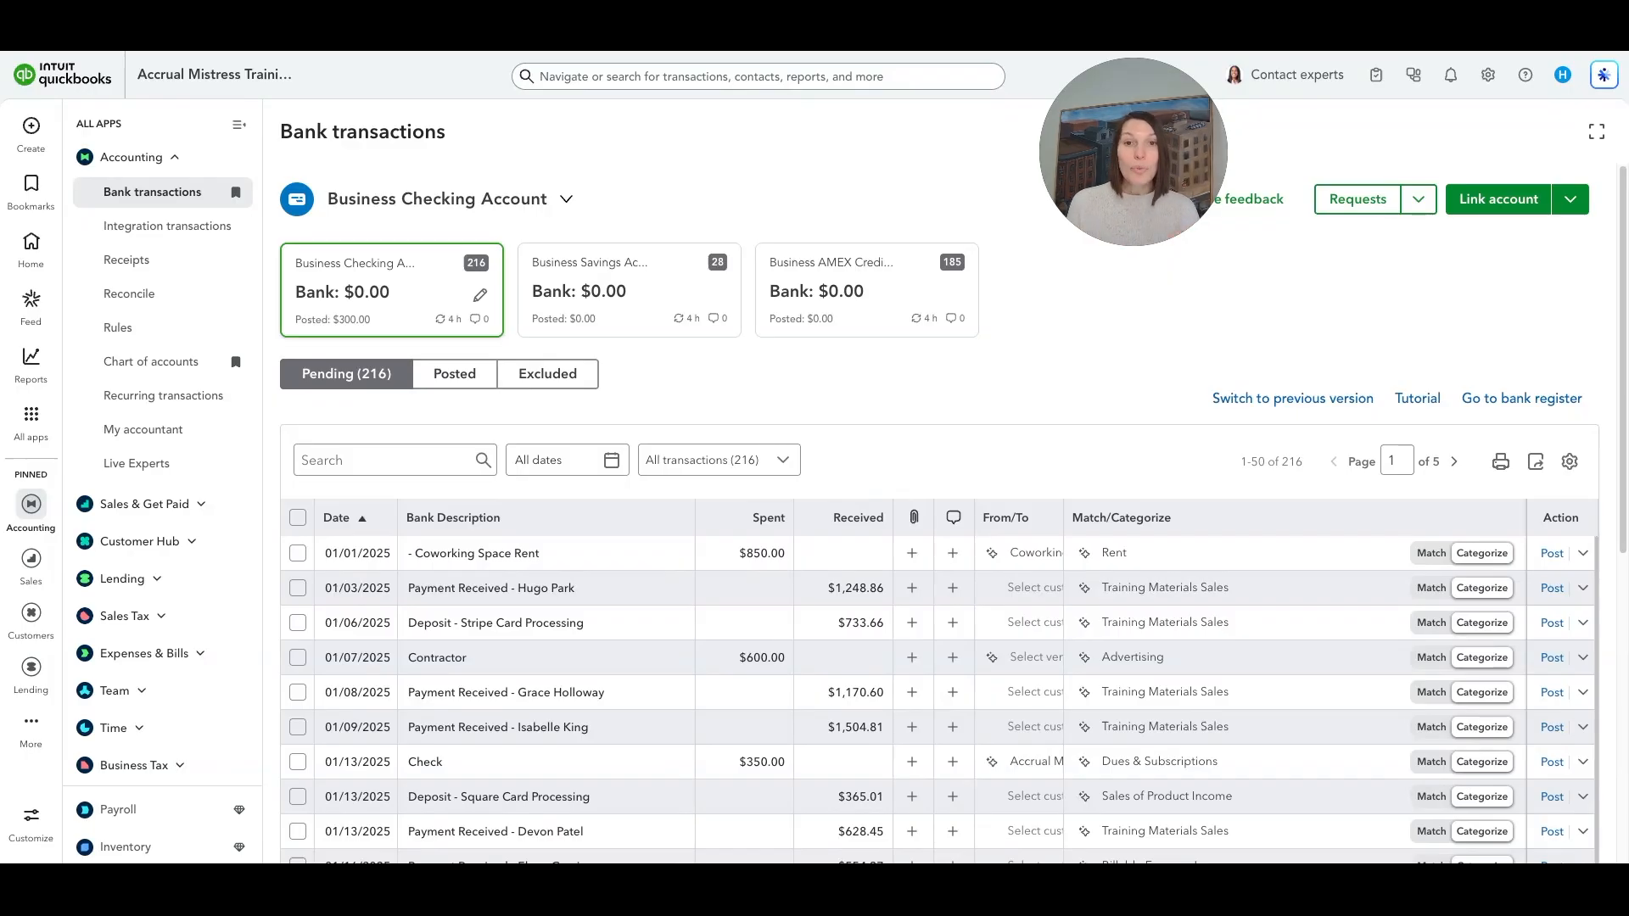
- Filter the checking account's pending transactions to the custom date range 01/01/2025 to 01/31/2025
scroll(719, 201, "down", 1)
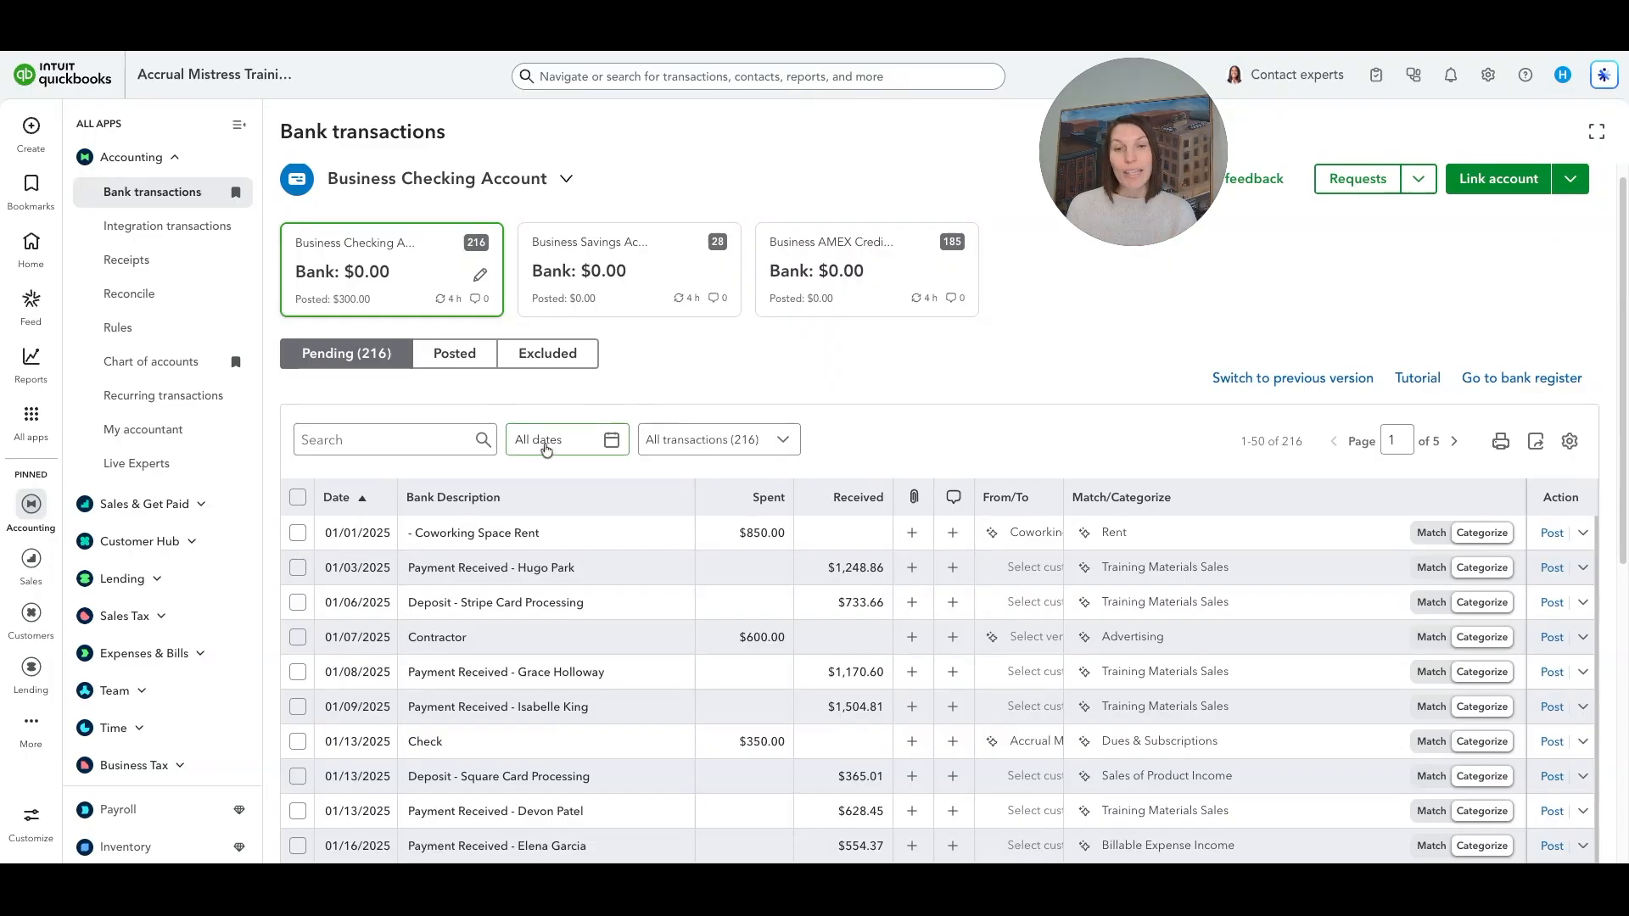
left_click(545, 443)
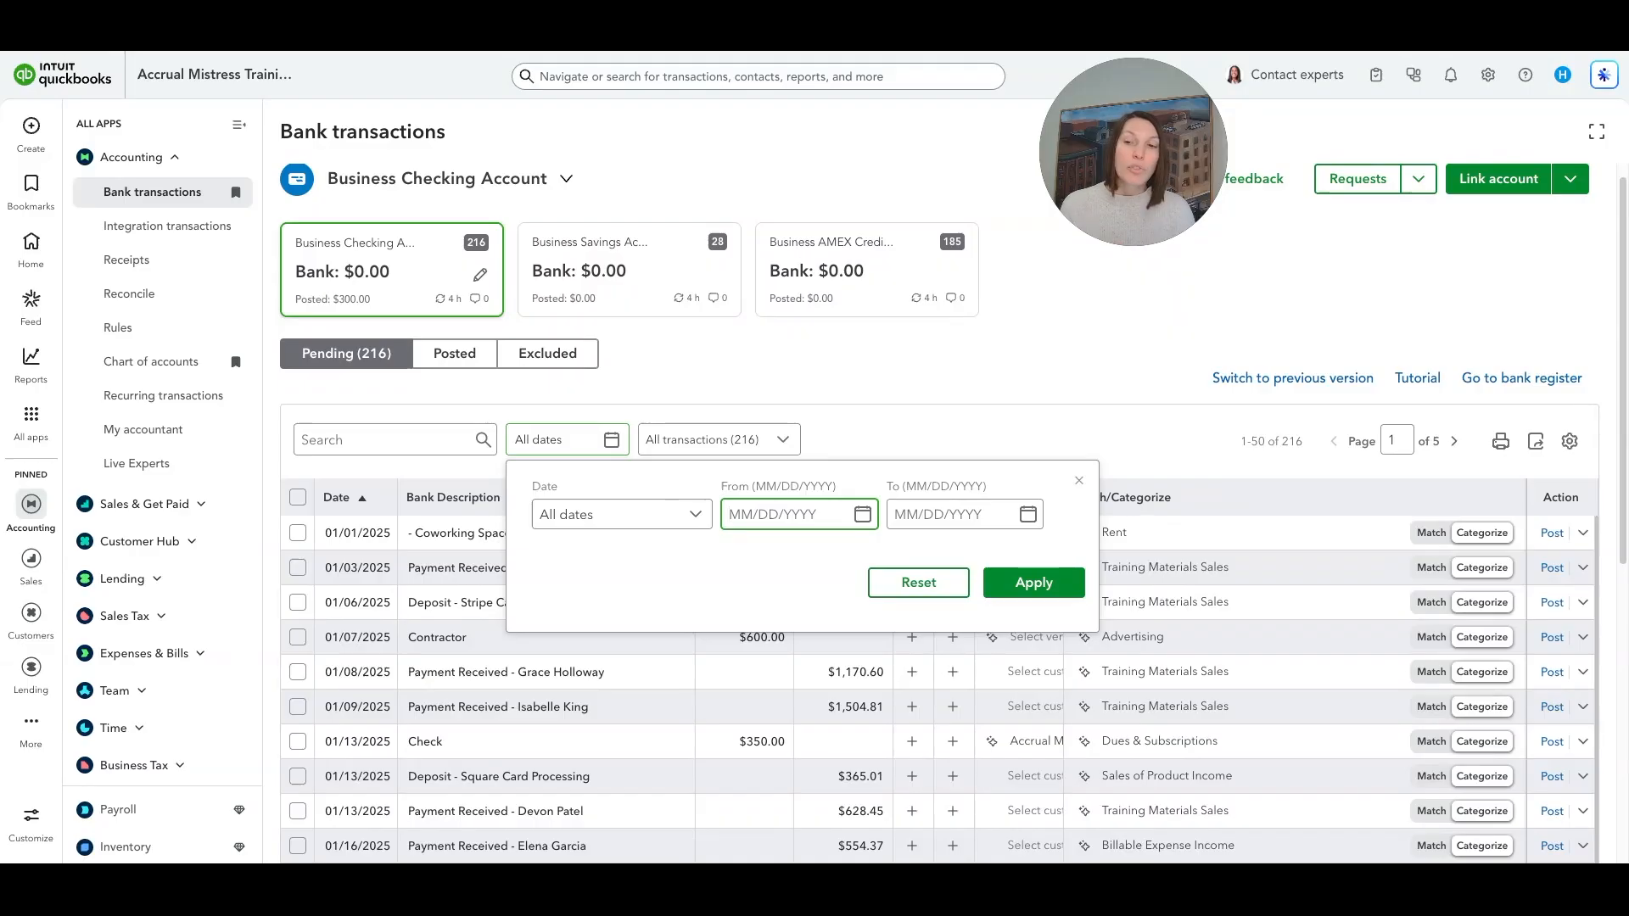
type("01/01/2025")
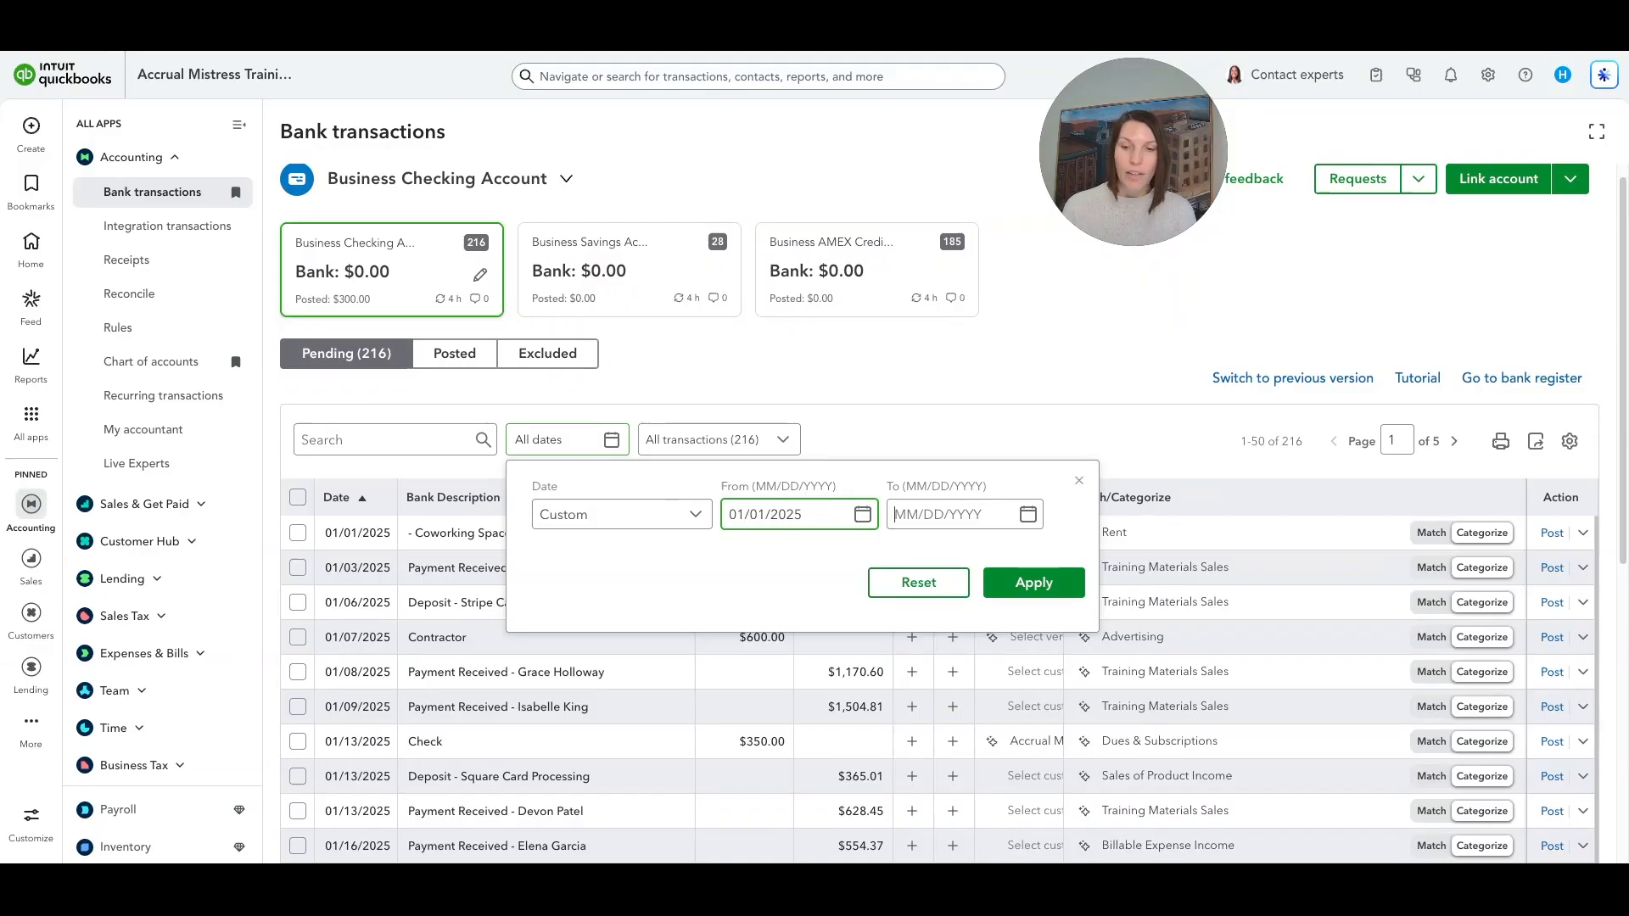
key("Tab")
type("013125")
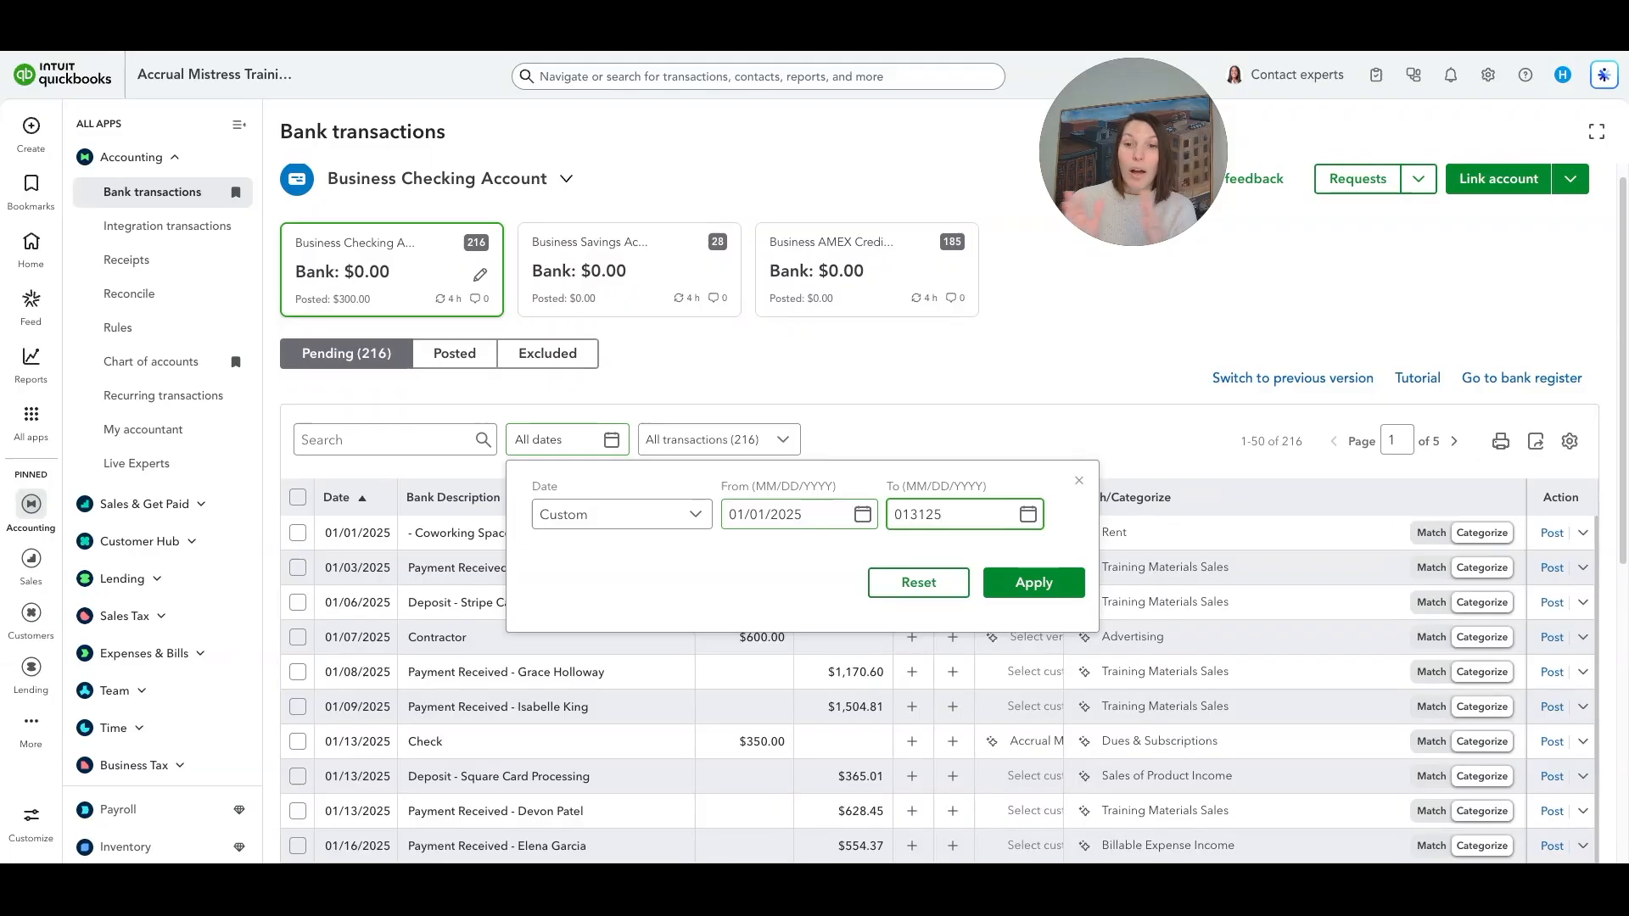
key("Tab")
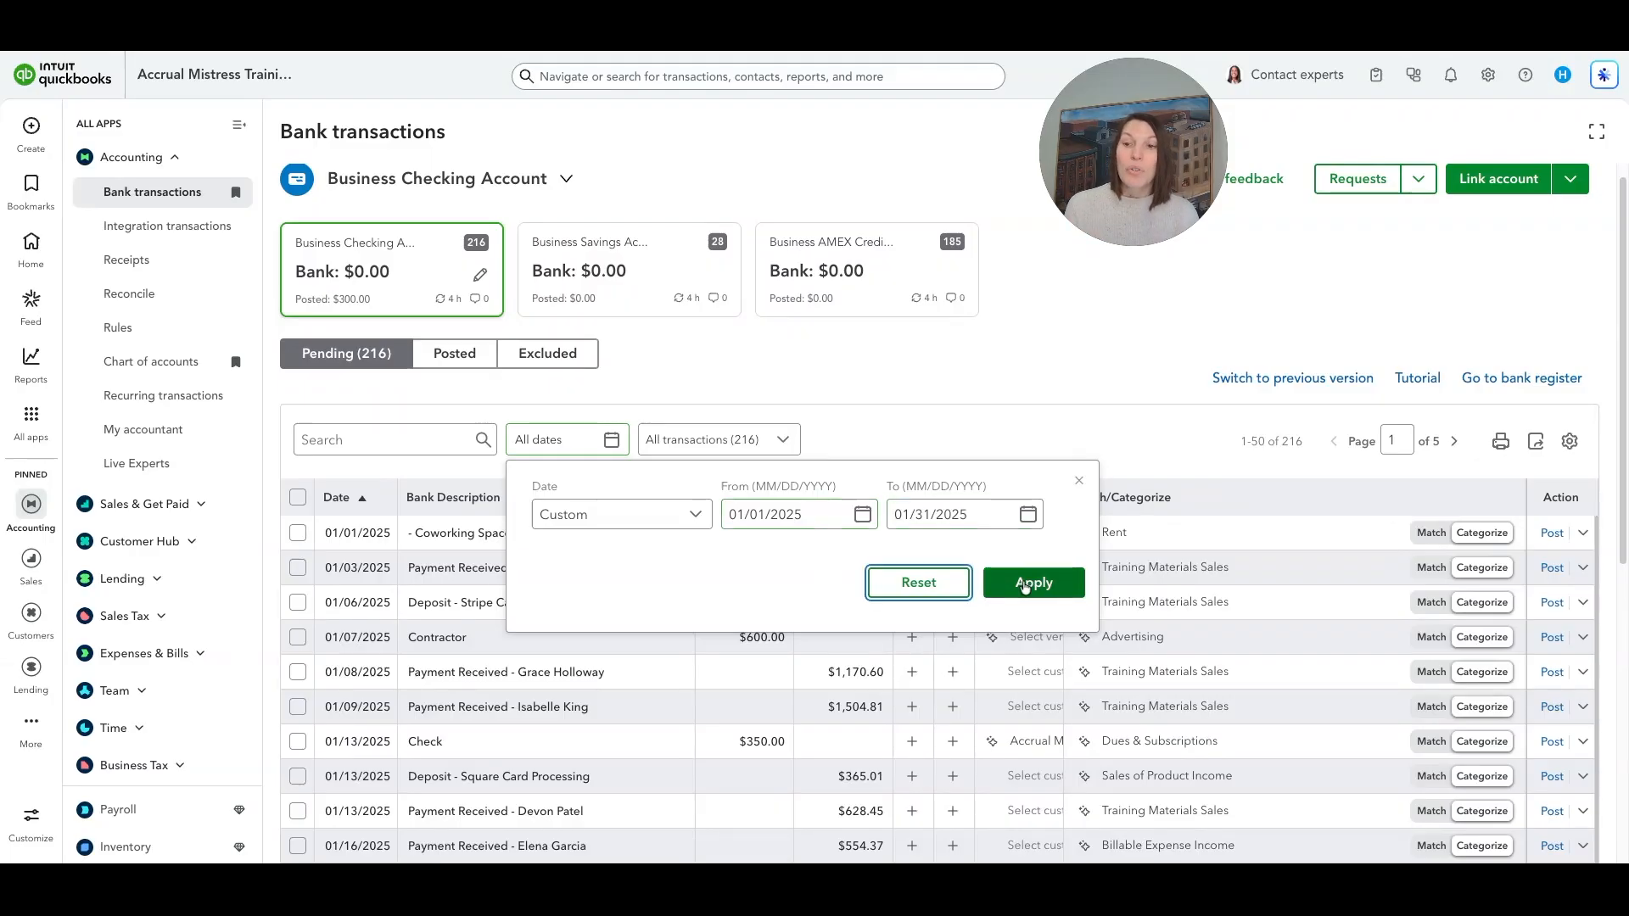
left_click(1035, 582)
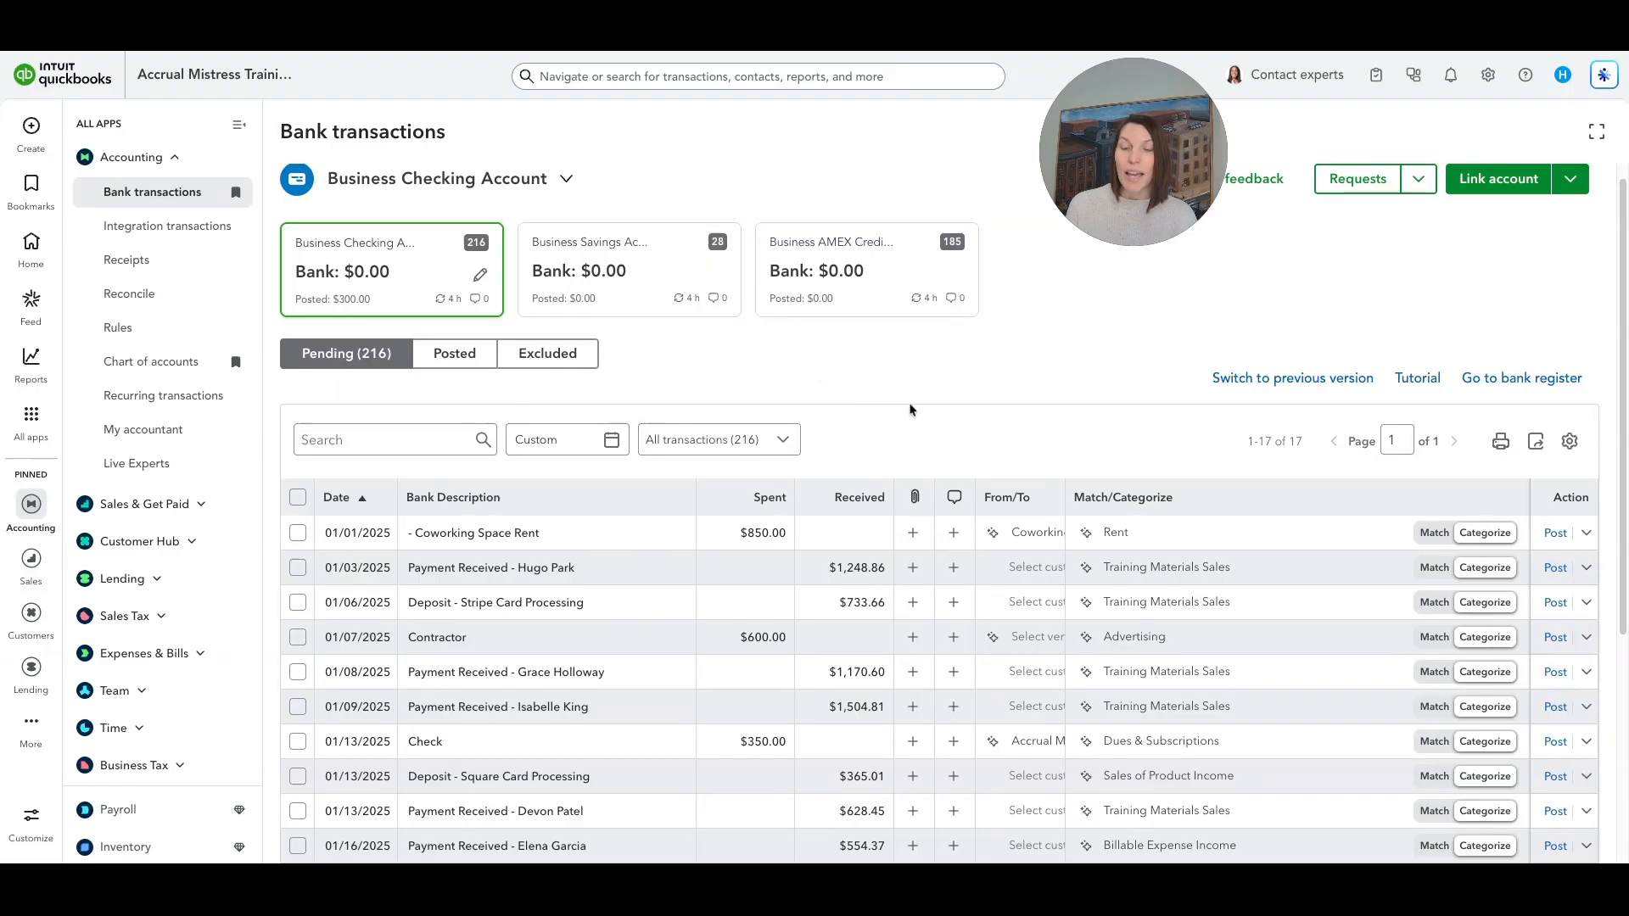
- Review the January 2025 pending transactions of the checking, savings and AMEX credit card accounts, returning to the Business Checking Account
scroll(914, 399, "down", 3)
scroll(936, 594, "down", 2)
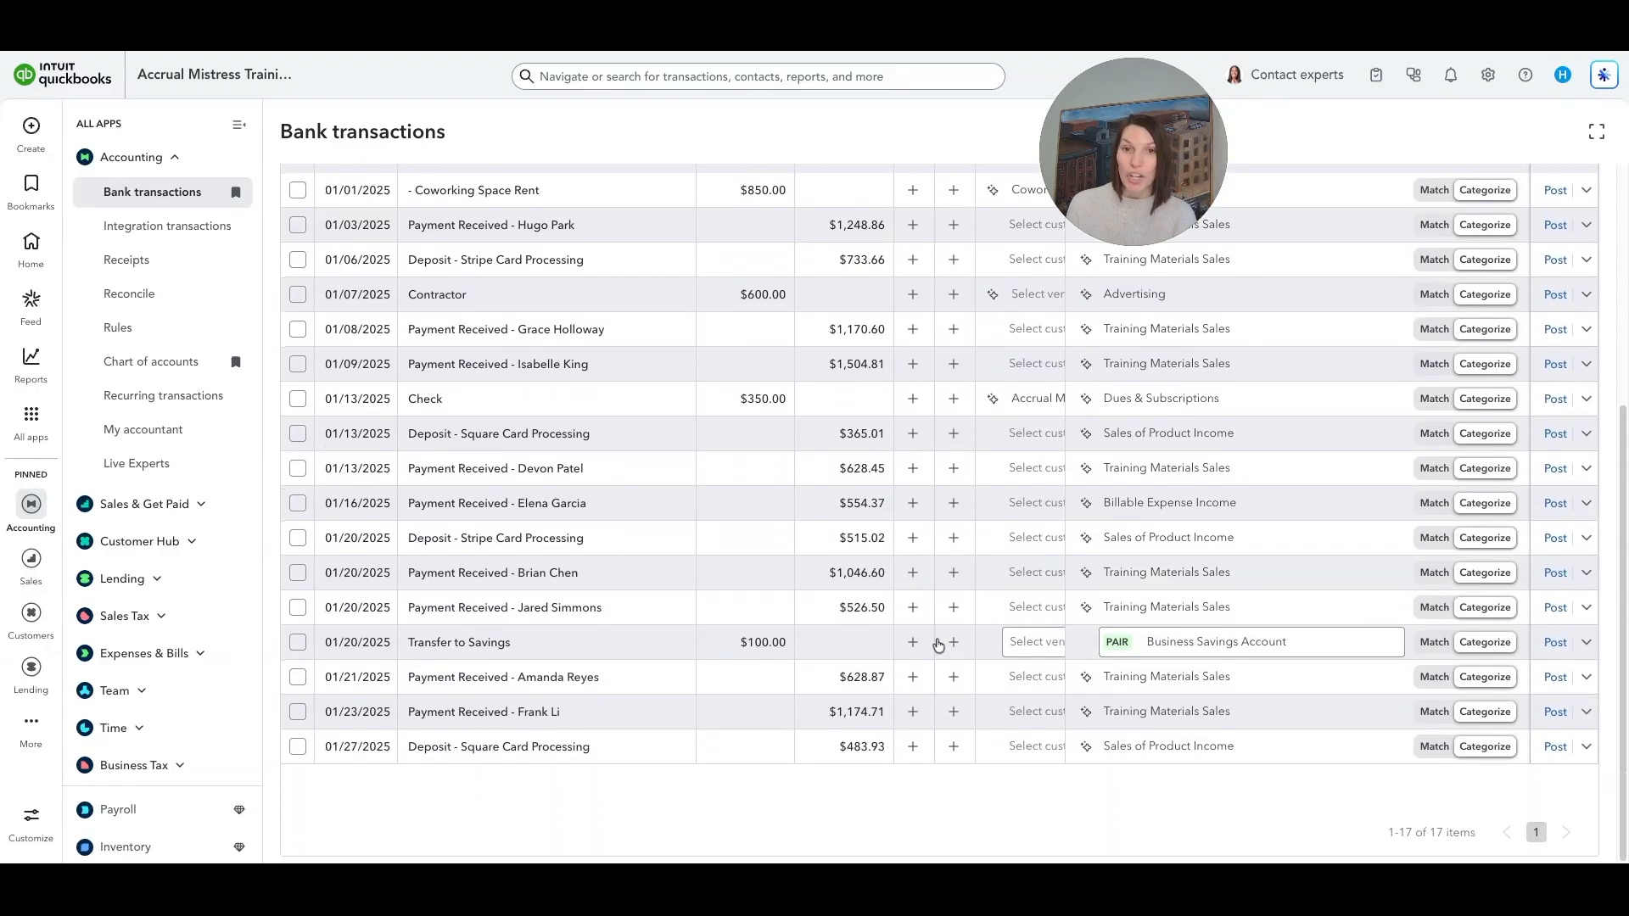
scroll(937, 645, "up", 1)
scroll(938, 638, "up", 2)
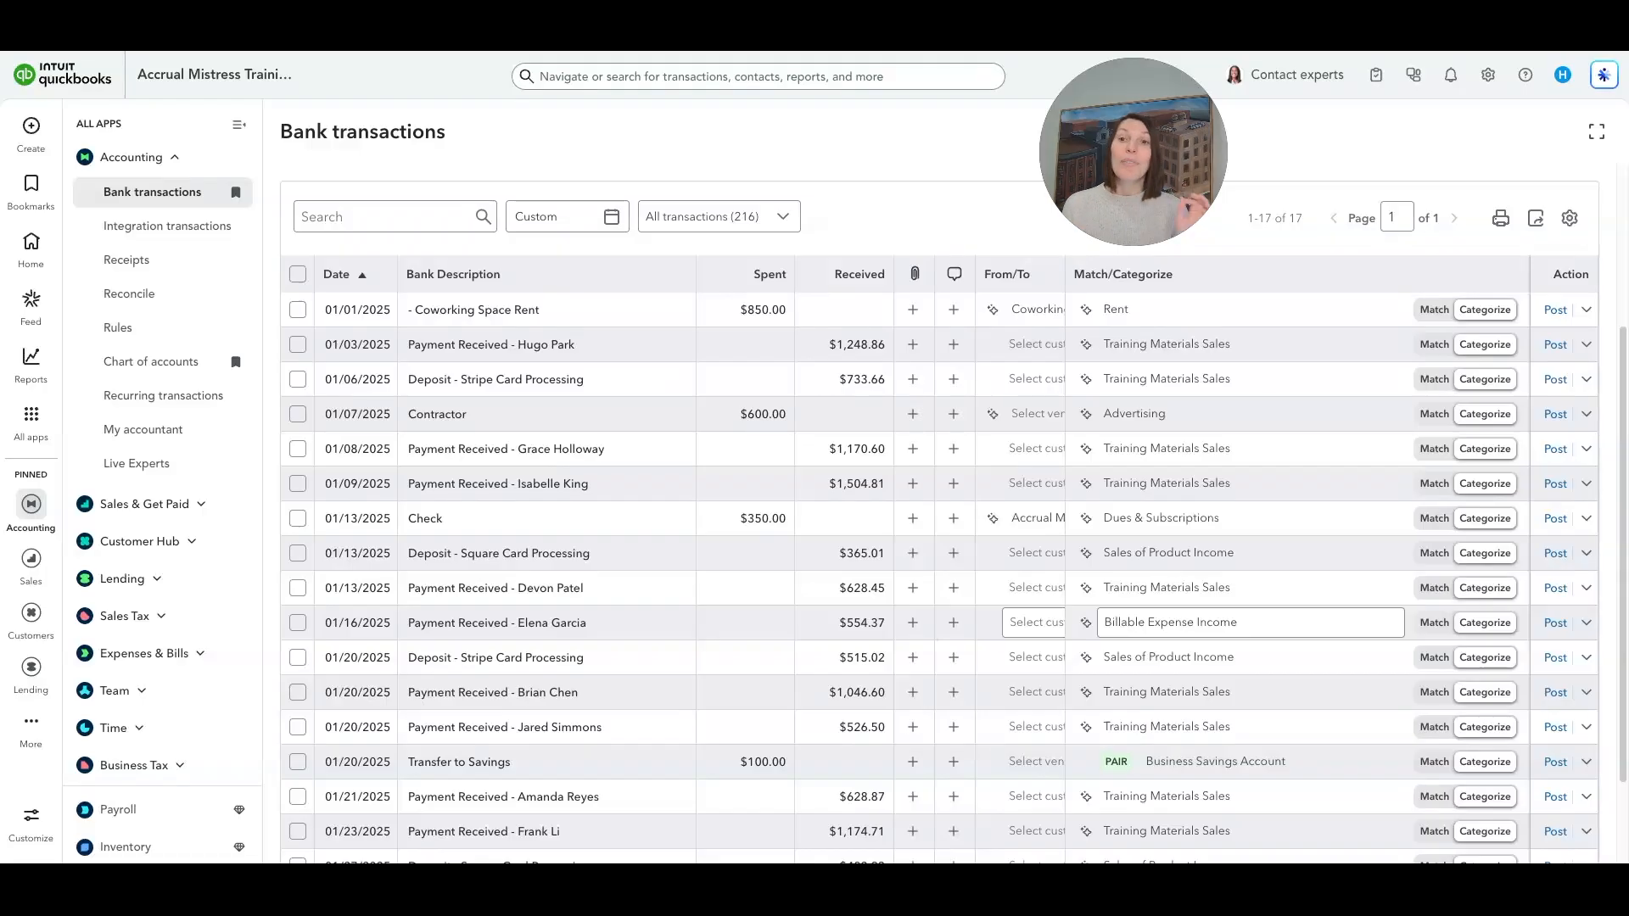
scroll(937, 794, "up", 3)
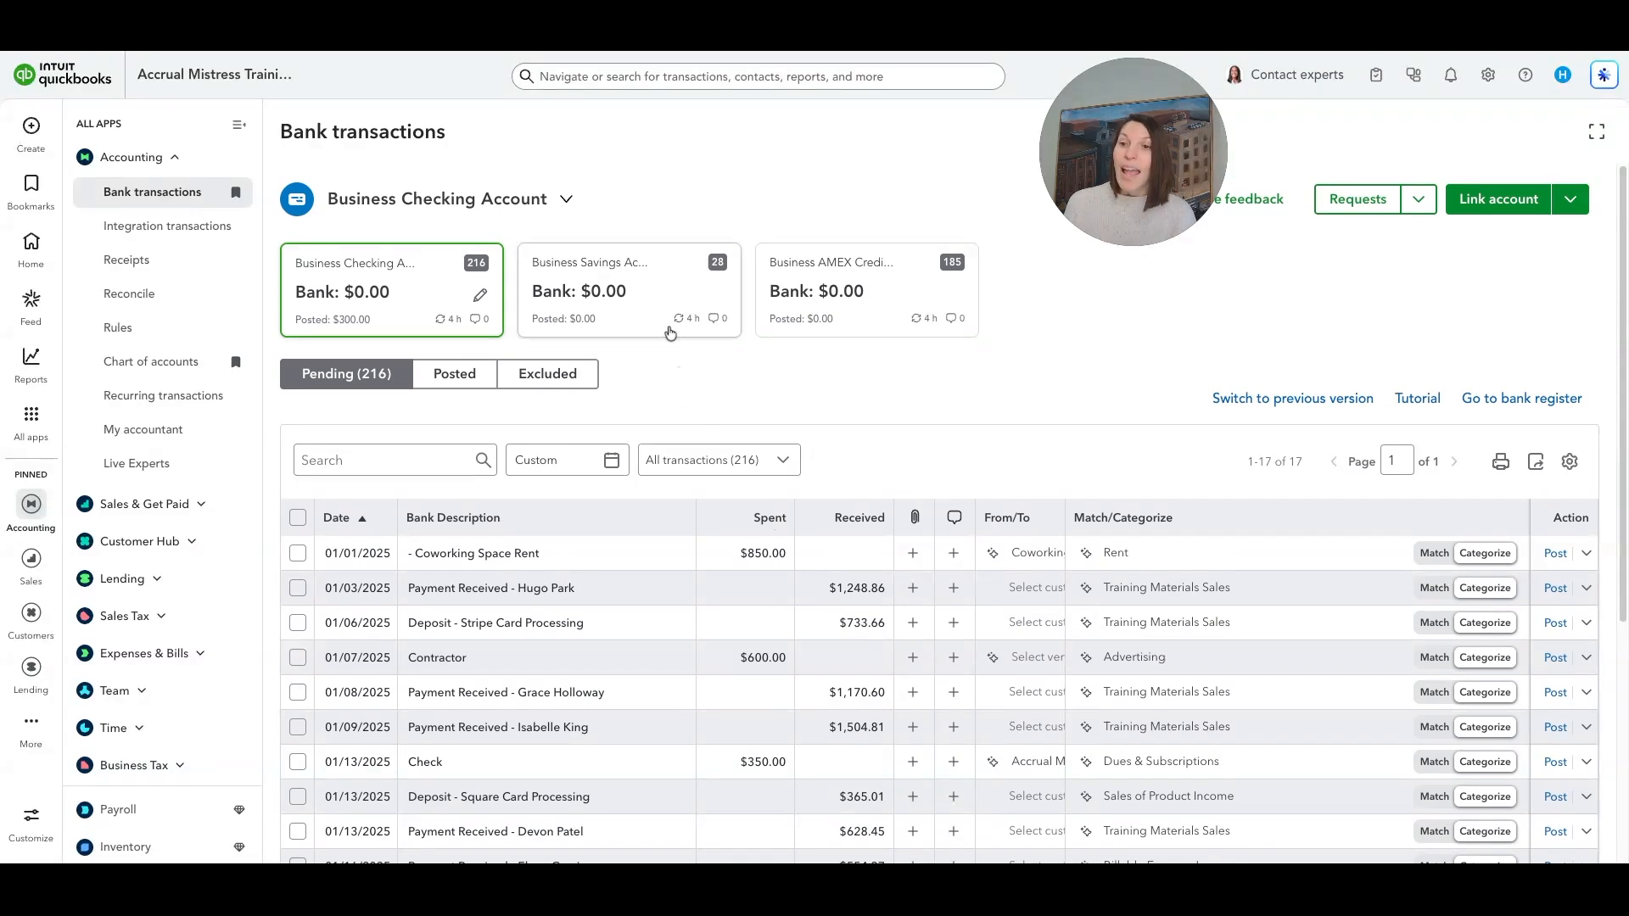
left_click(670, 329)
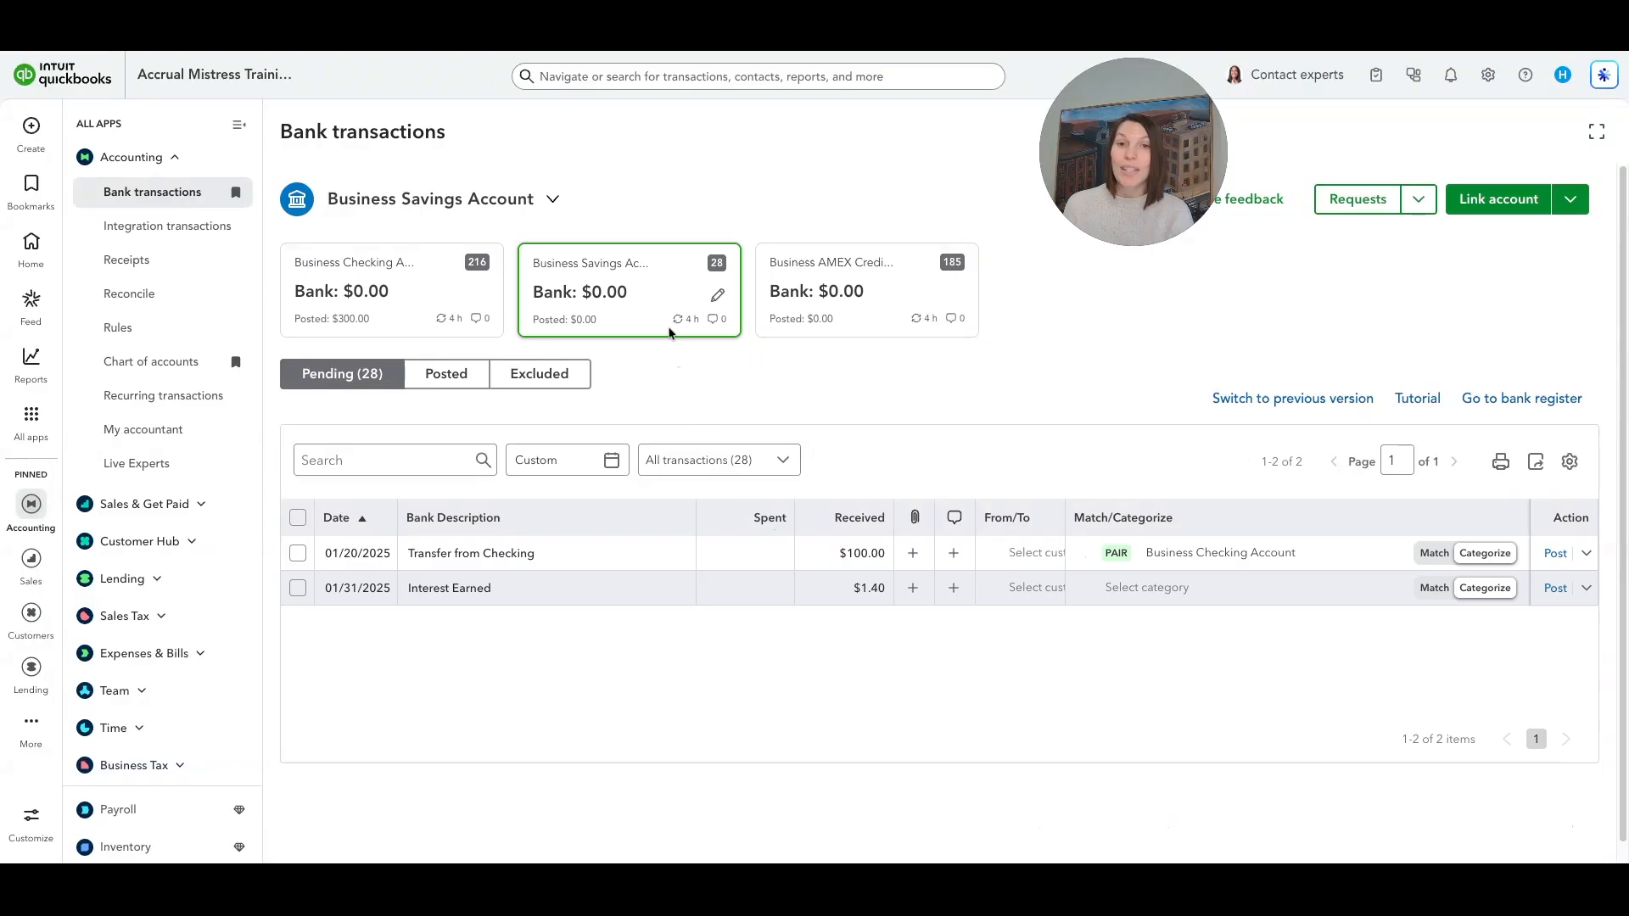
left_click(863, 329)
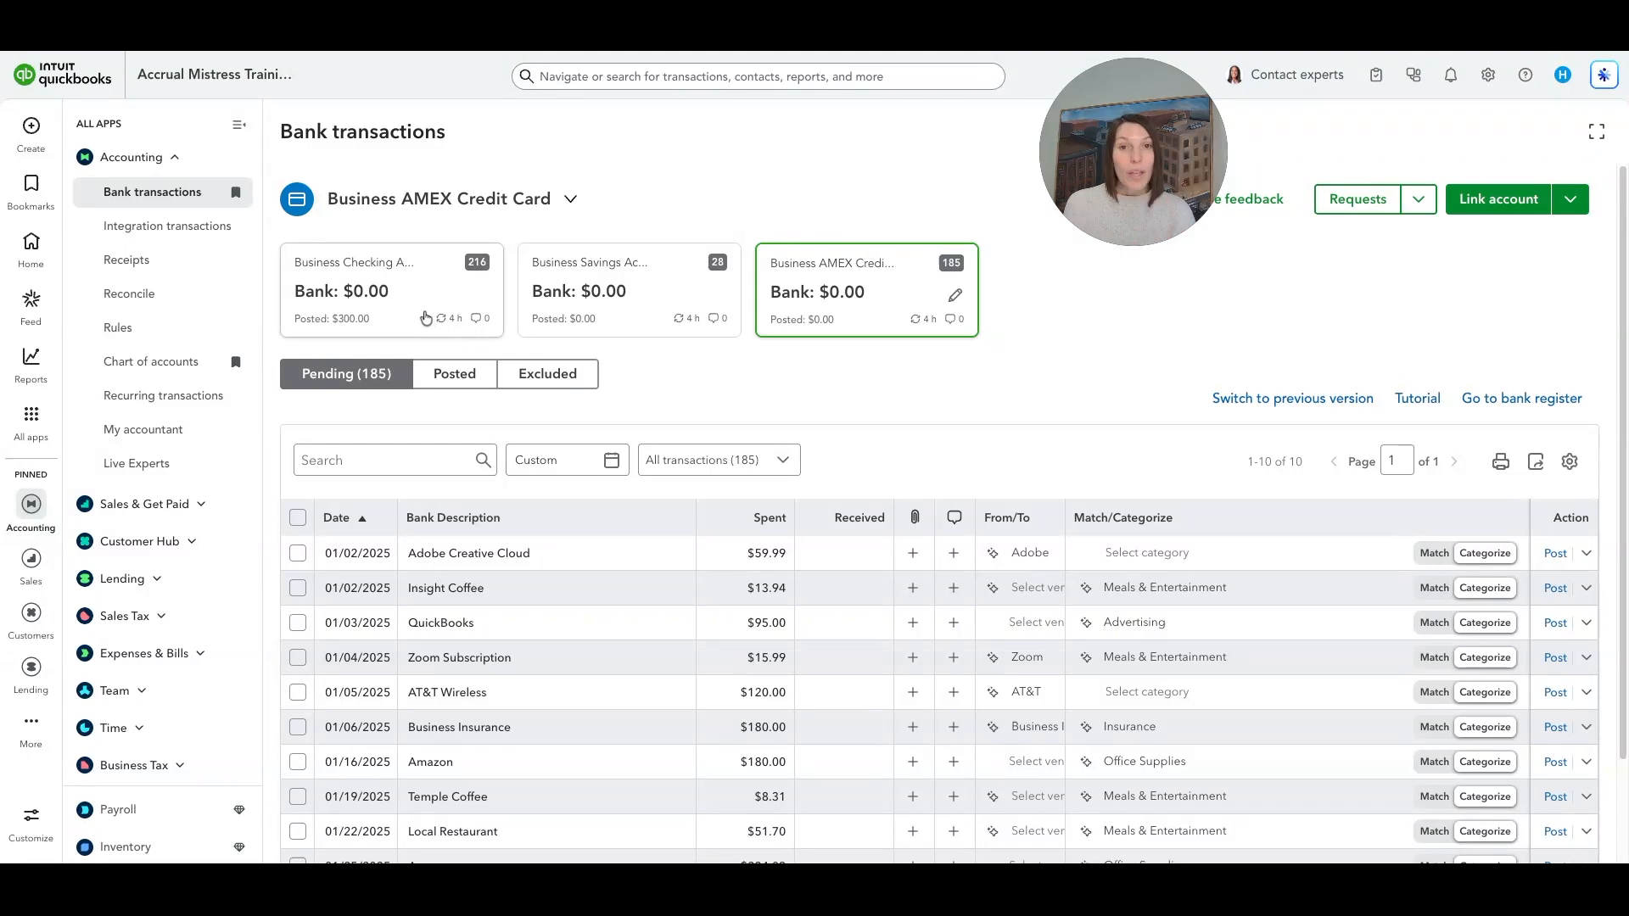
left_click(408, 310)
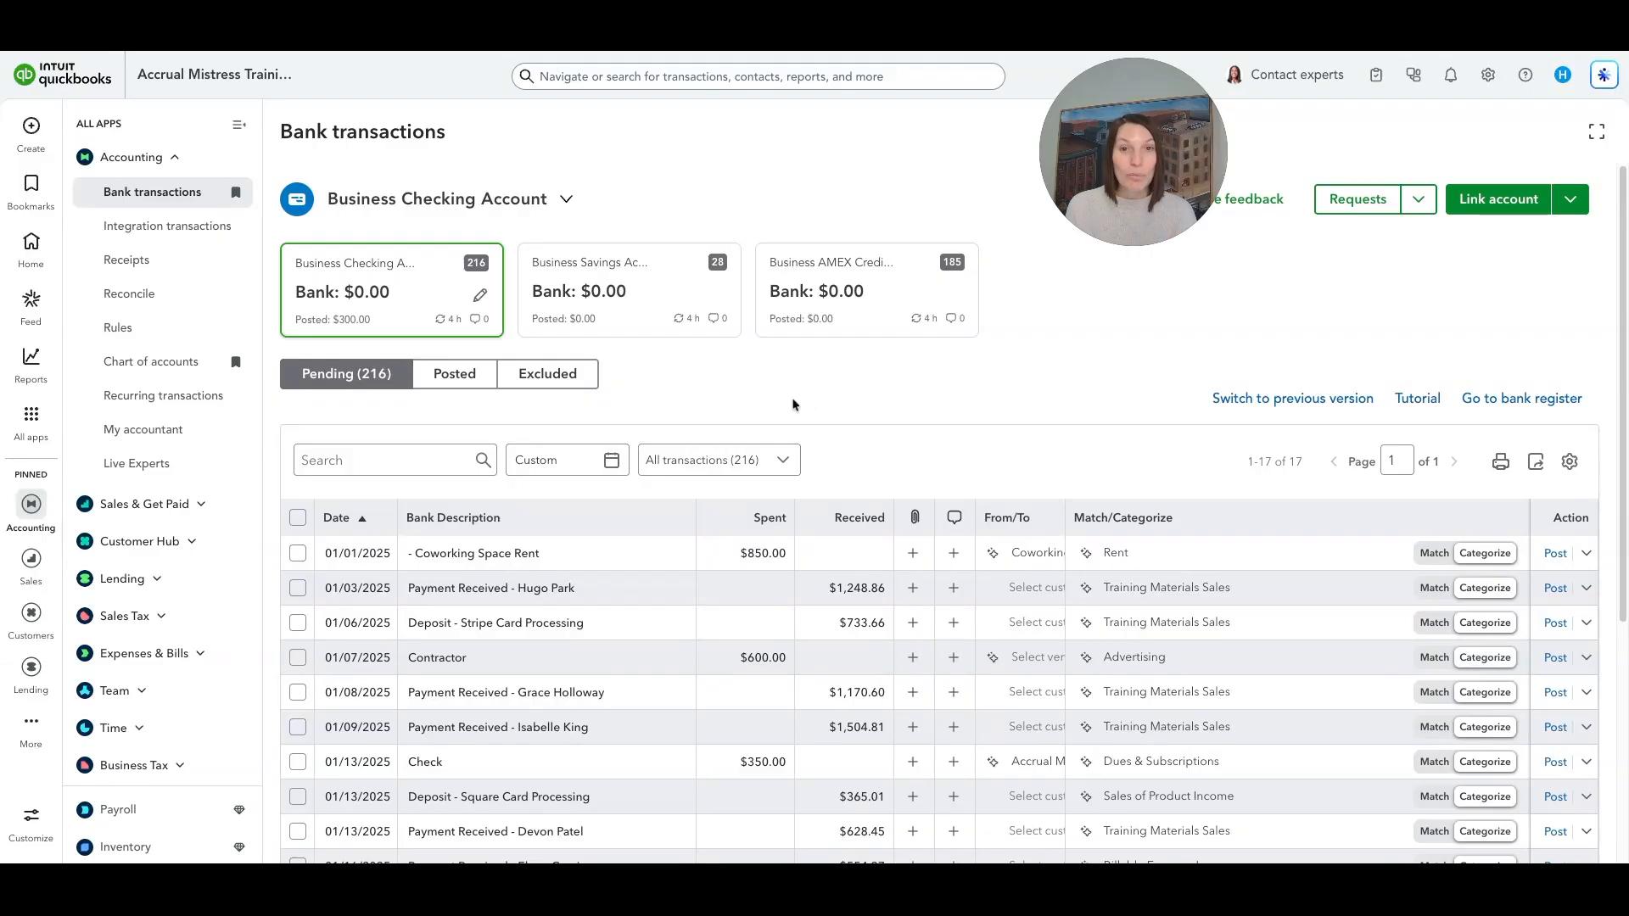
- Reset the date filter on the checking account's pending transactions to all dates
left_click(782, 461)
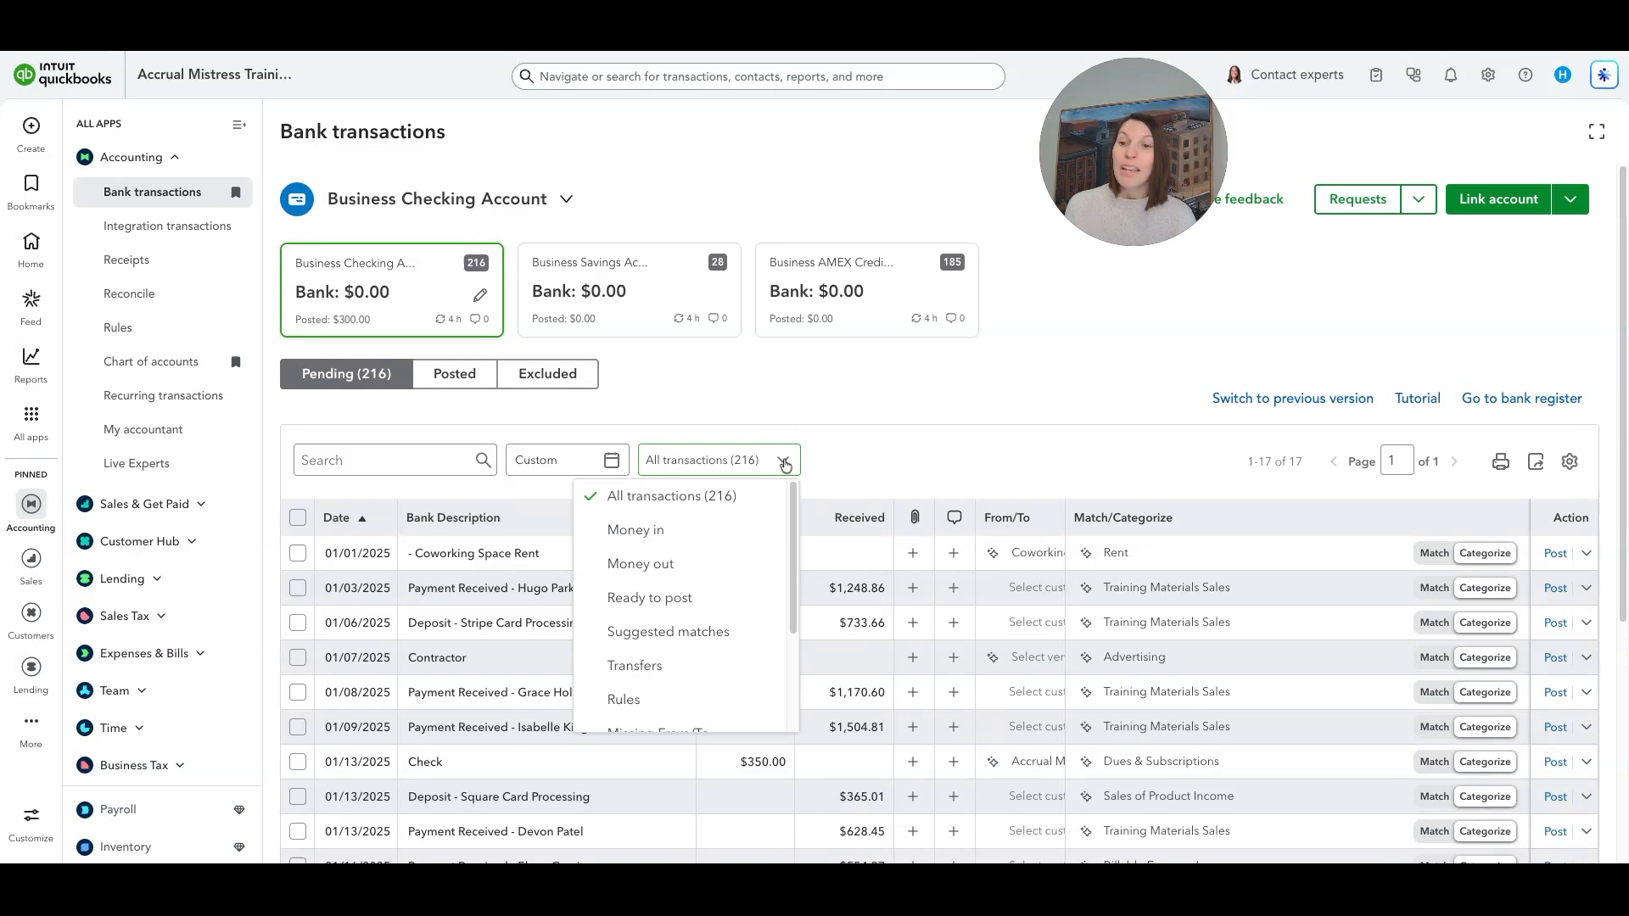
left_click(783, 463)
left_click(611, 460)
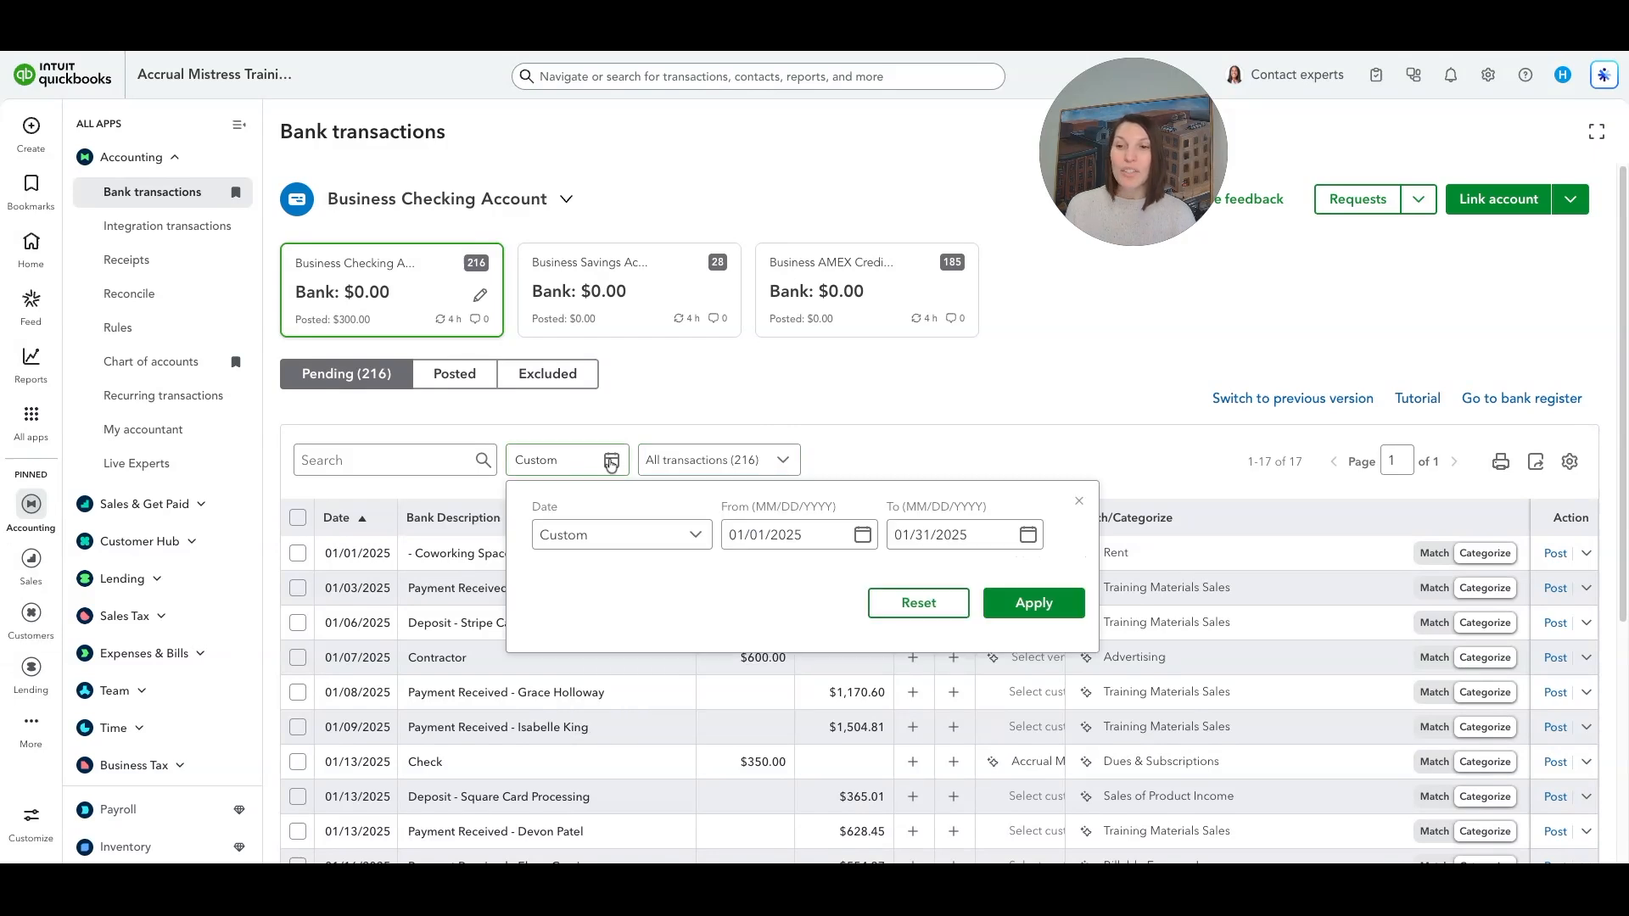
left_click(904, 604)
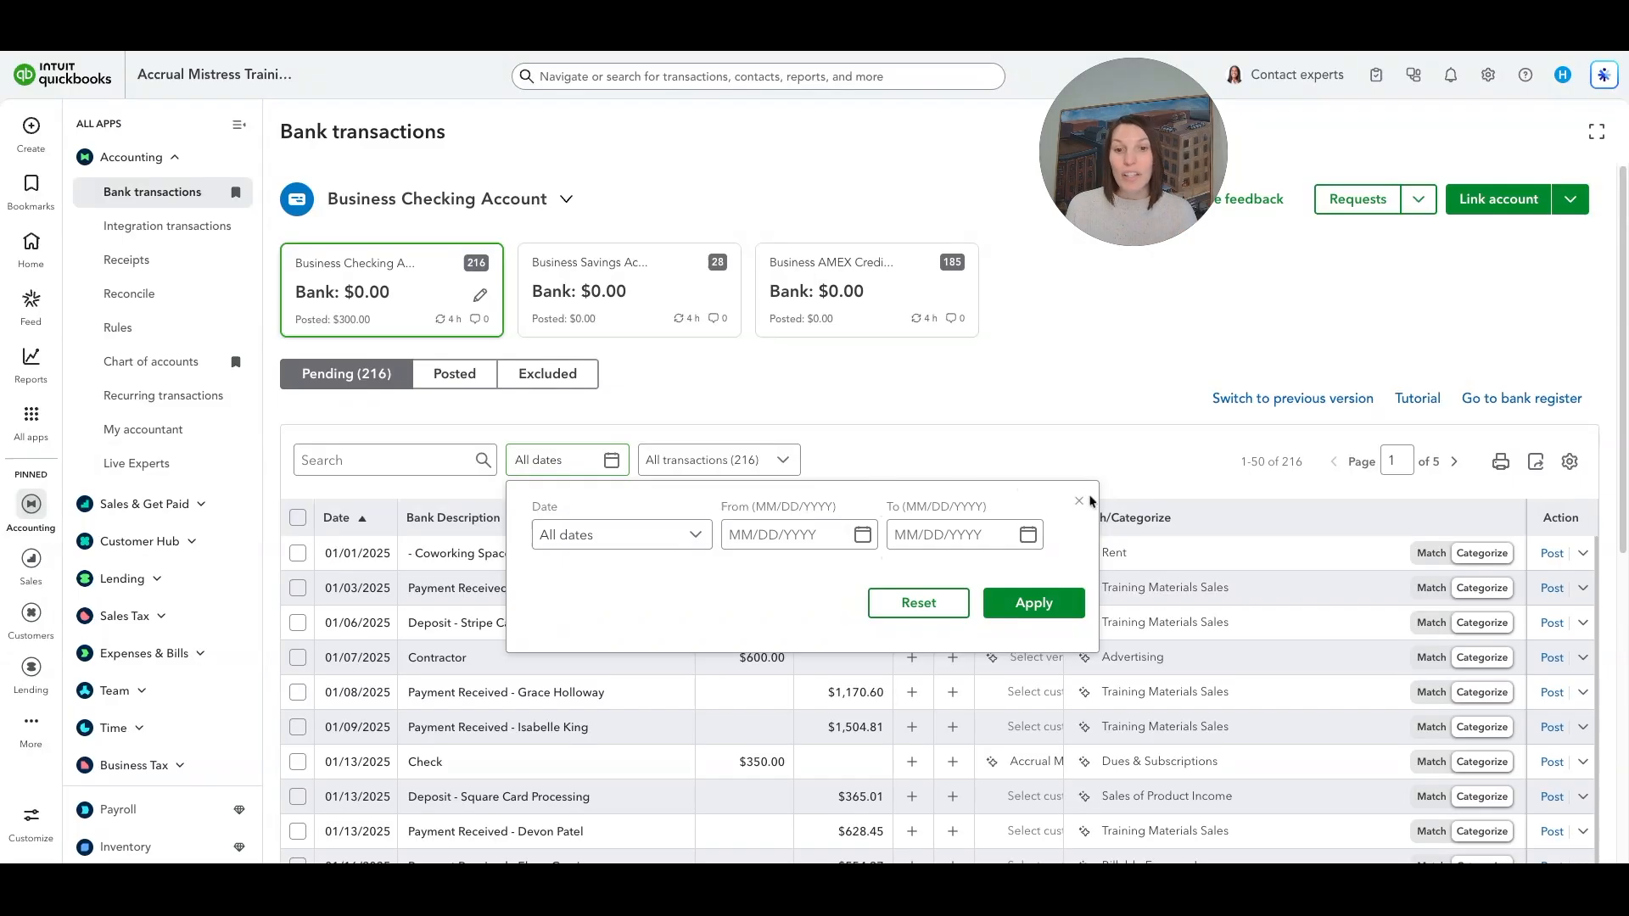
left_click(1078, 503)
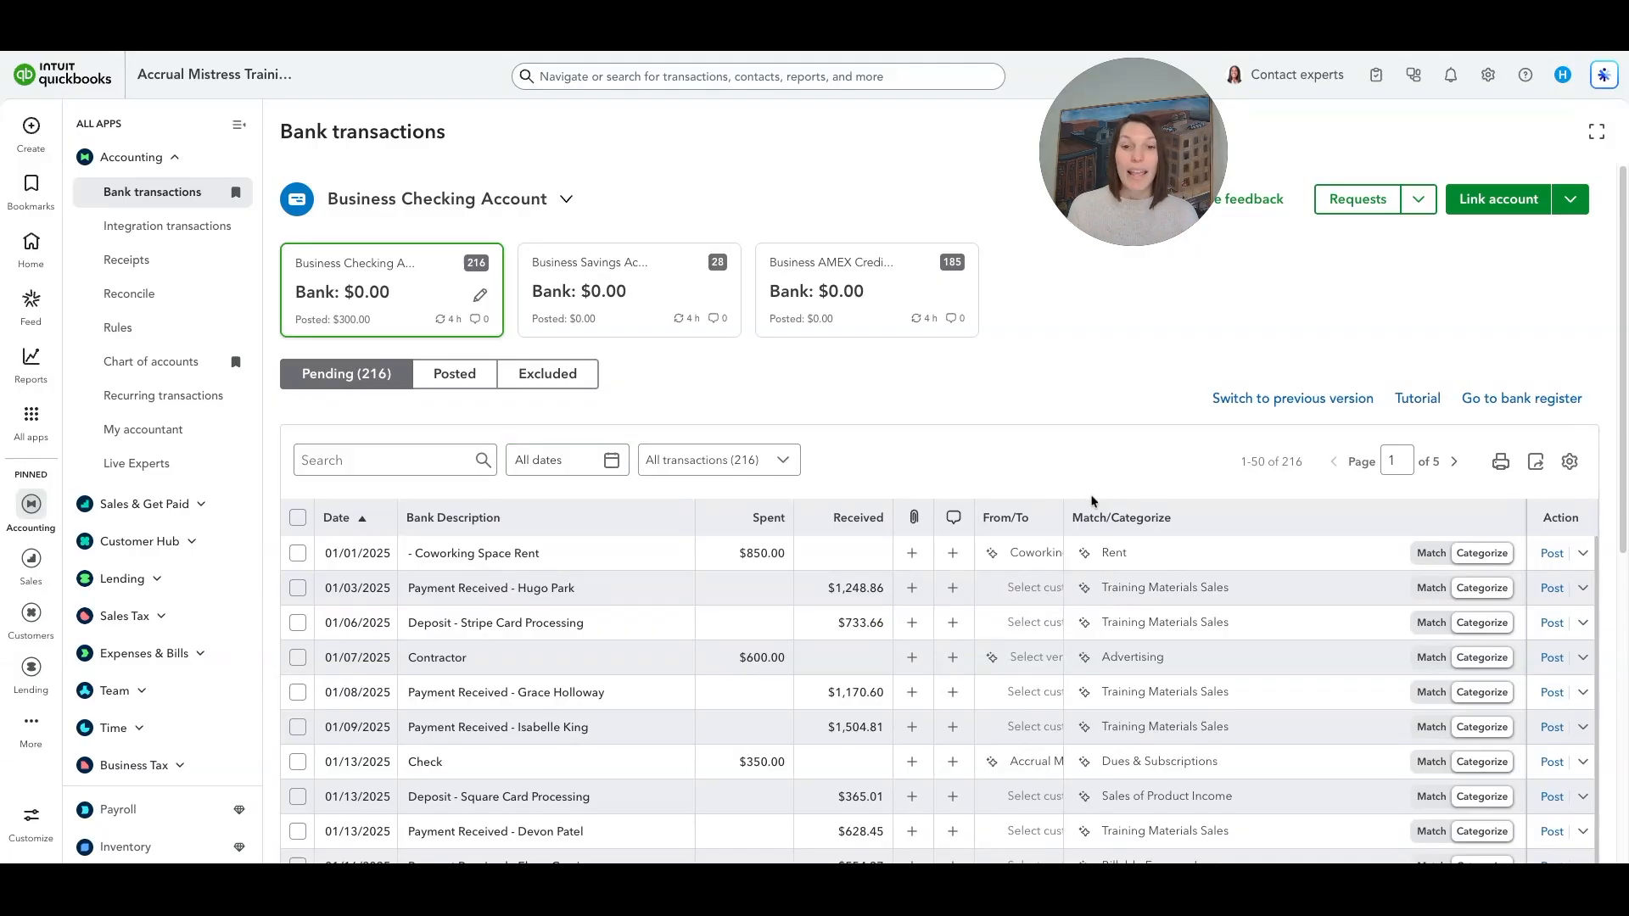
- Sort the pending checking transactions by Match/Categorize so that those with suggested matches come first
left_click(1153, 522)
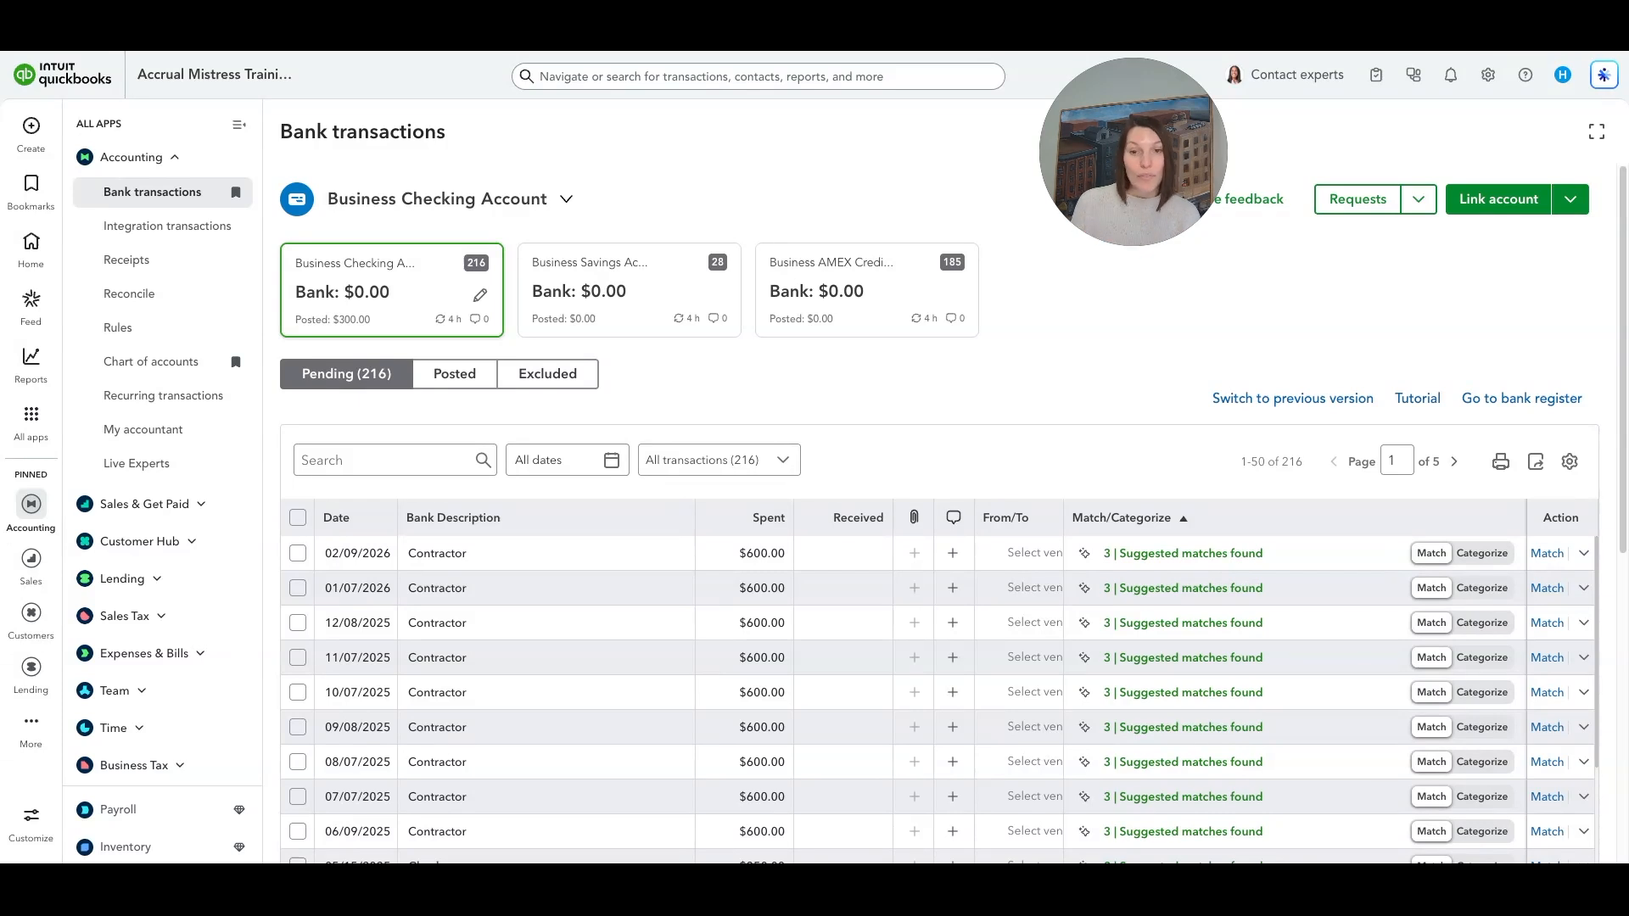
scroll(1027, 390, "down", 3)
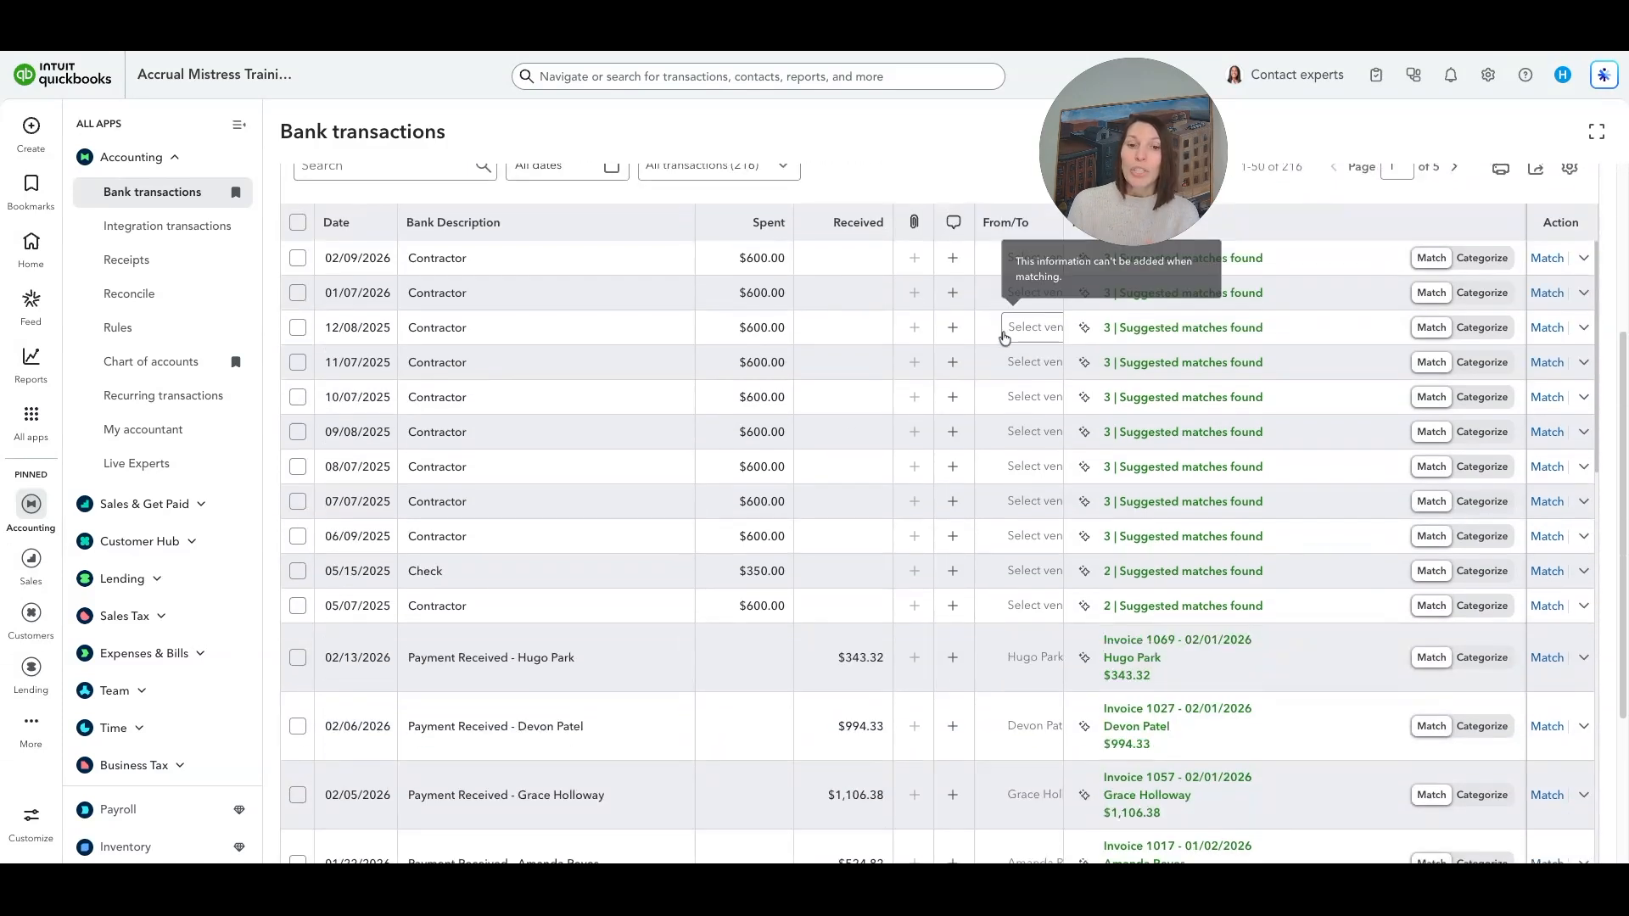
scroll(976, 367, "up", 1)
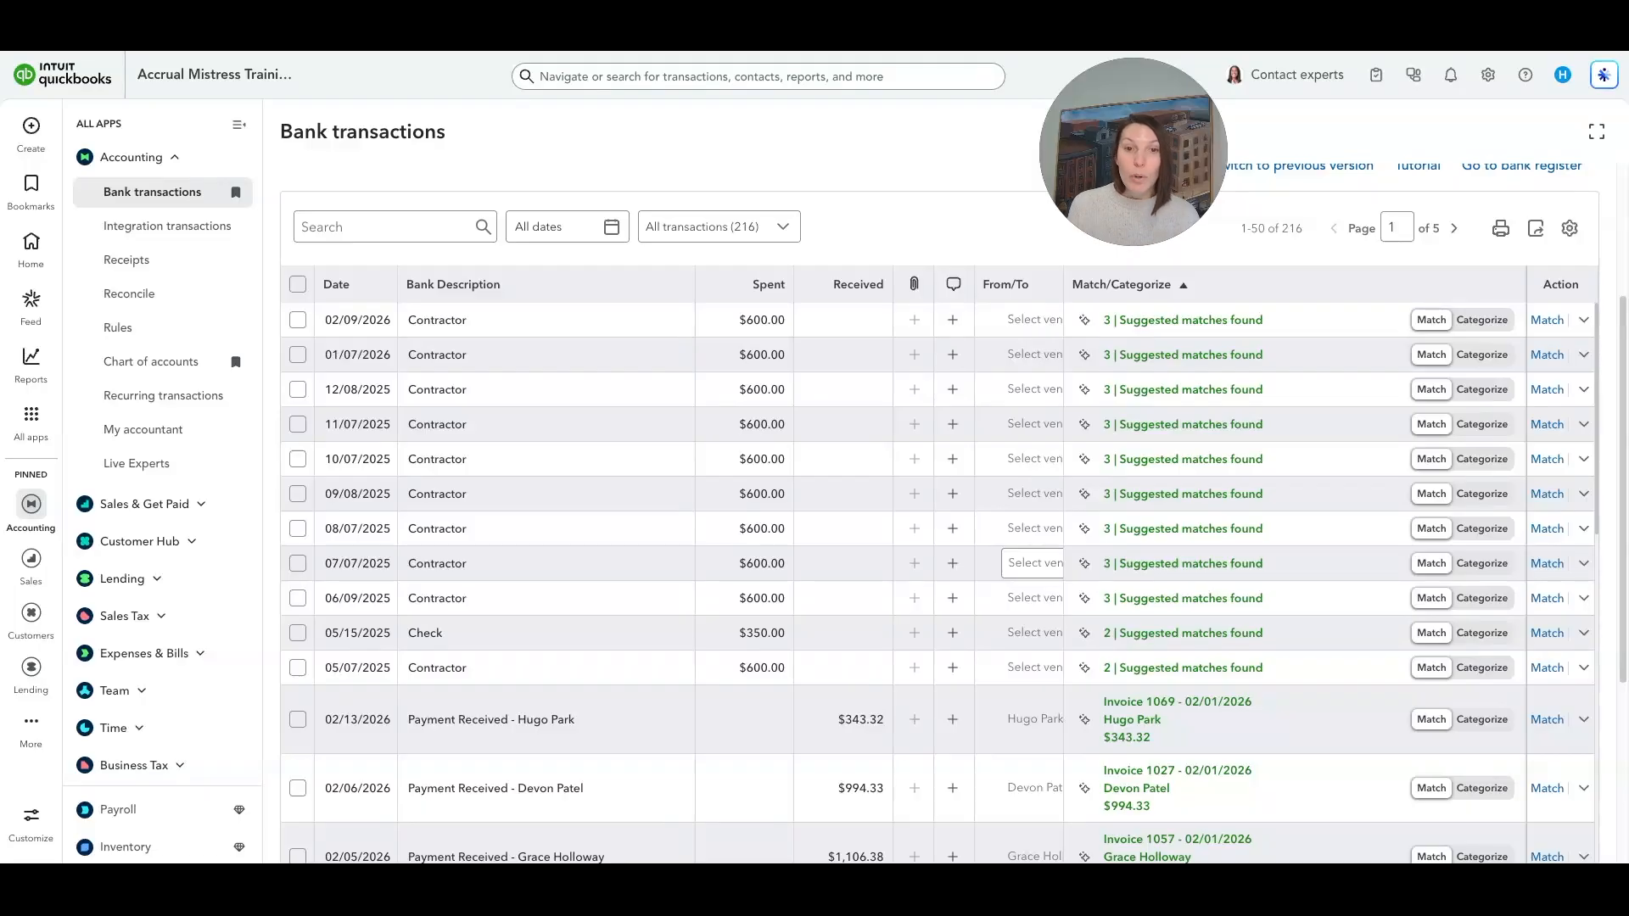
- Match the $600.00 Contractor transaction of 02/09/2026 to the Knope Social Media bill dated 02/01/2026
left_click(1144, 322)
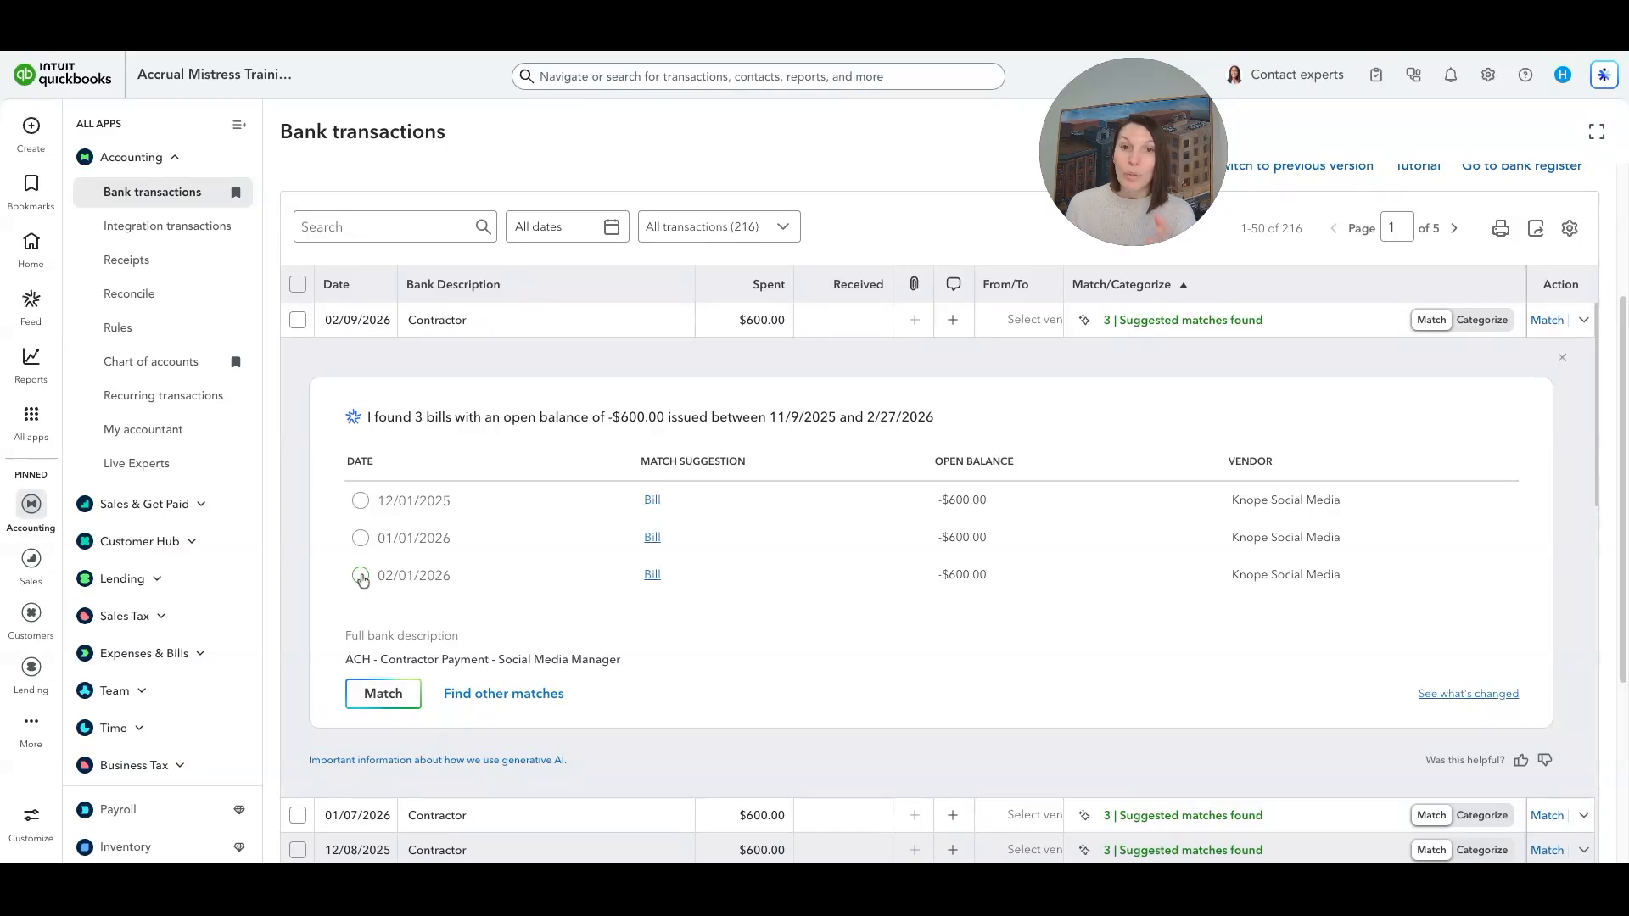
left_click(361, 576)
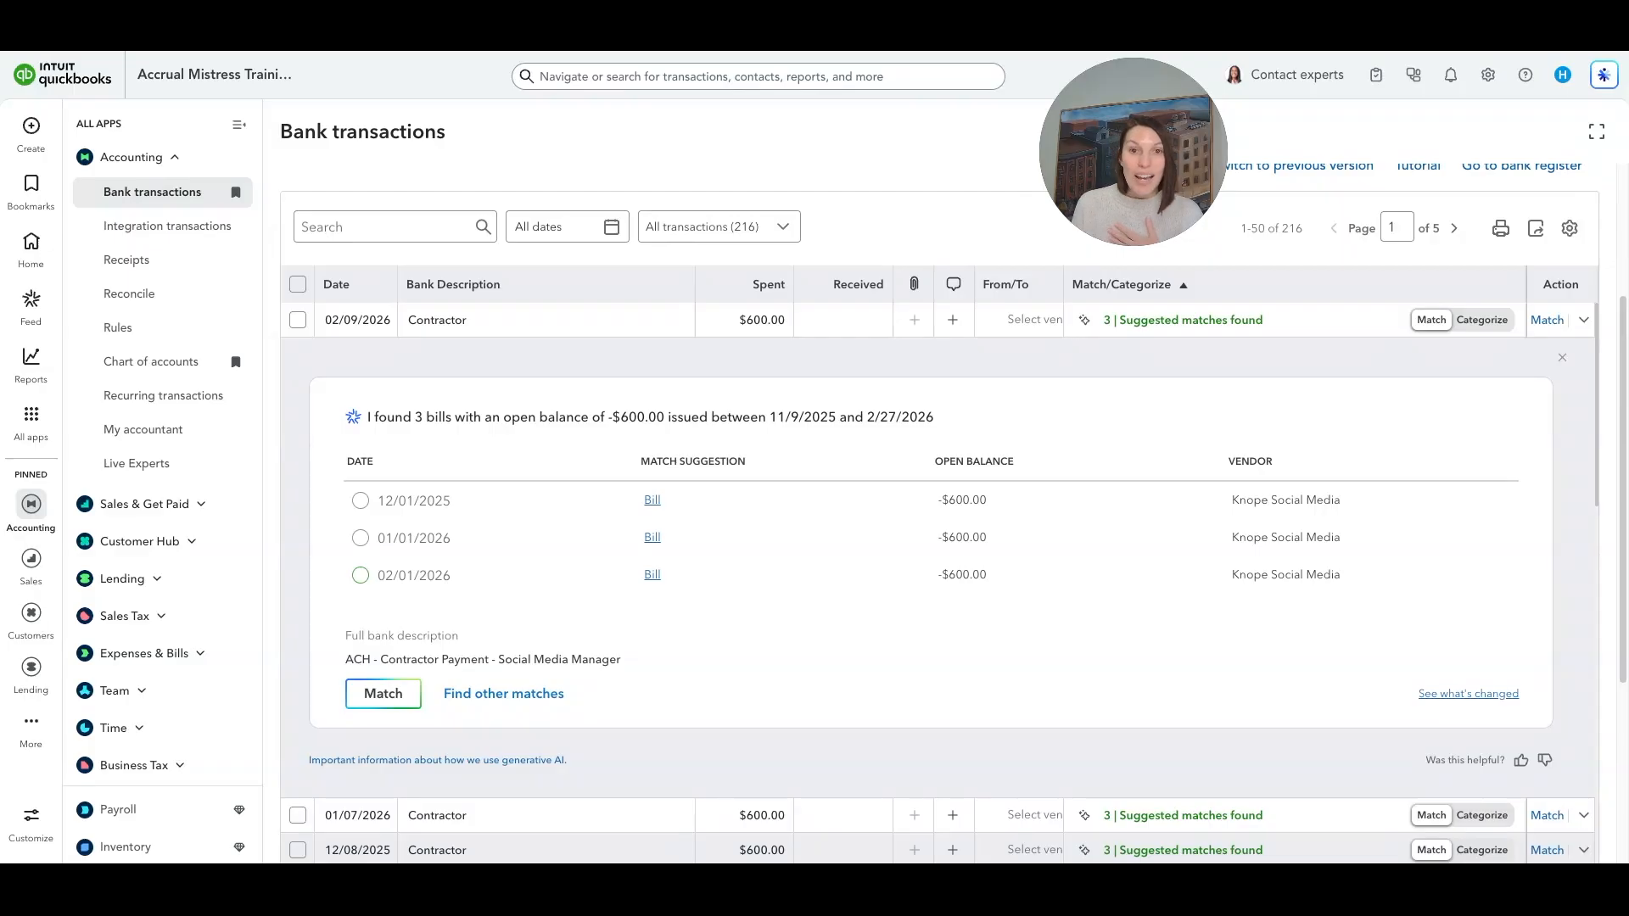
left_click(407, 574)
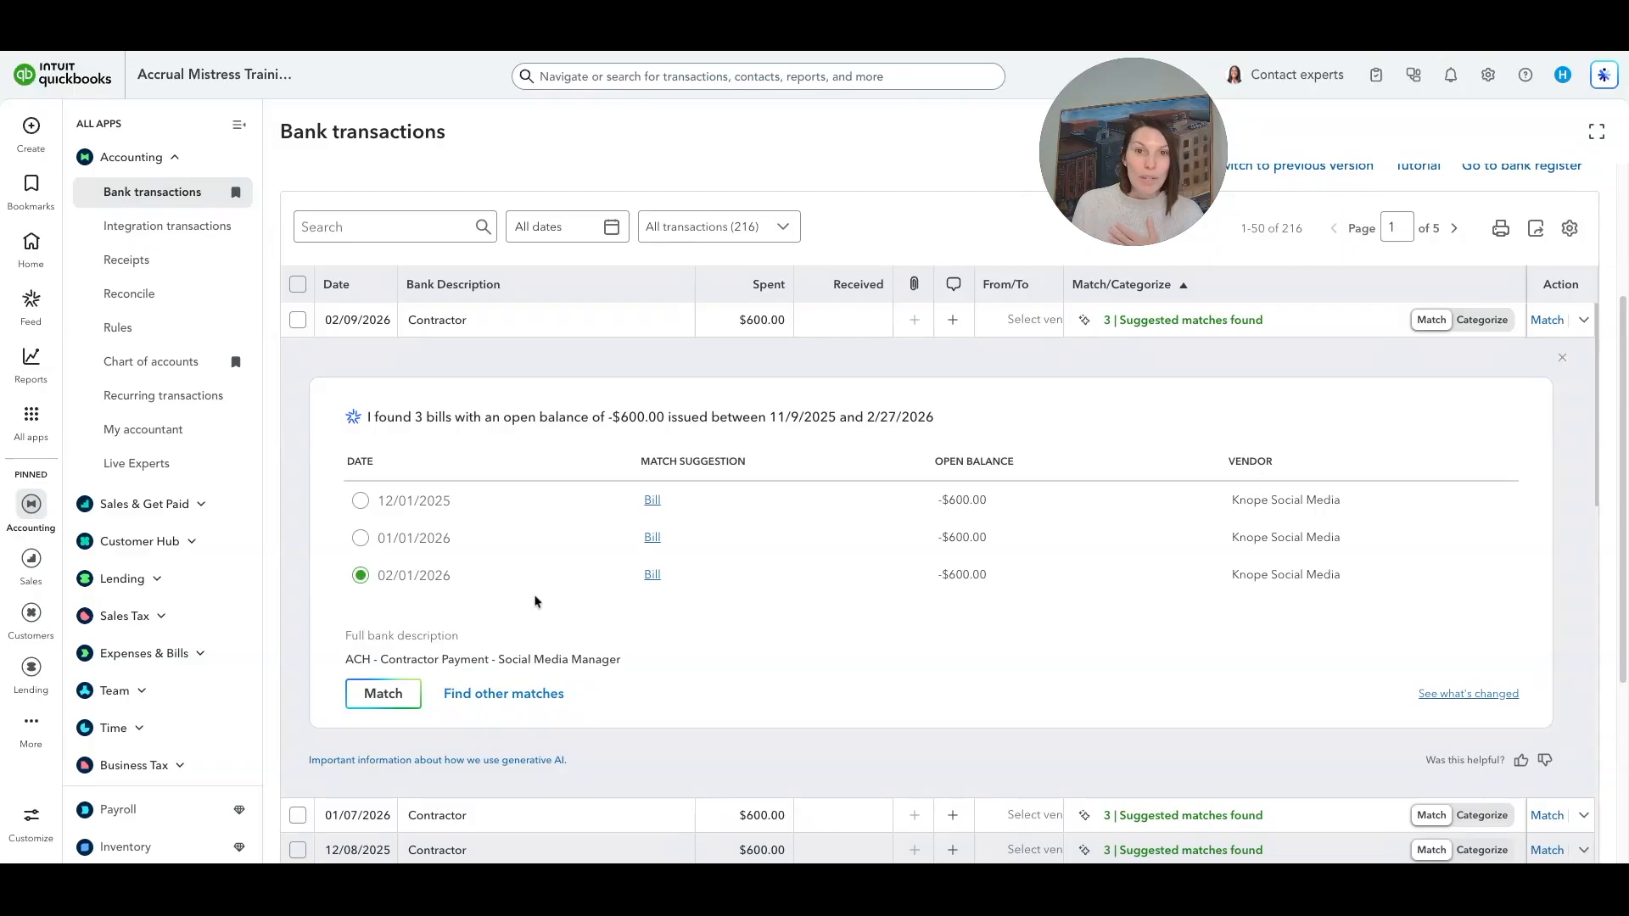
left_click(382, 697)
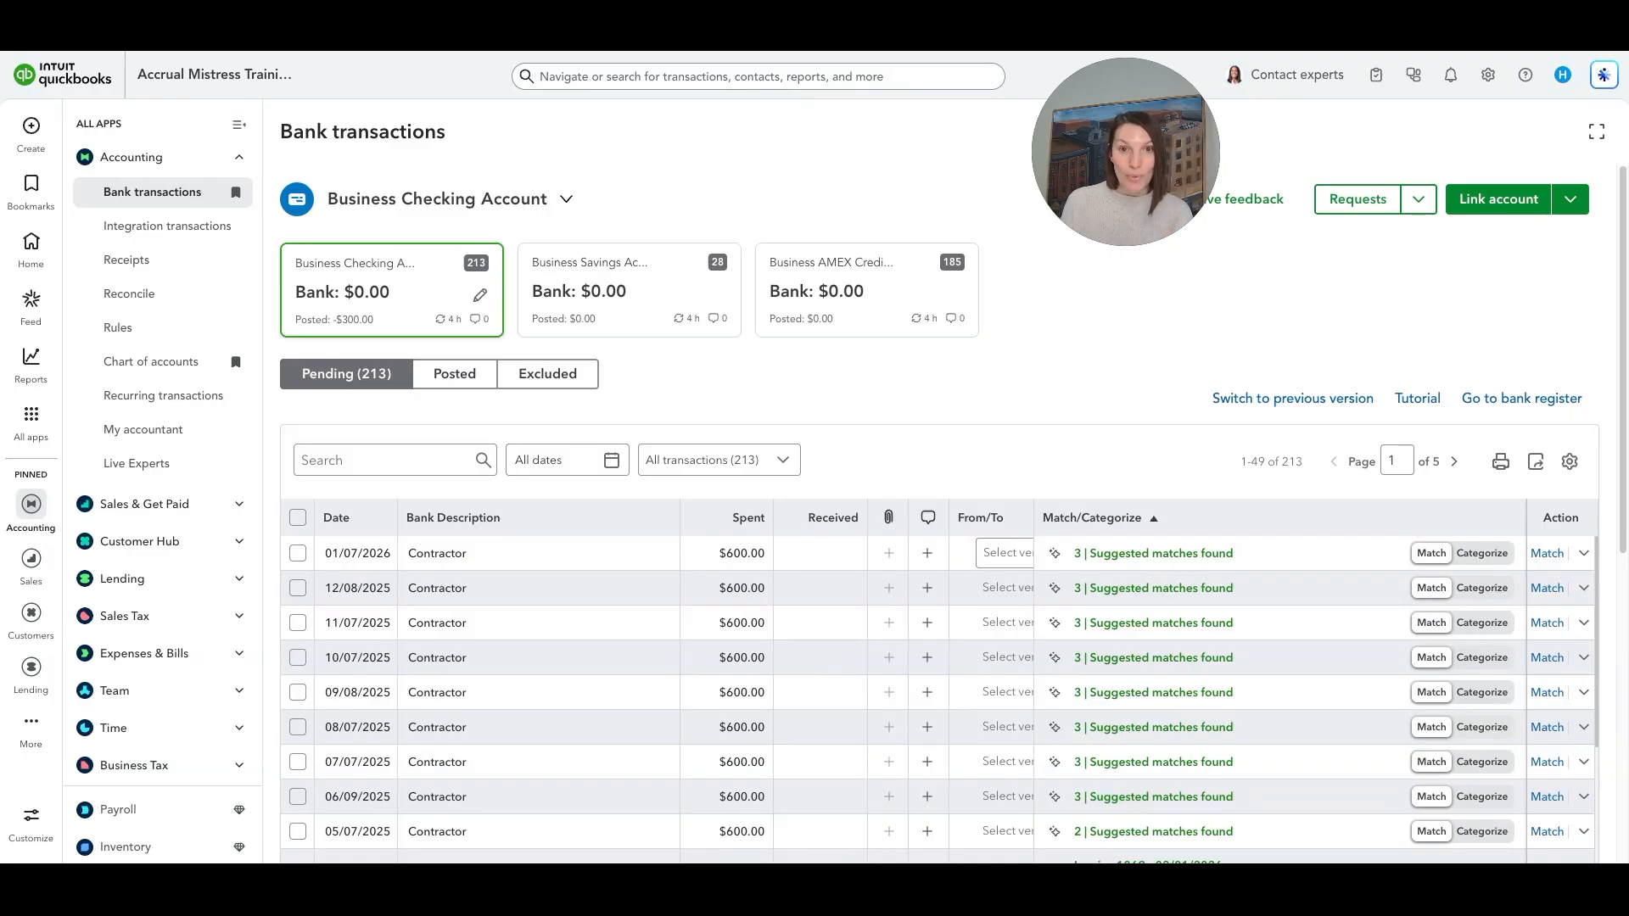
- Match each remaining pending $600.00 Contractor transaction, from 01/07/2026 back to 05/07/2025, to one of its suggested bills
left_click(1163, 554)
left_click(361, 809)
scroll(382, 806, "down", 1)
left_click(382, 832)
left_click(1171, 556)
left_click(361, 808)
scroll(361, 808, "down", 1)
left_click(367, 813)
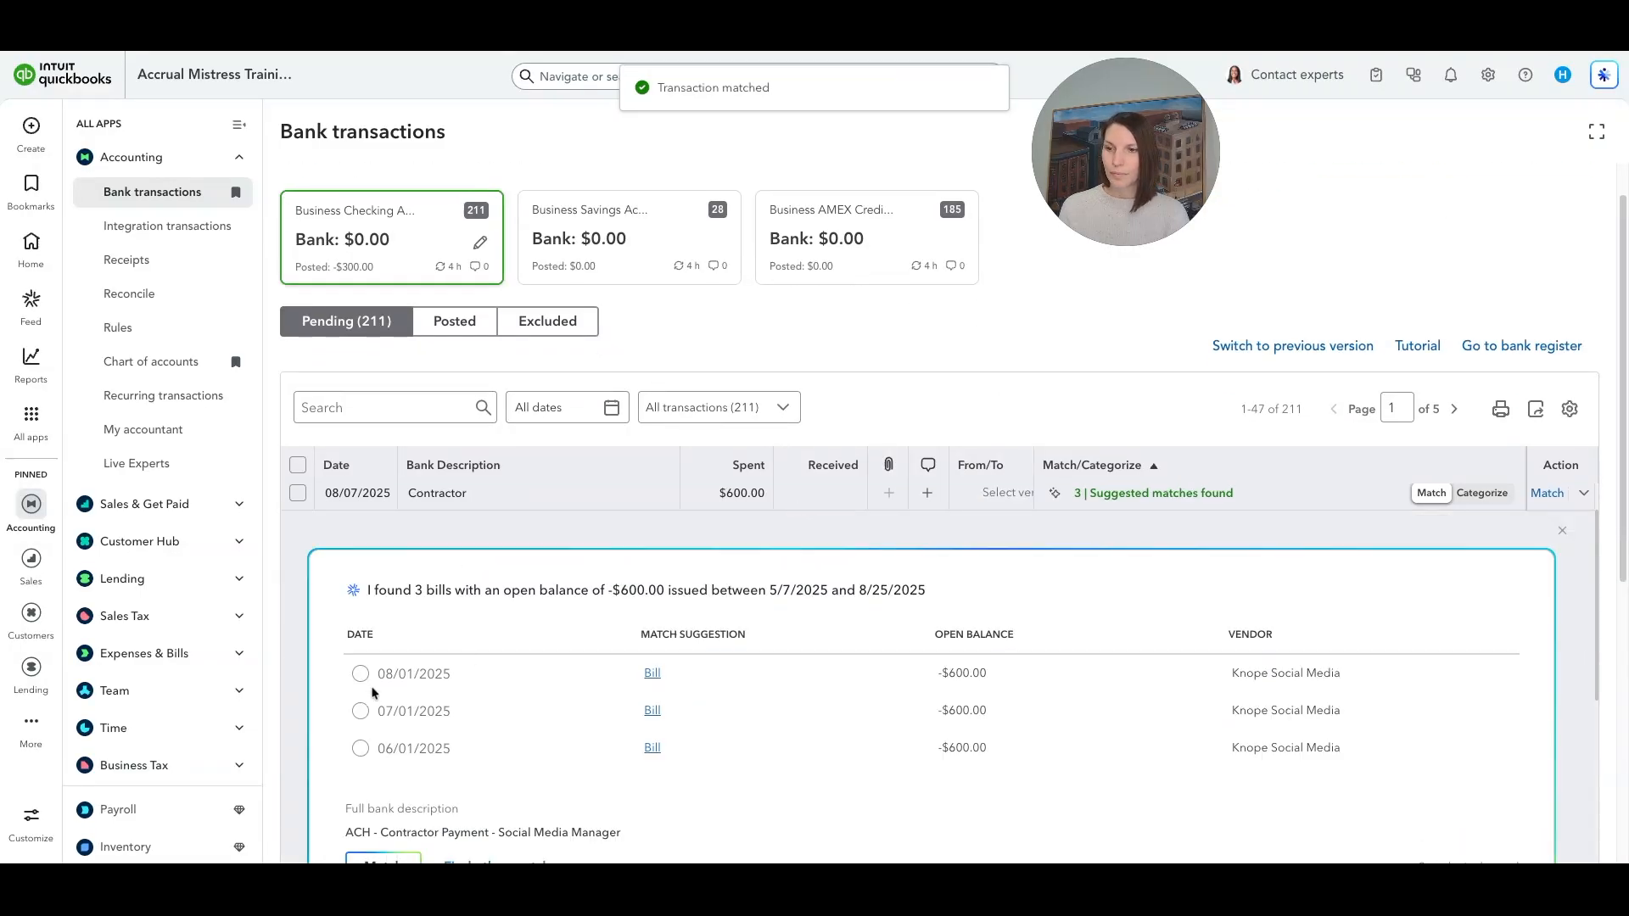
left_click(360, 771)
left_click(377, 816)
left_click(1162, 559)
left_click(360, 770)
scroll(365, 786, "down", 1)
left_click(373, 816)
left_click(1154, 614)
left_click(360, 770)
scroll(361, 801, "down", 1)
left_click(374, 814)
left_click(1152, 561)
scroll(381, 802, "down", 1)
left_click(379, 812)
left_click(1152, 562)
scroll(461, 801, "down", 1)
left_click(381, 830)
left_click(1152, 556)
scroll(408, 767, "down", 1)
left_click(381, 815)
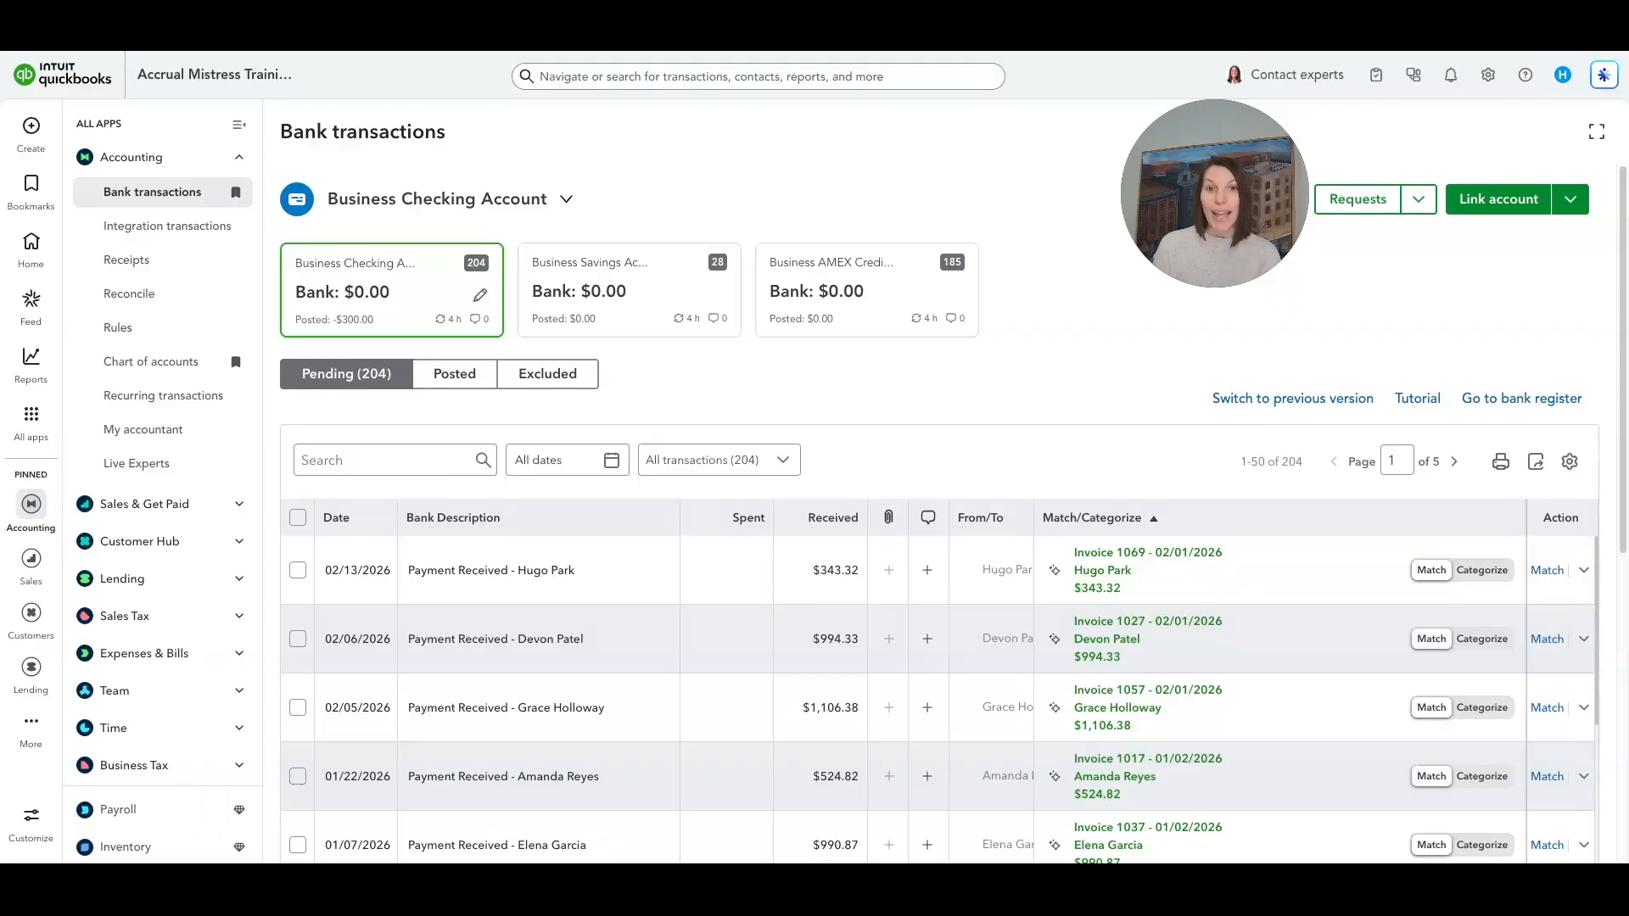
- Examine the suggested invoice matches for the pending customer payments, comparing customers, dates and amounts
scroll(1084, 374, "down", 2)
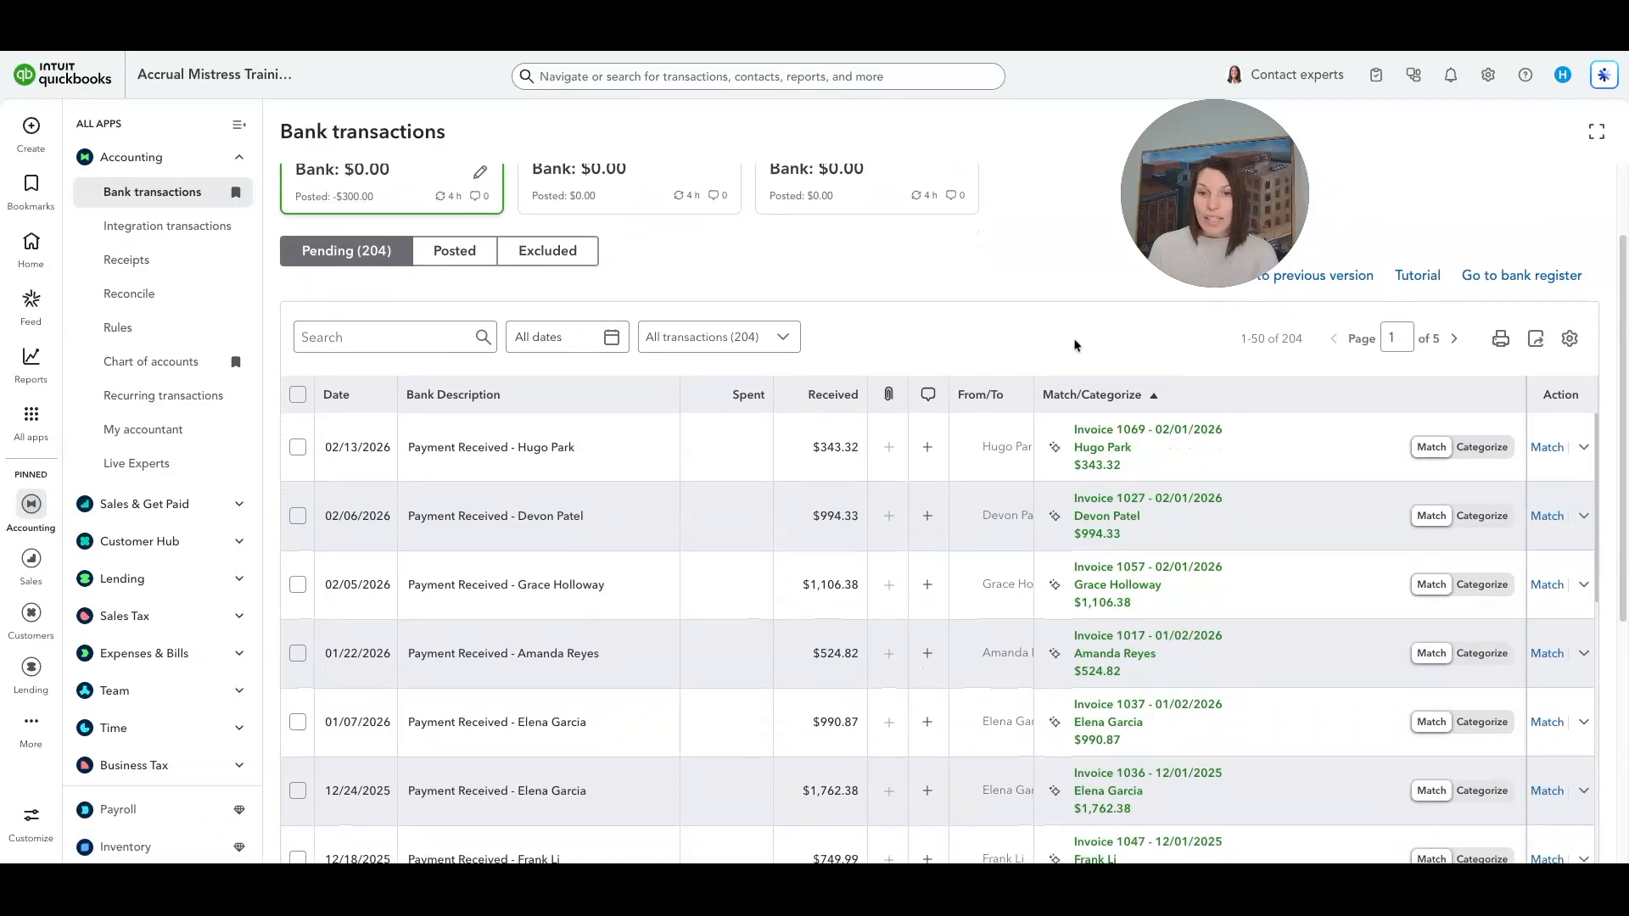
scroll(1052, 280, "down", 1)
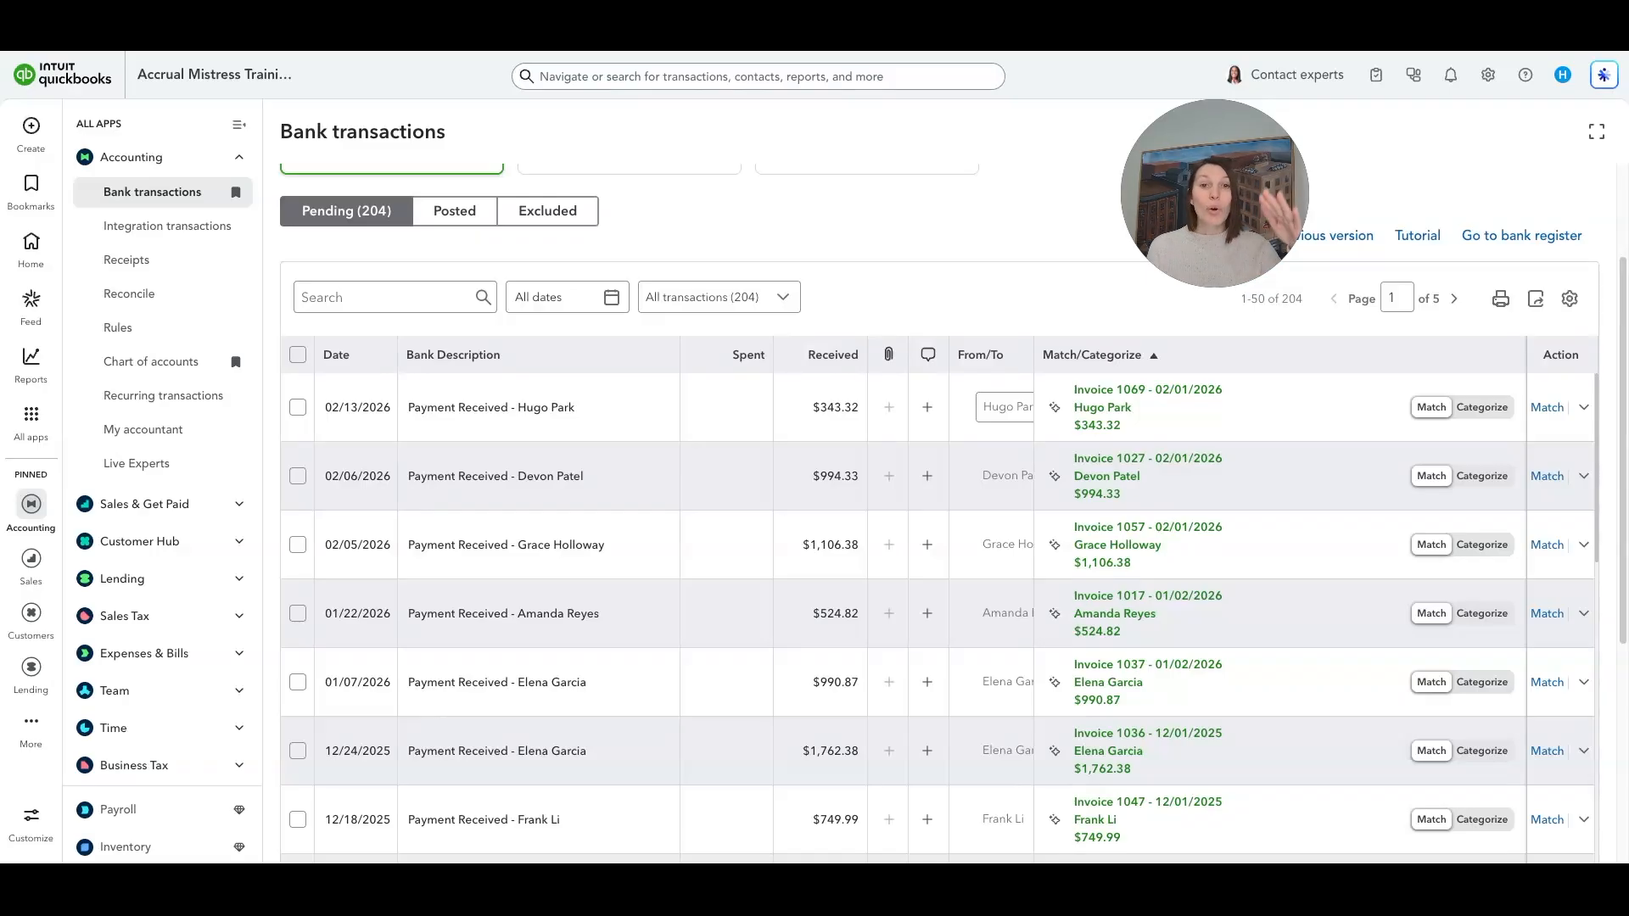
scroll(883, 458, "down", 1)
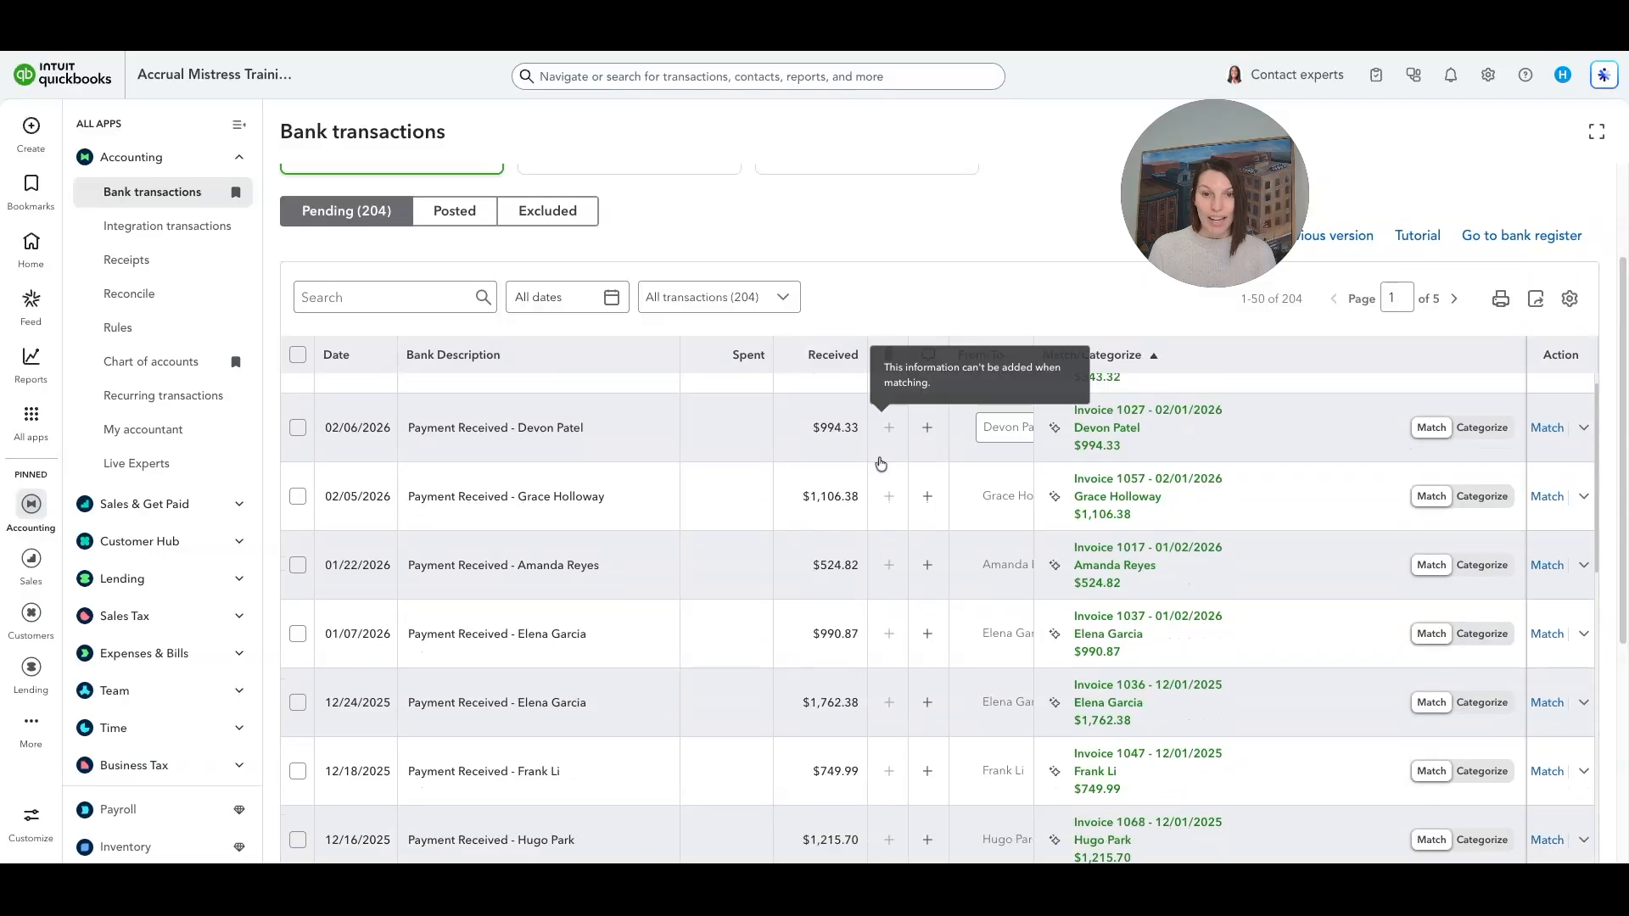
scroll(902, 541, "down", 3)
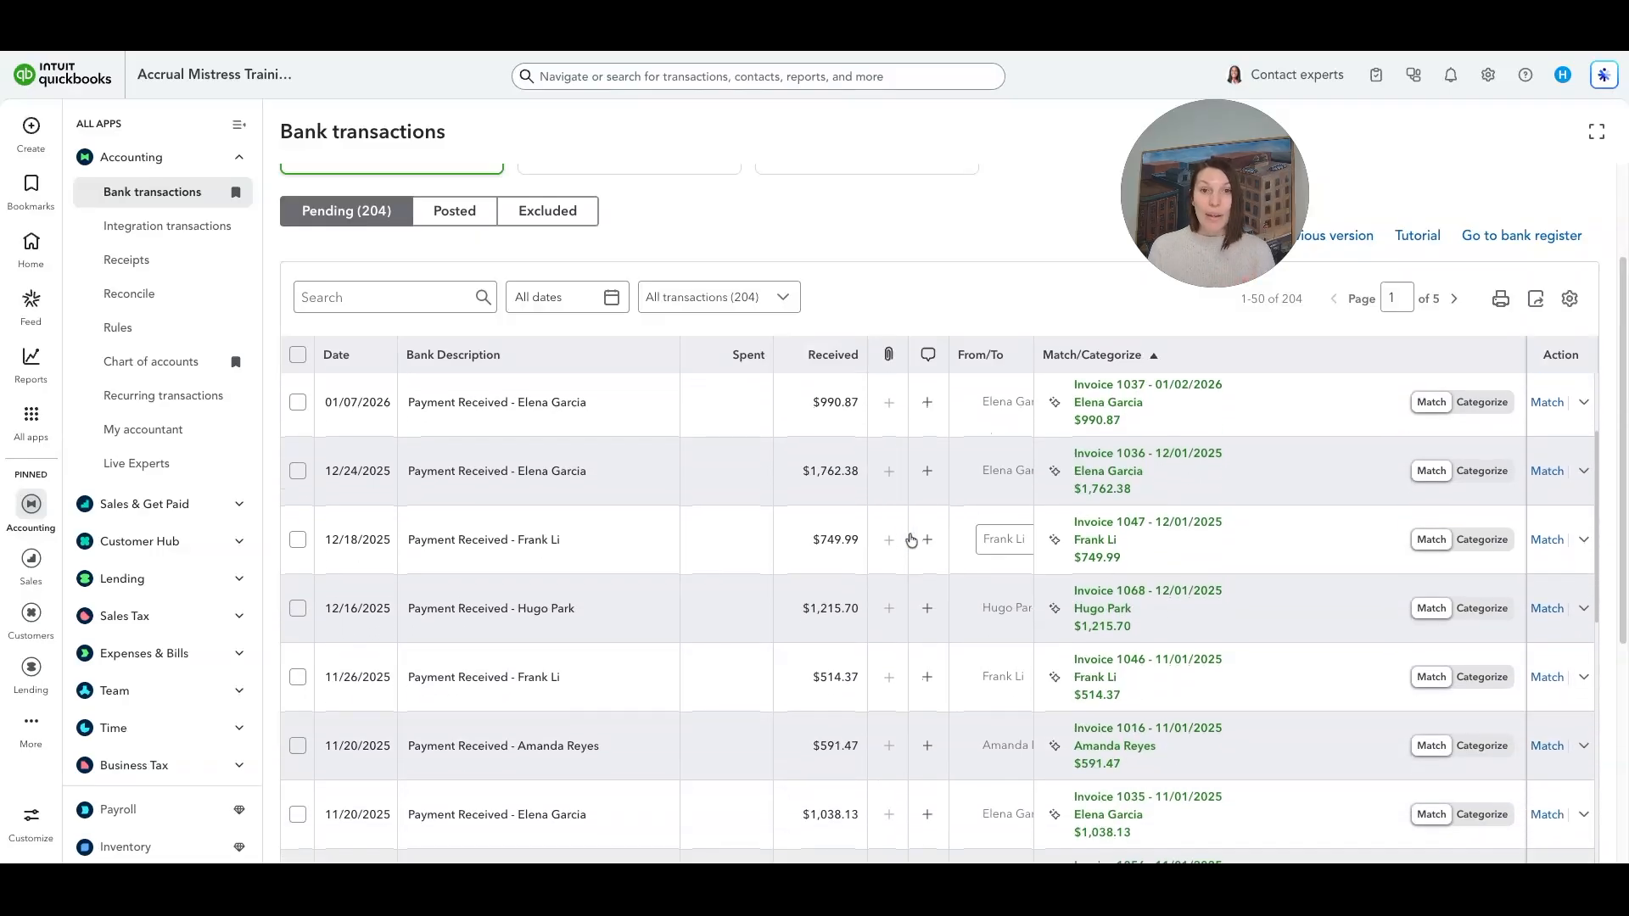
scroll(911, 541, "down", 1)
scroll(911, 540, "down", 7)
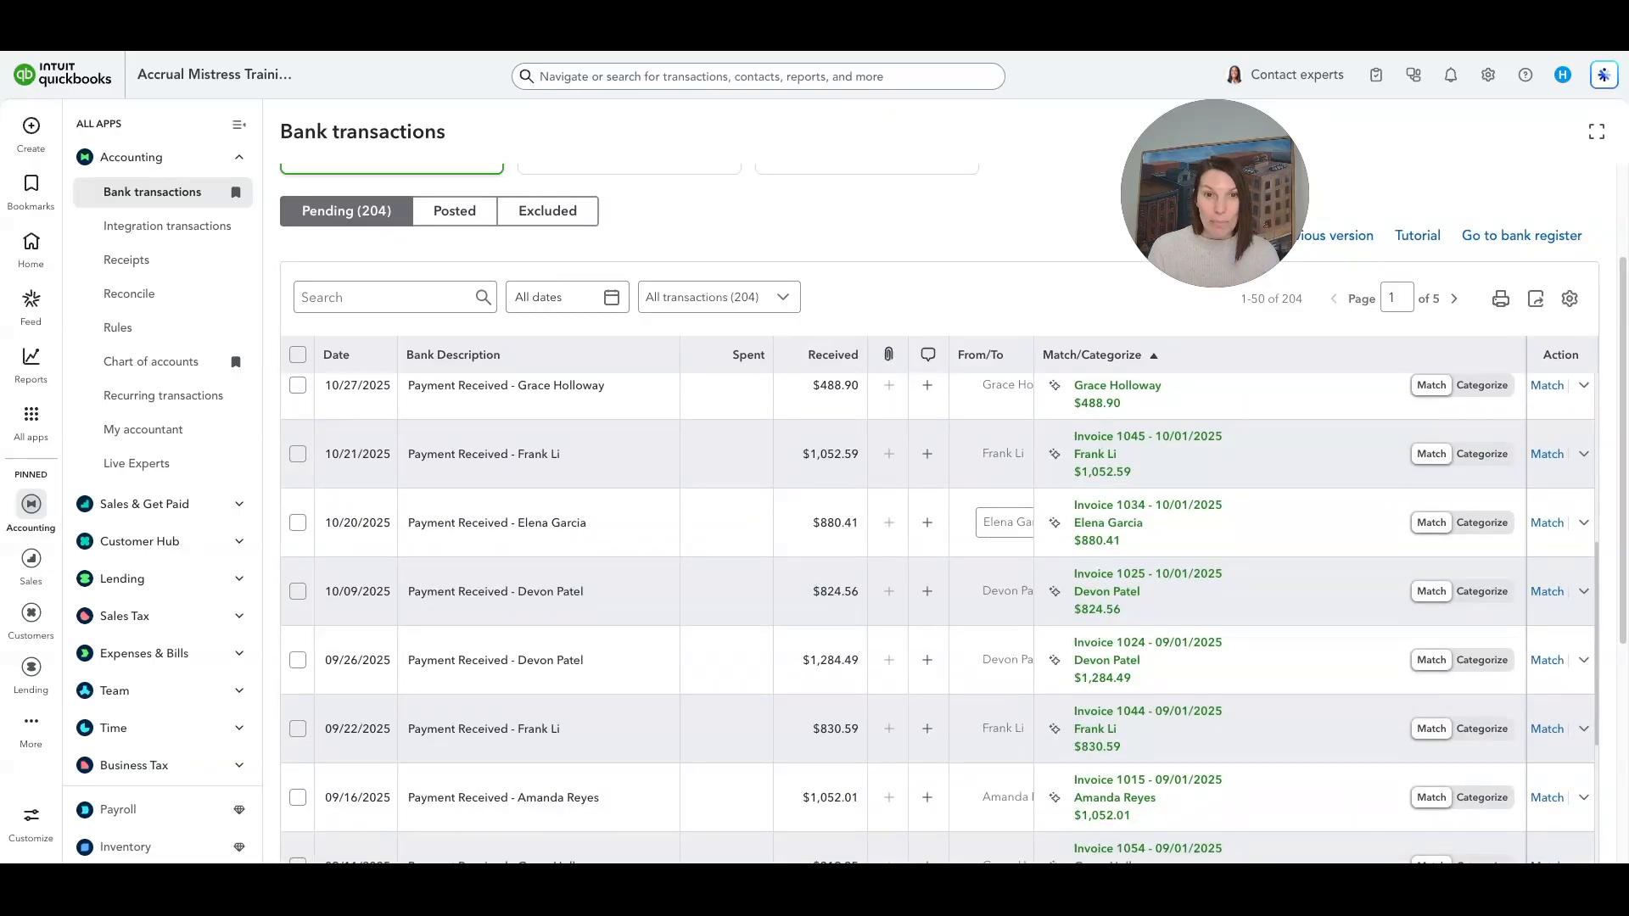
scroll(910, 540, "up", 15)
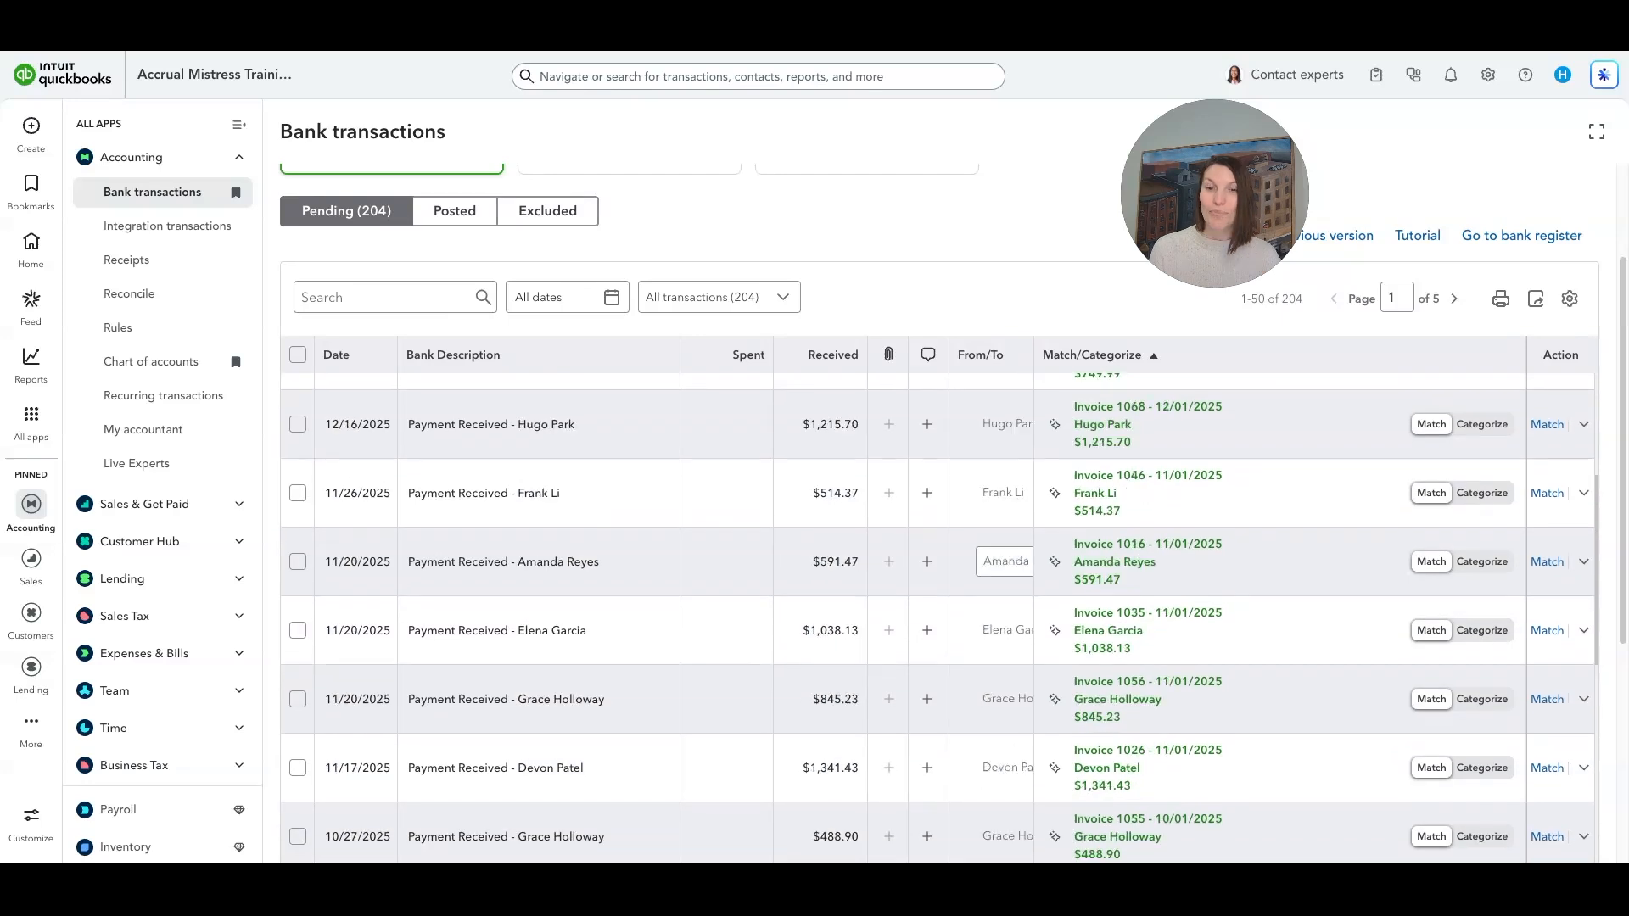
- Accept the suggested invoice match for every pending customer payment in the checking account, one after another
left_click(1553, 408)
left_click(1552, 408)
left_click(1553, 407)
left_click(1547, 407)
left_click(1548, 408)
left_click(1547, 407)
left_click(1548, 408)
left_click(1548, 407)
left_click(1547, 408)
left_click(1548, 407)
left_click(1548, 407)
left_click(1548, 407)
left_click(1548, 407)
left_click(1548, 408)
left_click(1548, 407)
left_click(1548, 407)
left_click(1548, 407)
left_click(1548, 408)
left_click(1548, 407)
left_click(1548, 408)
left_click(1548, 407)
left_click(1547, 407)
left_click(1548, 407)
left_click(1547, 408)
left_click(1548, 407)
left_click(1548, 408)
left_click(1548, 407)
left_click(1547, 407)
left_click(1548, 407)
left_click(1547, 407)
left_click(1547, 407)
left_click(1548, 408)
left_click(1547, 407)
left_click(1548, 407)
left_click(1548, 407)
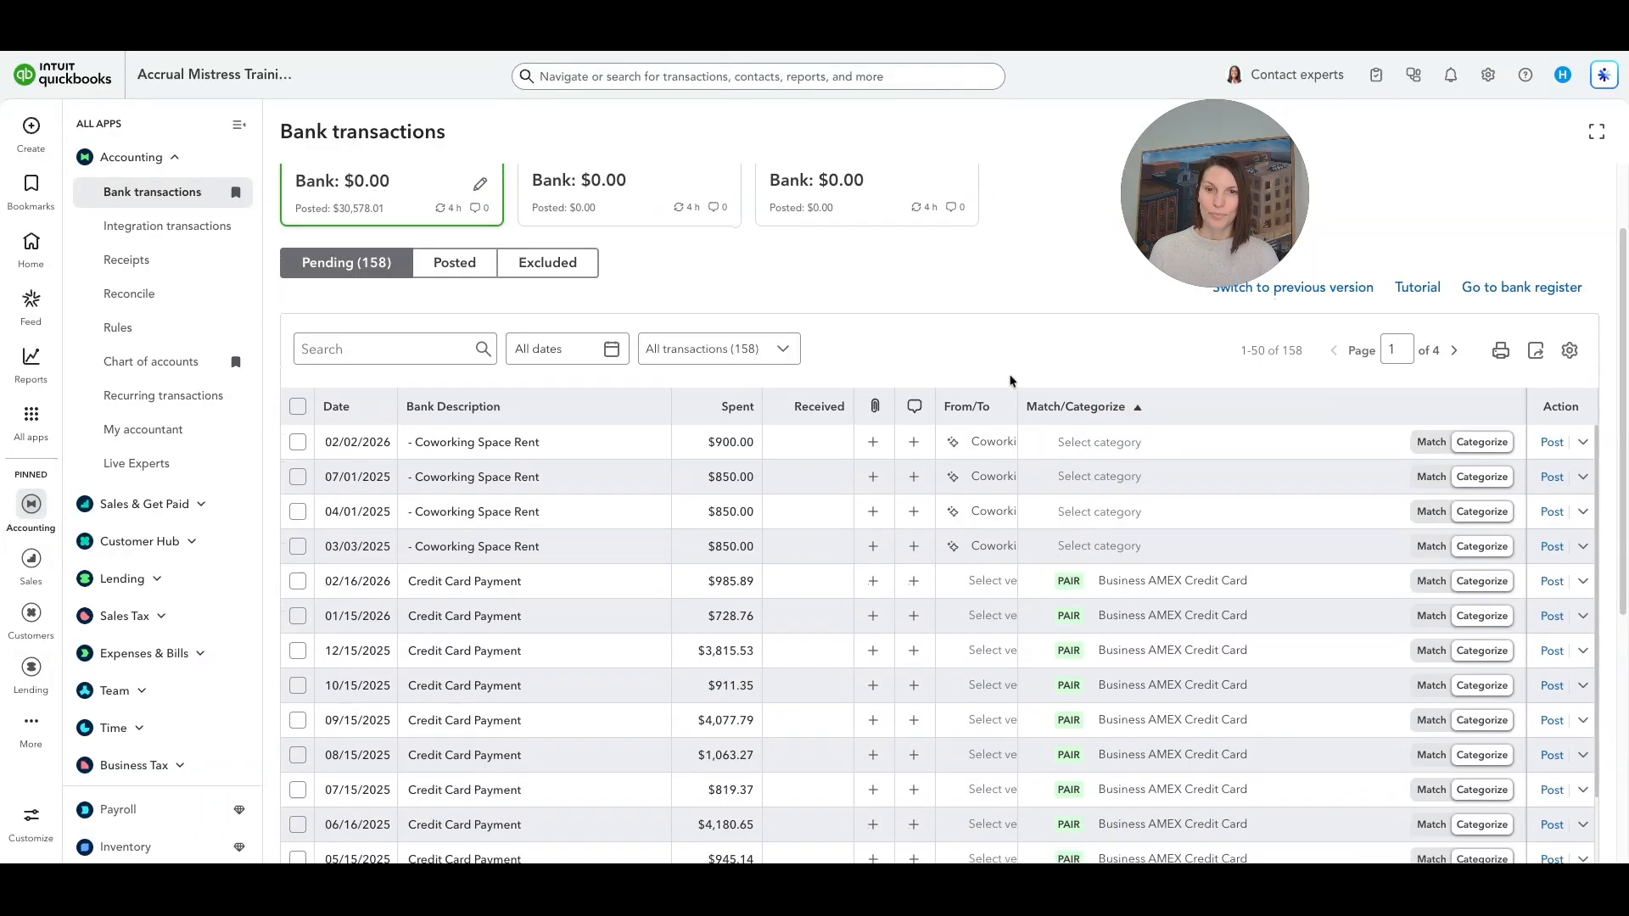
scroll(1010, 376, "down", 1)
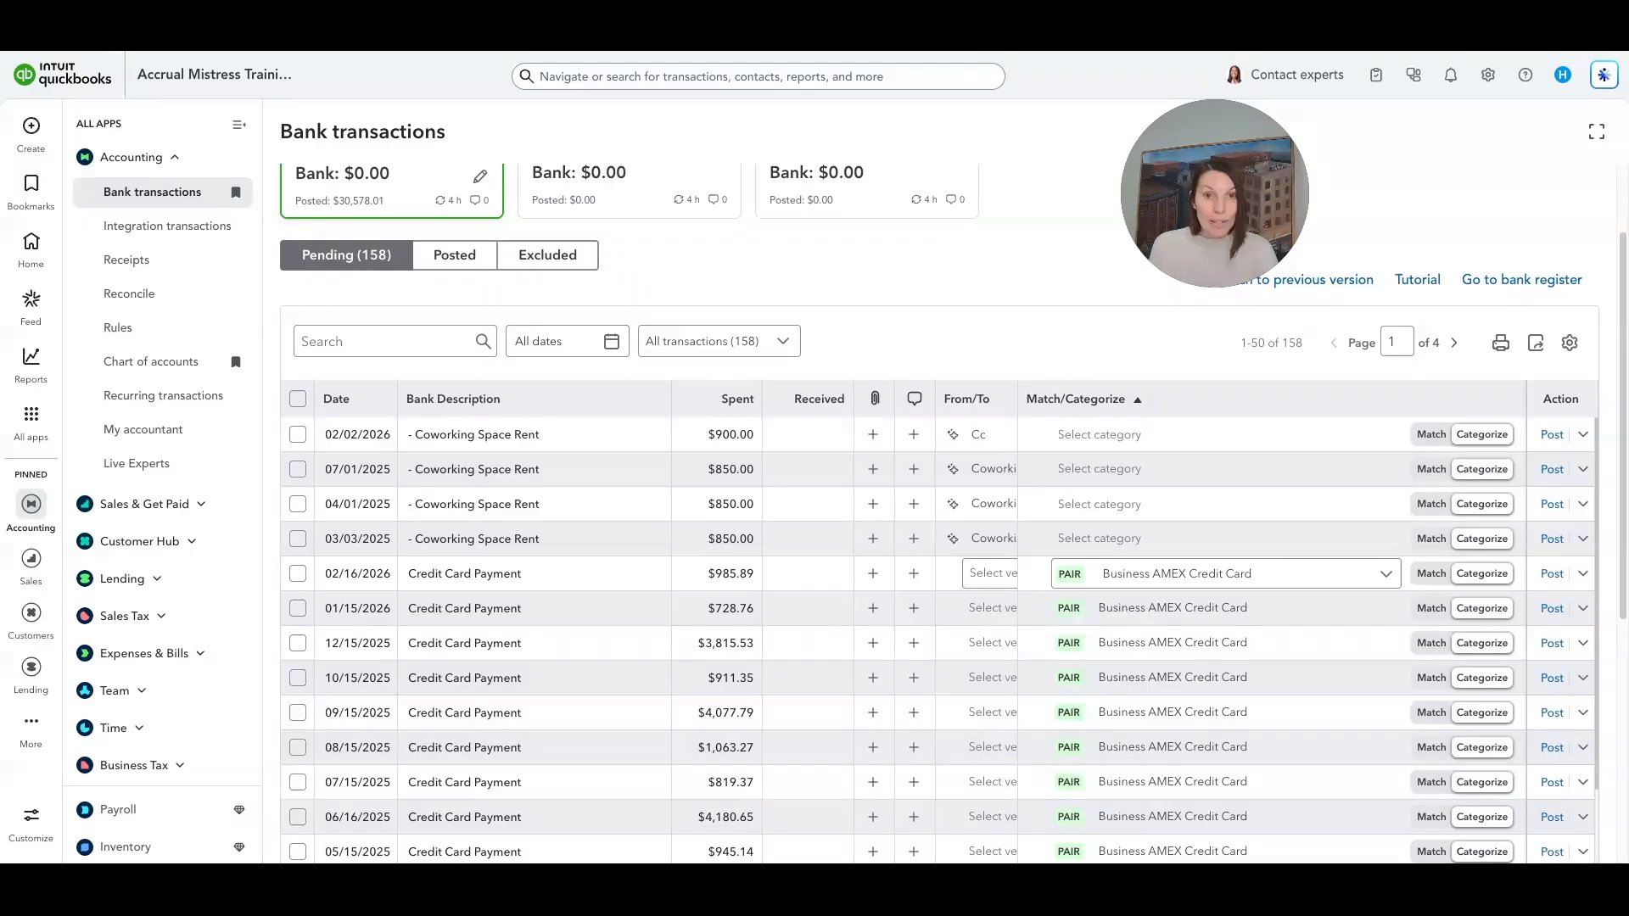
- Sort the Business AMEX Credit Card account's pending transactions by largest received amount and examine the payments transferred from checking
scroll(305, 636, "up", 1)
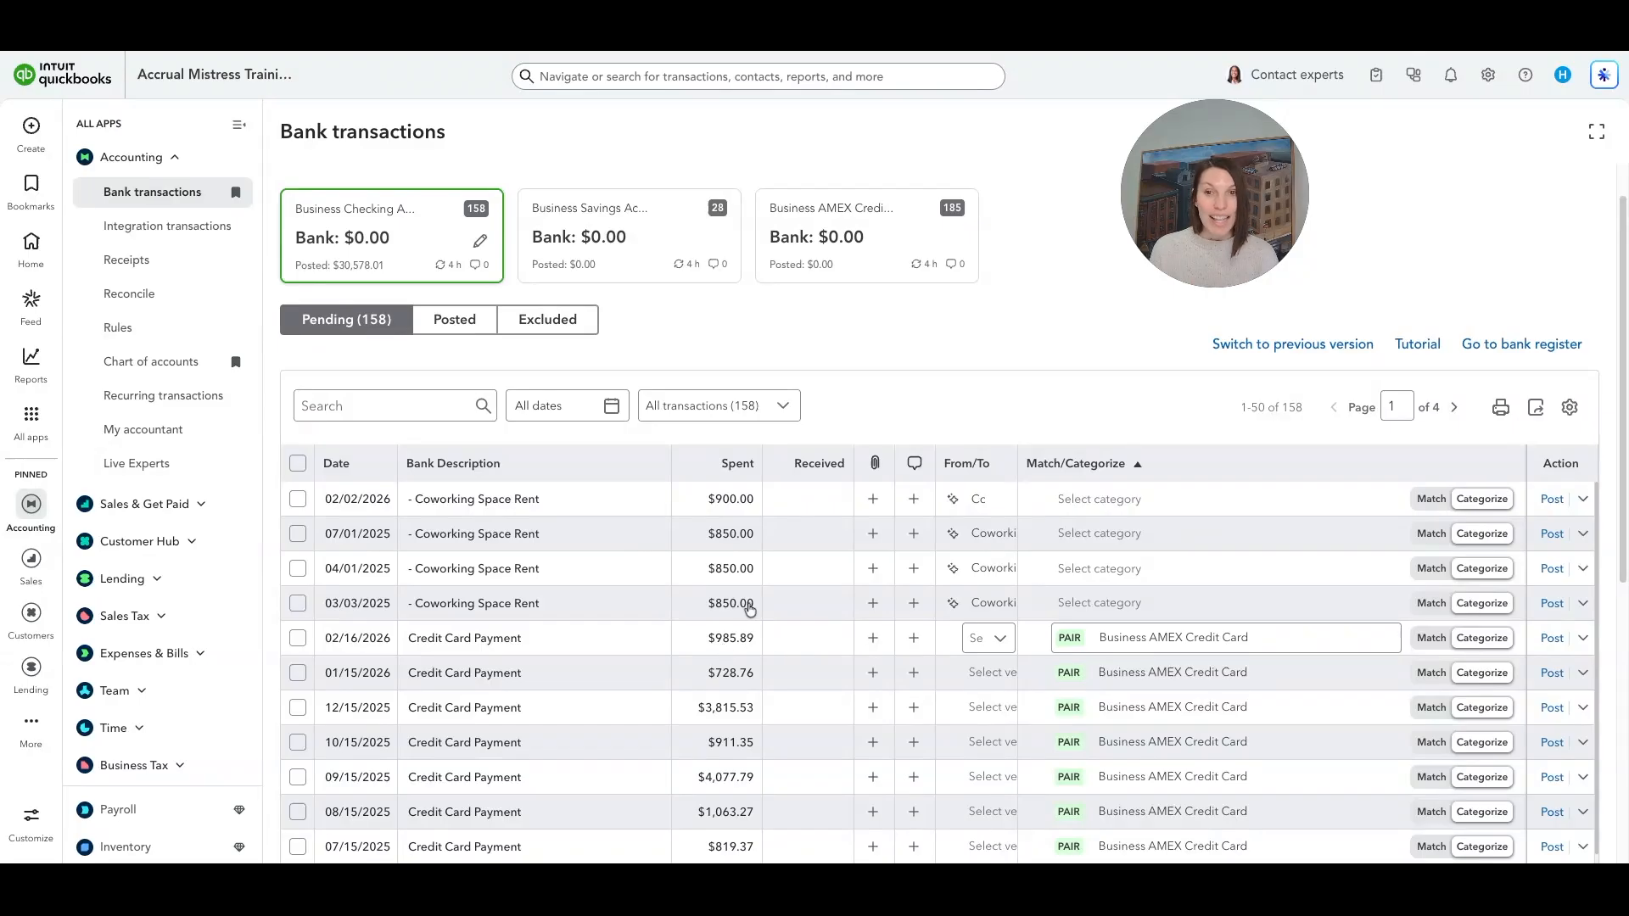
left_click(812, 259)
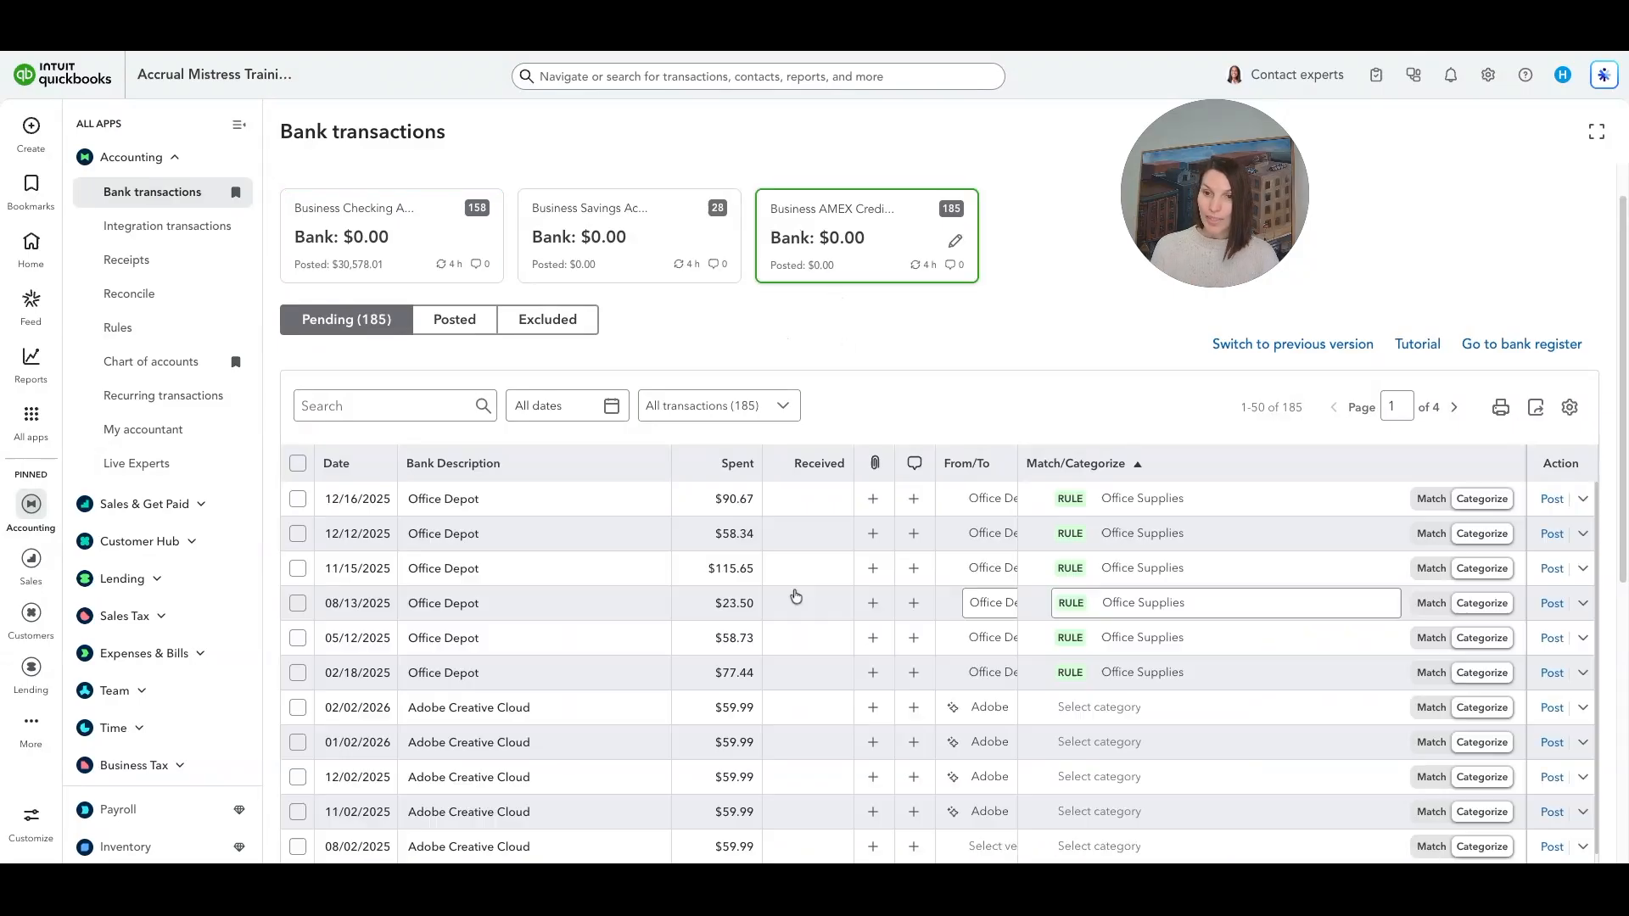
scroll(664, 672, "down", 2)
scroll(664, 673, "down", 15)
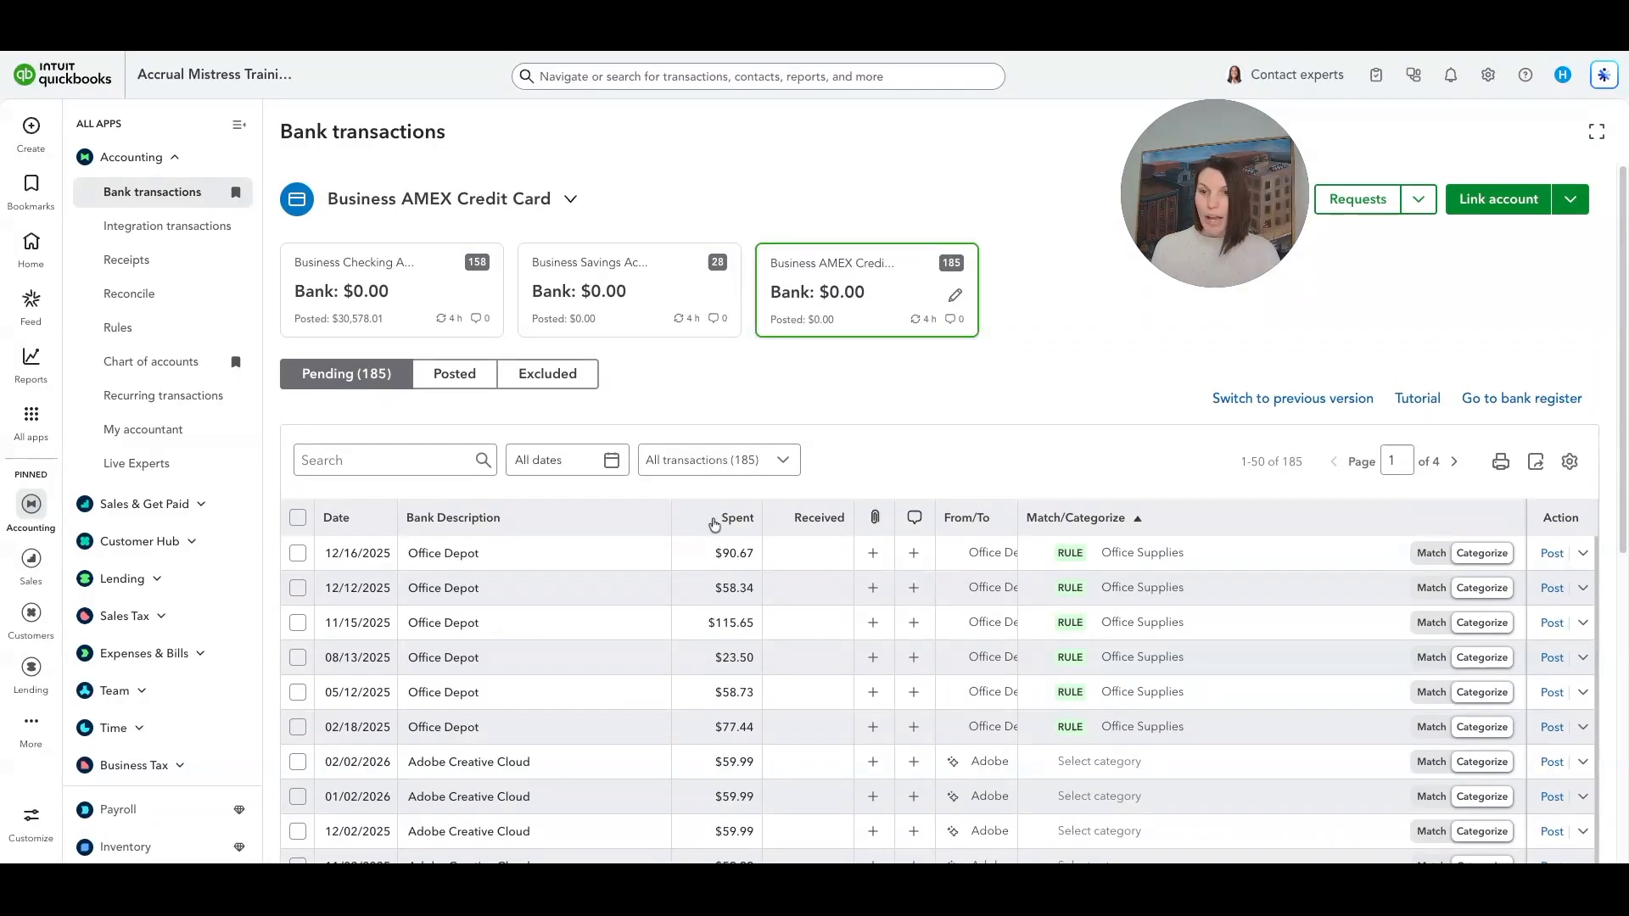
left_click(806, 519)
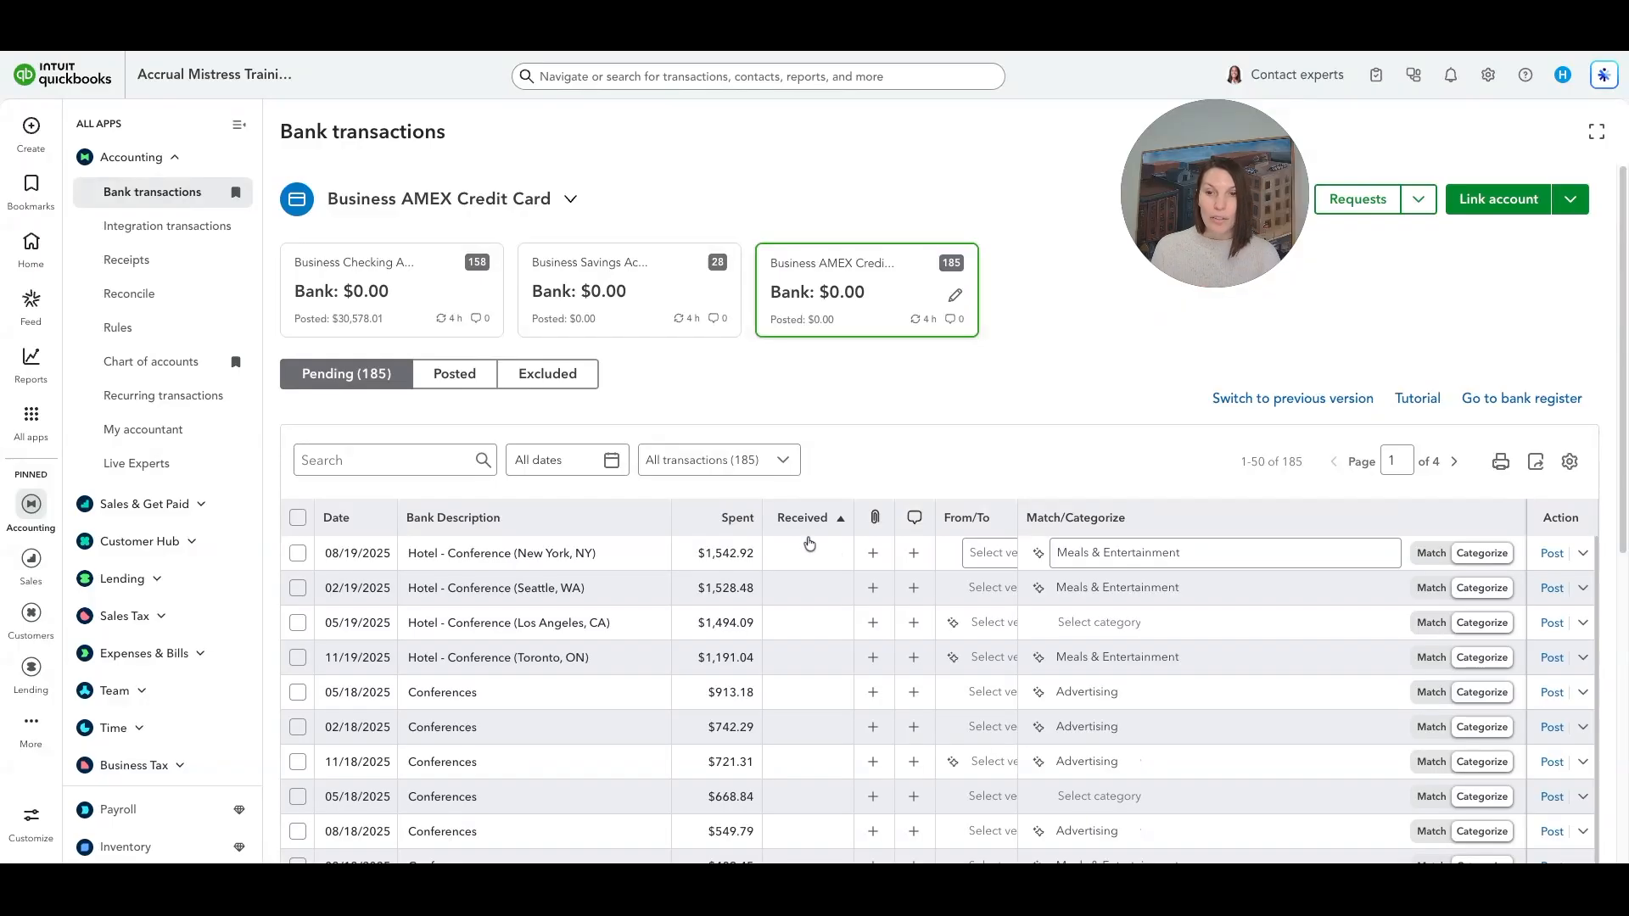
left_click(807, 519)
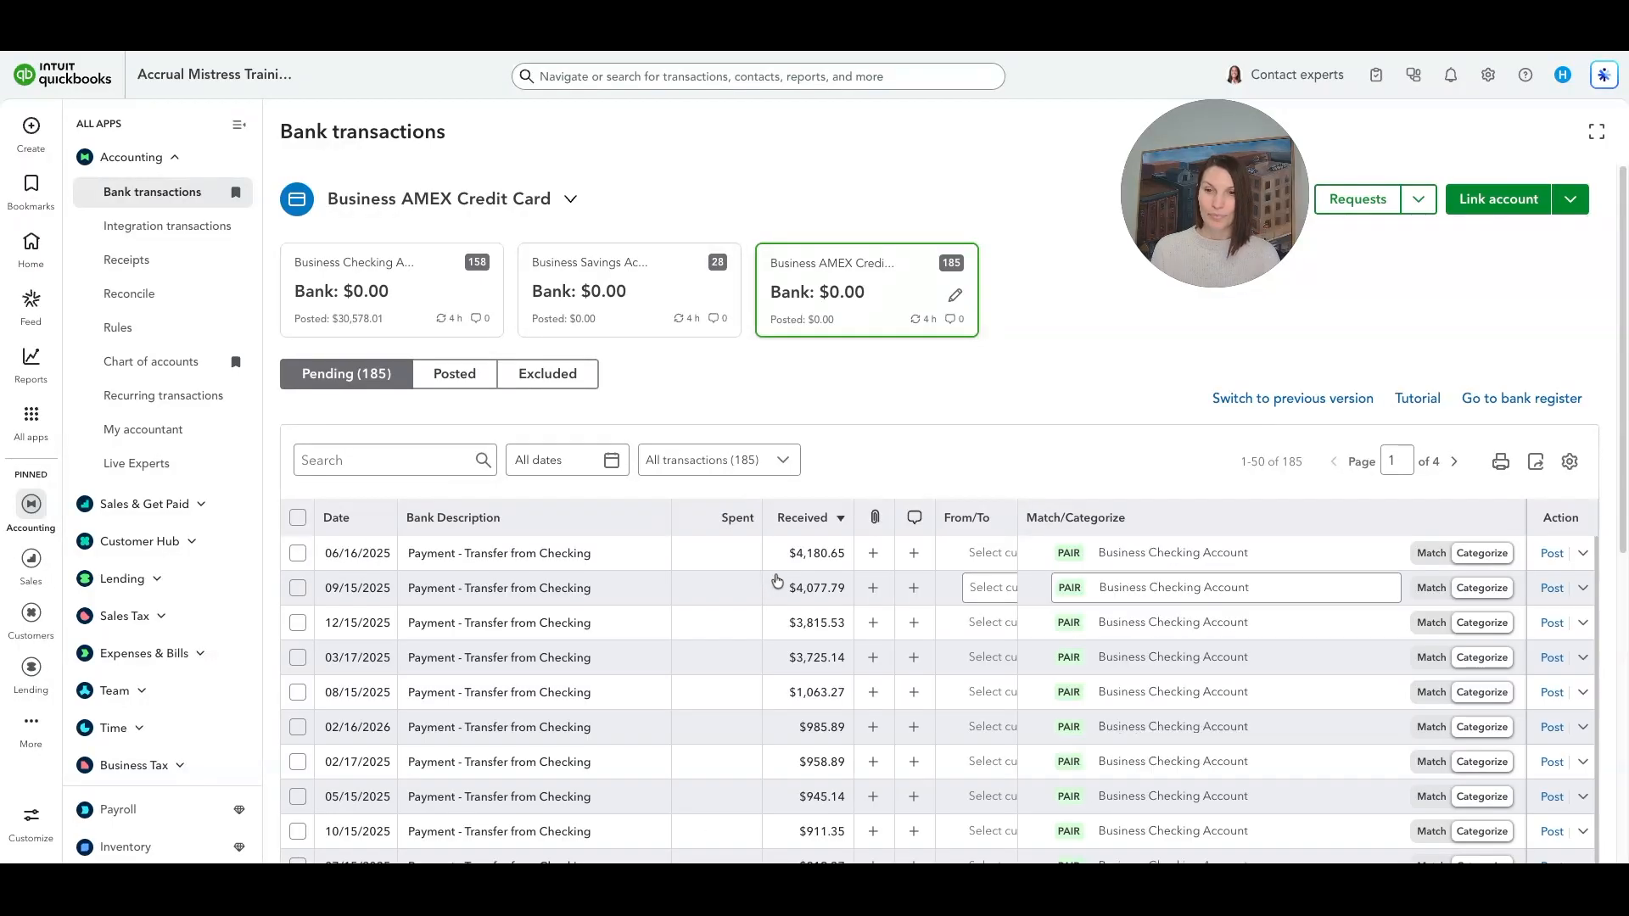
scroll(780, 564, "down", 10)
scroll(784, 567, "up", 3)
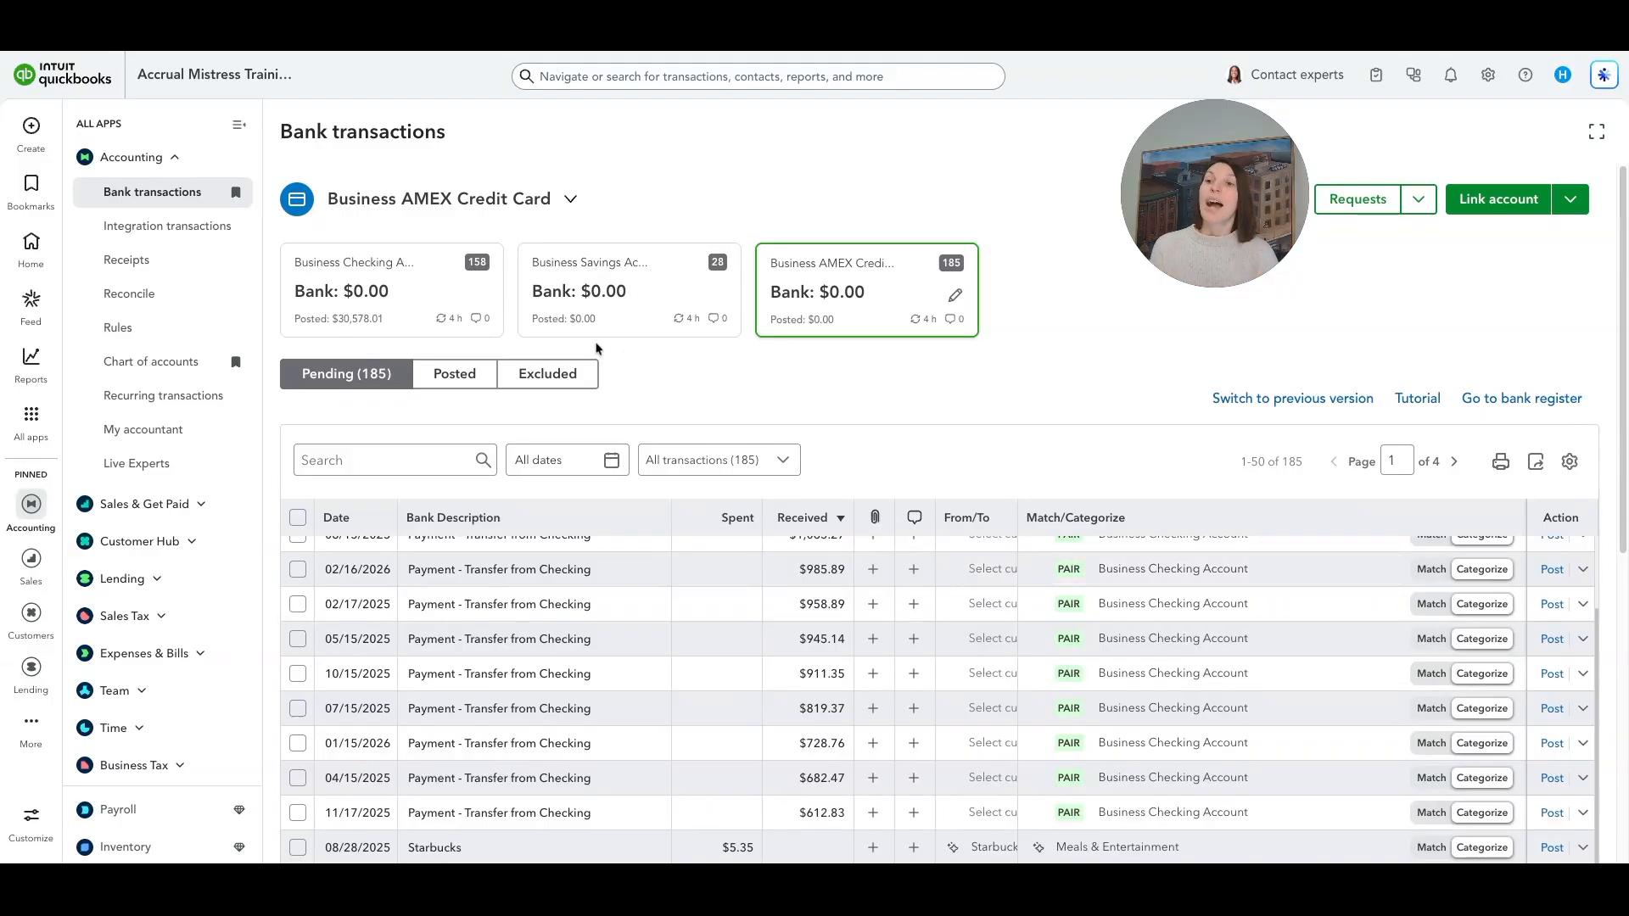
- Return to the Business Checking Account and sort its pending transactions by match/category to review the paired credit card payments
left_click(405, 305)
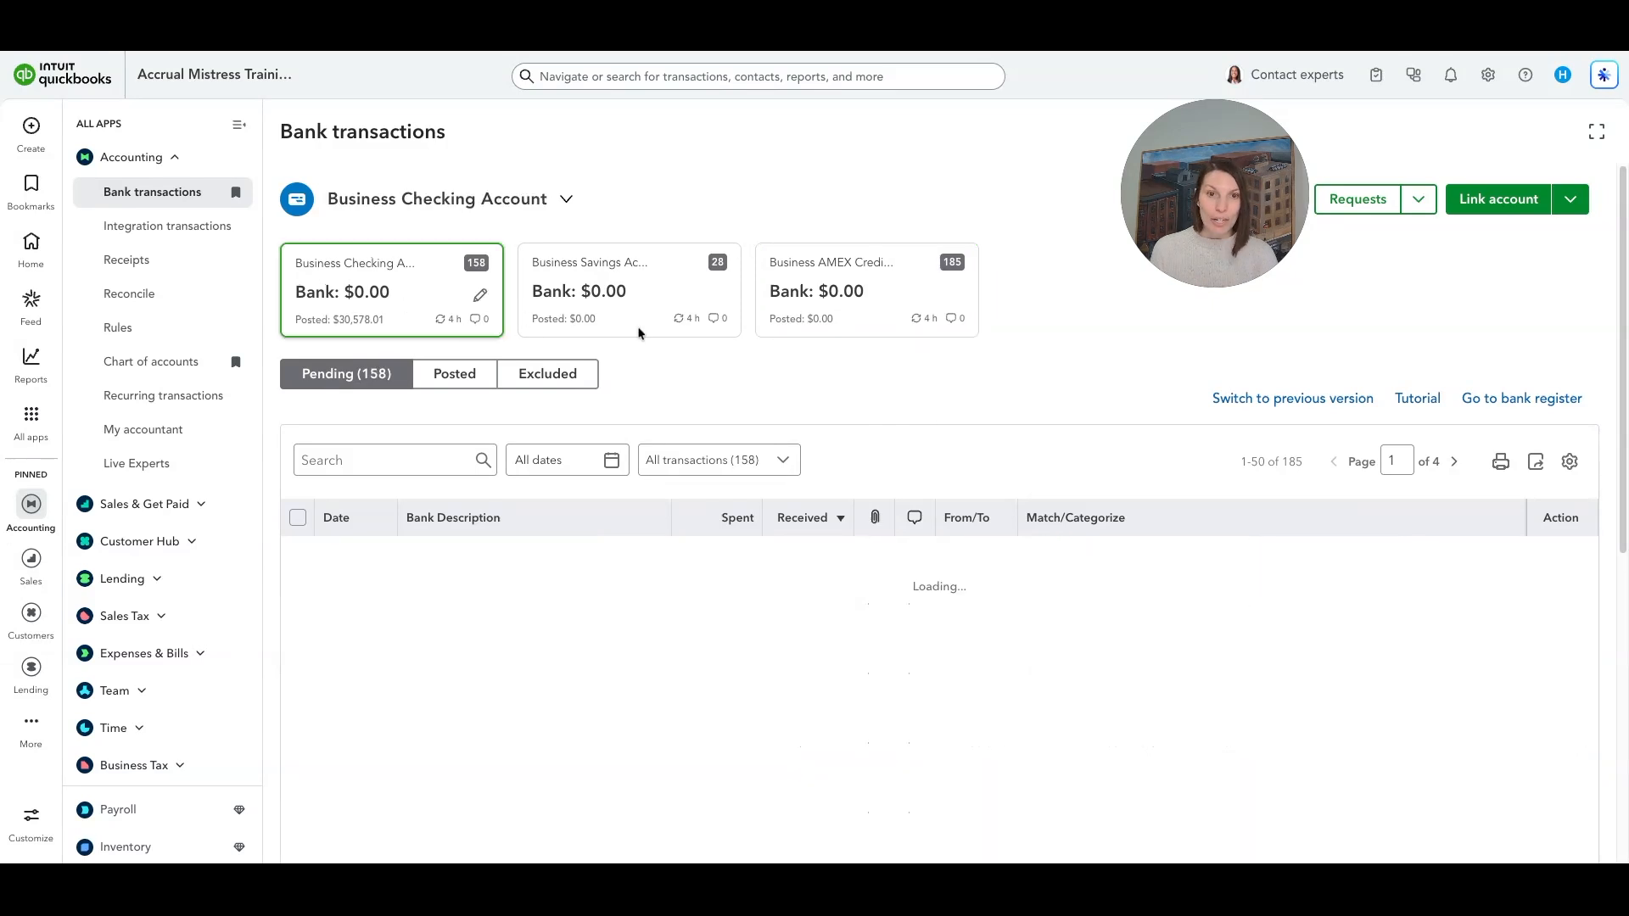
left_click(1113, 518)
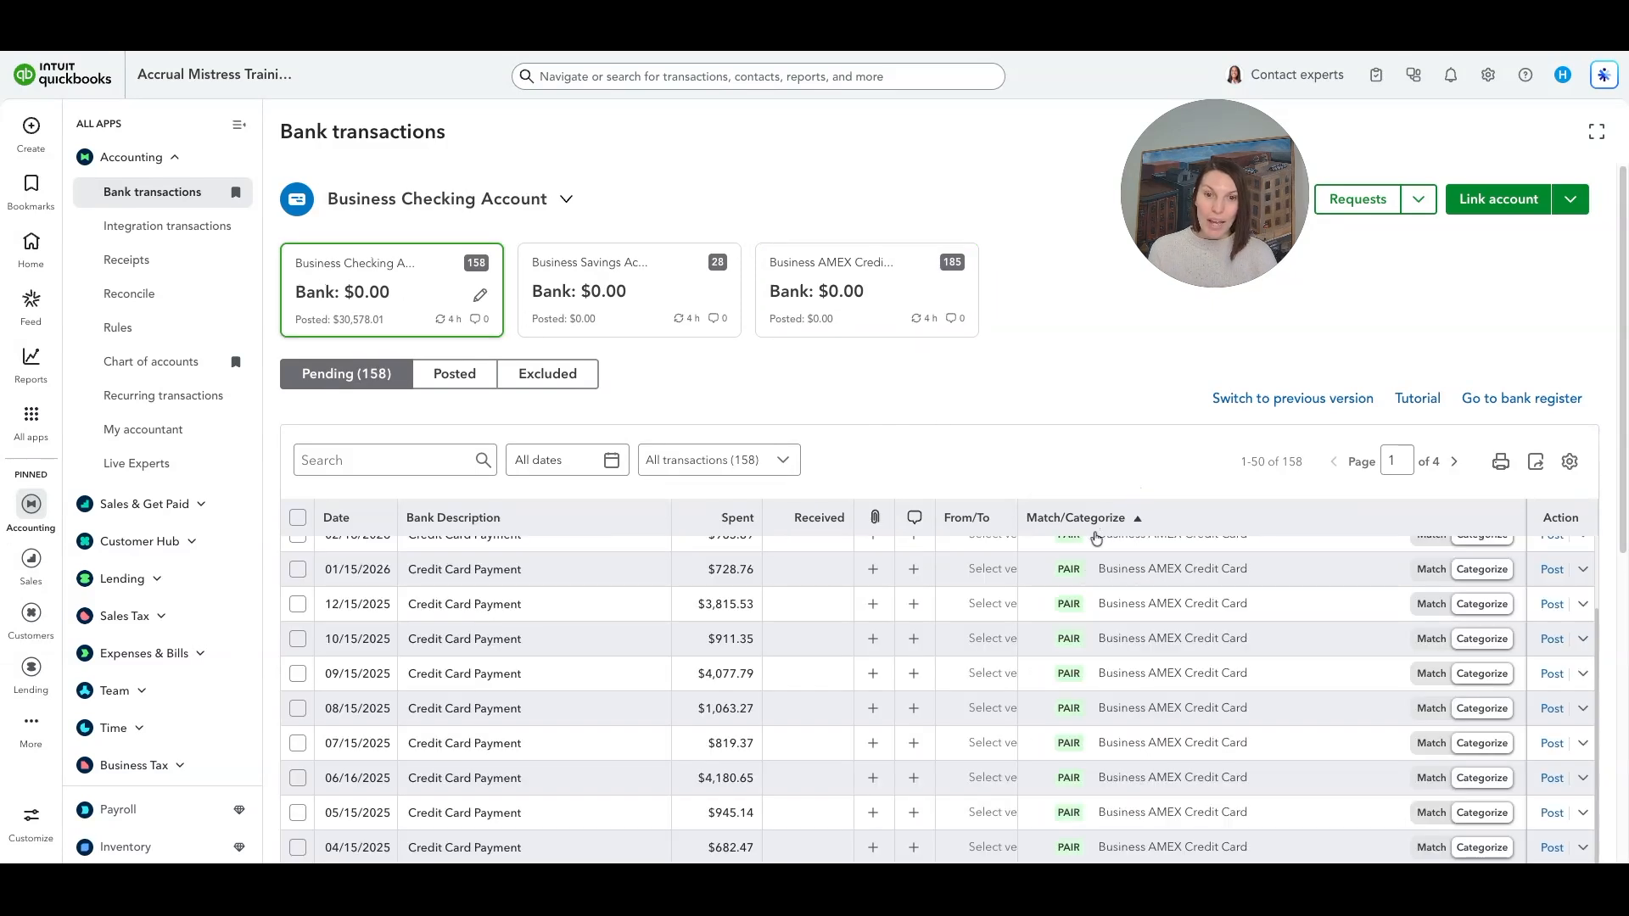
scroll(1048, 639, "up", 1)
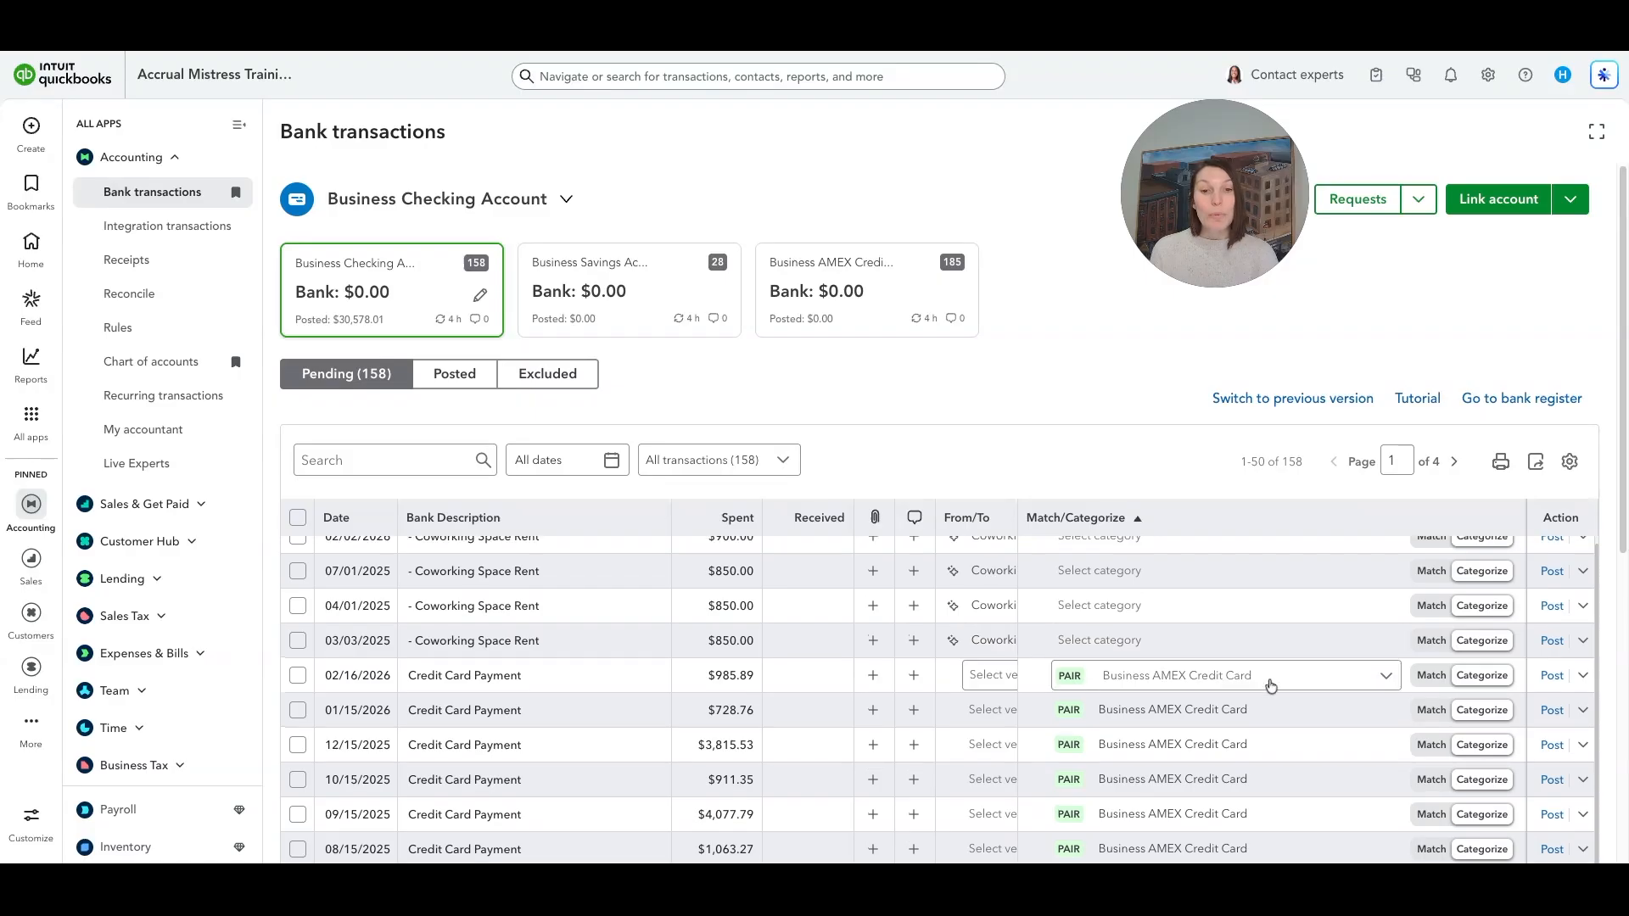
scroll(1124, 722, "down", 1)
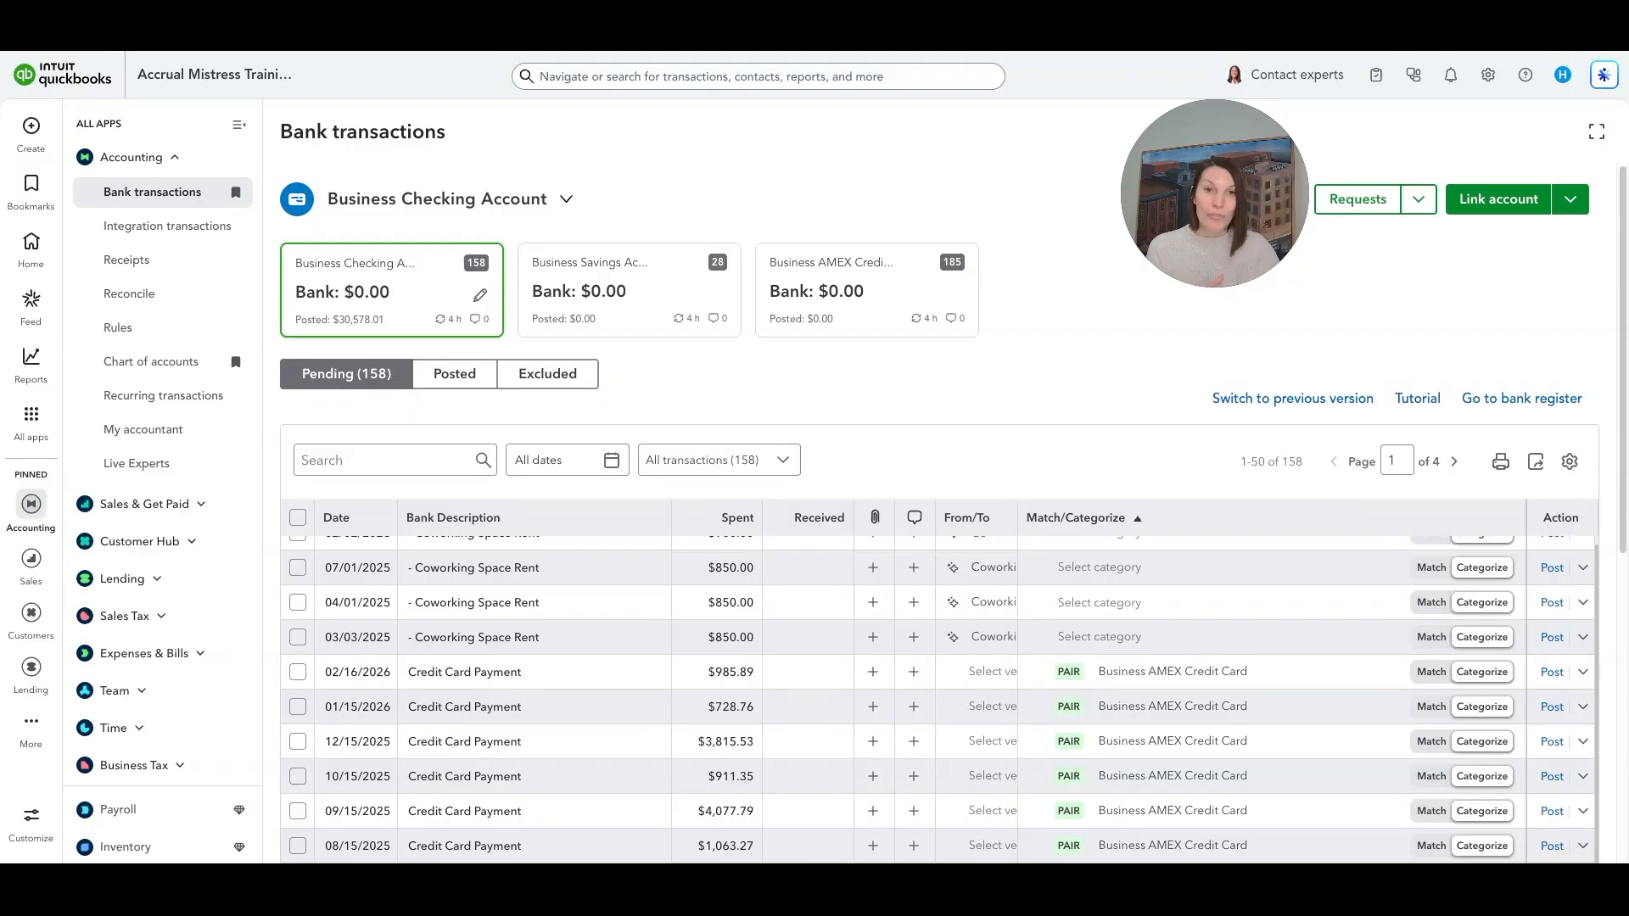
scroll(1080, 267, "down", 1)
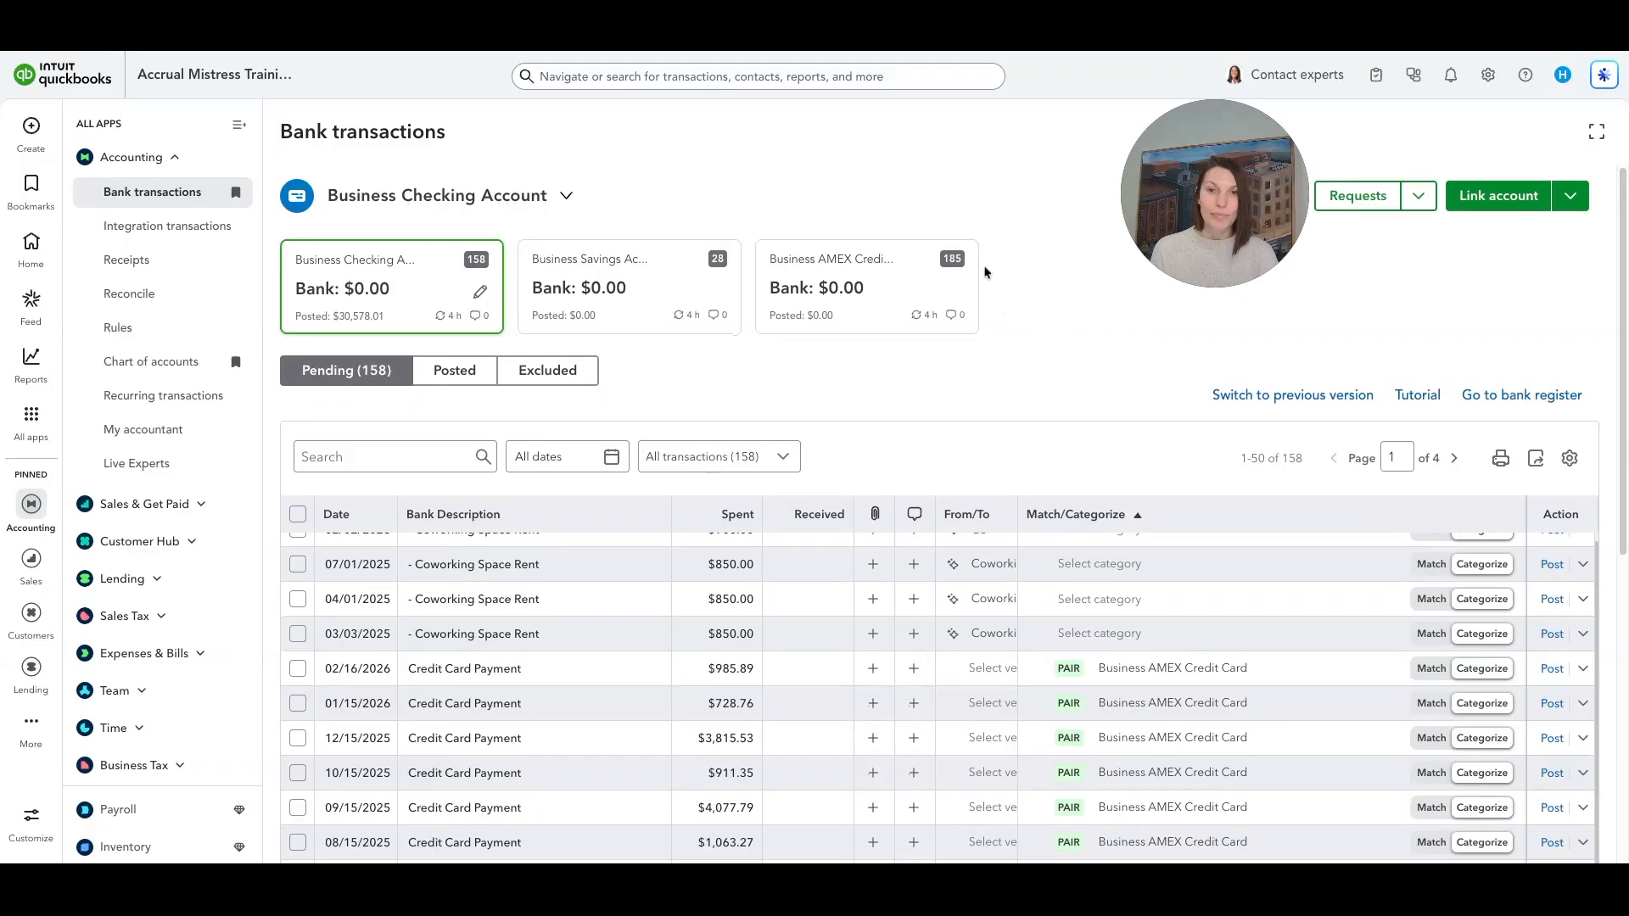
scroll(1080, 267, "down", 1)
scroll(1070, 238, "down", 3)
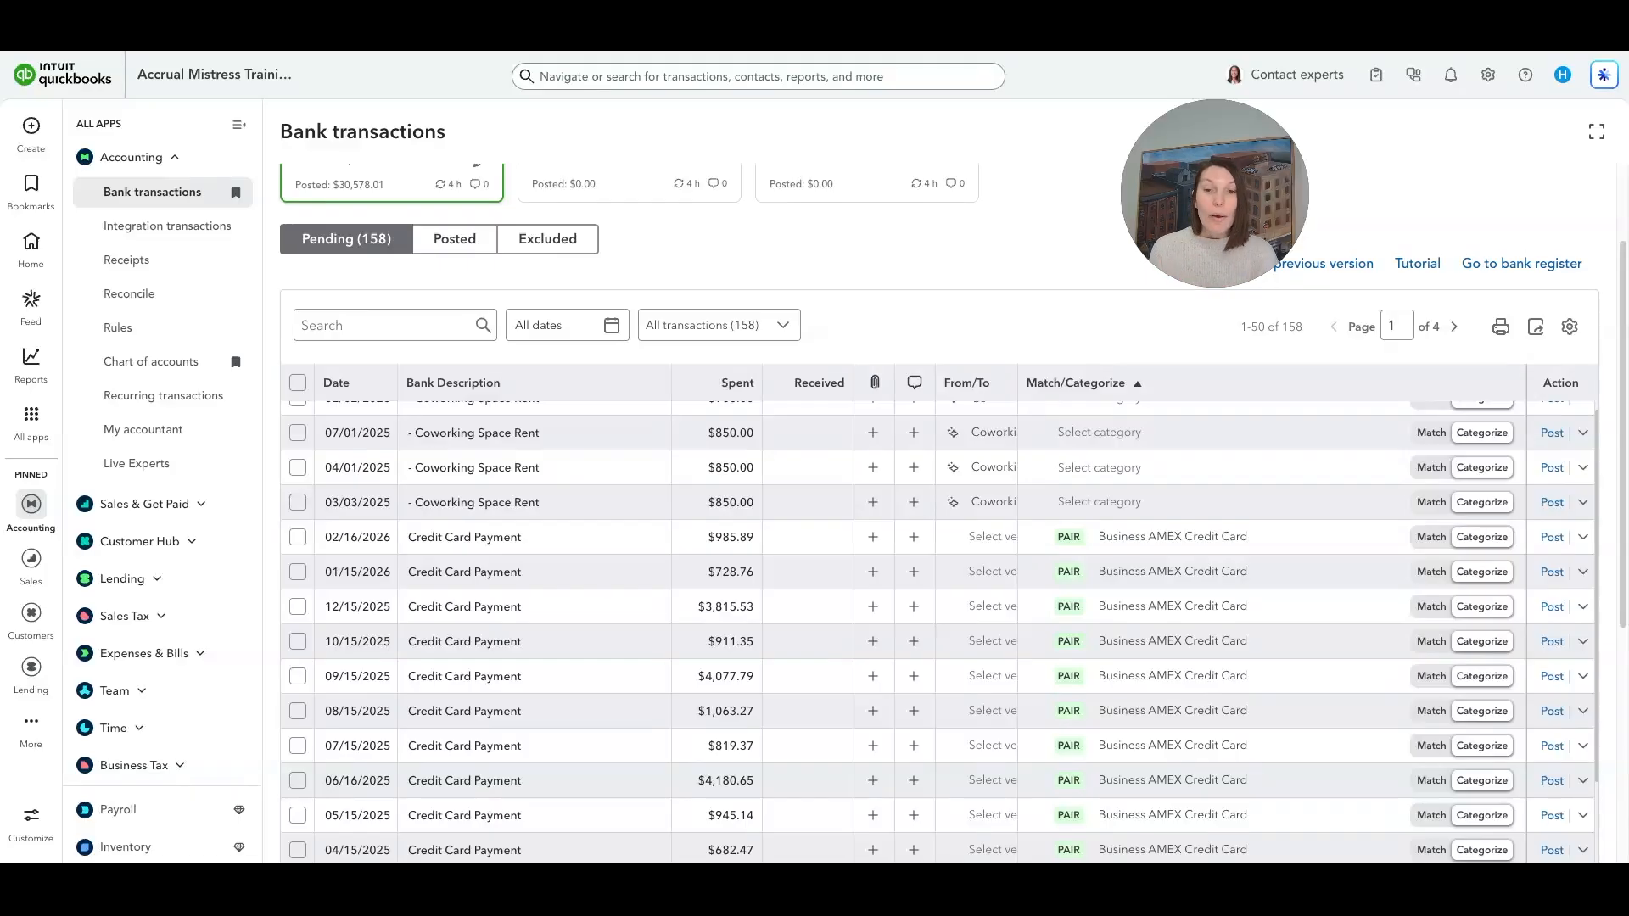
scroll(1227, 509, "down", 1)
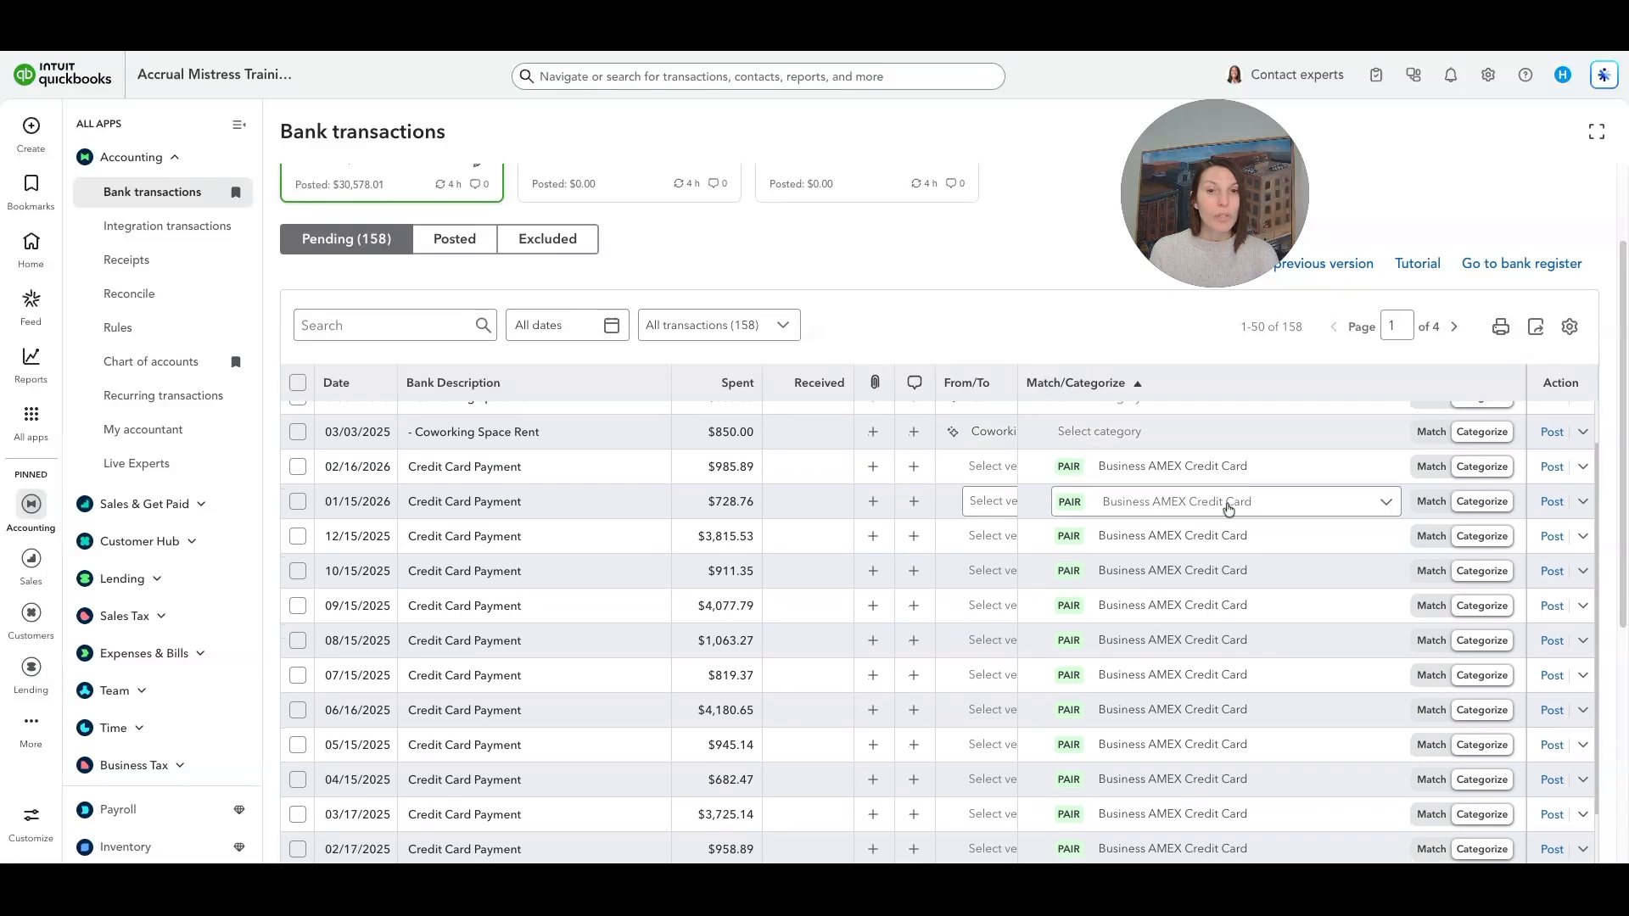
scroll(1068, 638, "down", 1)
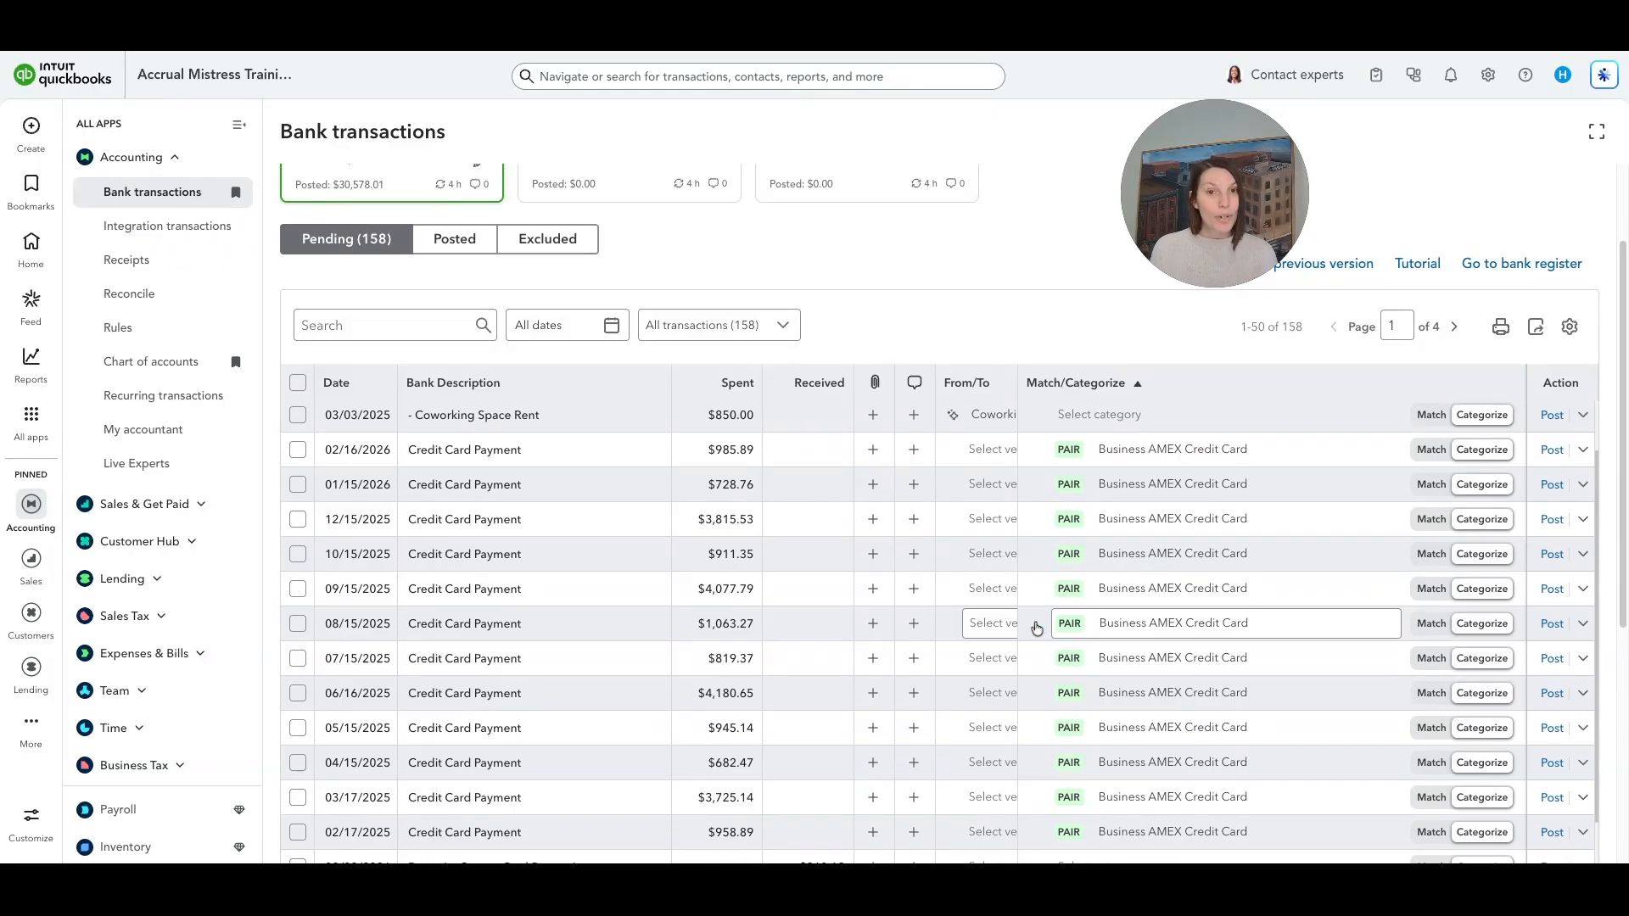
- Select every Credit Card Payment paired with the Business AMEX Credit Card, from 02/16/2026 back to 02/17/2025, and post them together
left_click(298, 450)
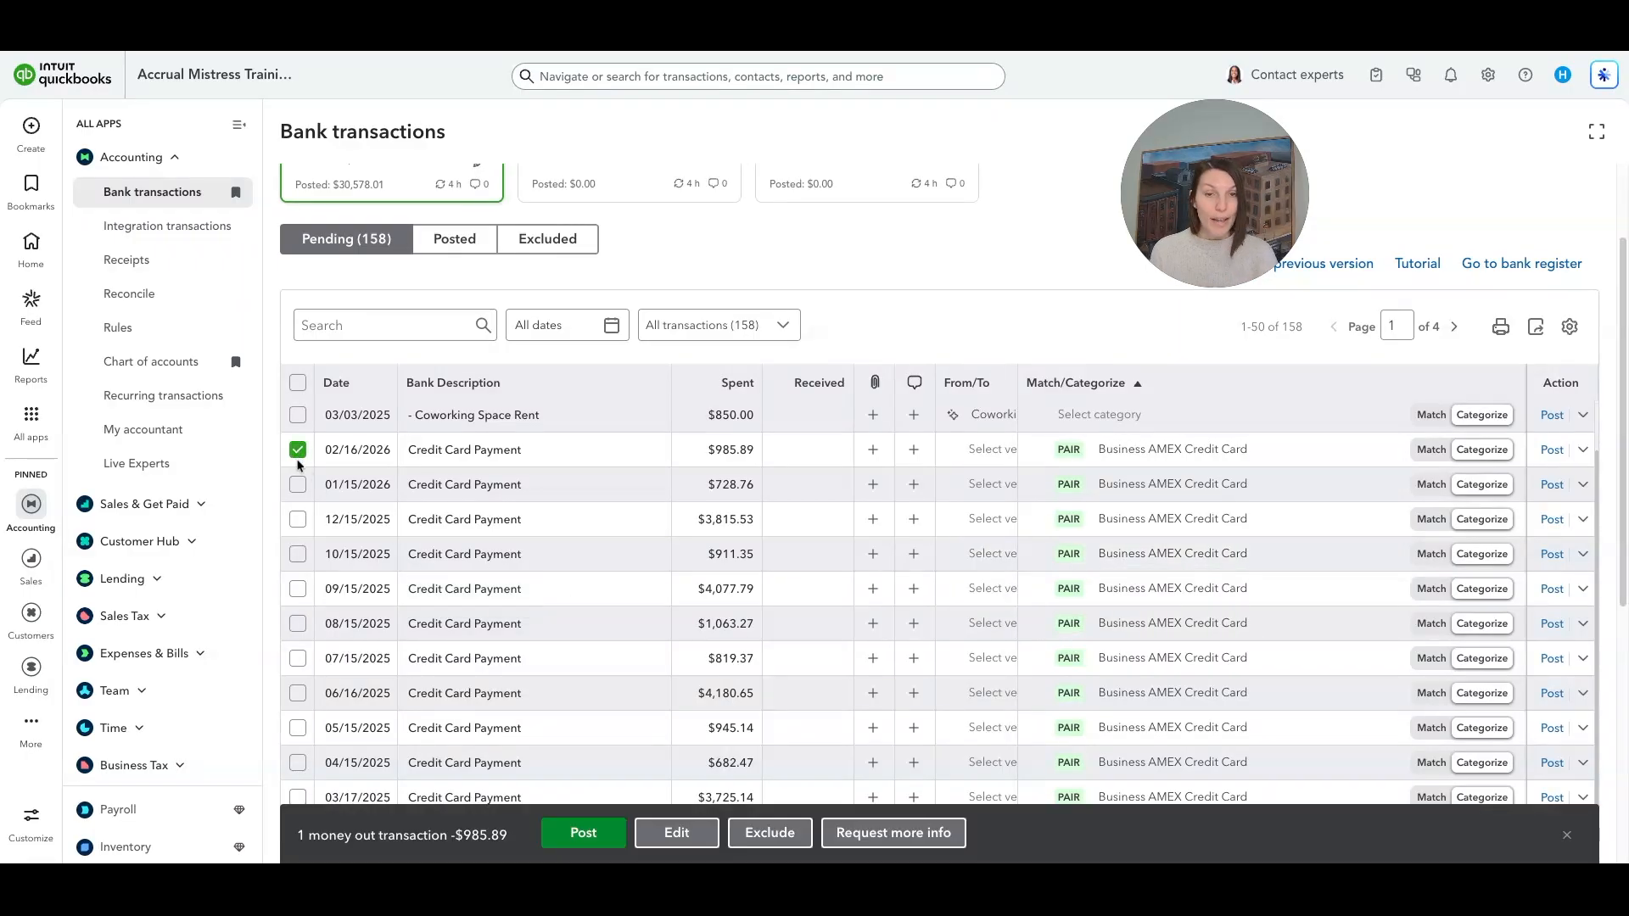
scroll(298, 470, "down", 1)
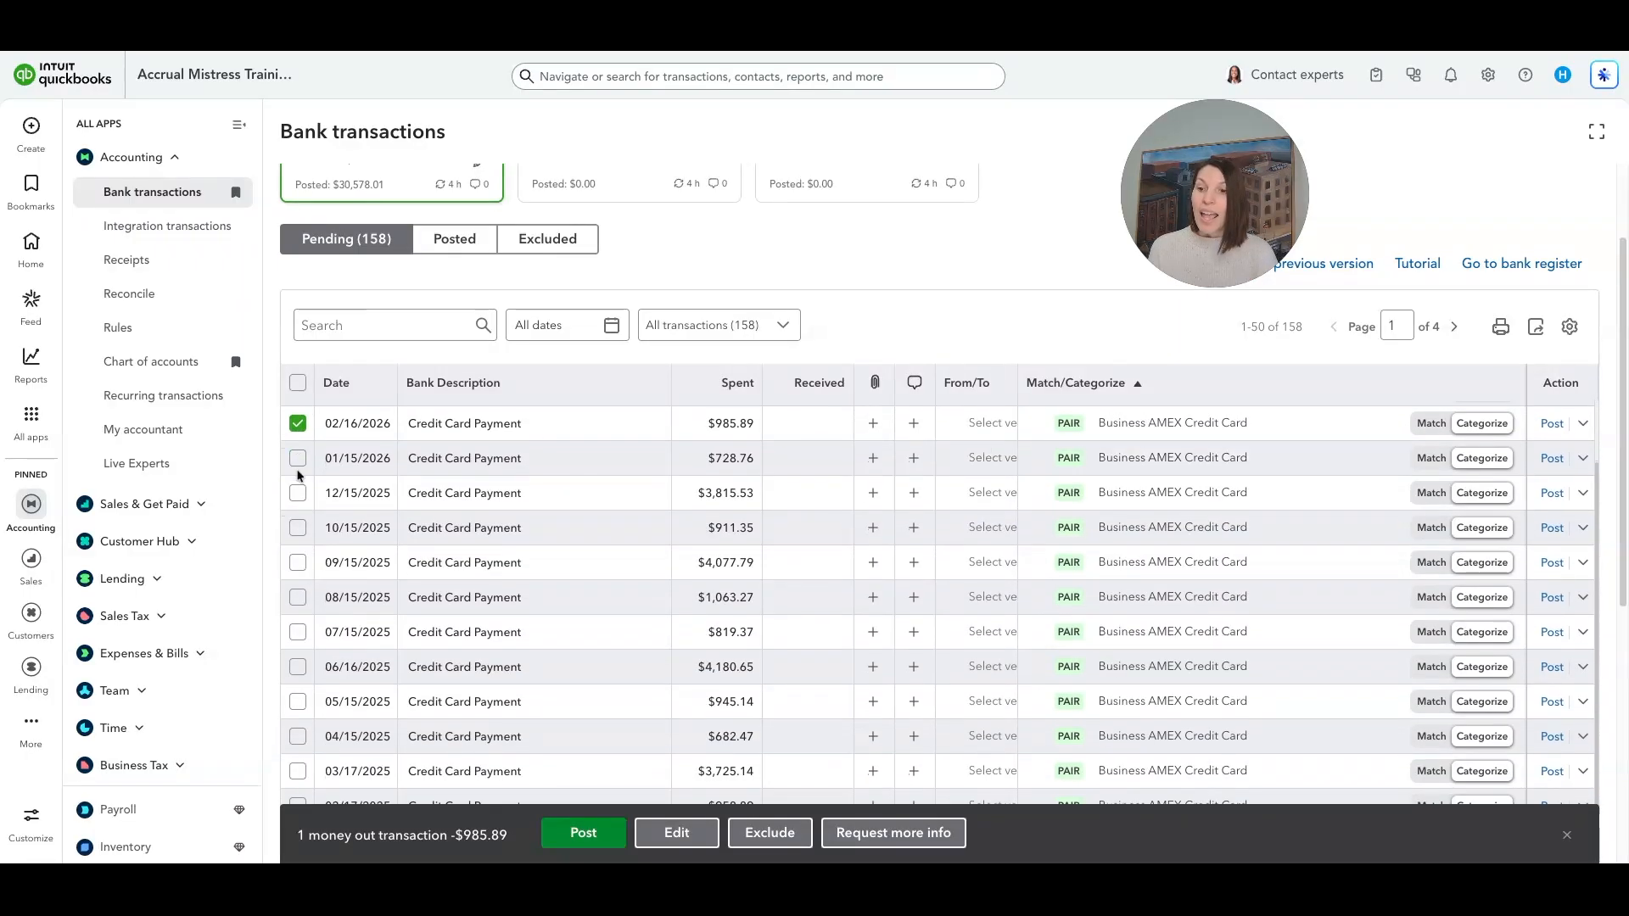
scroll(298, 473, "down", 3)
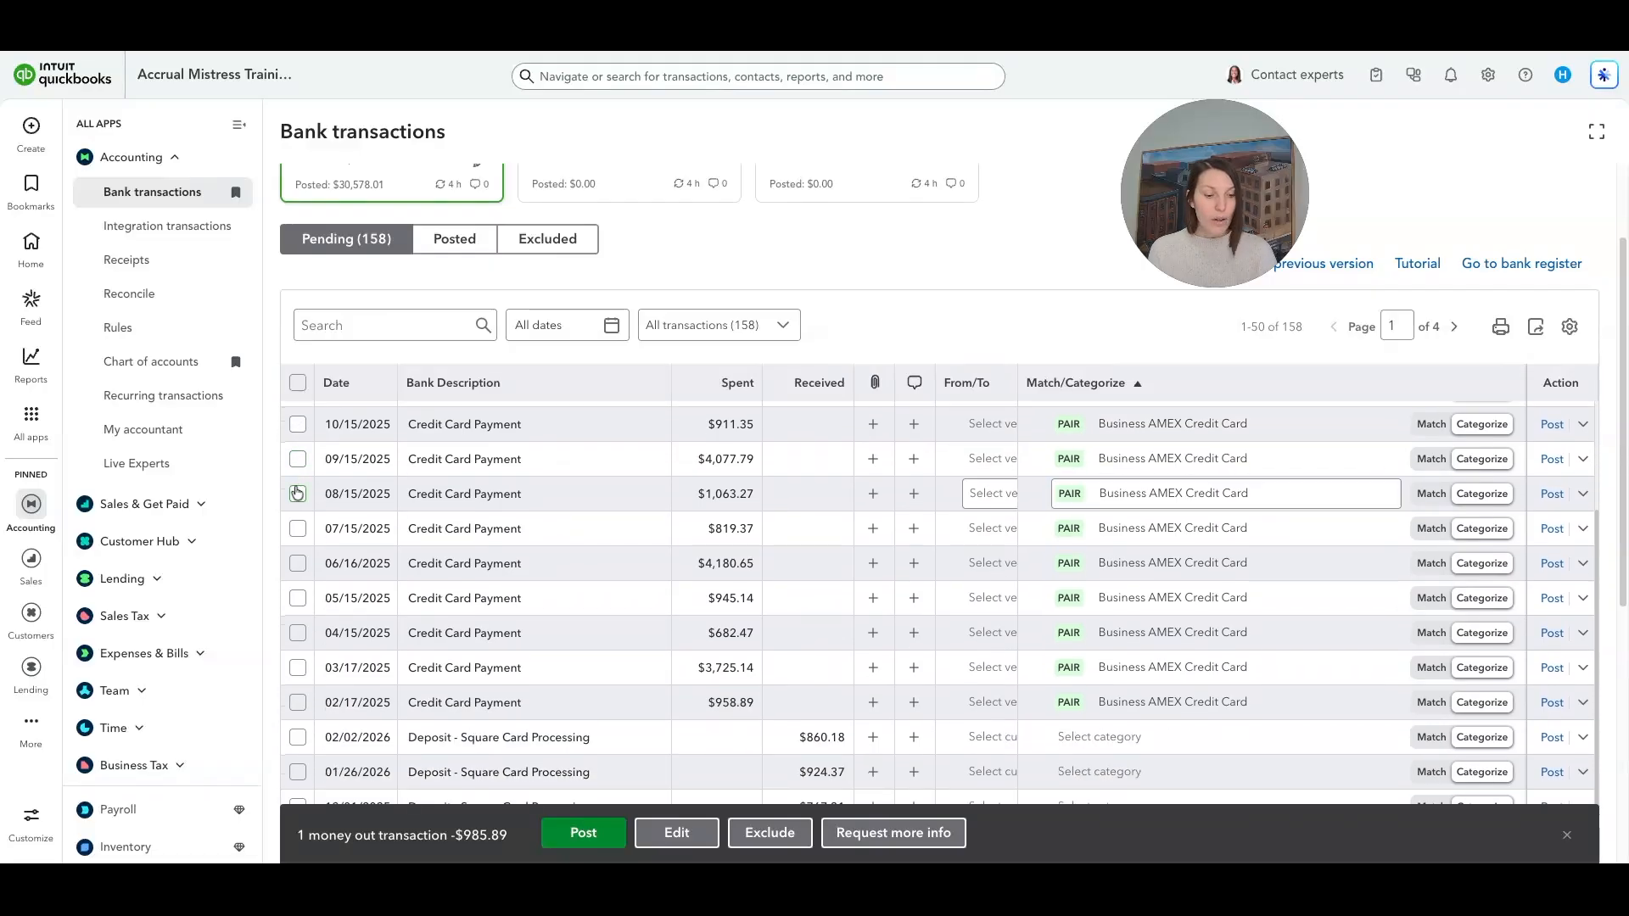
left_click(299, 704, "shift")
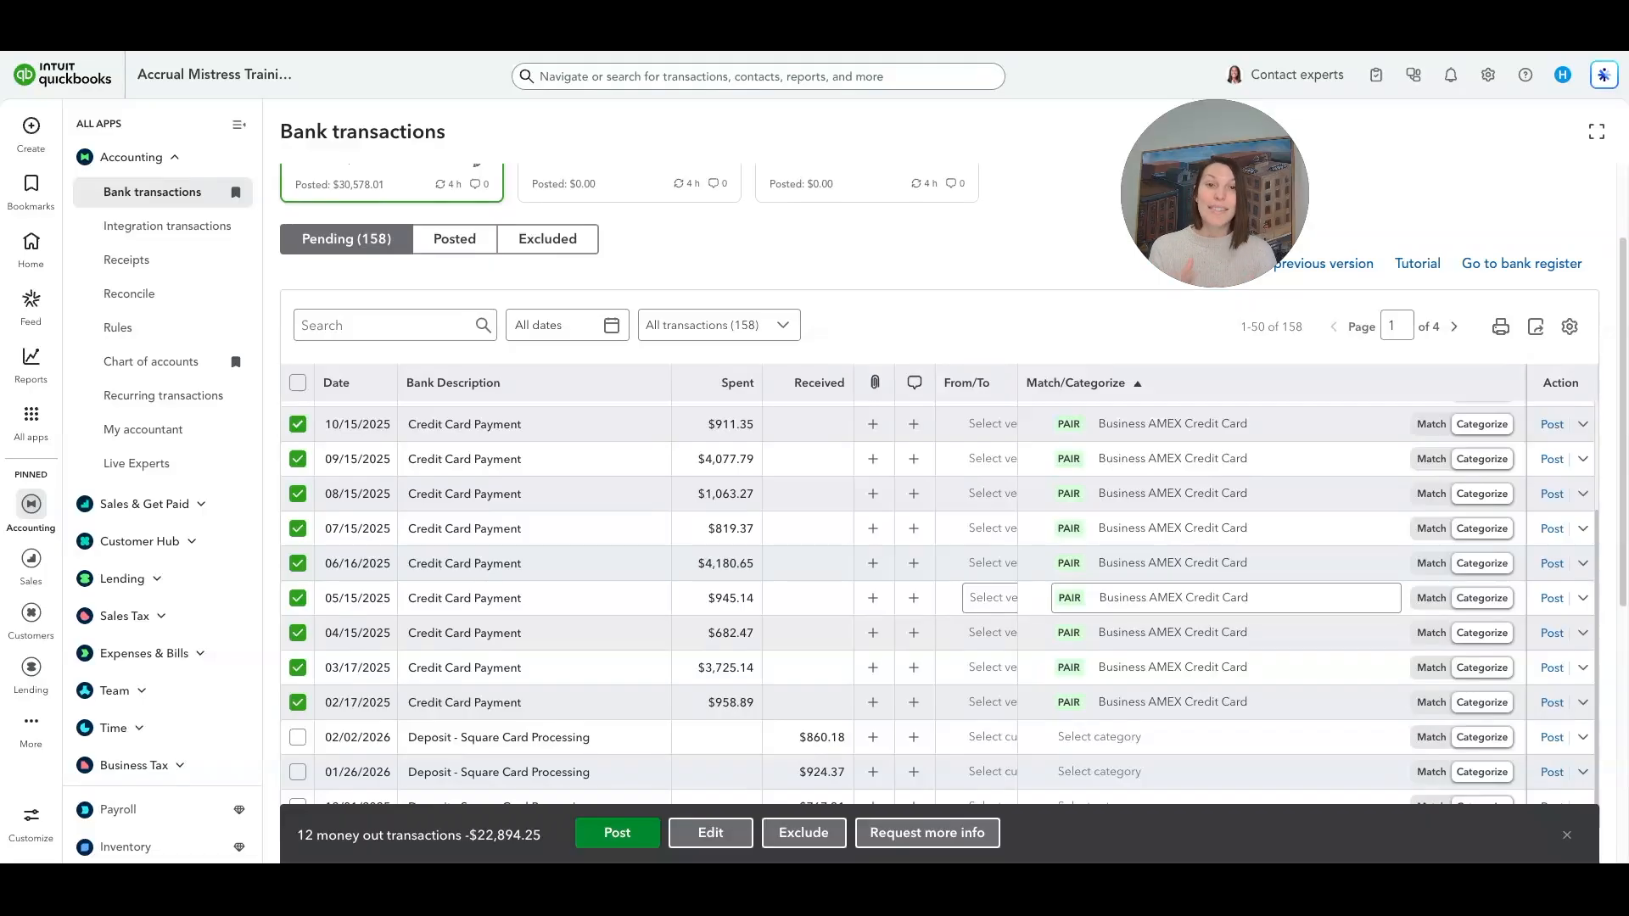
left_click(623, 843)
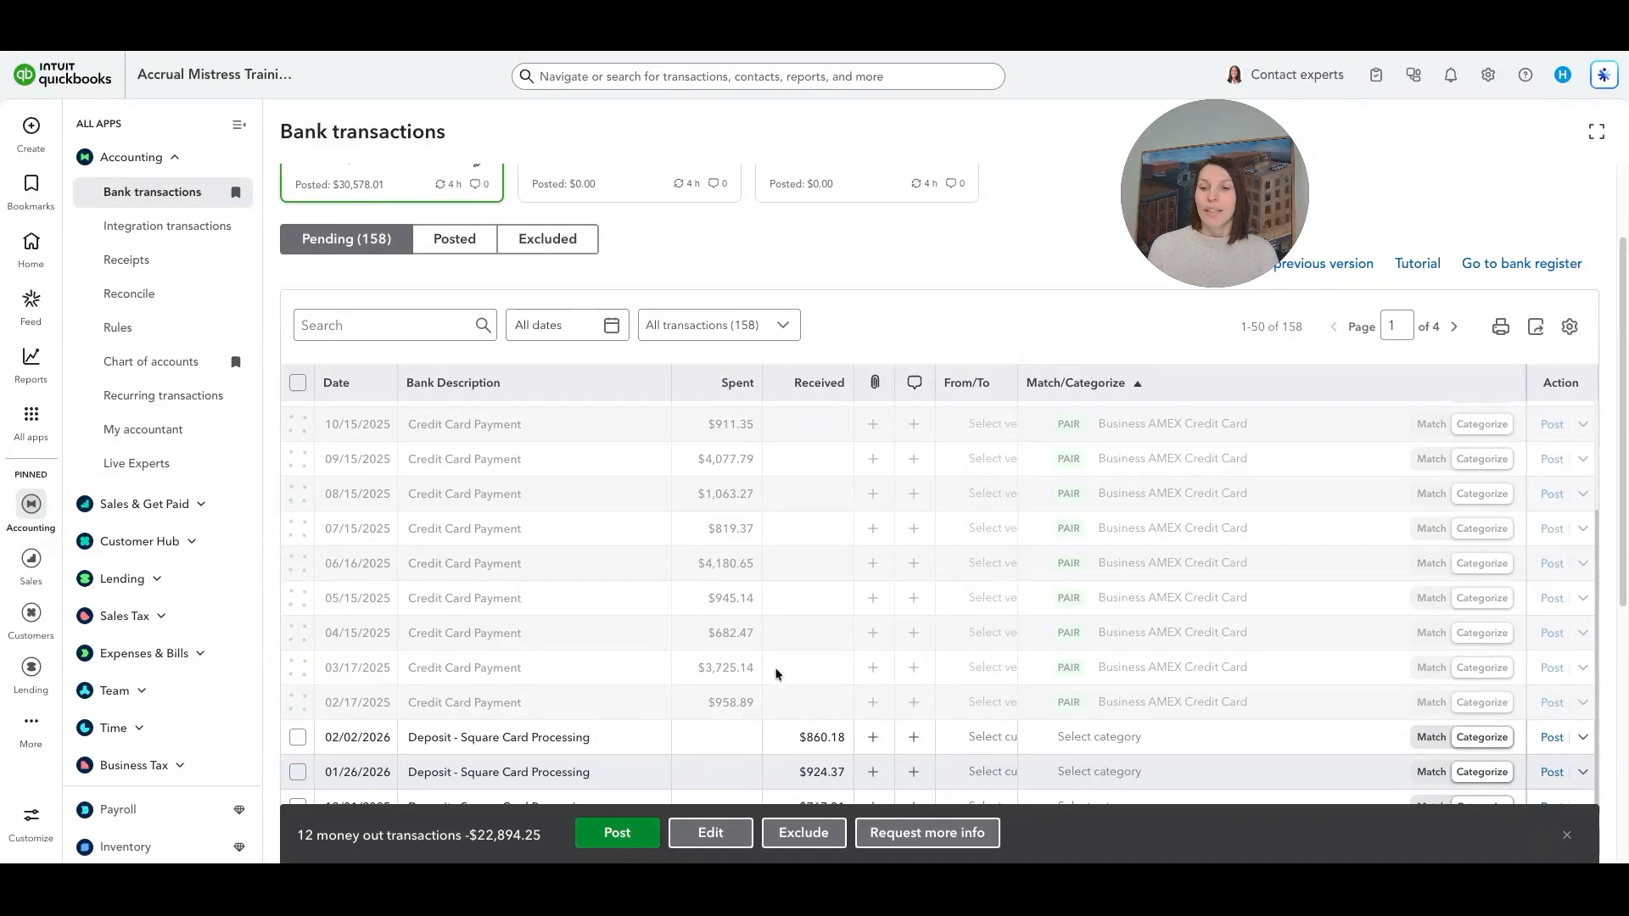
- Reload the bank transactions page to refresh the accounts' posted balances and pending counts
scroll(820, 626, "up", 3)
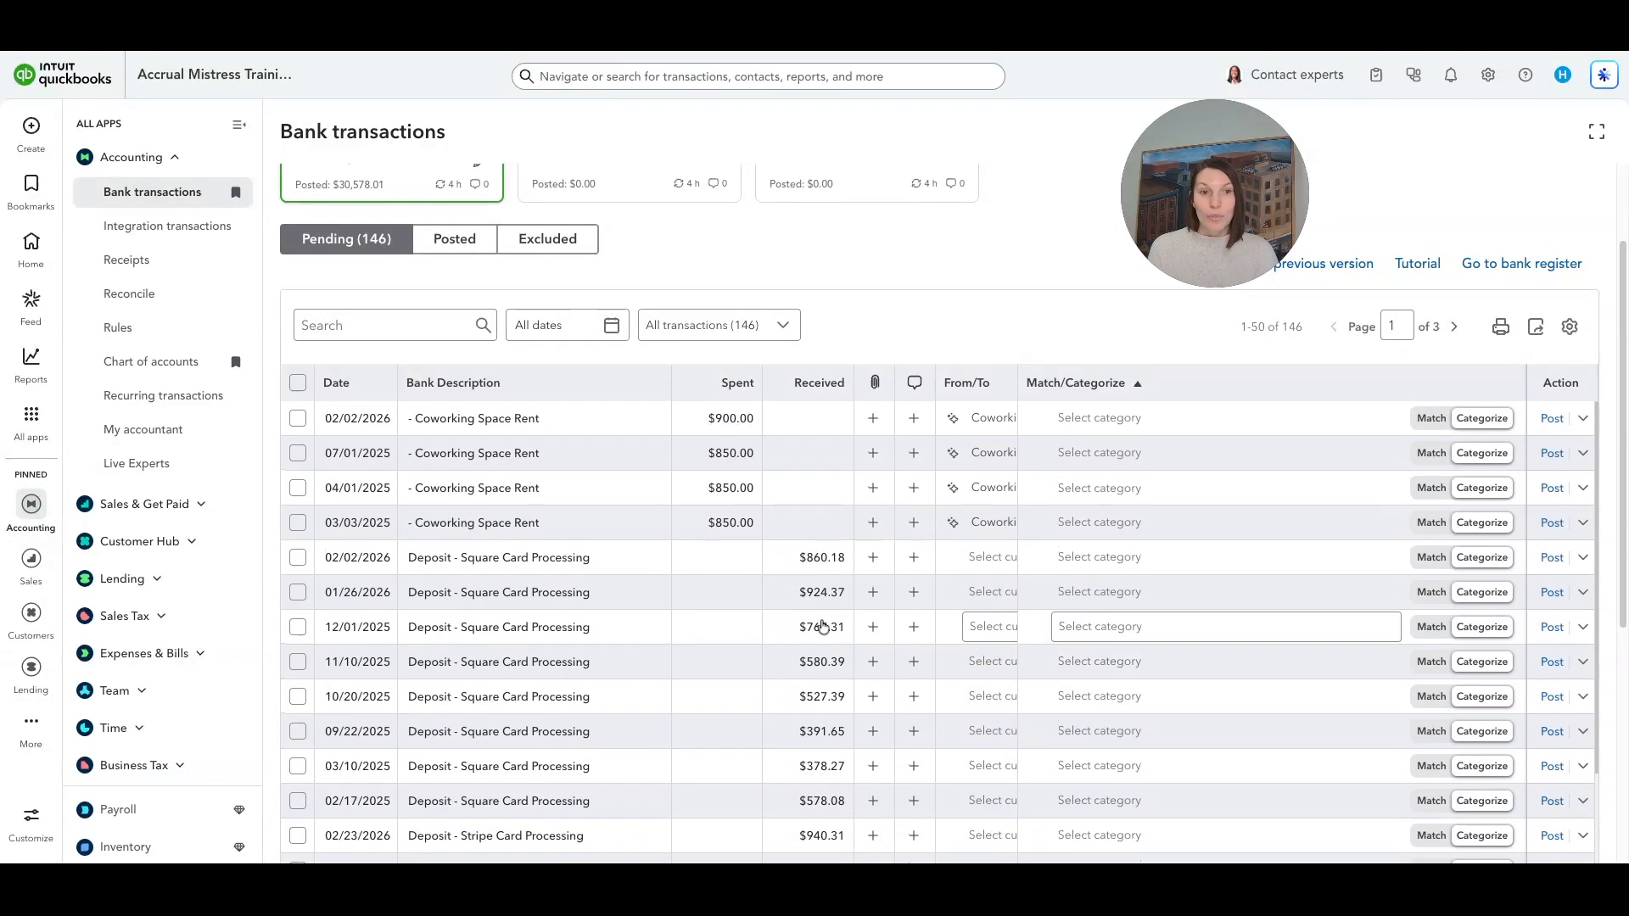
scroll(935, 591, "up", 2)
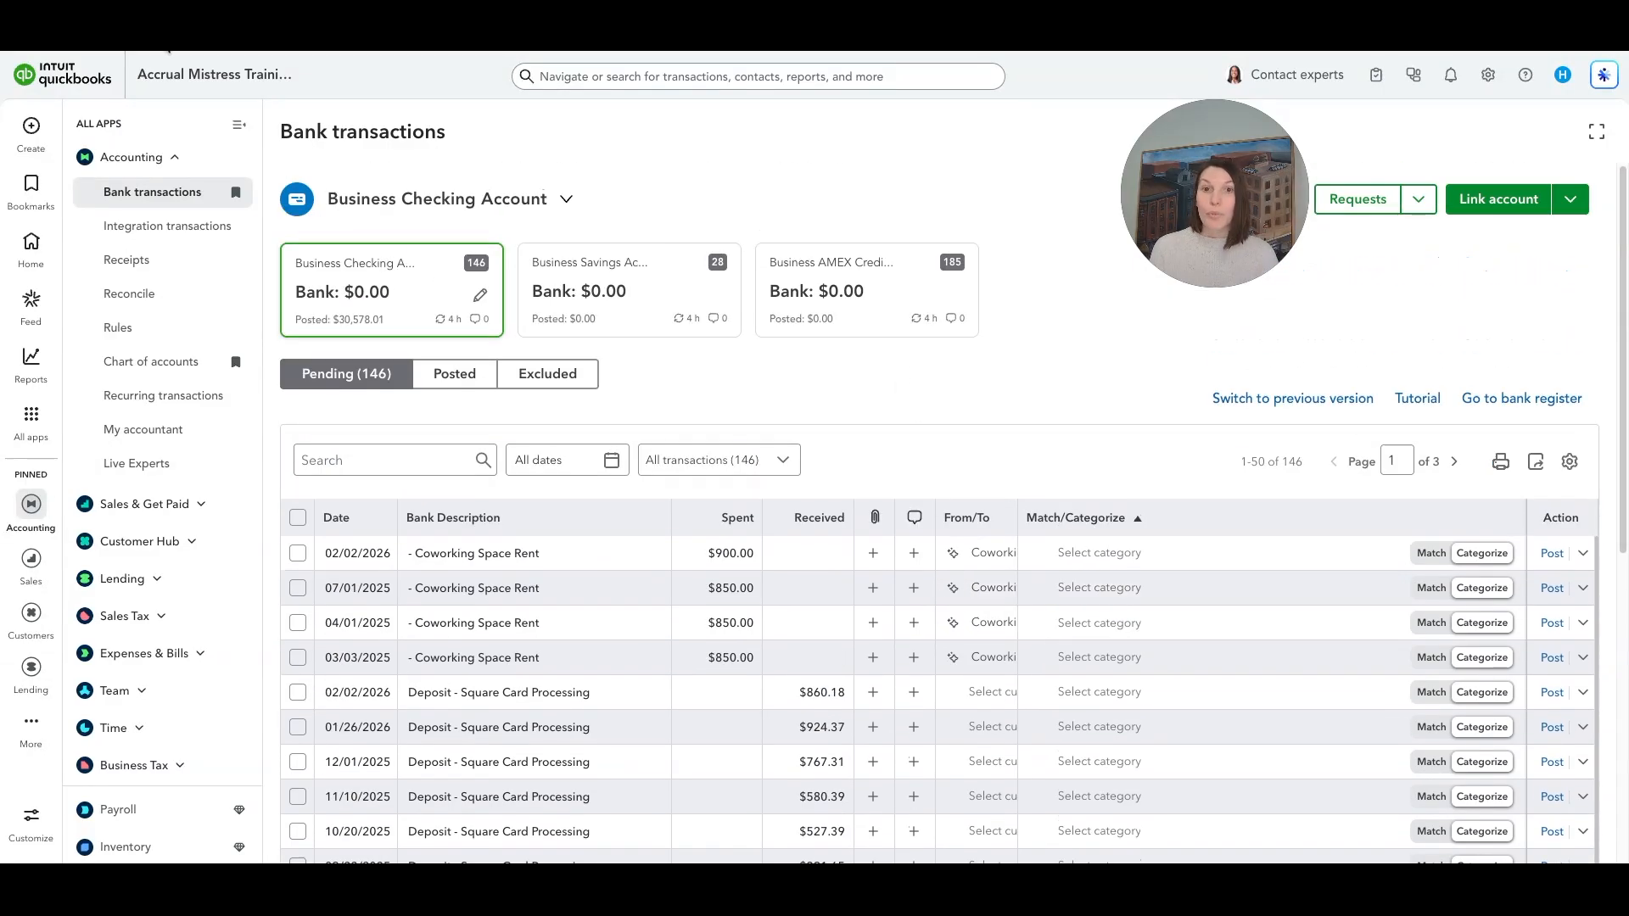
key("super+r")
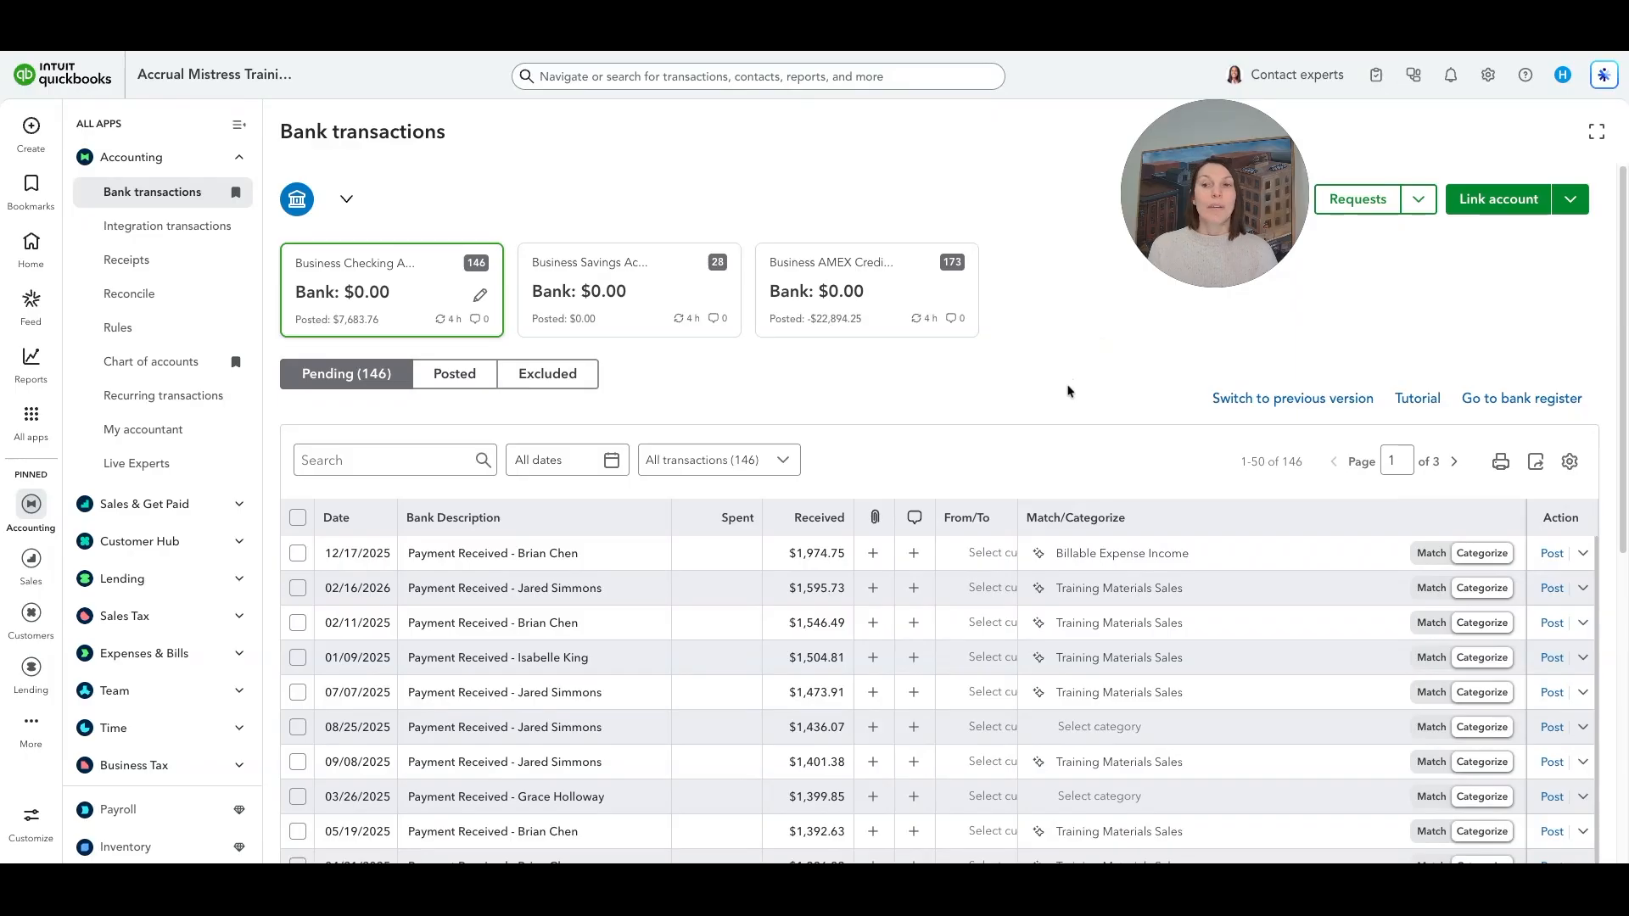
- Switch the $1,153.15 customer payment of 02/10/2025 from categorizing to matching and open its search for other matches
scroll(964, 414, "down", 1)
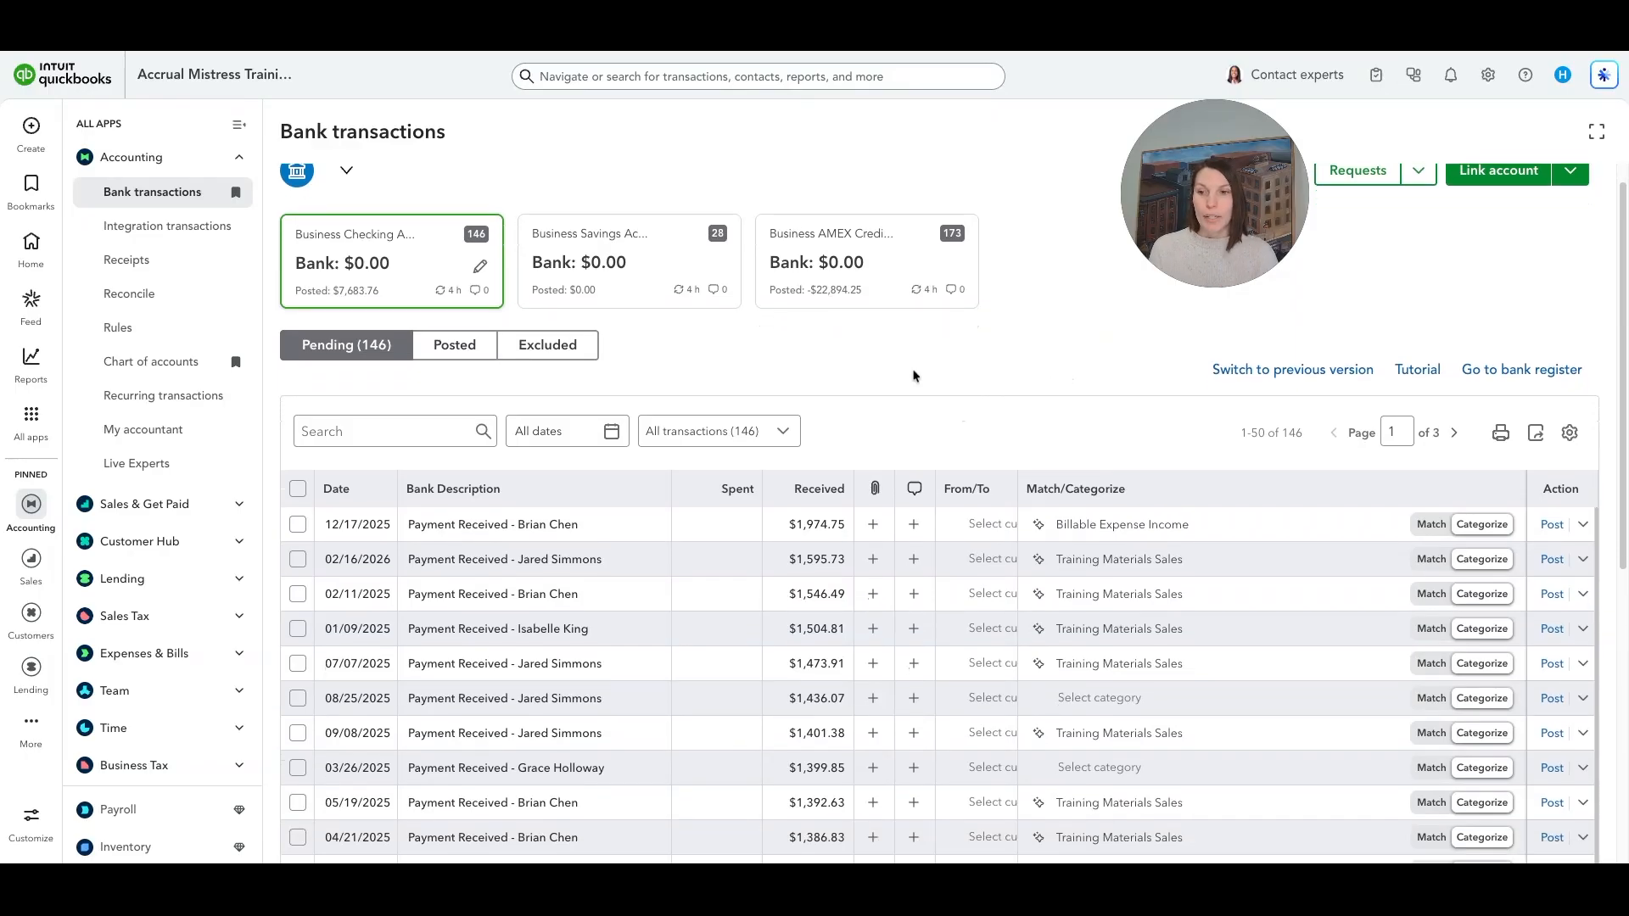
scroll(865, 297, "down", 3)
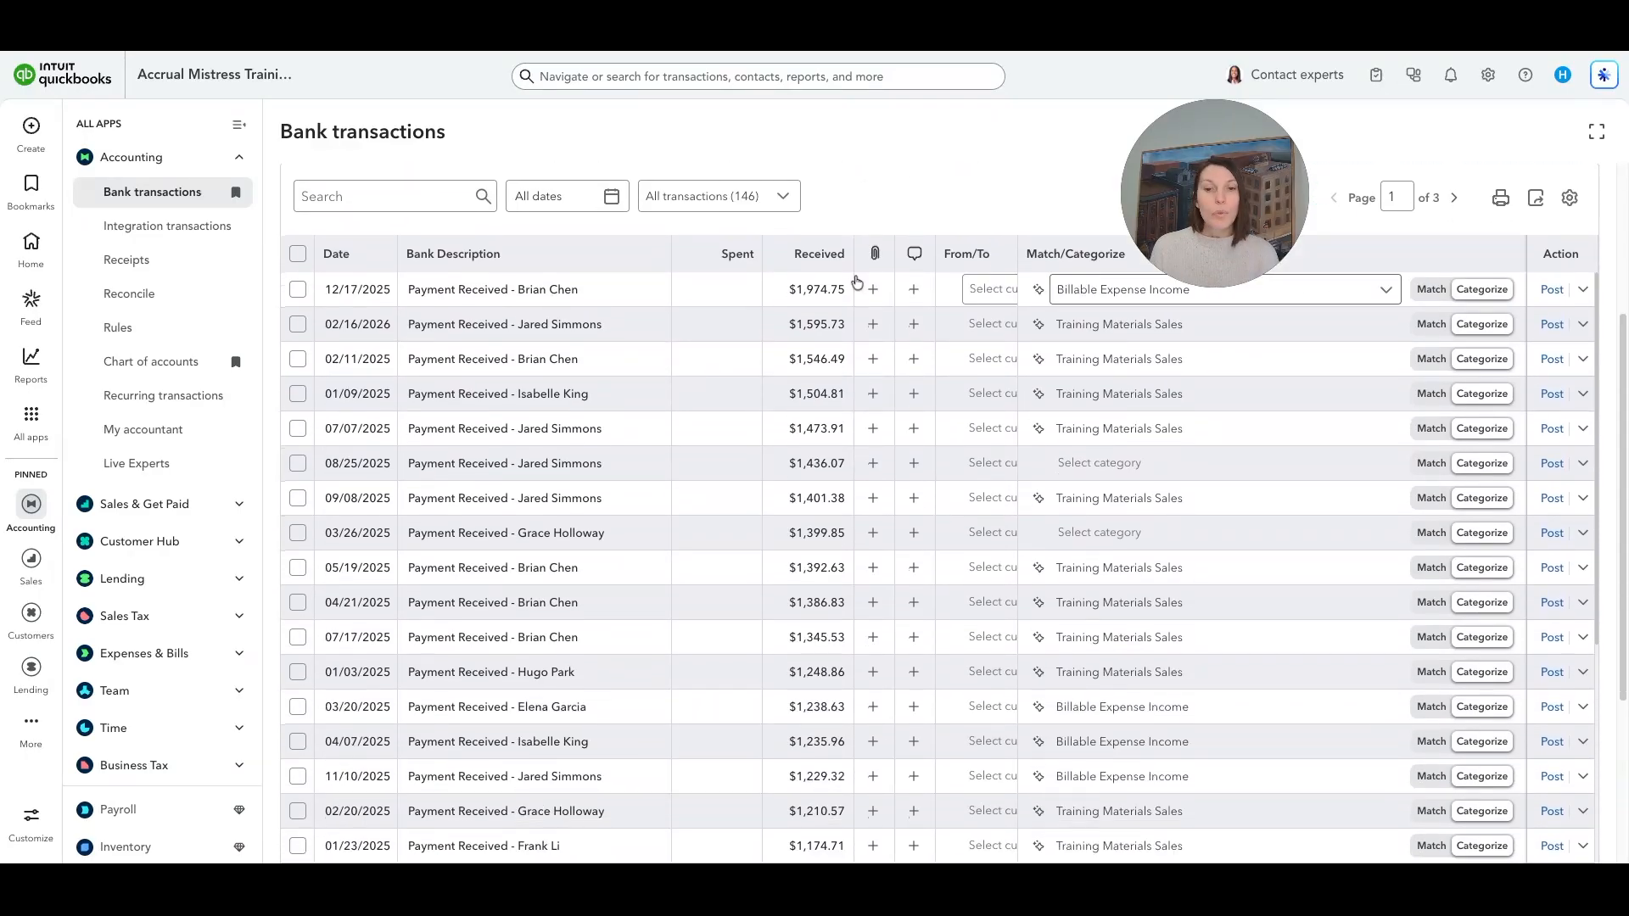
scroll(843, 320, "down", 2)
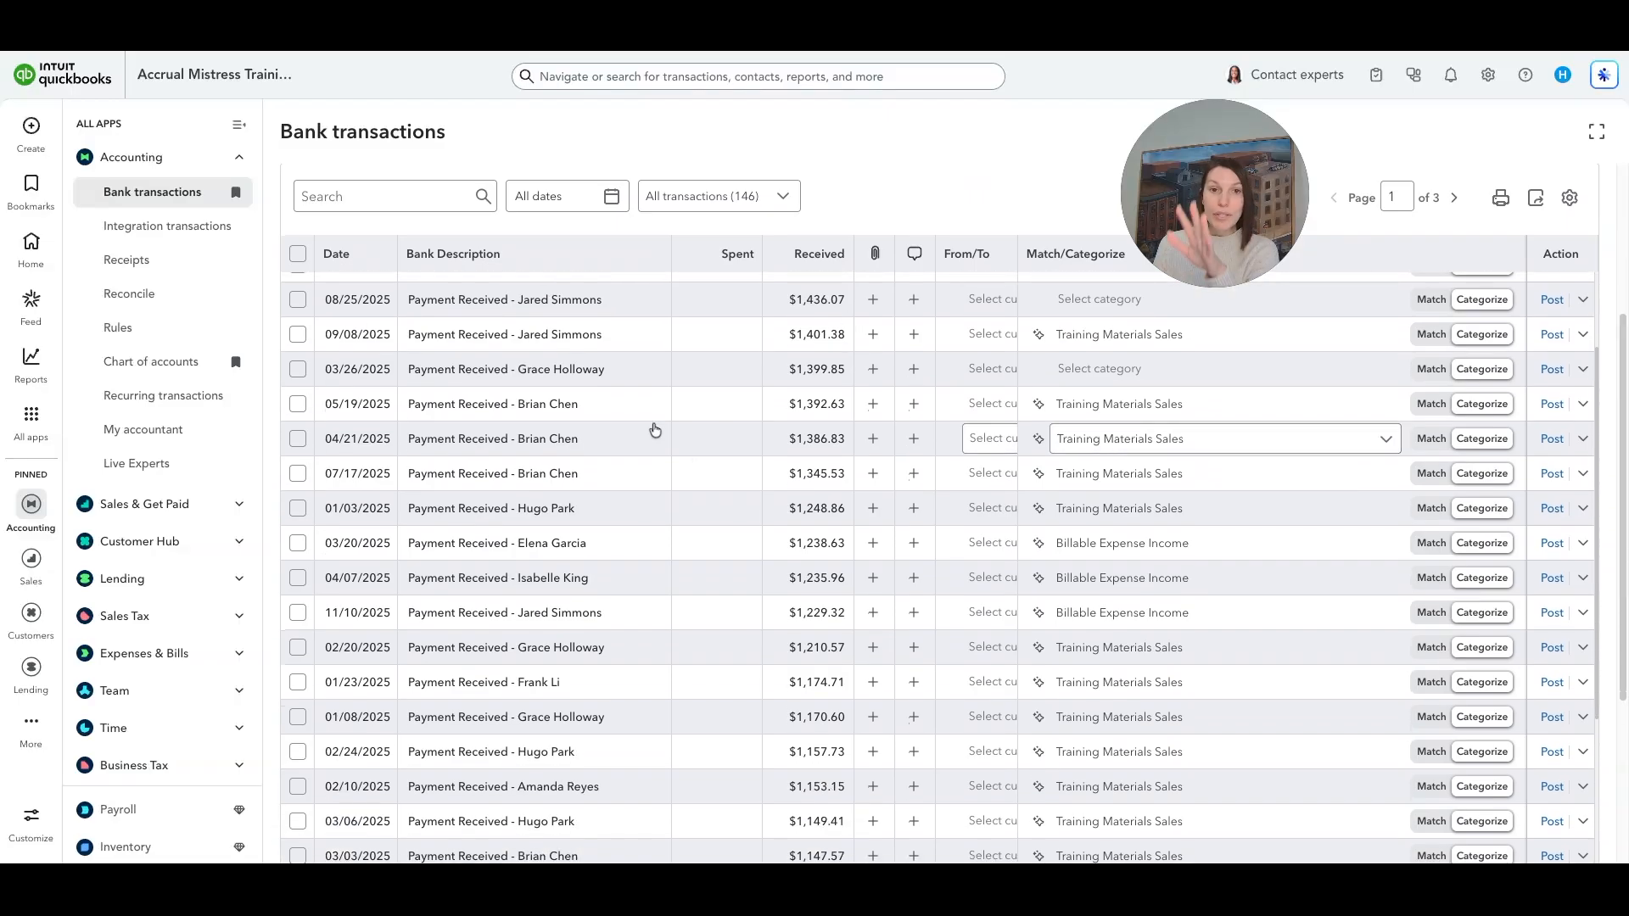
scroll(661, 492, "down", 2)
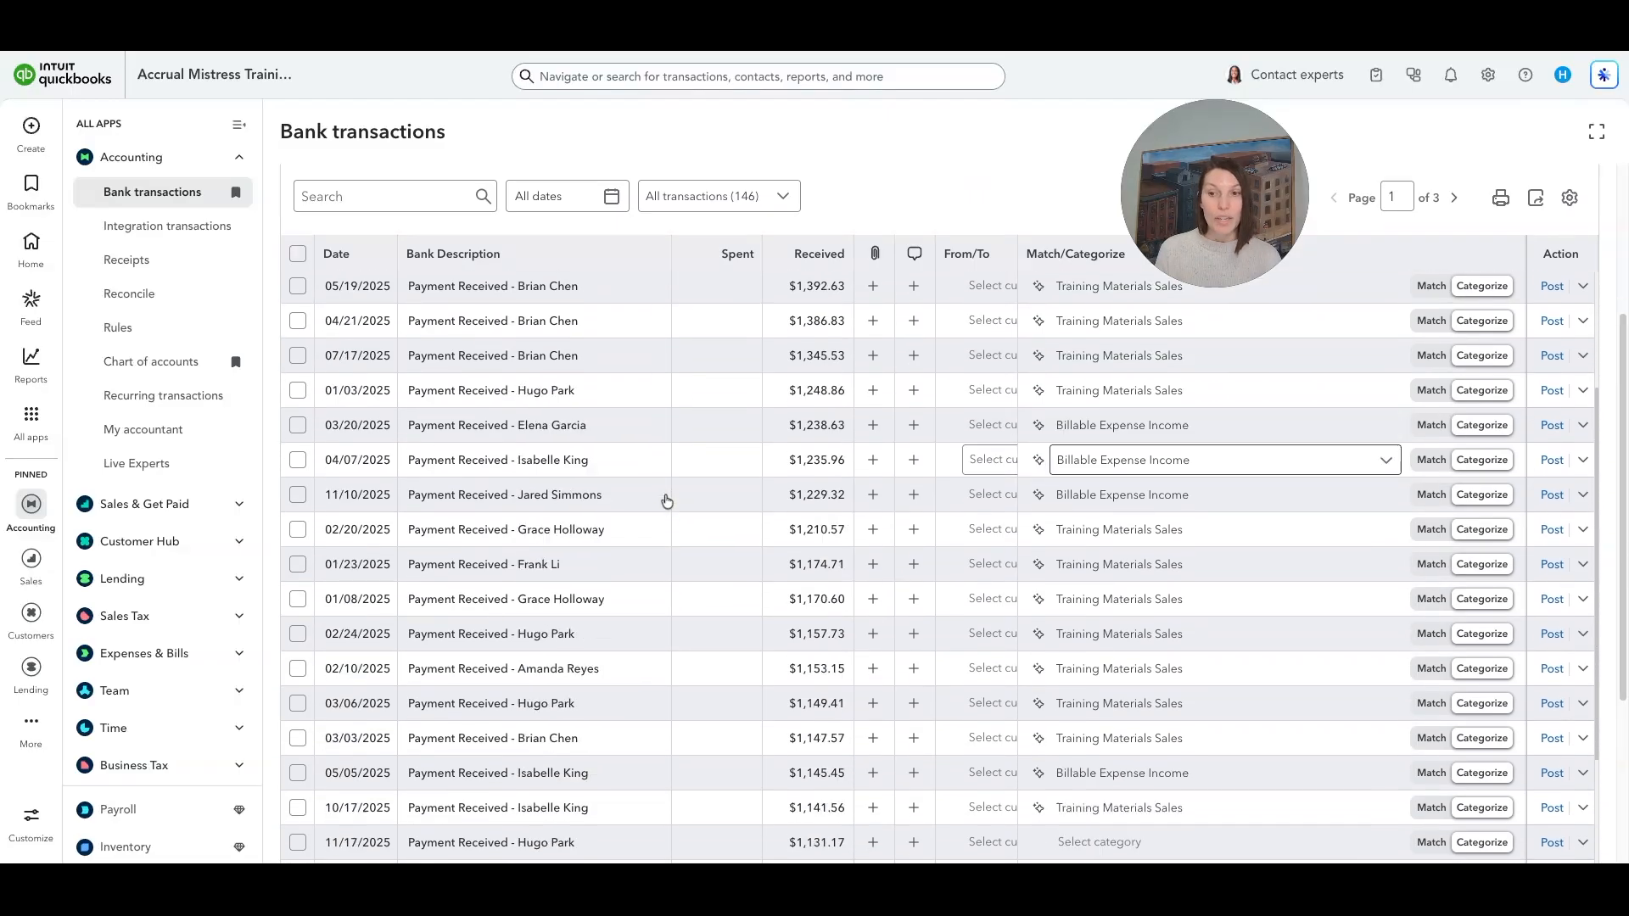
scroll(666, 502, "down", 2)
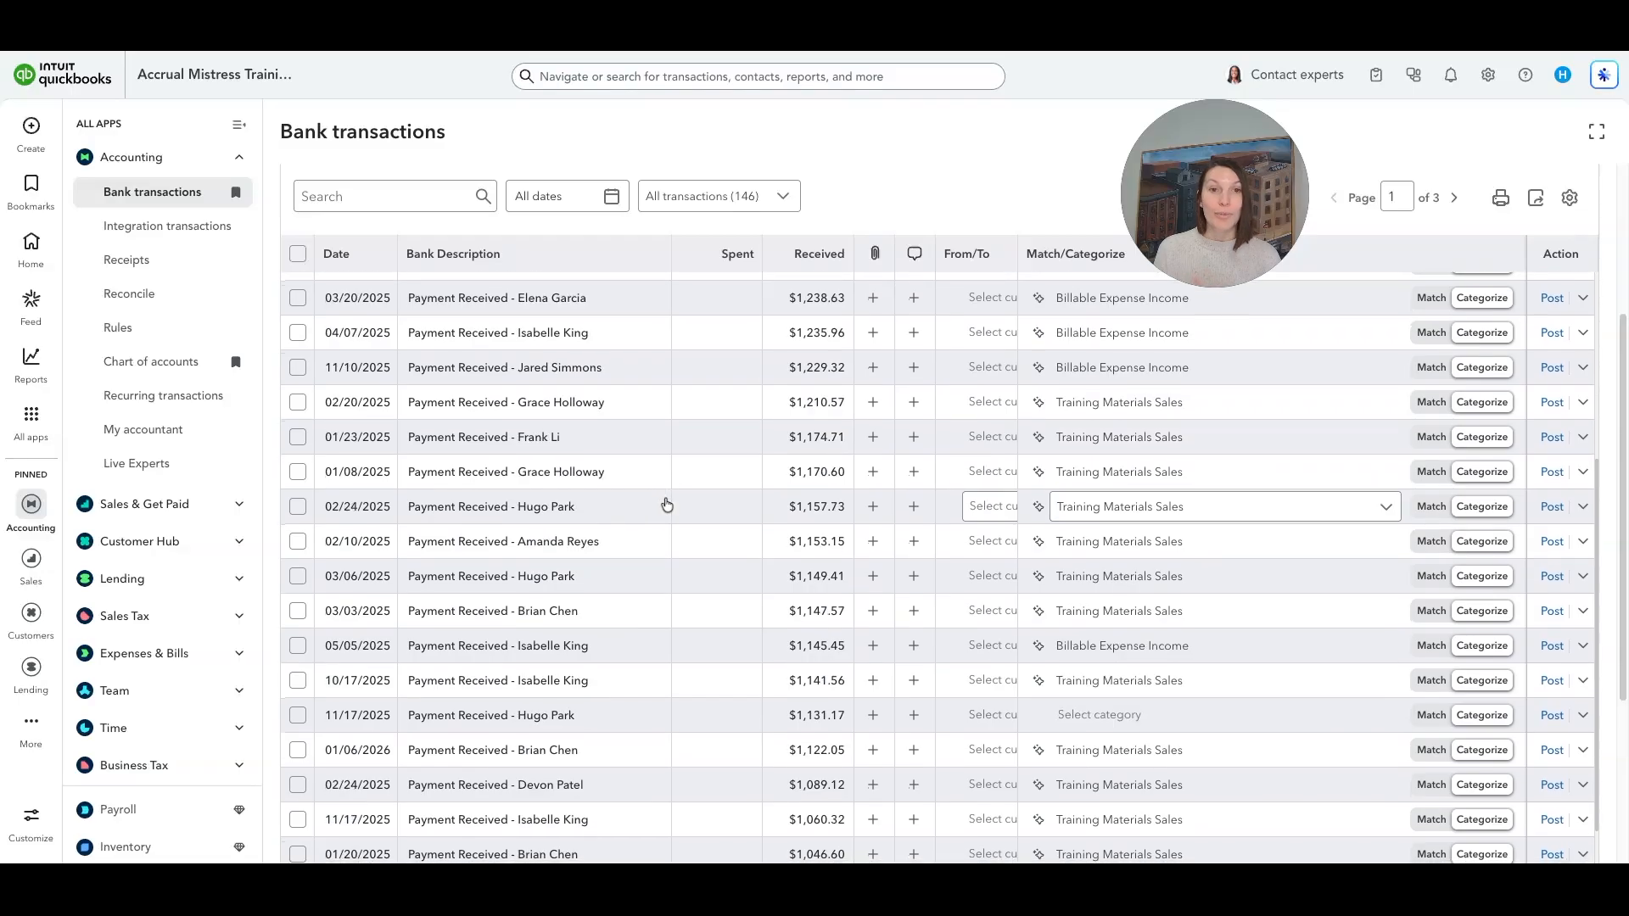
scroll(665, 508, "down", 1)
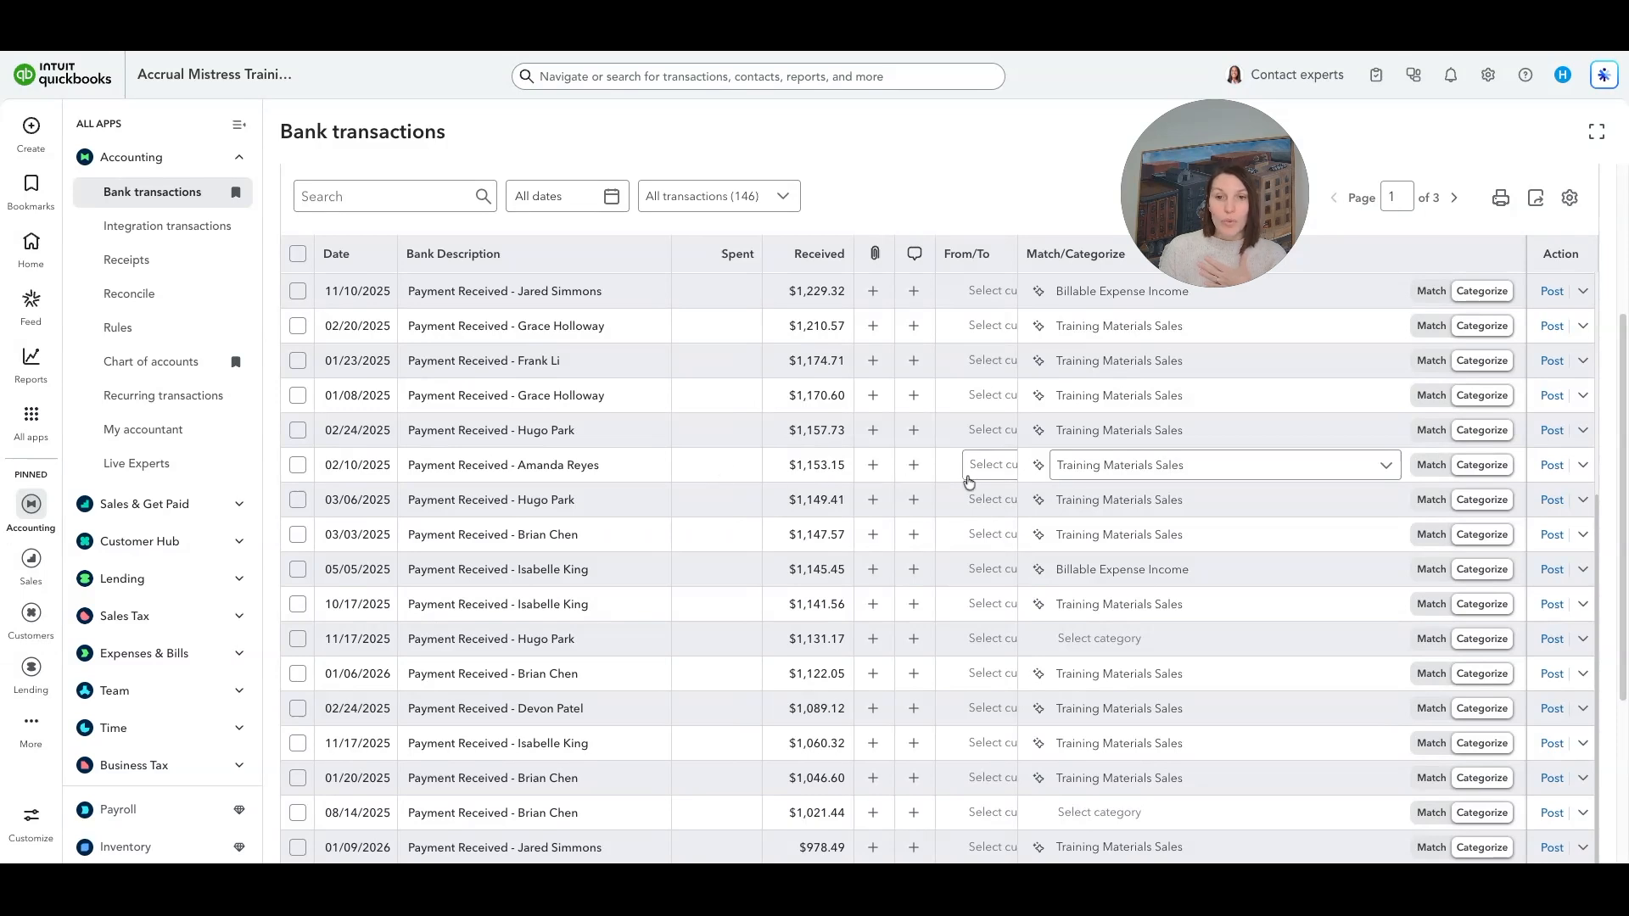
left_click(1434, 466)
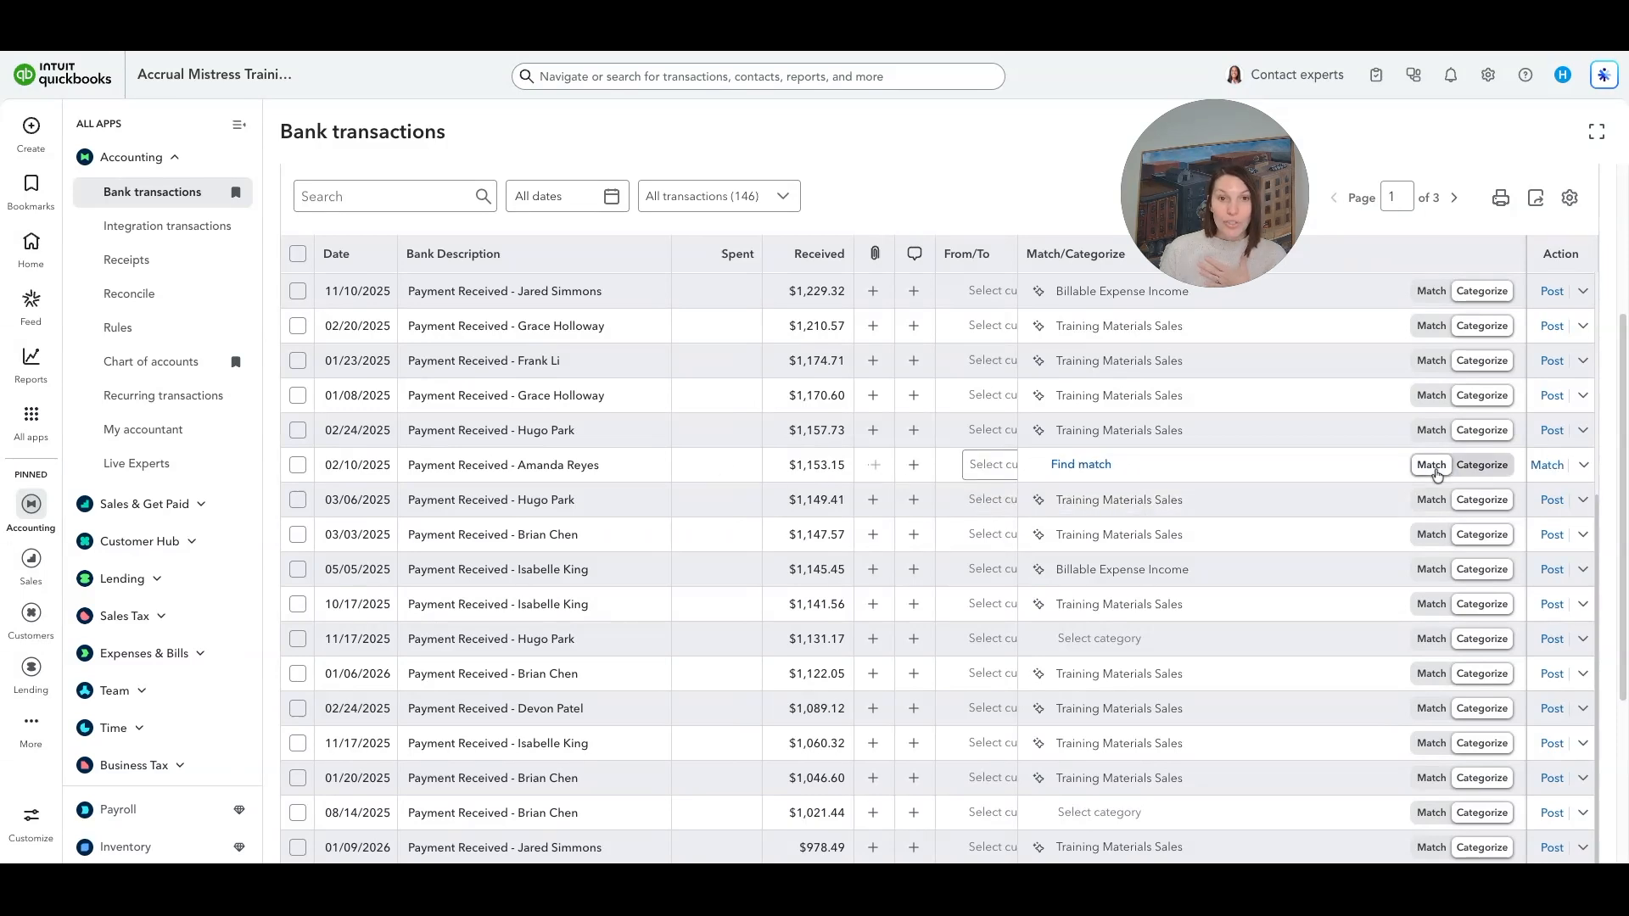
left_click(1081, 465)
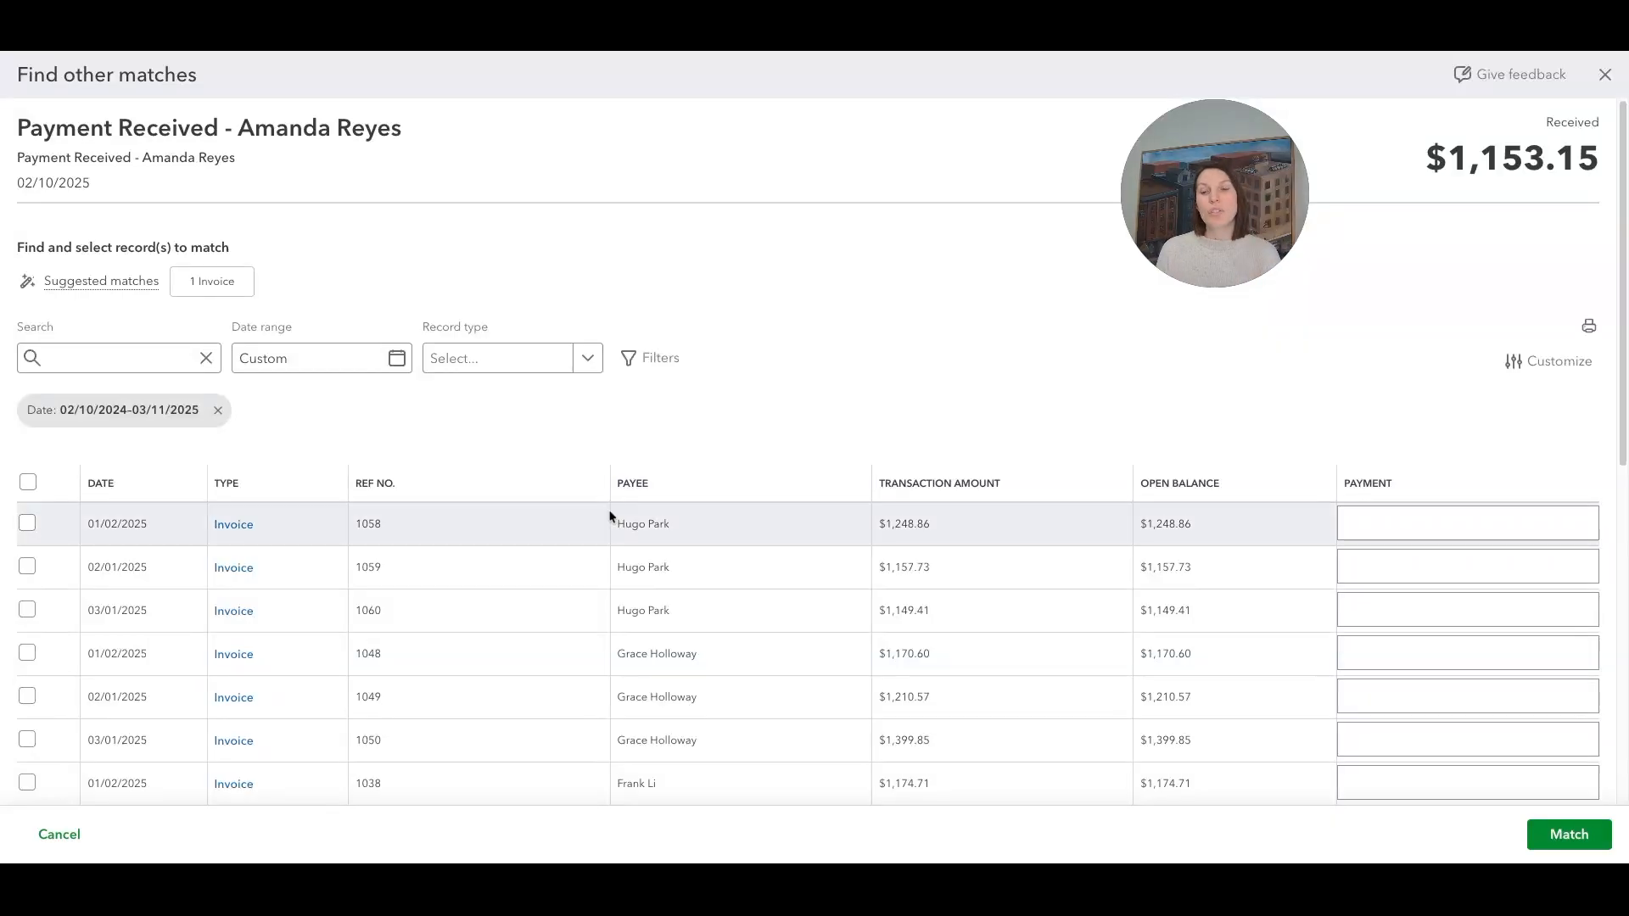
- Sort the candidate records by payee and match the payment to the same customer's $1,153.15 invoice dated 02/01/2025
left_click(655, 491)
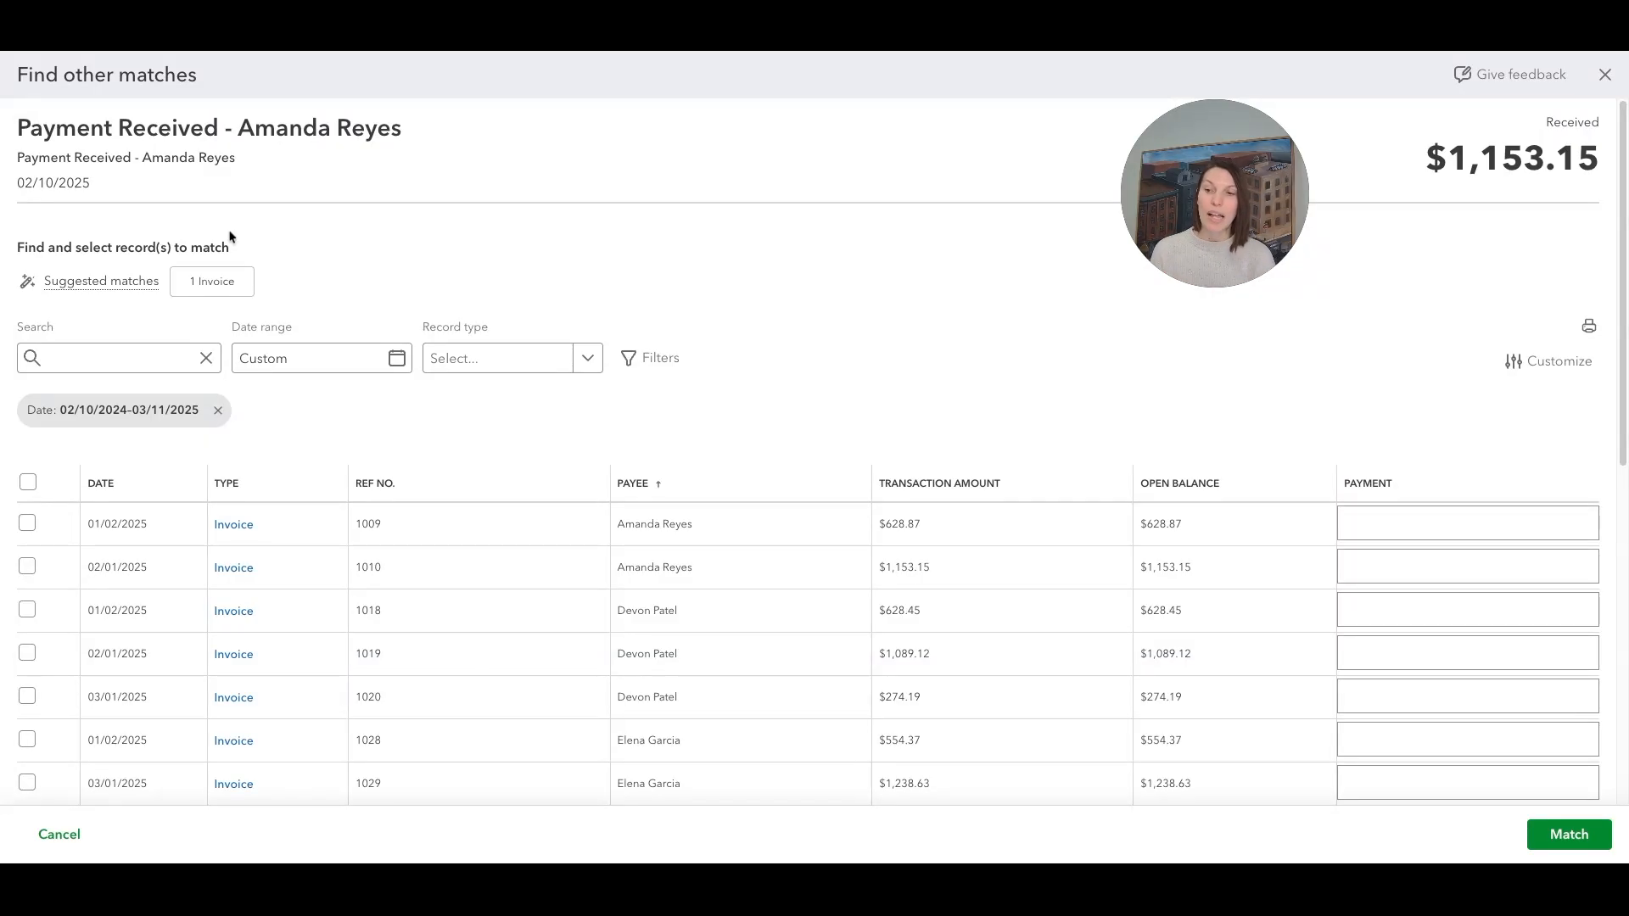
left_click(28, 567)
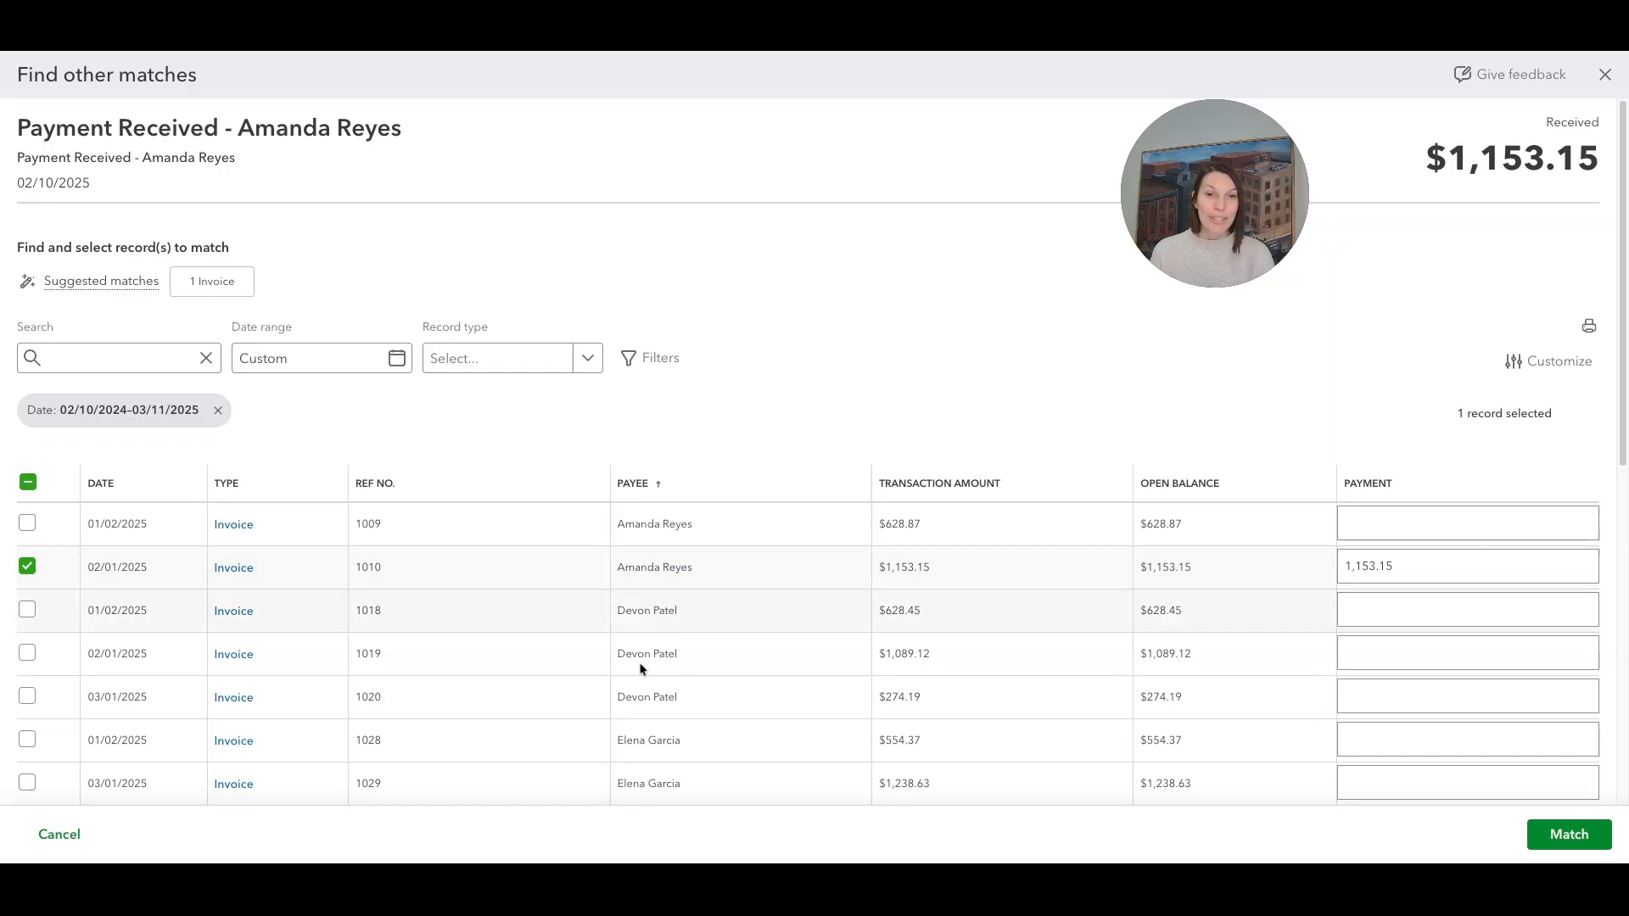
left_click(1551, 825)
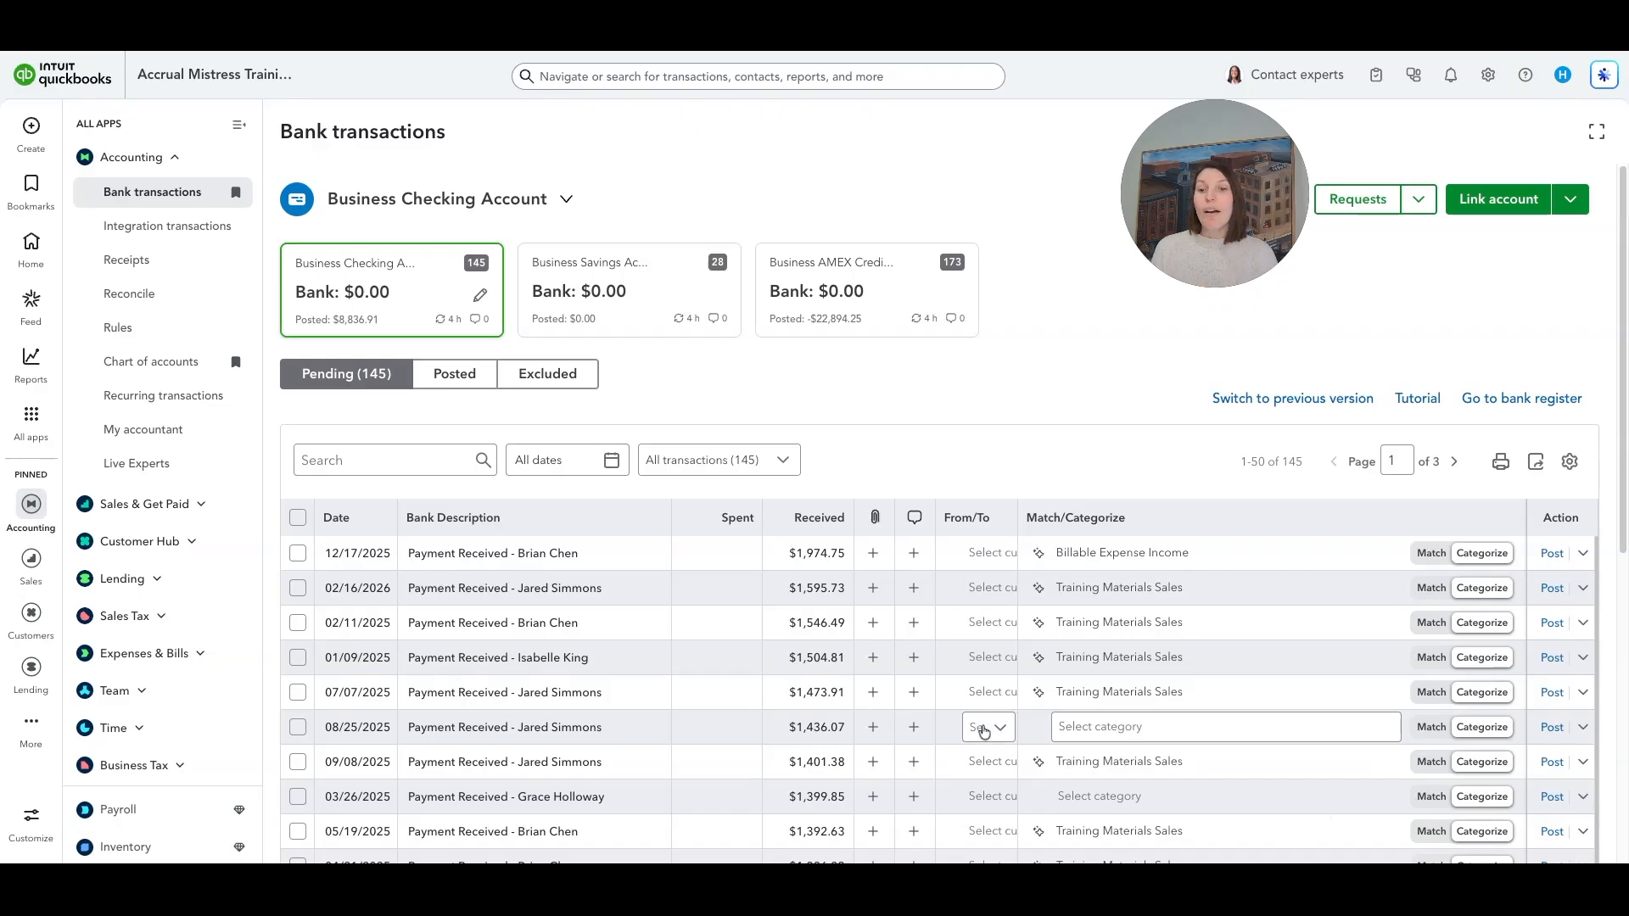
scroll(721, 701, "down", 1)
scroll(722, 701, "down", 3)
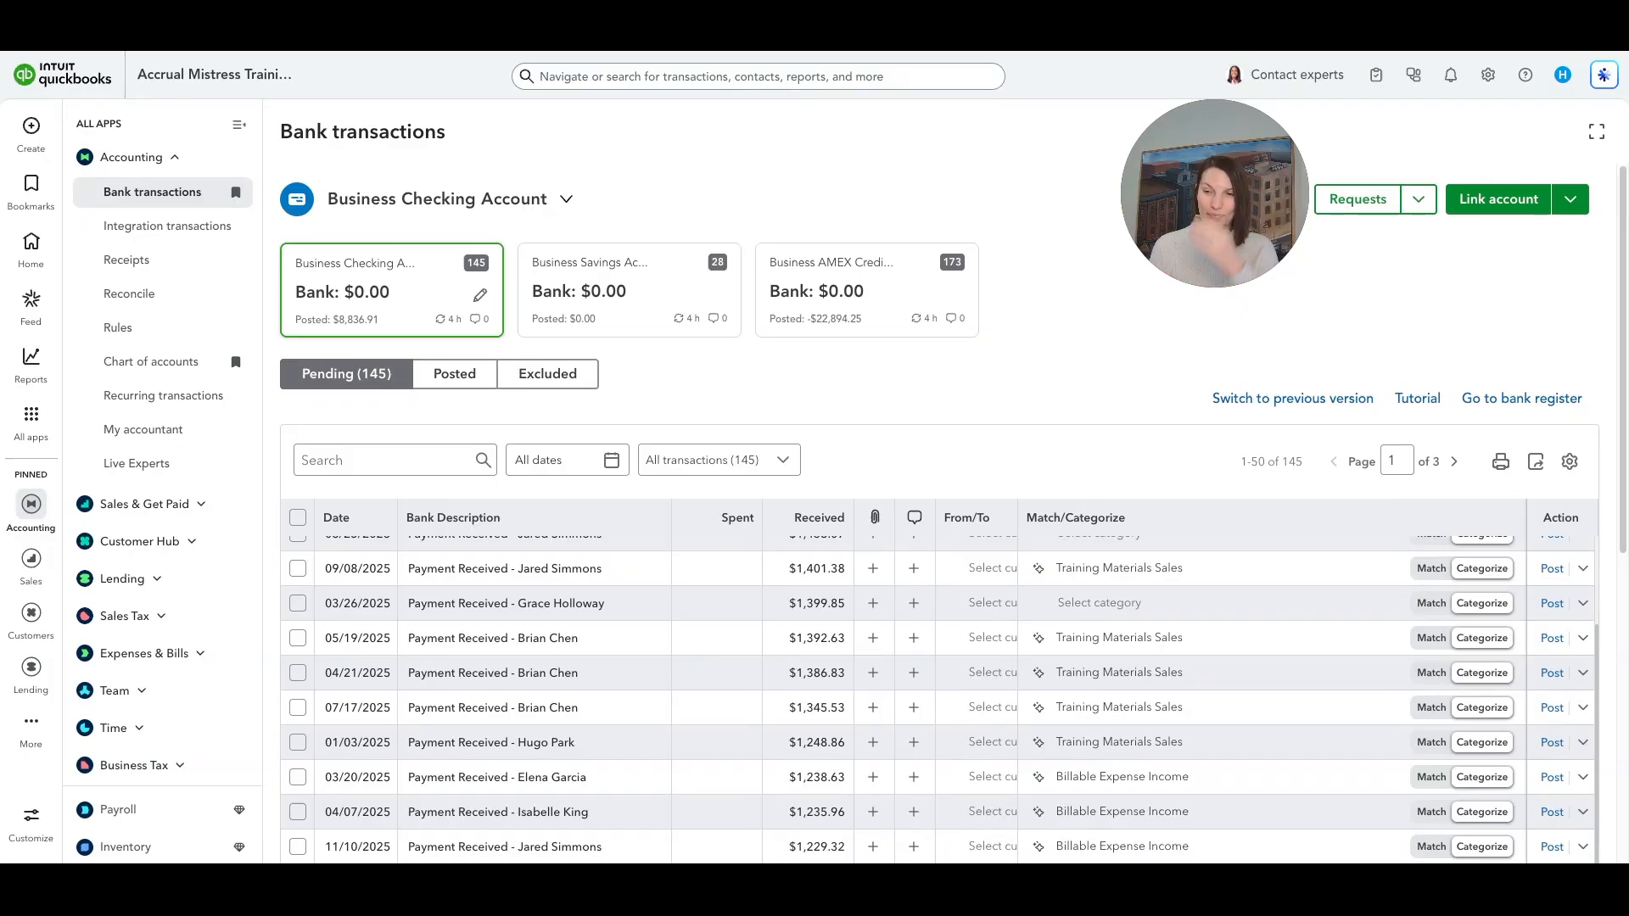
scroll(933, 509, "down", 3)
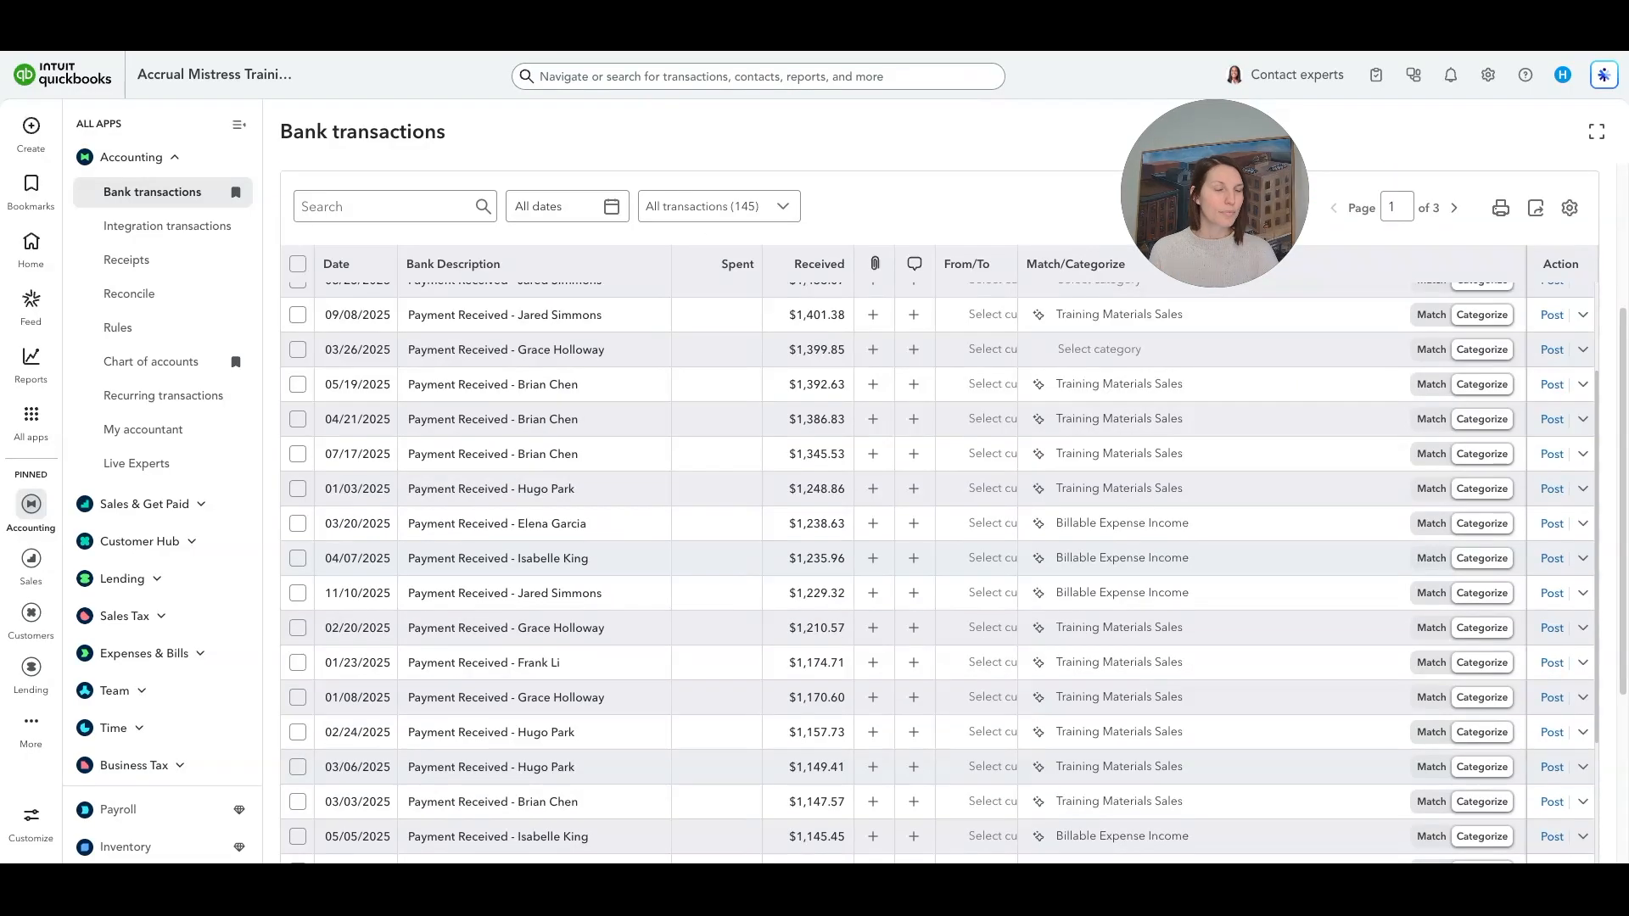
- Work down the pending customer payments by received amount, largest first, and match them to their open invoices
scroll(778, 527, "up", 5)
scroll(778, 527, "down", 15)
scroll(778, 527, "up", 14)
left_click(811, 360)
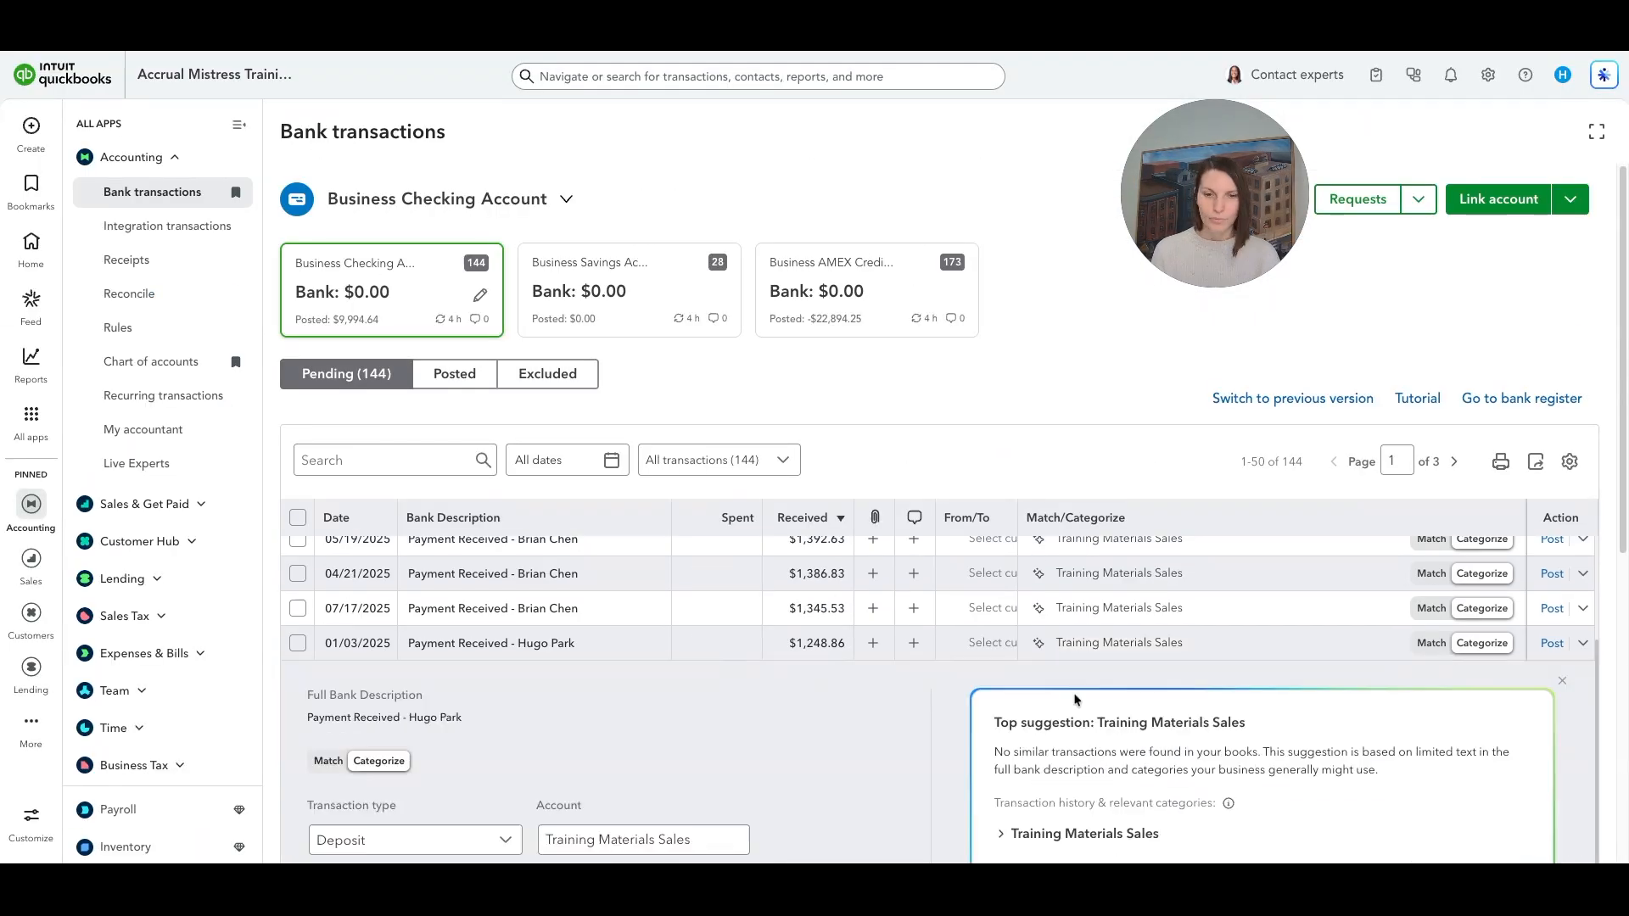
scroll(637, 741, "down", 5)
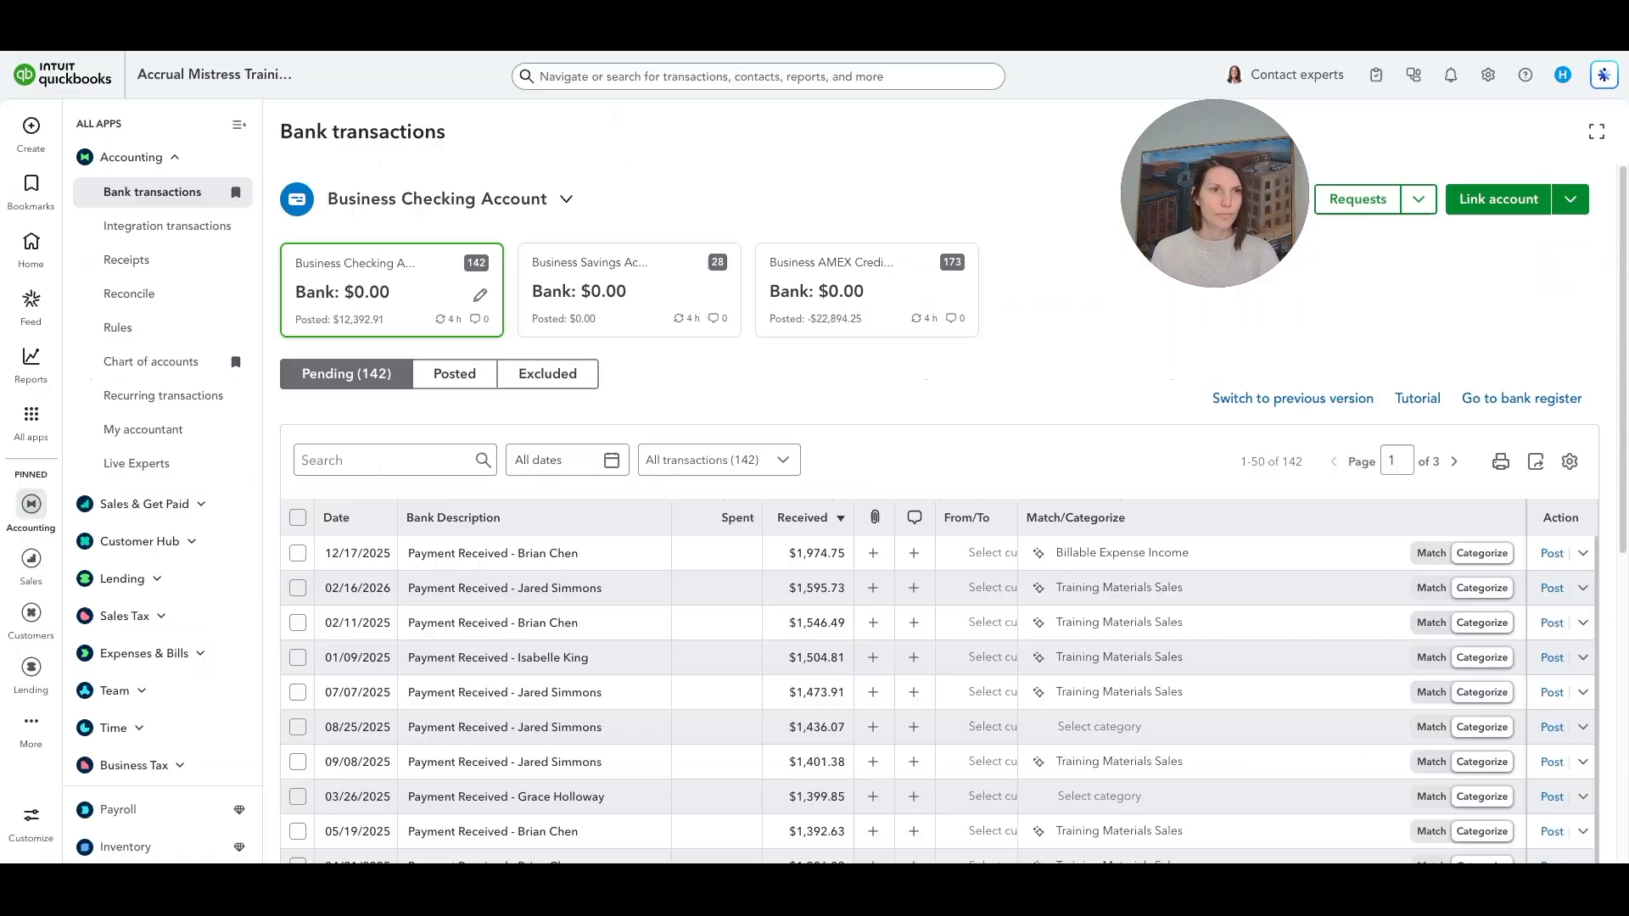
- List only money in by bank description and match the $1,170.60 payment of 01/08/2025 to the same customer's 01/02/2025 invoice
scroll(933, 543, "down", 10)
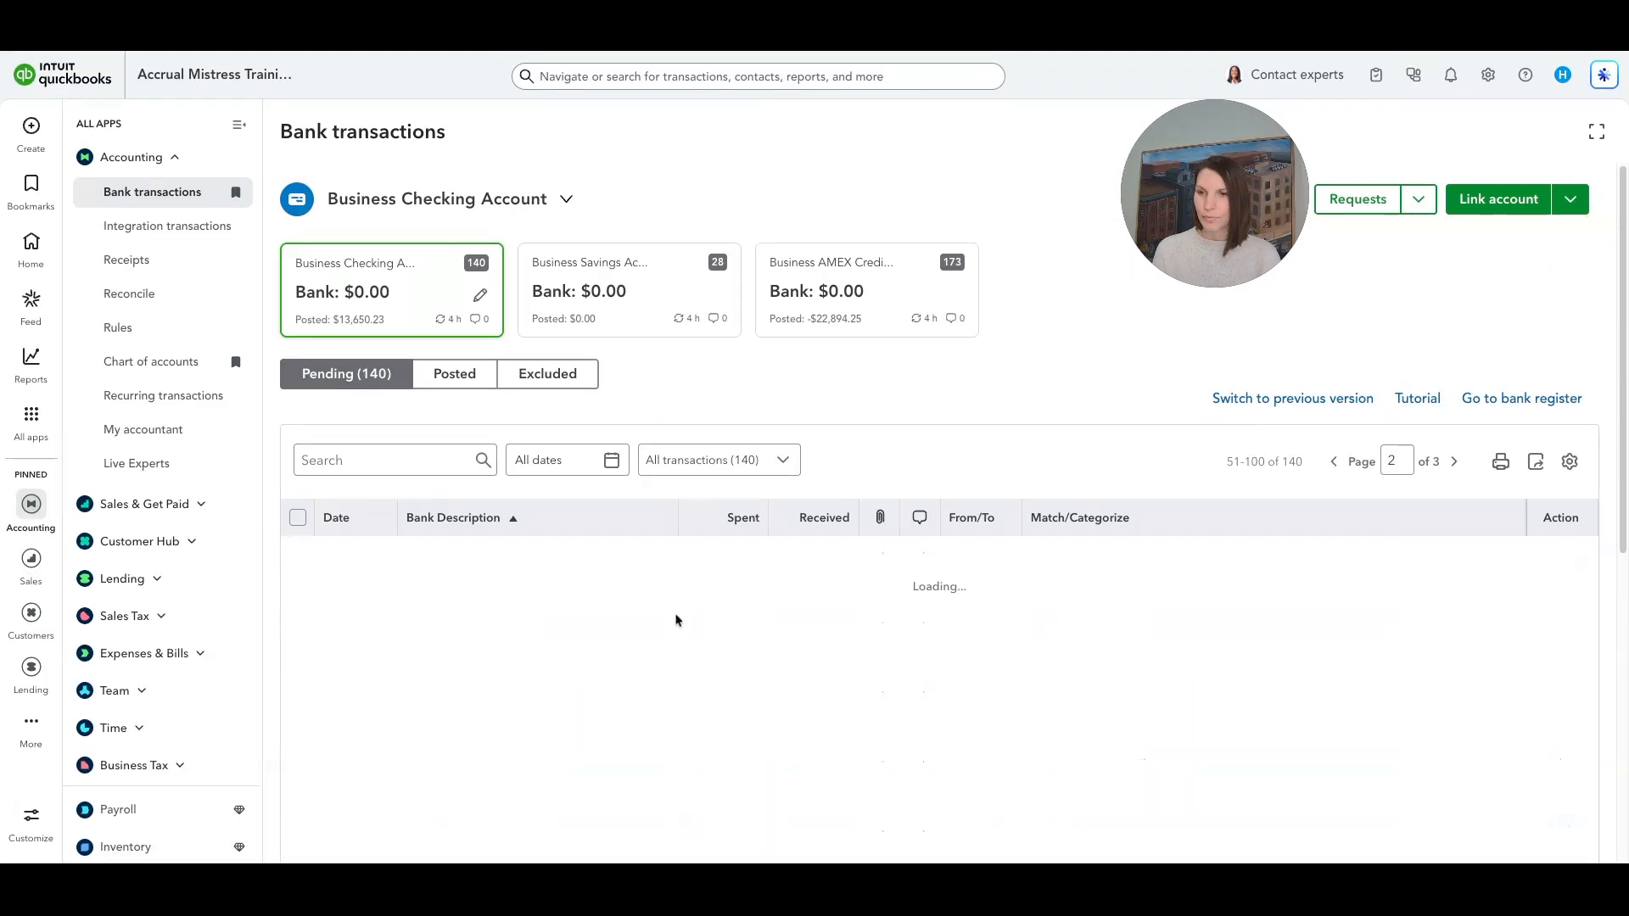
scroll(933, 594, "down", 10)
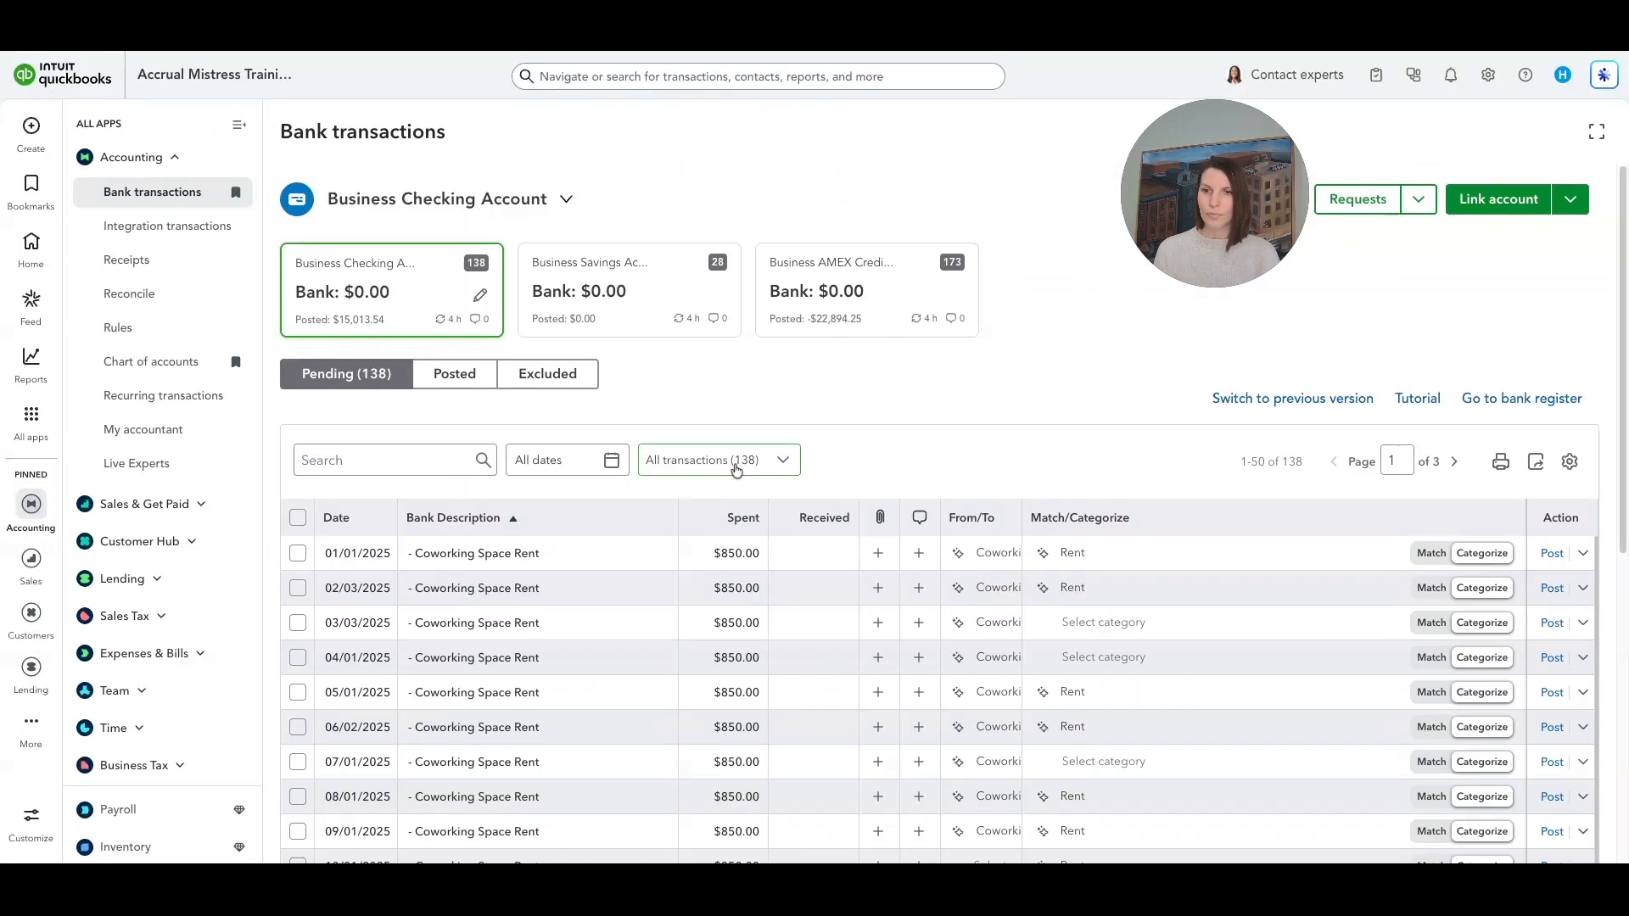
scroll(821, 540, "down", 10)
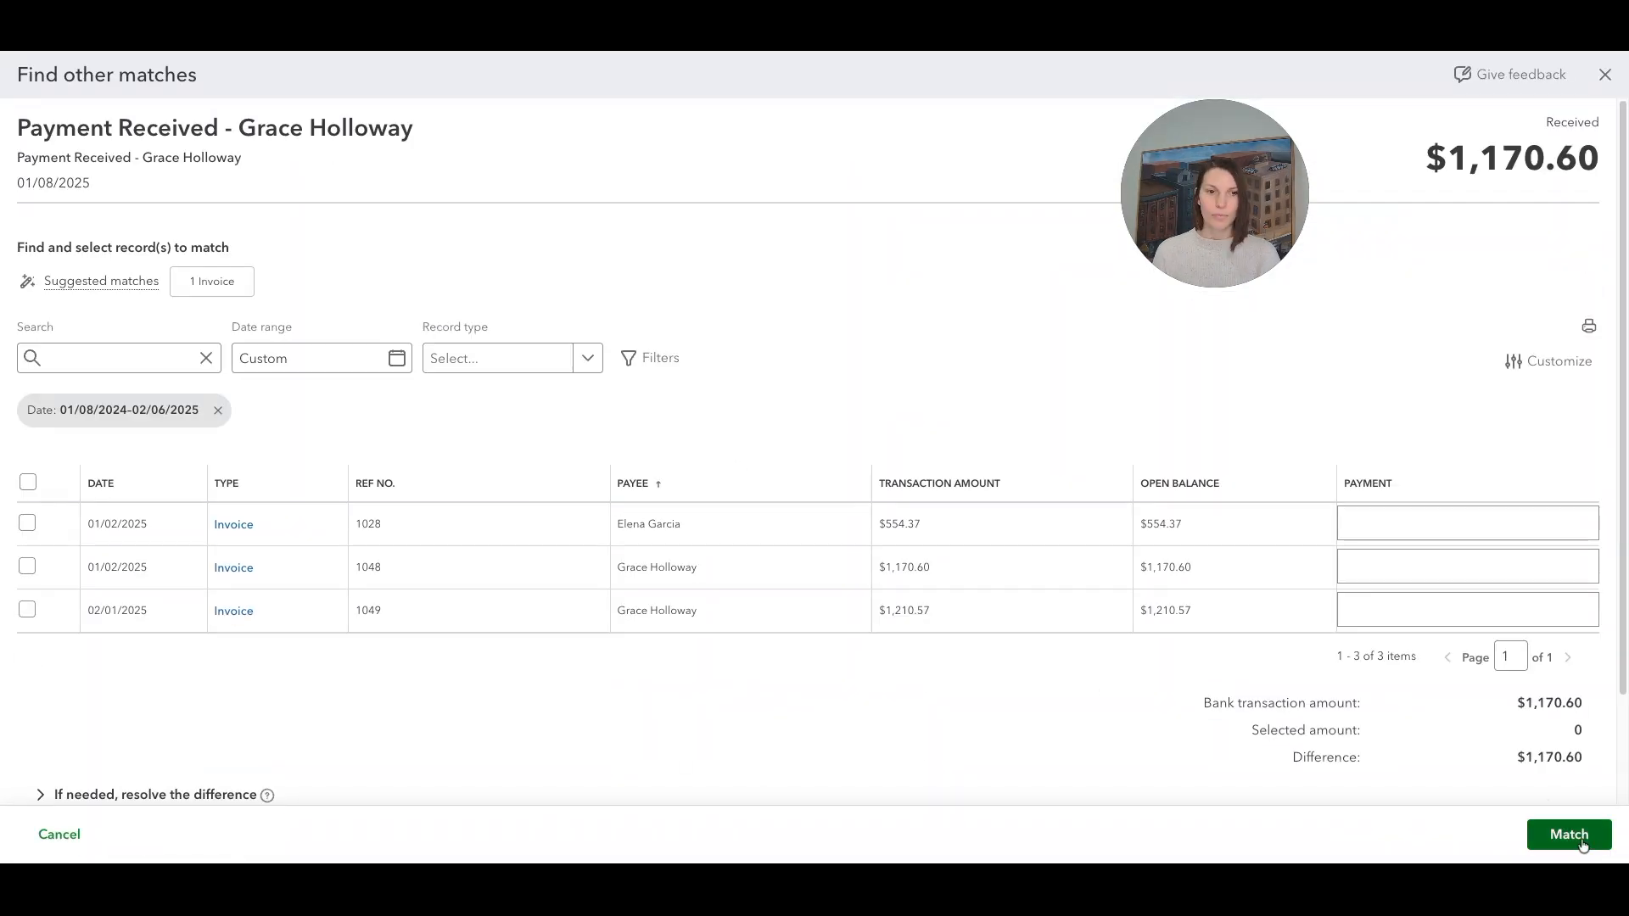
left_click(1523, 825)
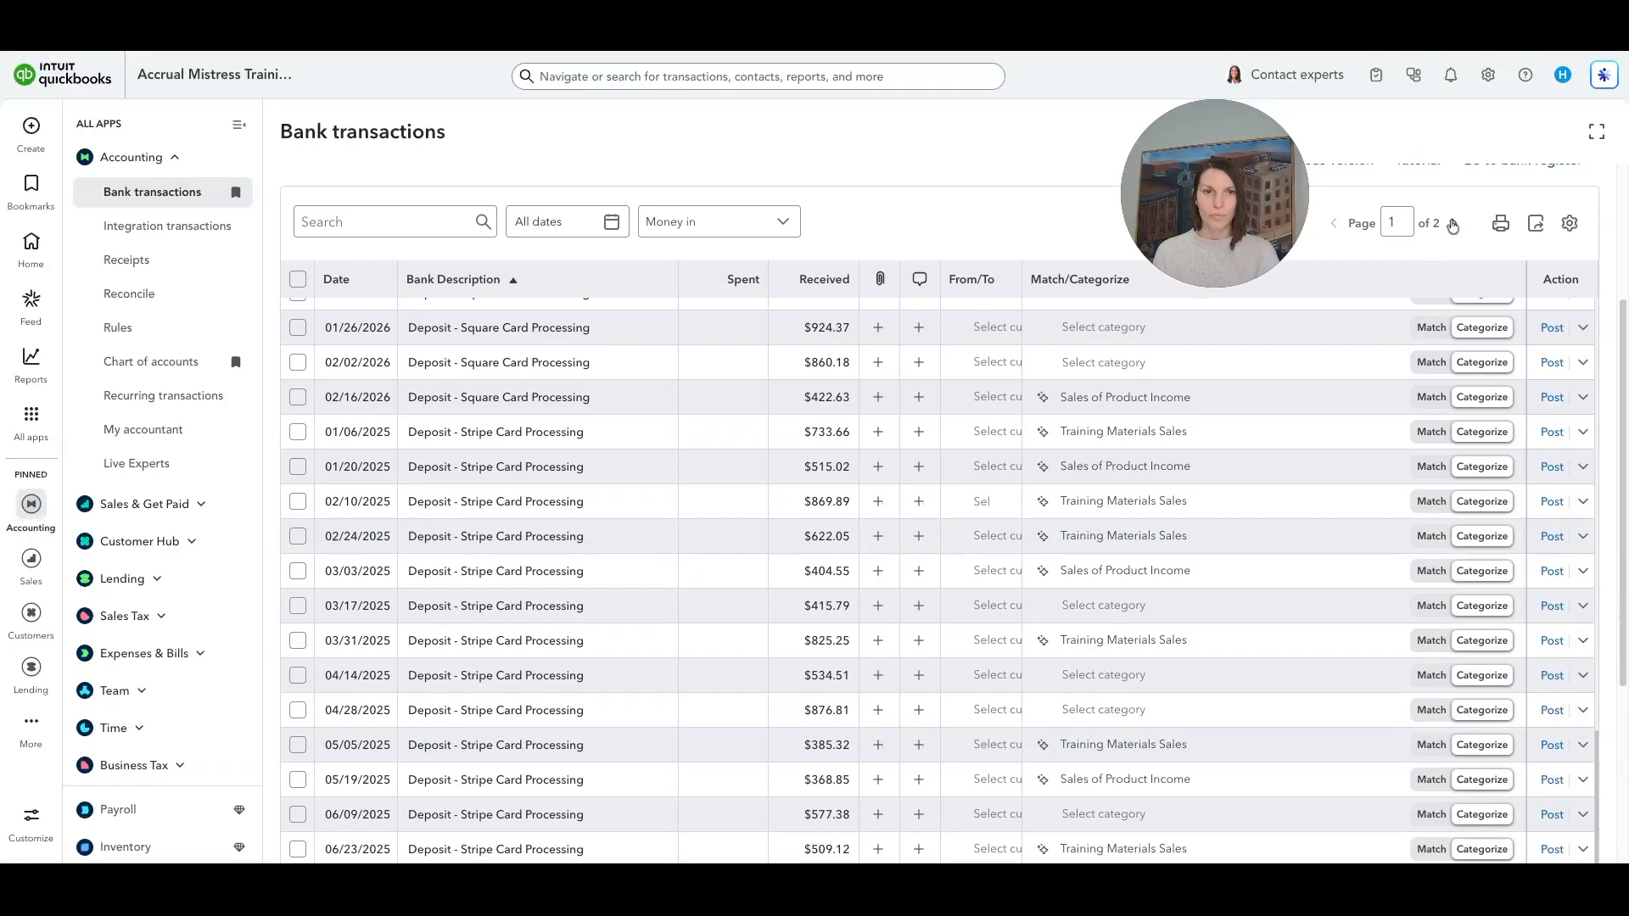
- Try to match the $662.00 payment of 10/03/2025 to the same customer's $622.00 invoice, and leave without matching
left_click(1452, 223)
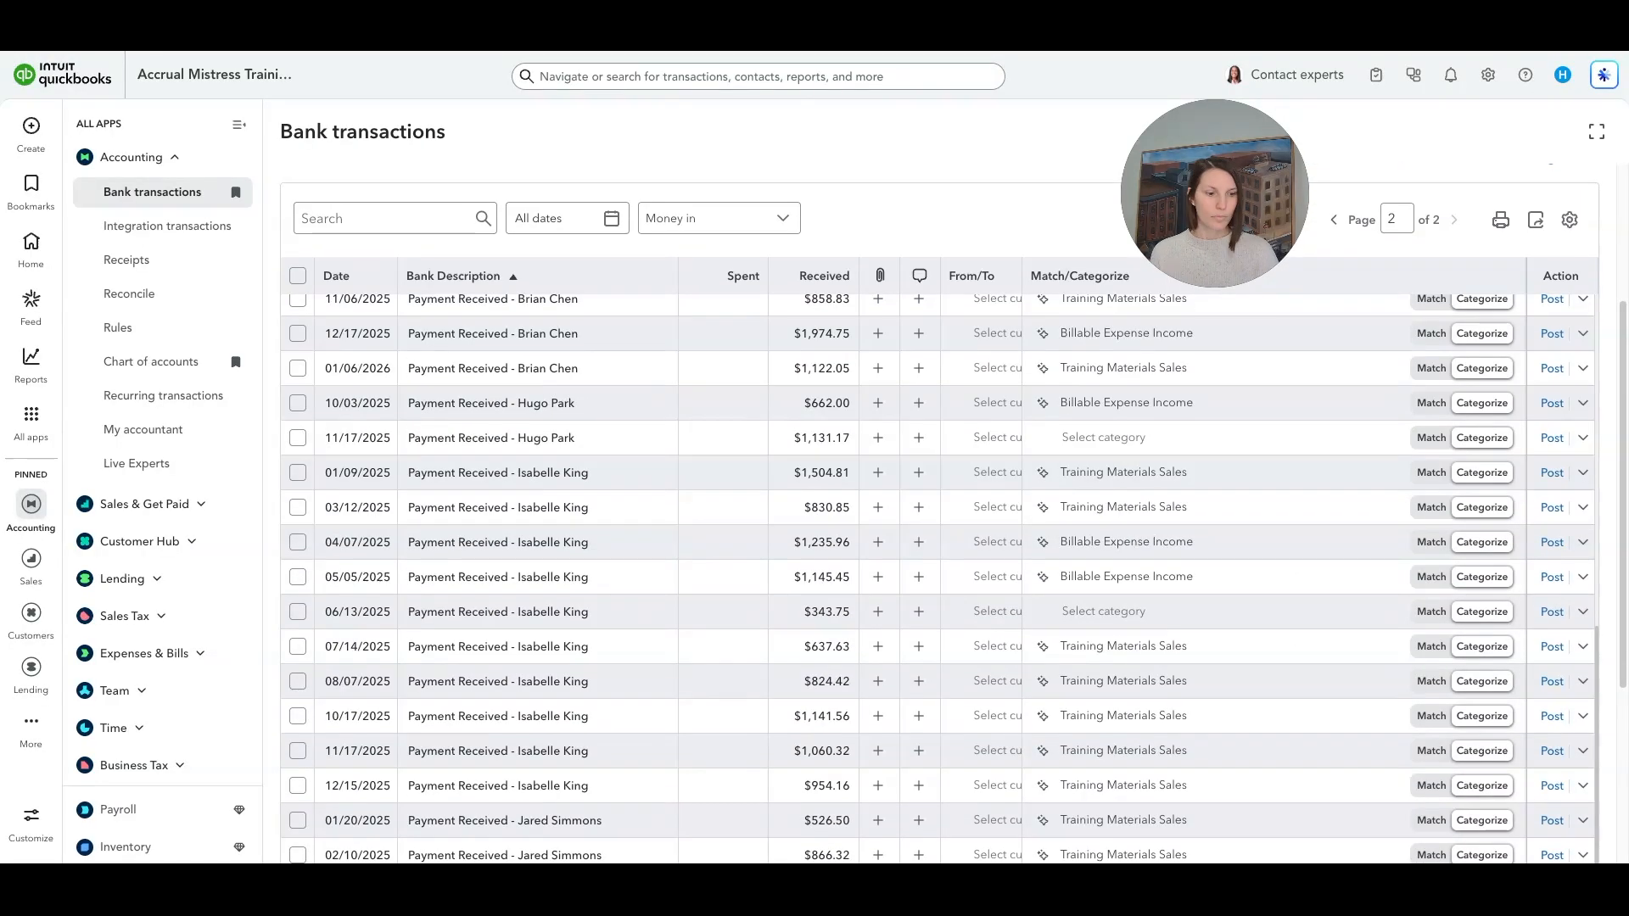
left_click(1432, 403)
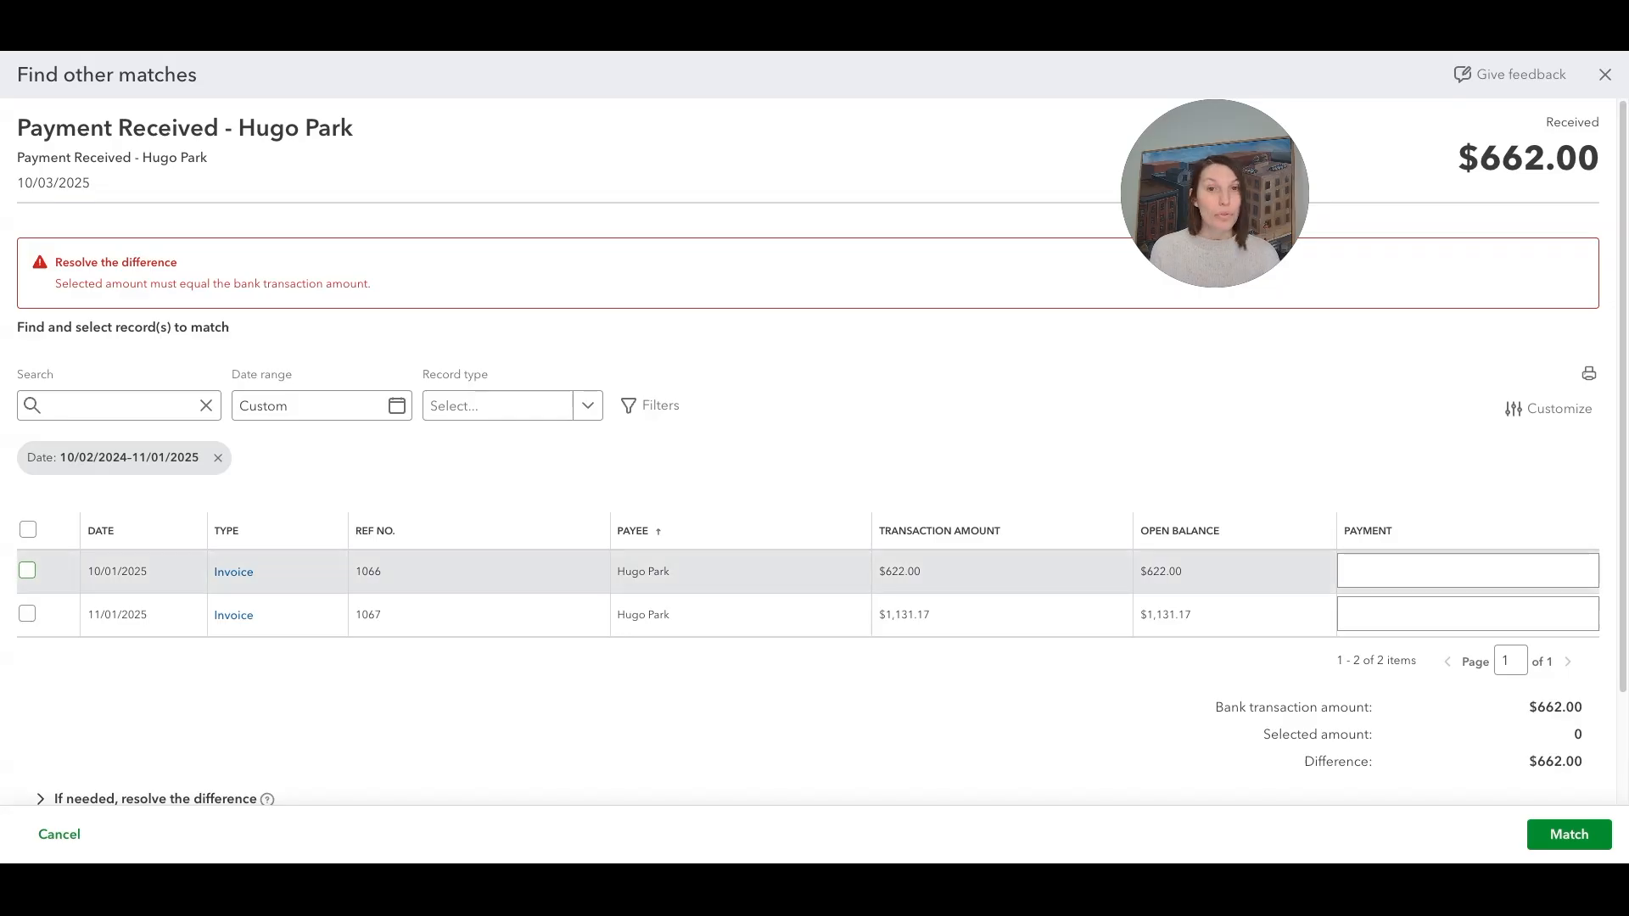
left_click(28, 571)
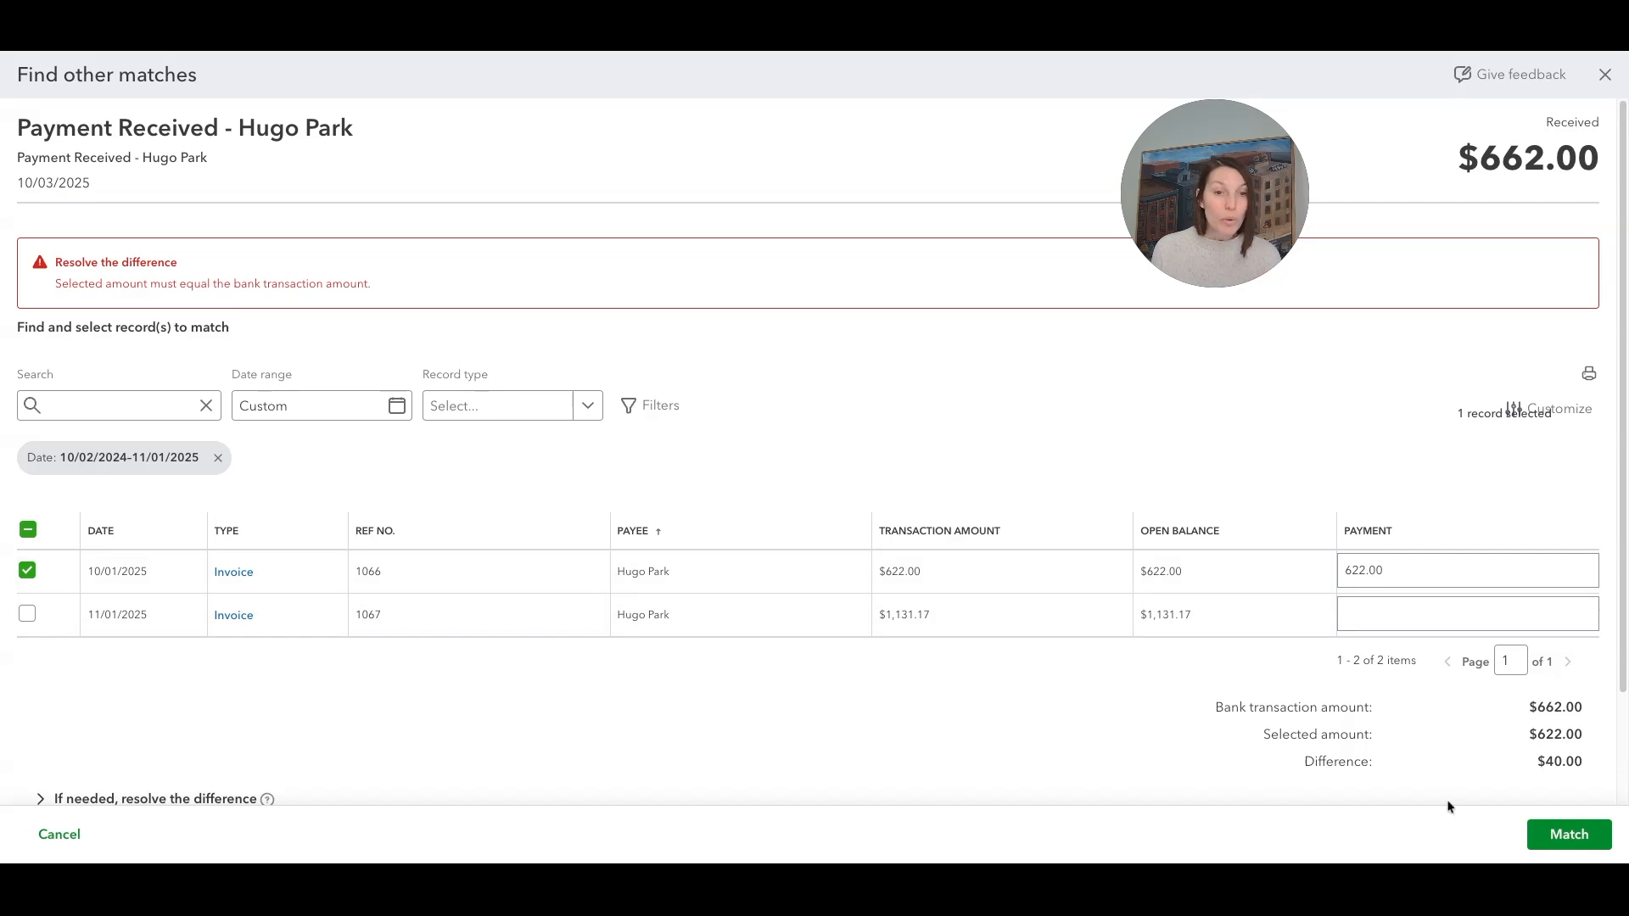
left_click_drag(1525, 772, 1585, 763)
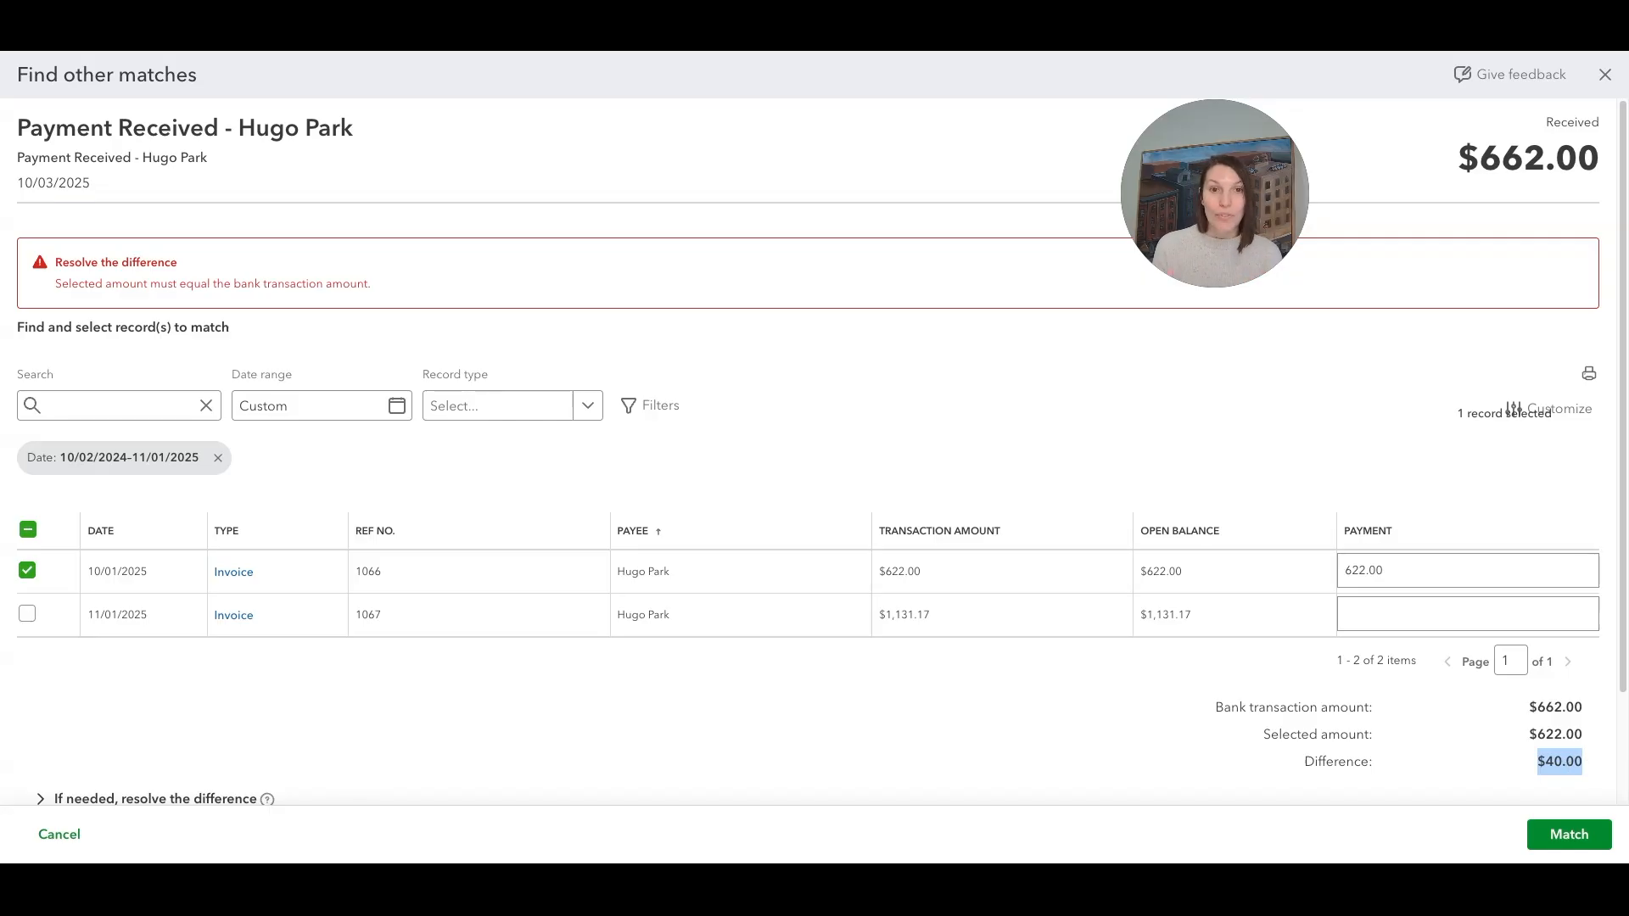
left_click(1604, 74)
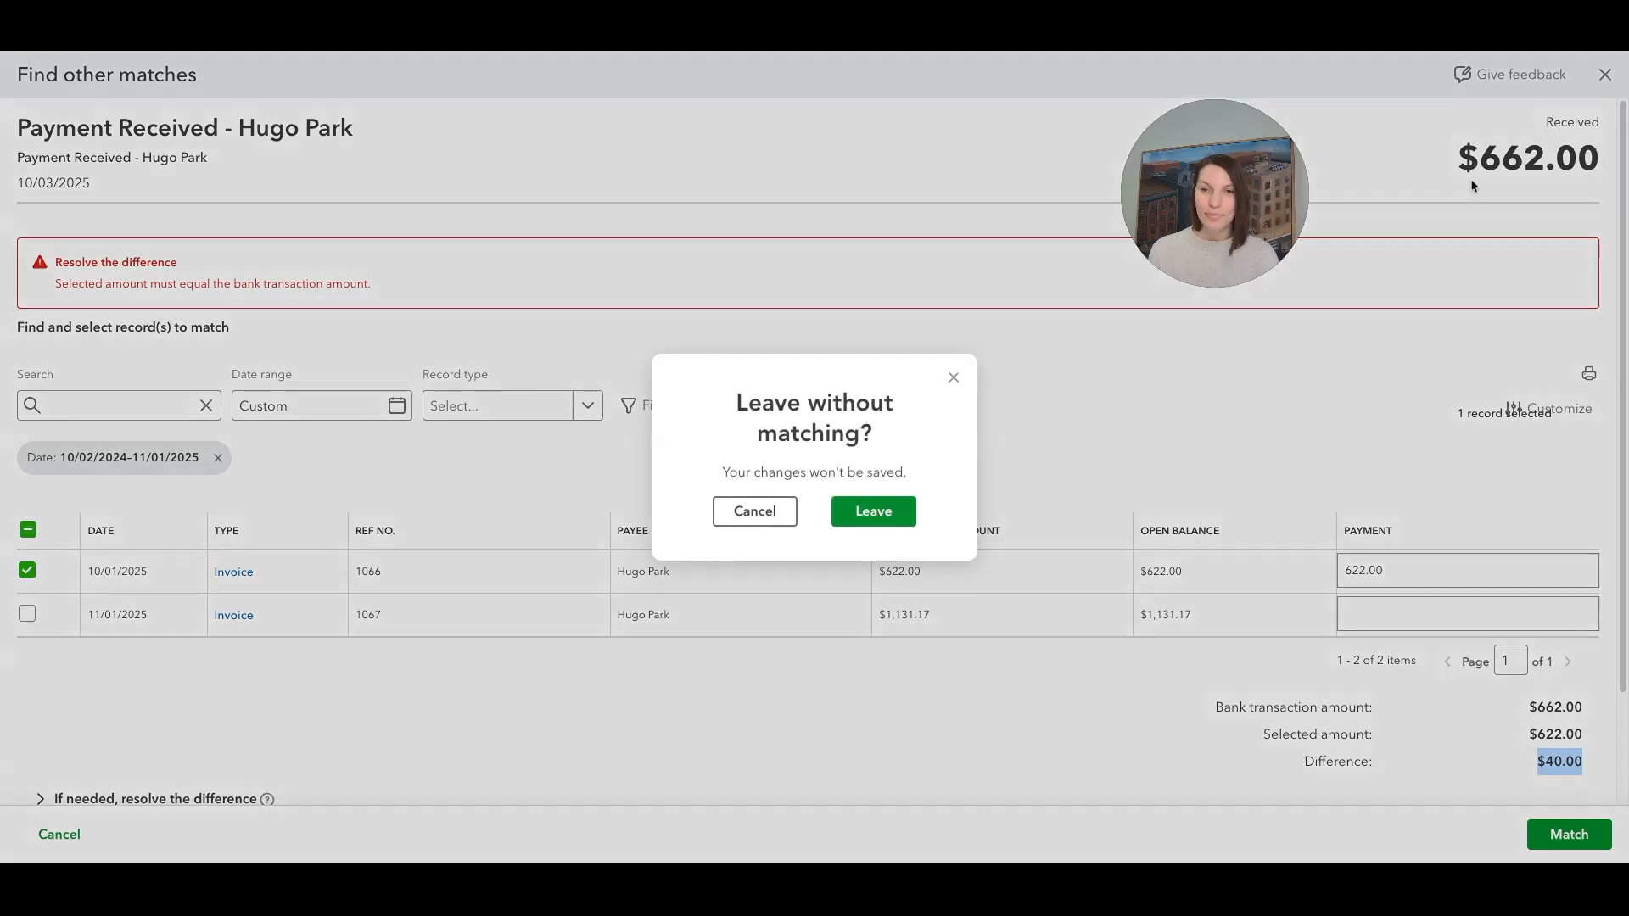
left_click(873, 511)
- Match the $1,131.17 payment of 11/17/2025 to the same customer's invoice for the same amount
left_click(1087, 404)
left_click(27, 524)
left_click(1569, 834)
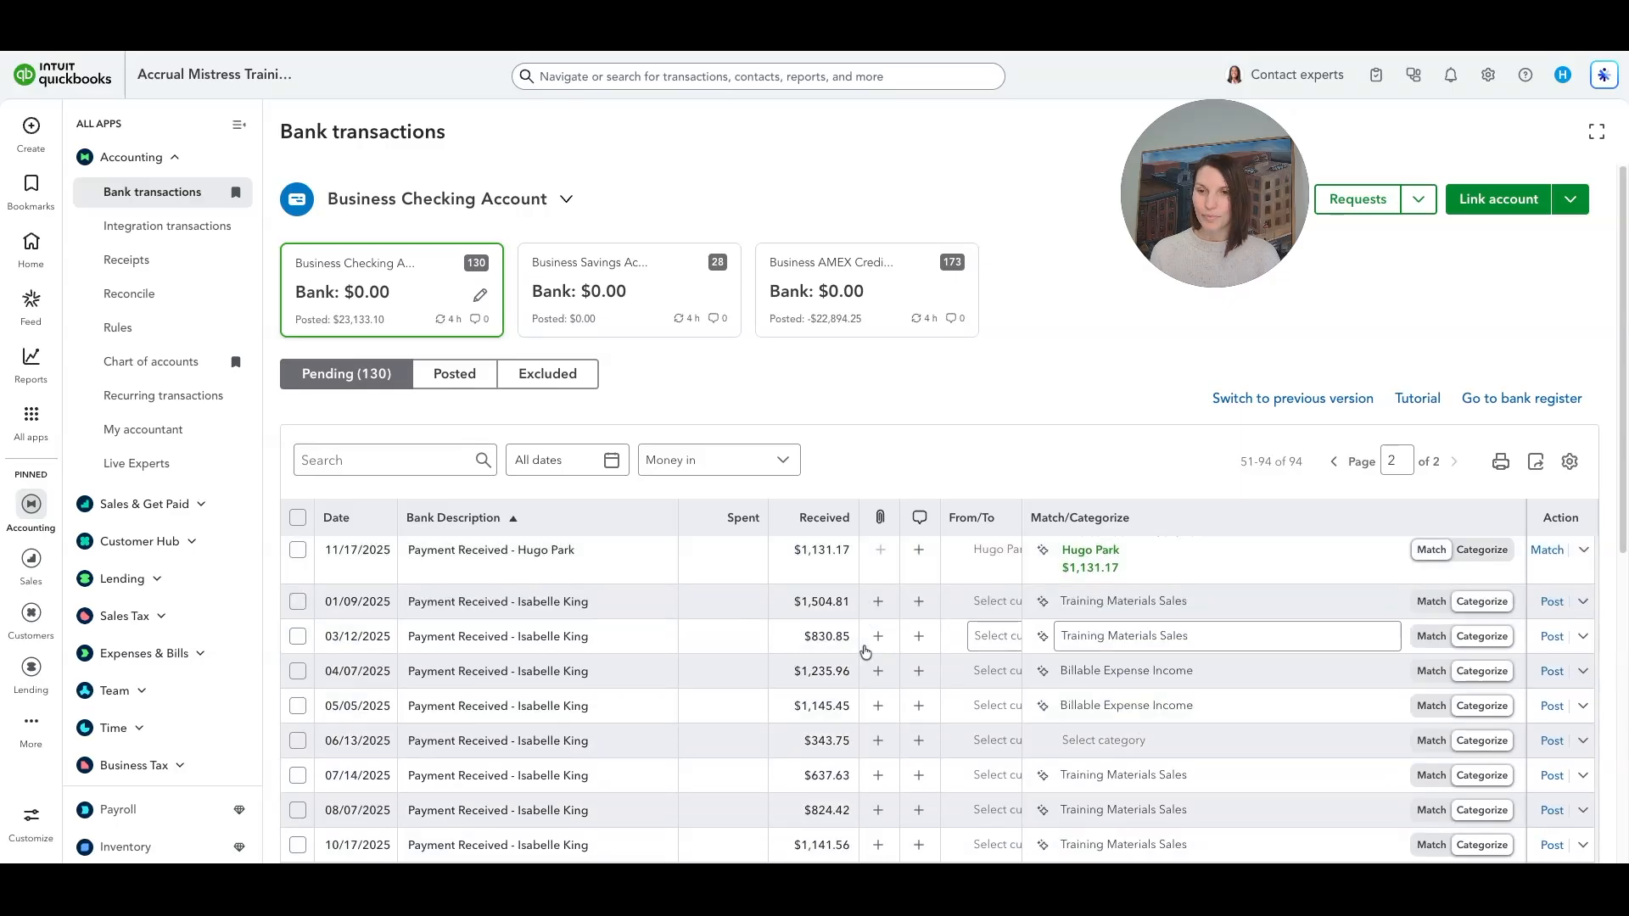
left_click(1547, 577)
- Show all pending transactions instead of only money in and sort them by date, oldest first
scroll(887, 469, "down", 6)
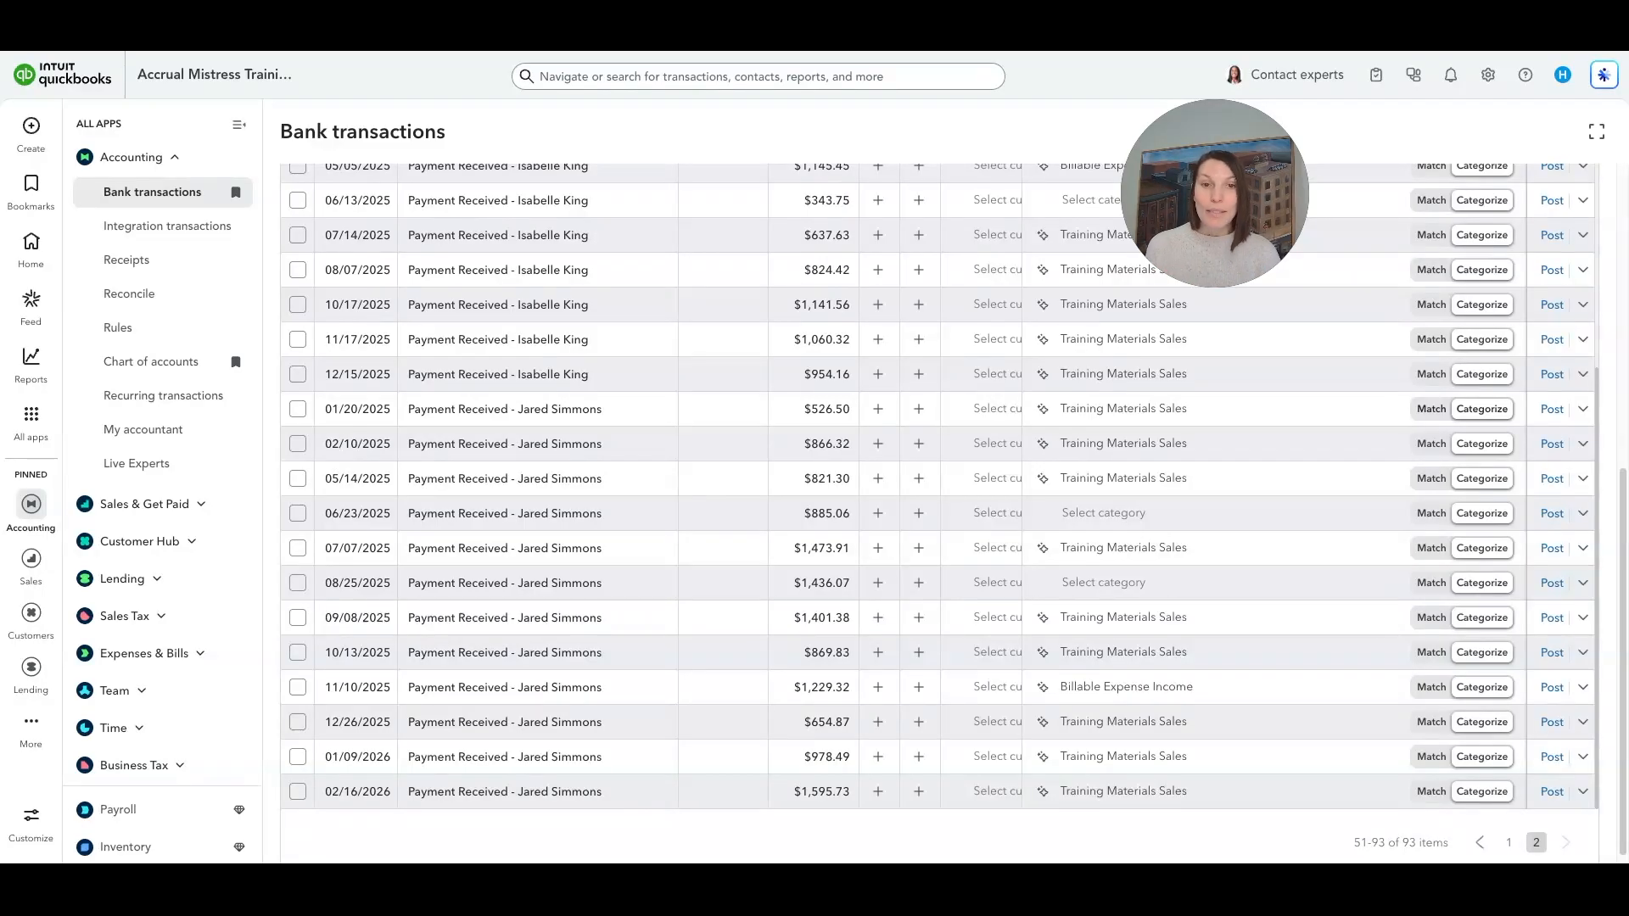
scroll(939, 486, "up", 15)
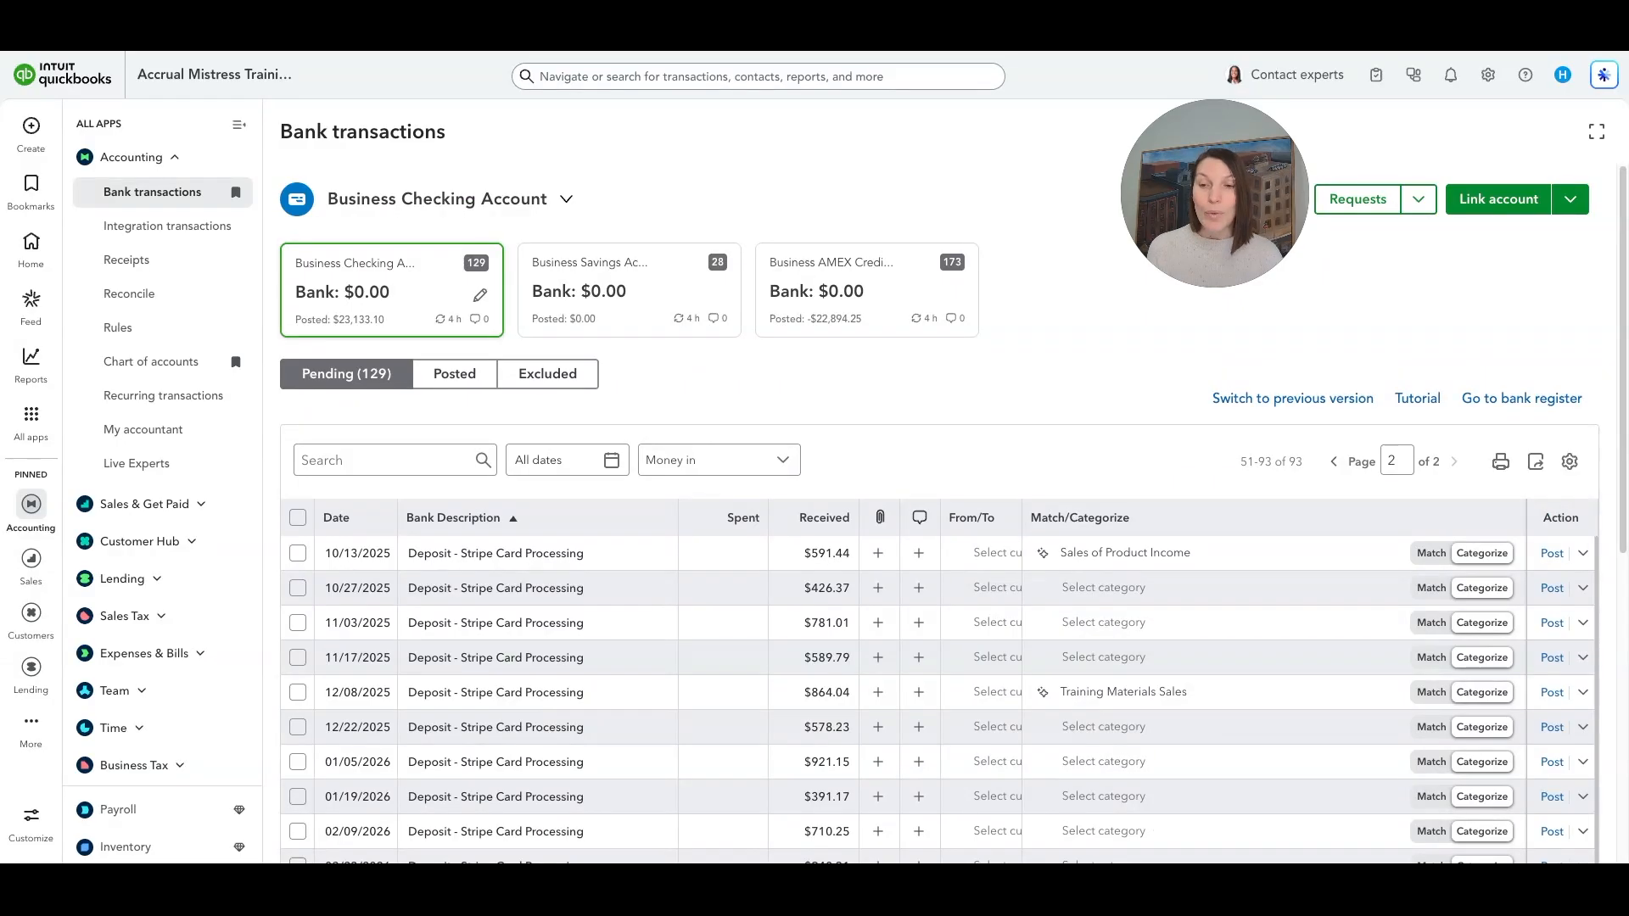
left_click(689, 460)
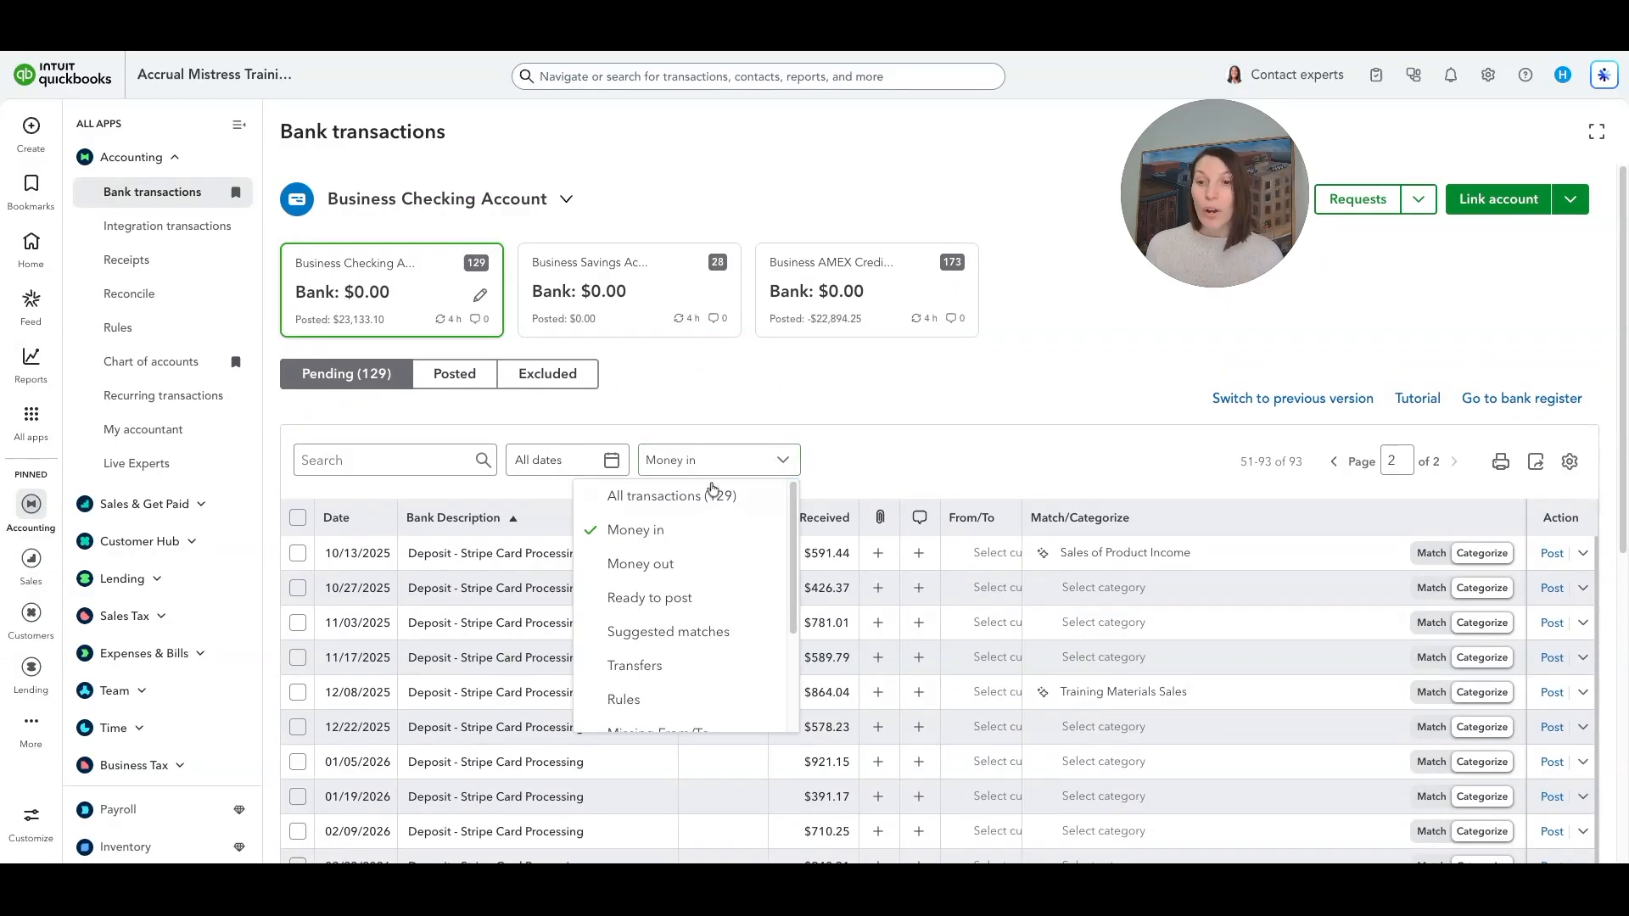
left_click(686, 495)
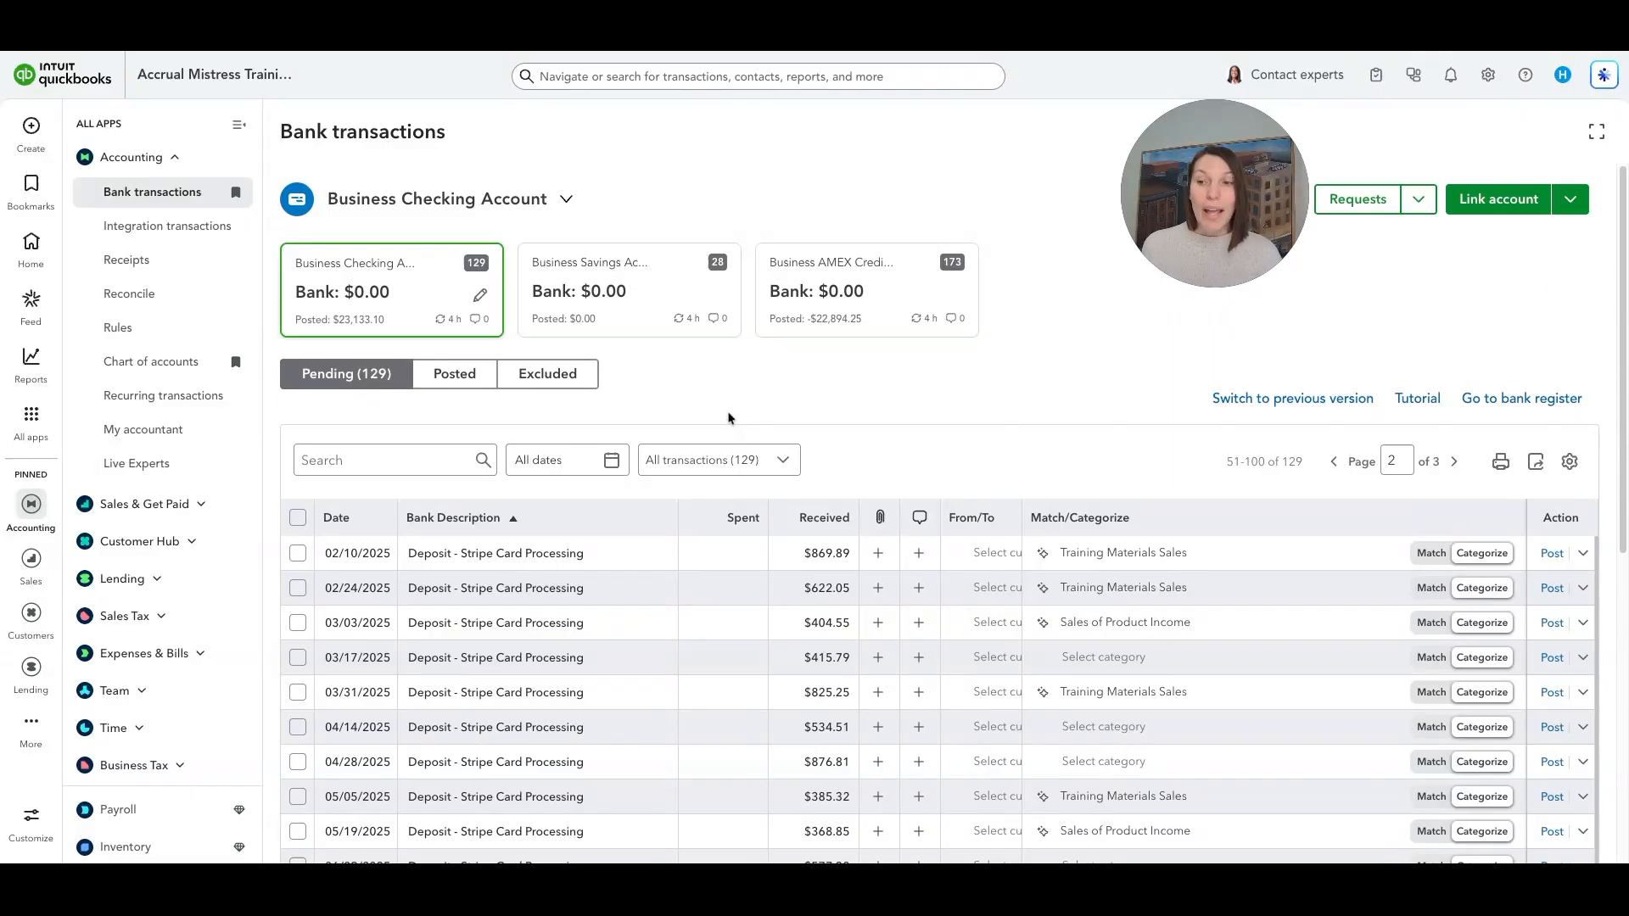
left_click(361, 518)
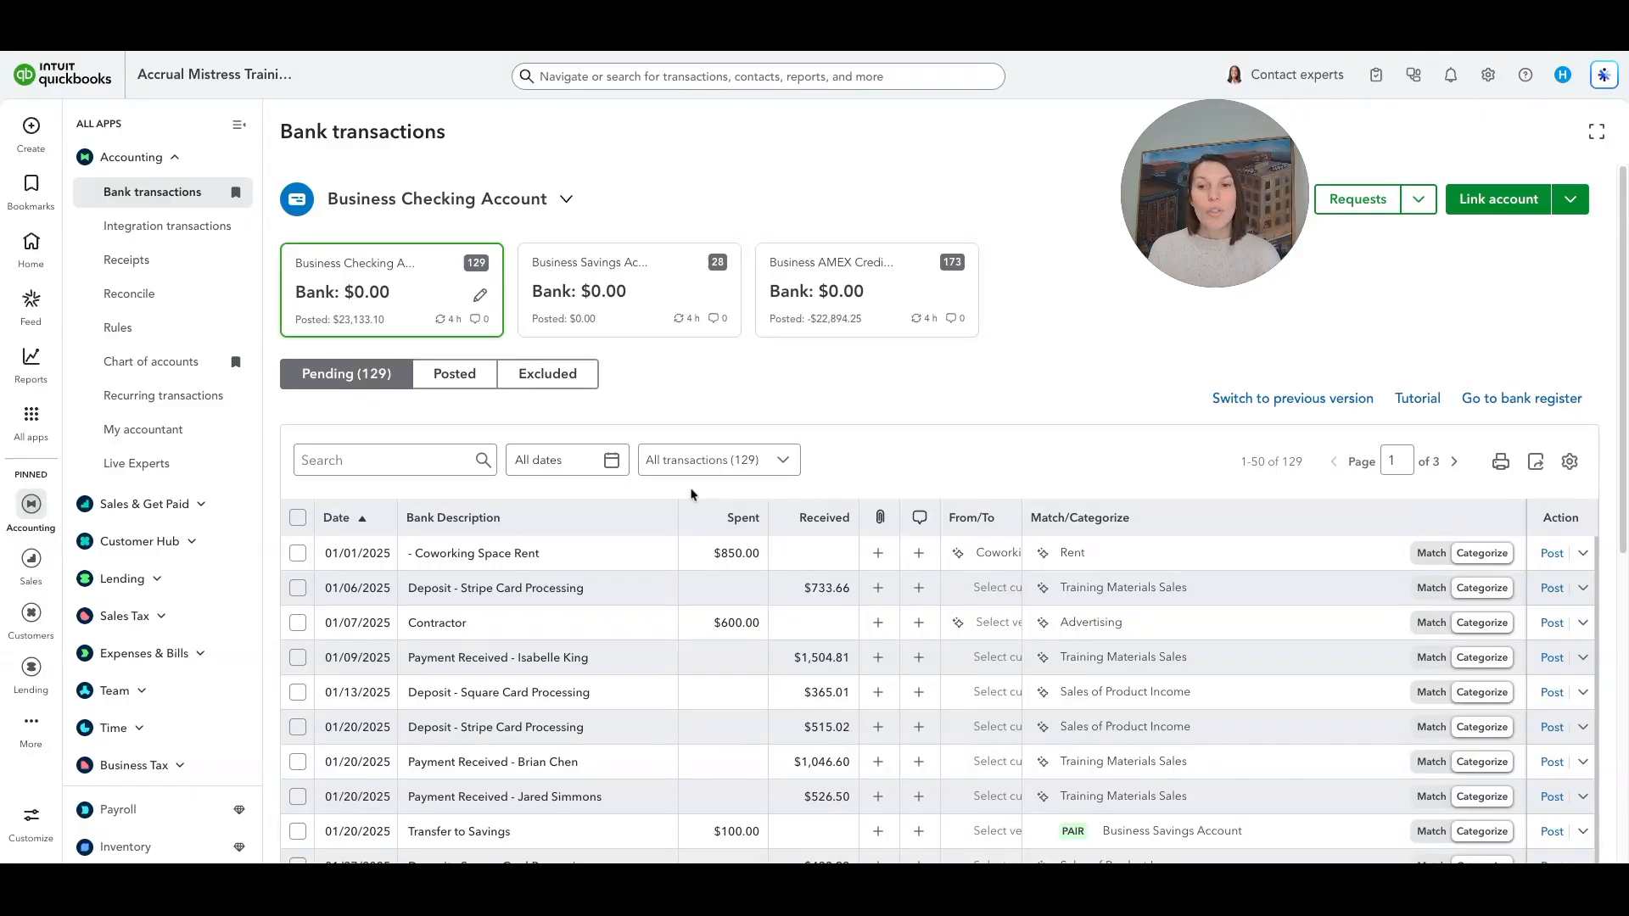
- Filter the pending list to money in and sort it by bank description to group the Square and Stripe deposits
left_click(707, 469)
left_click(675, 547)
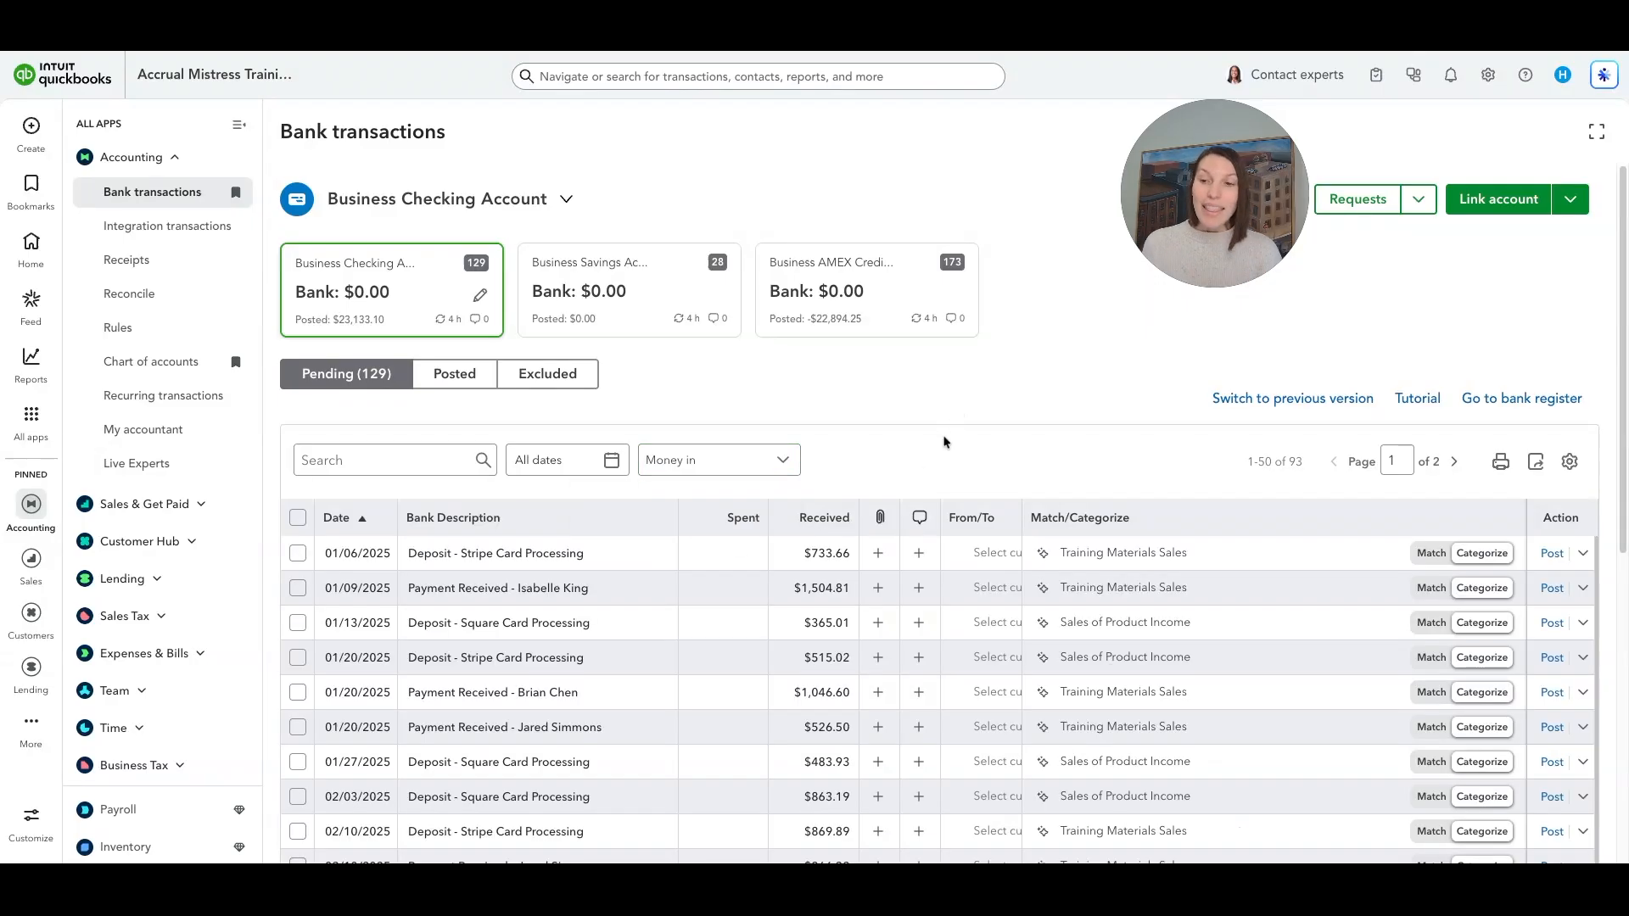
scroll(944, 439, "down", 1)
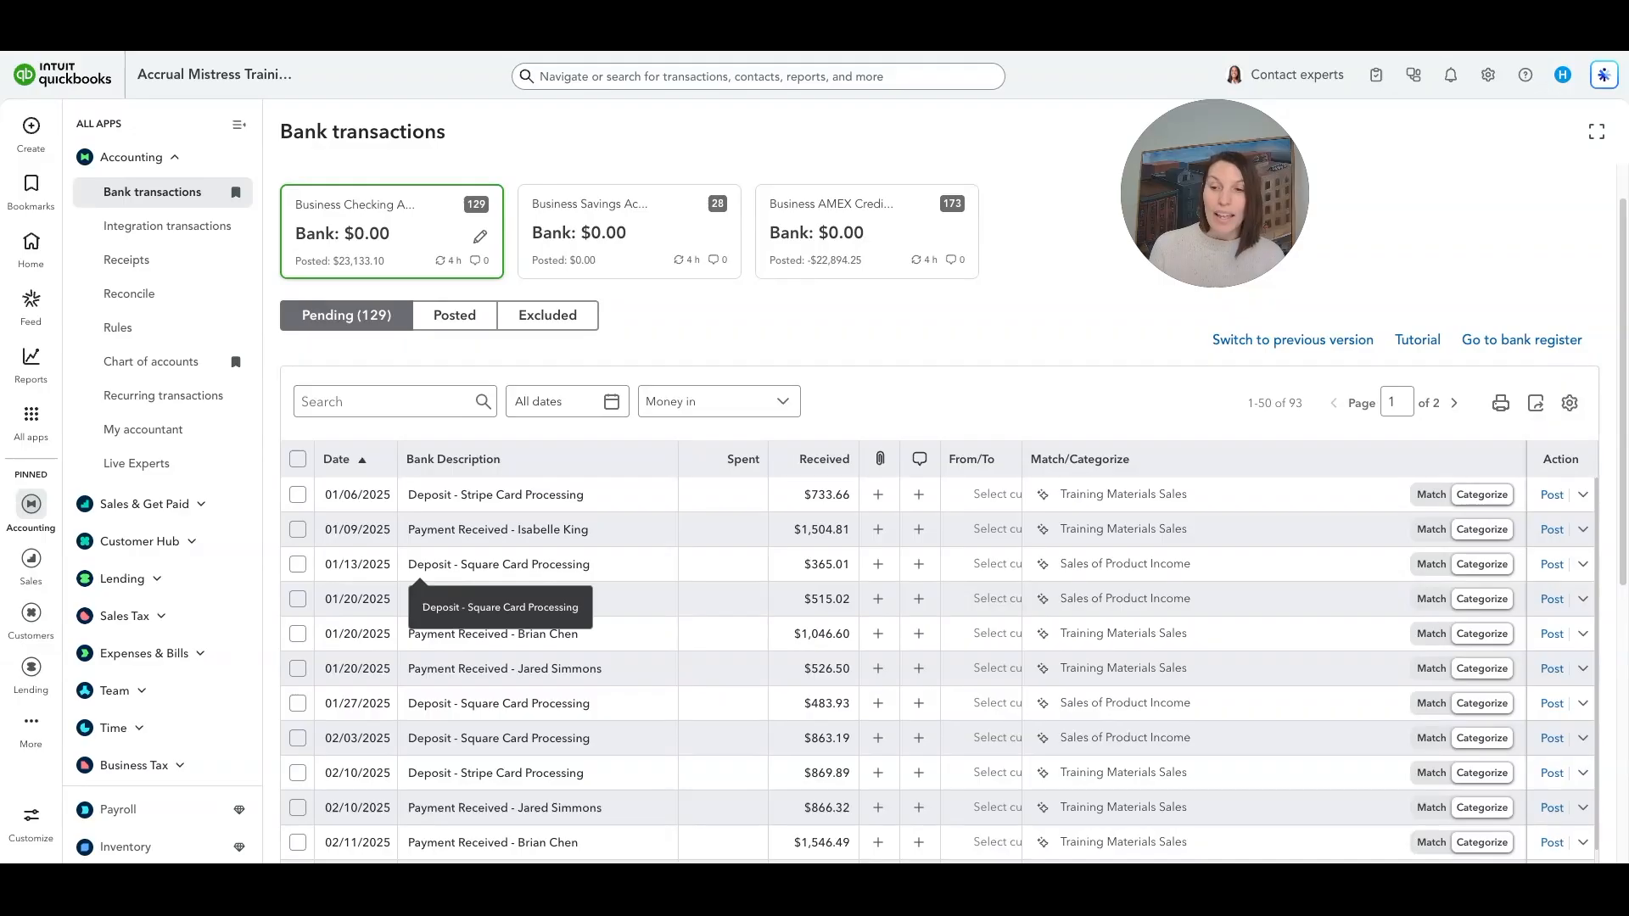
left_click(528, 465)
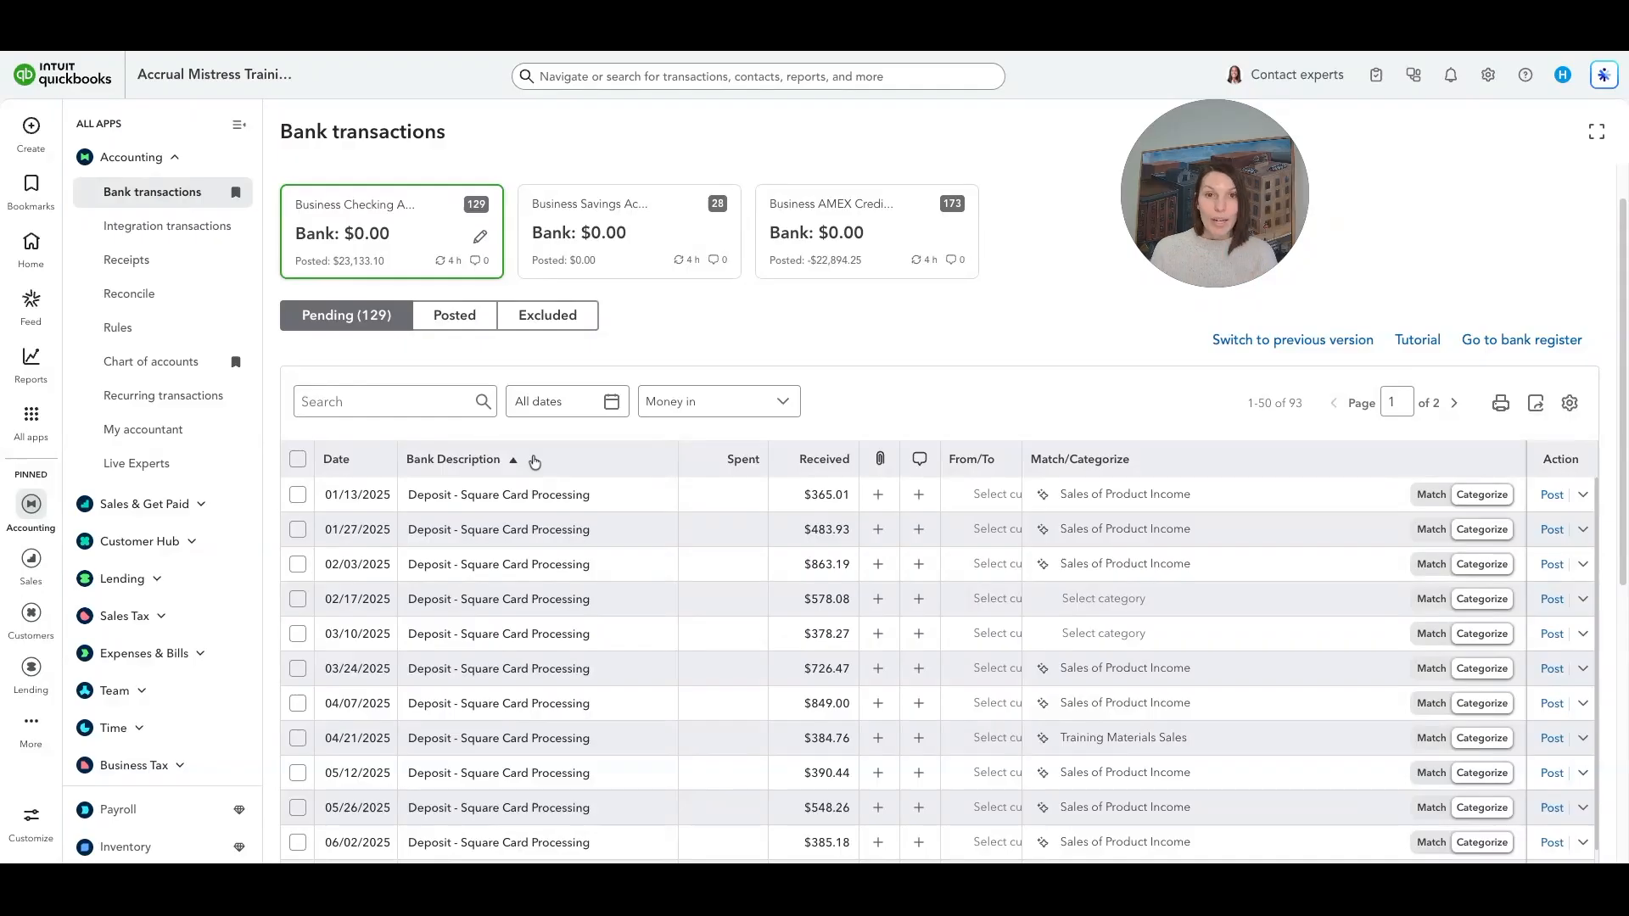
scroll(561, 522, "down", 3)
scroll(560, 515, "down", 10)
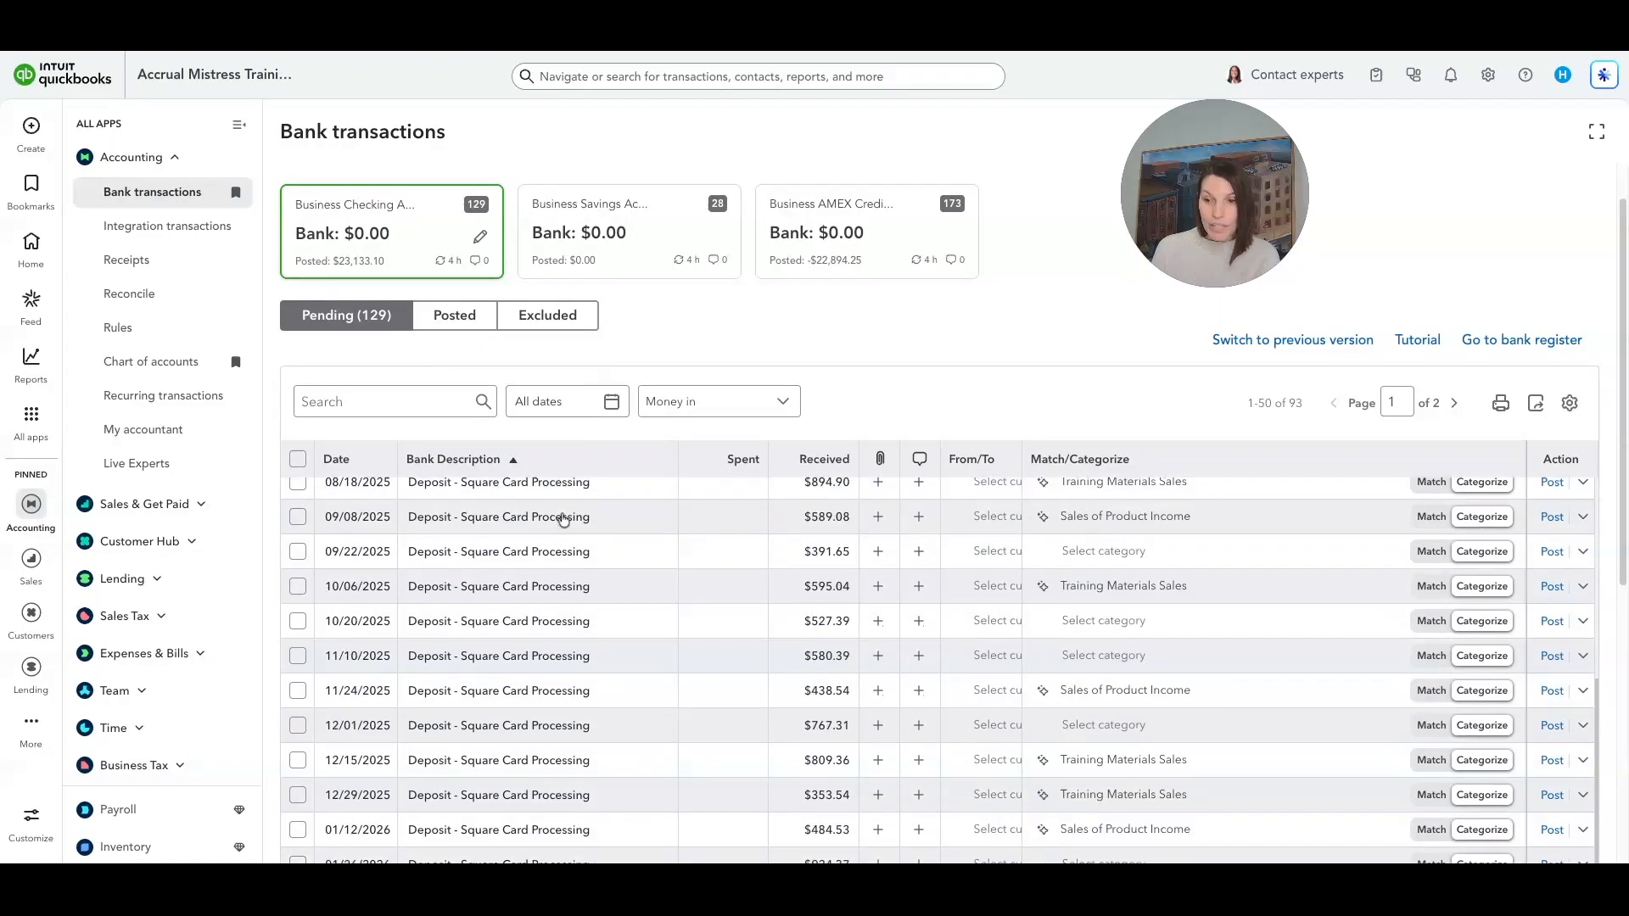
scroll(624, 647, "down", 8)
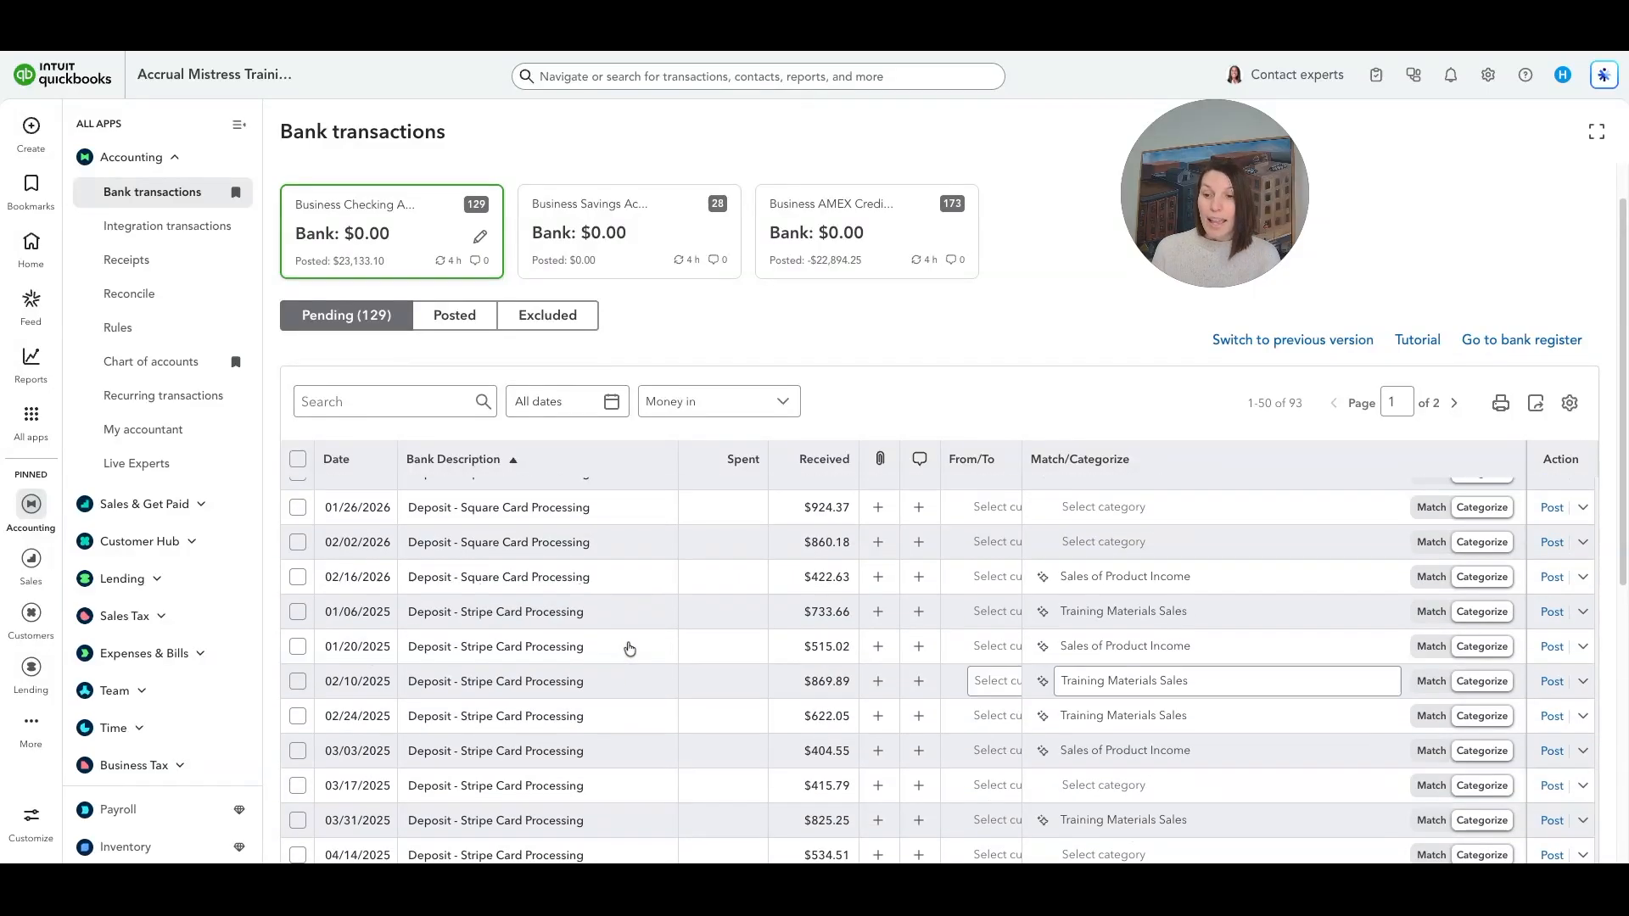
scroll(631, 645, "down", 2)
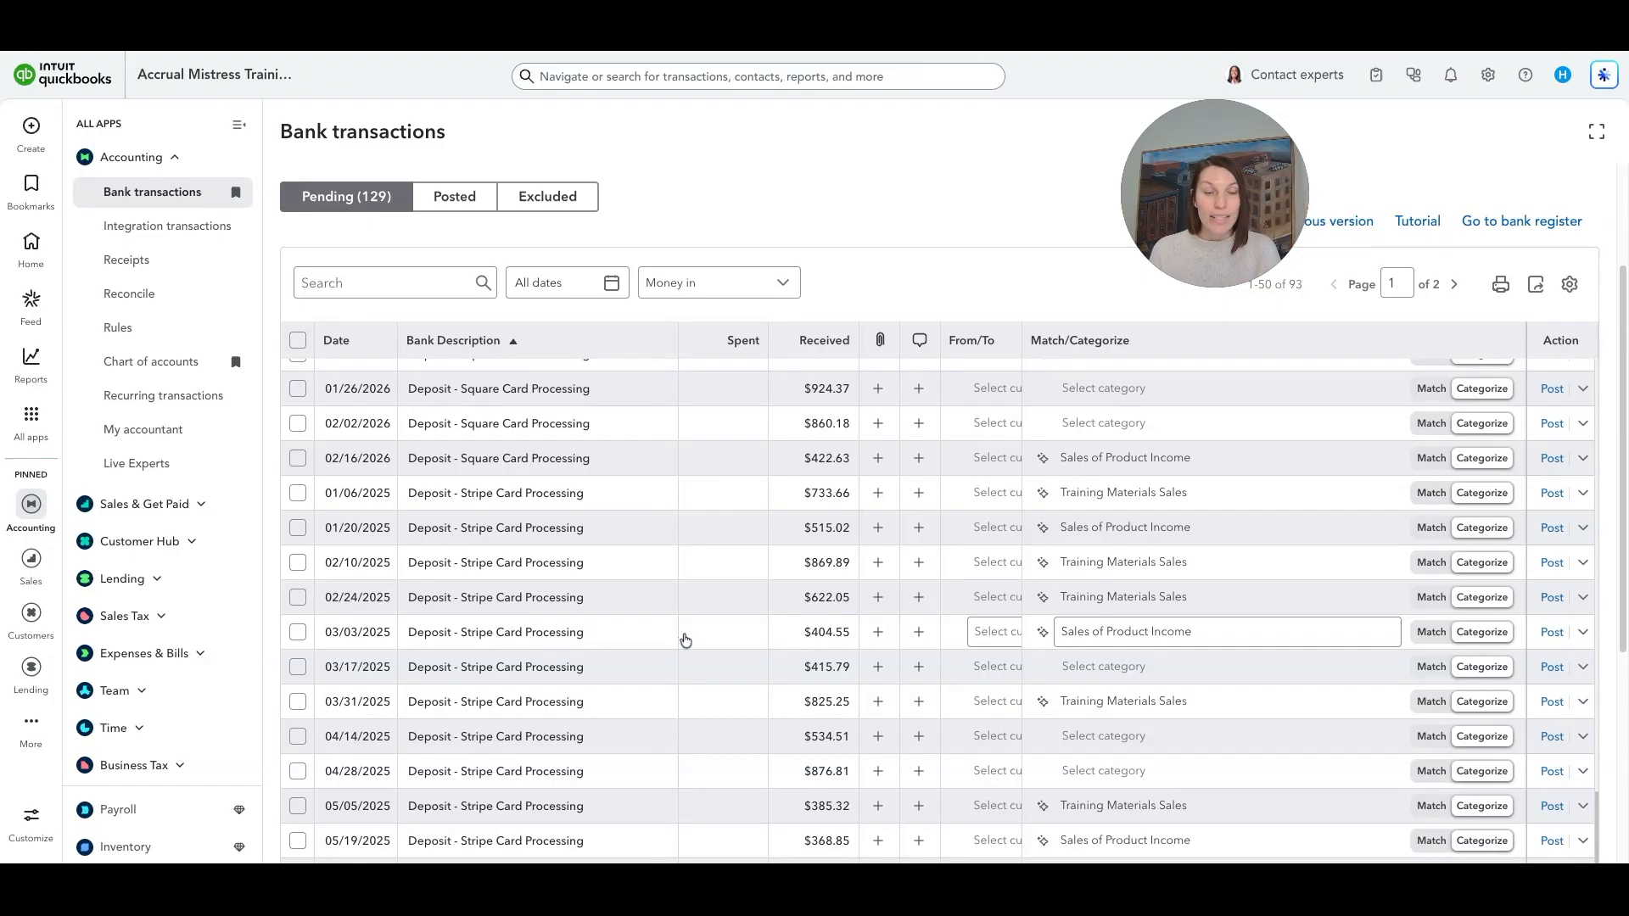
scroll(685, 640, "up", 1)
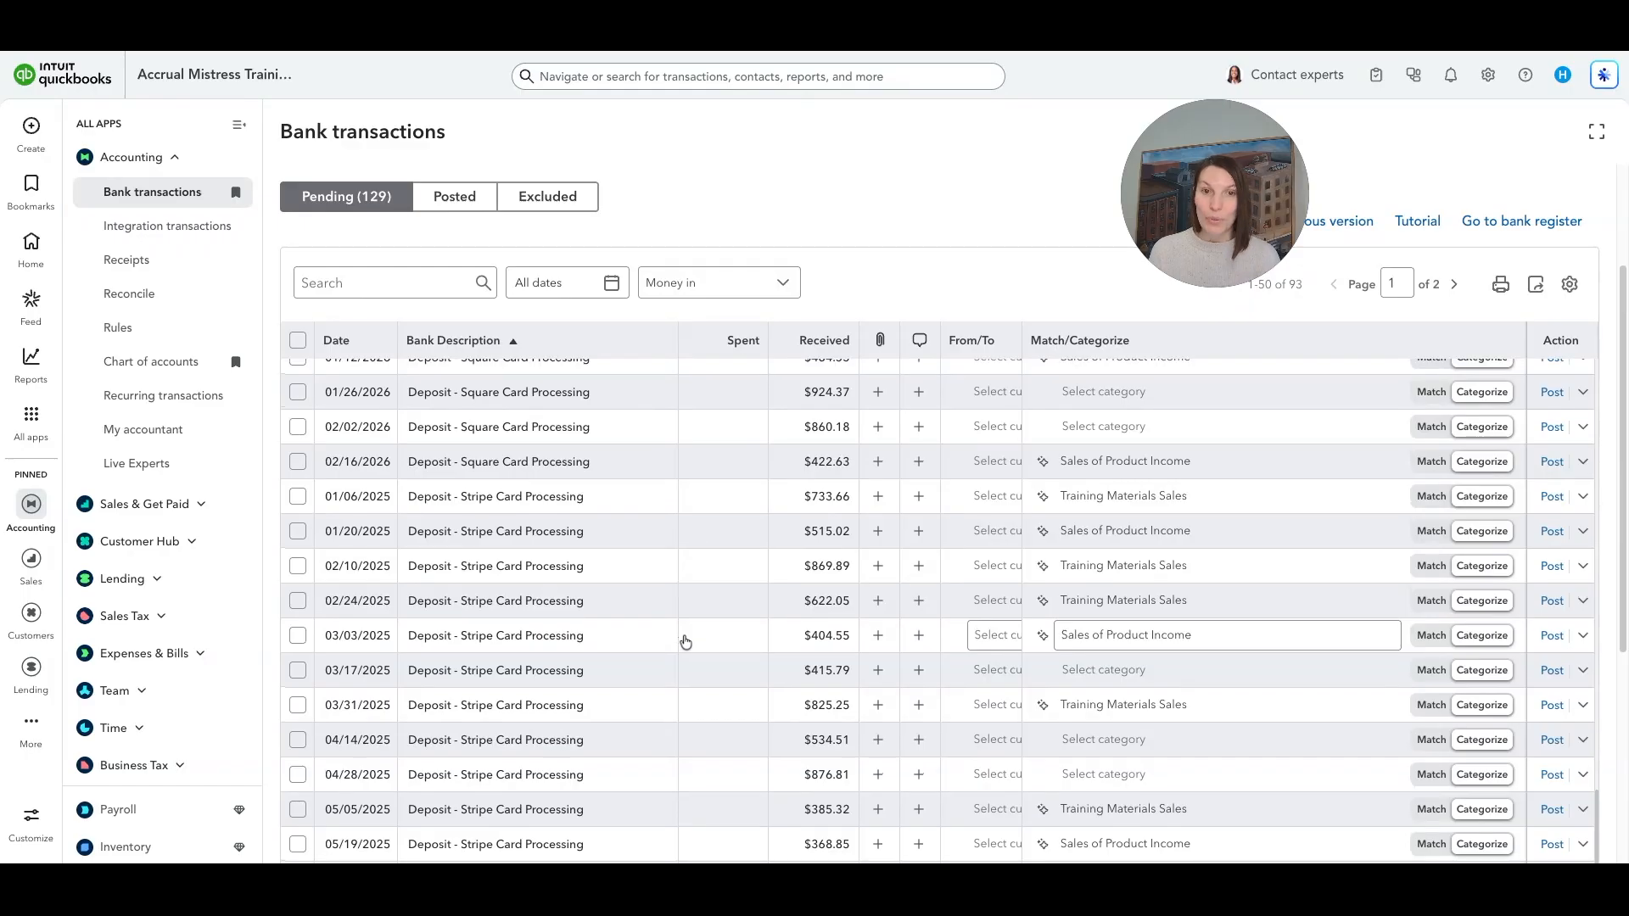
scroll(686, 641, "up", 10)
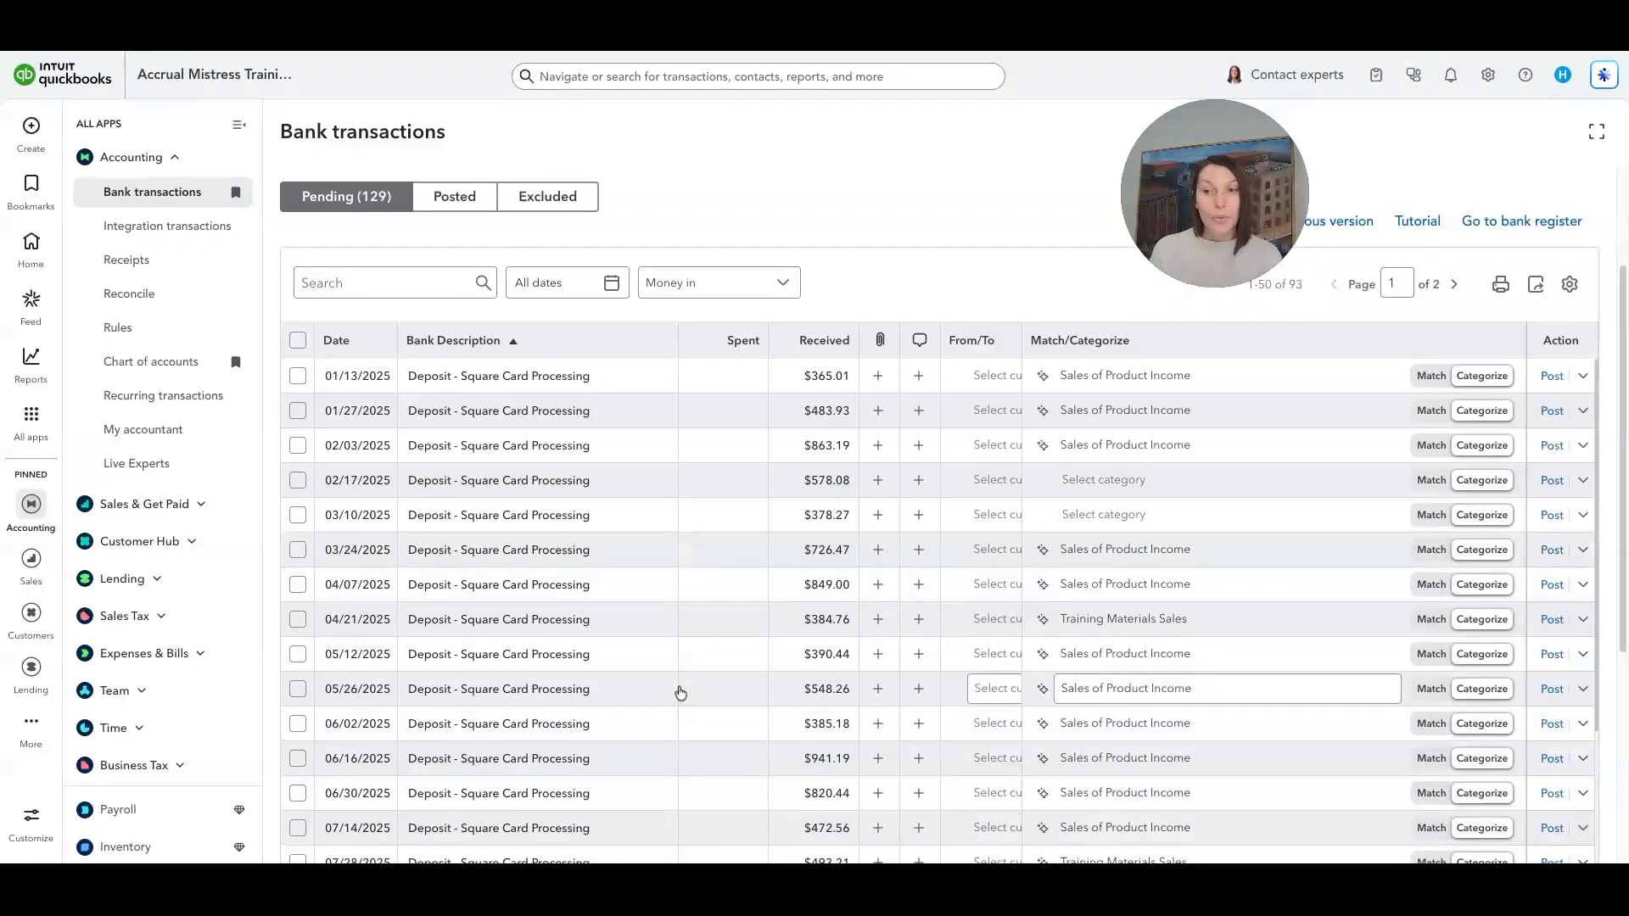
scroll(679, 693, "up", 3)
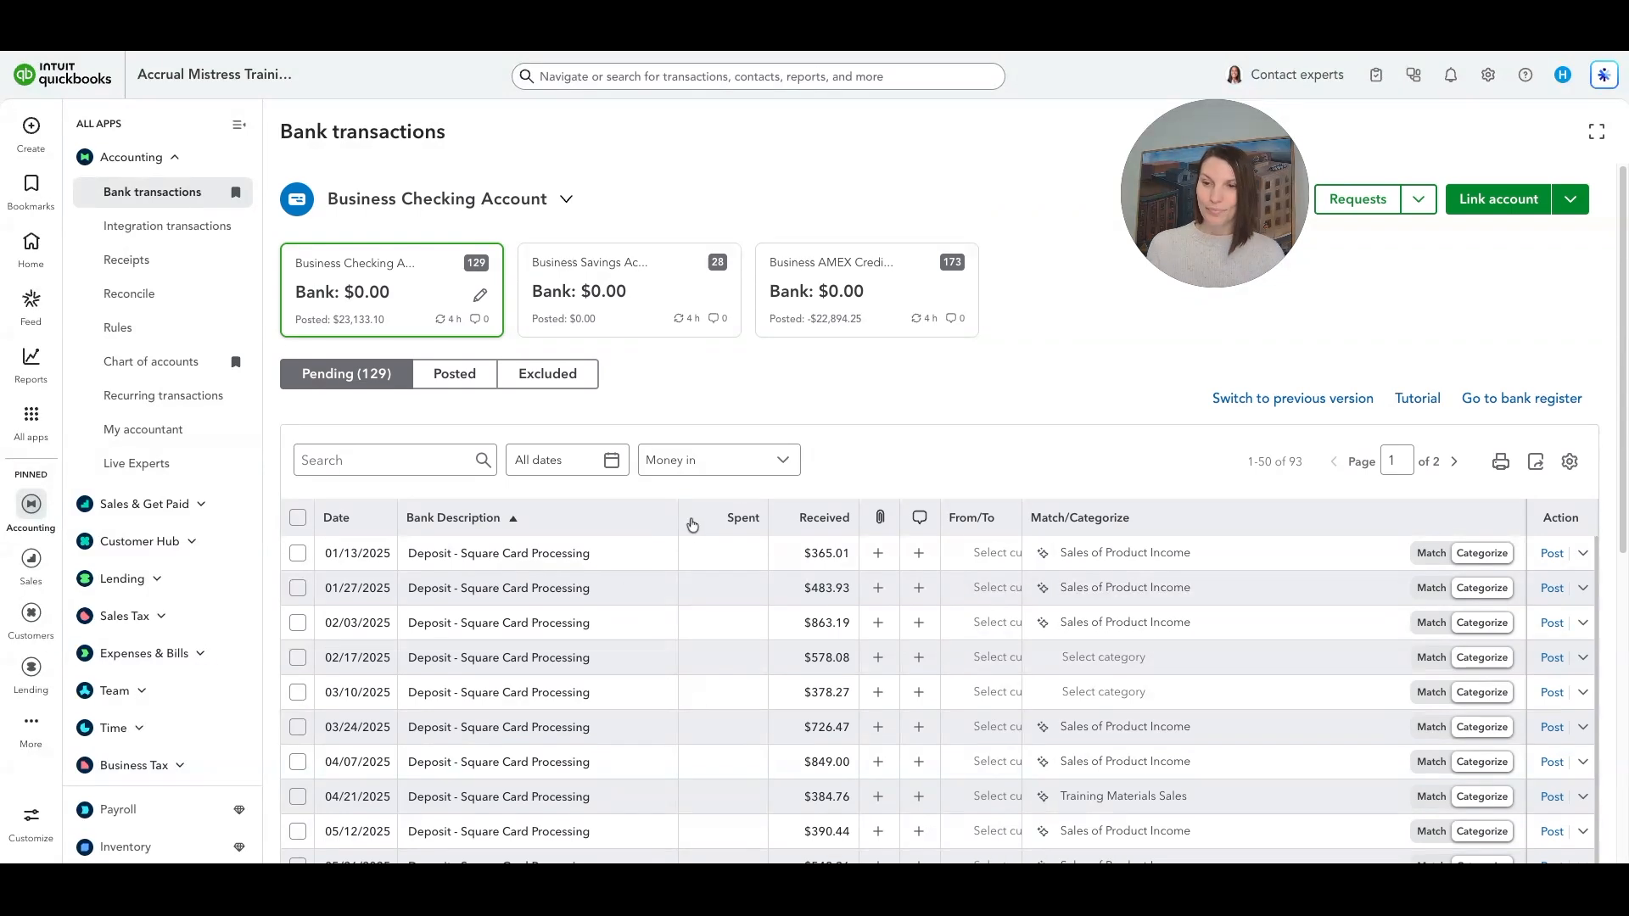
- Create a rule named Square Deposits from the 01/13/2025 Square deposit, assigning payee Square and category Training Materials Sales
left_click(510, 553)
left_click(545, 617)
type("Square Deposits")
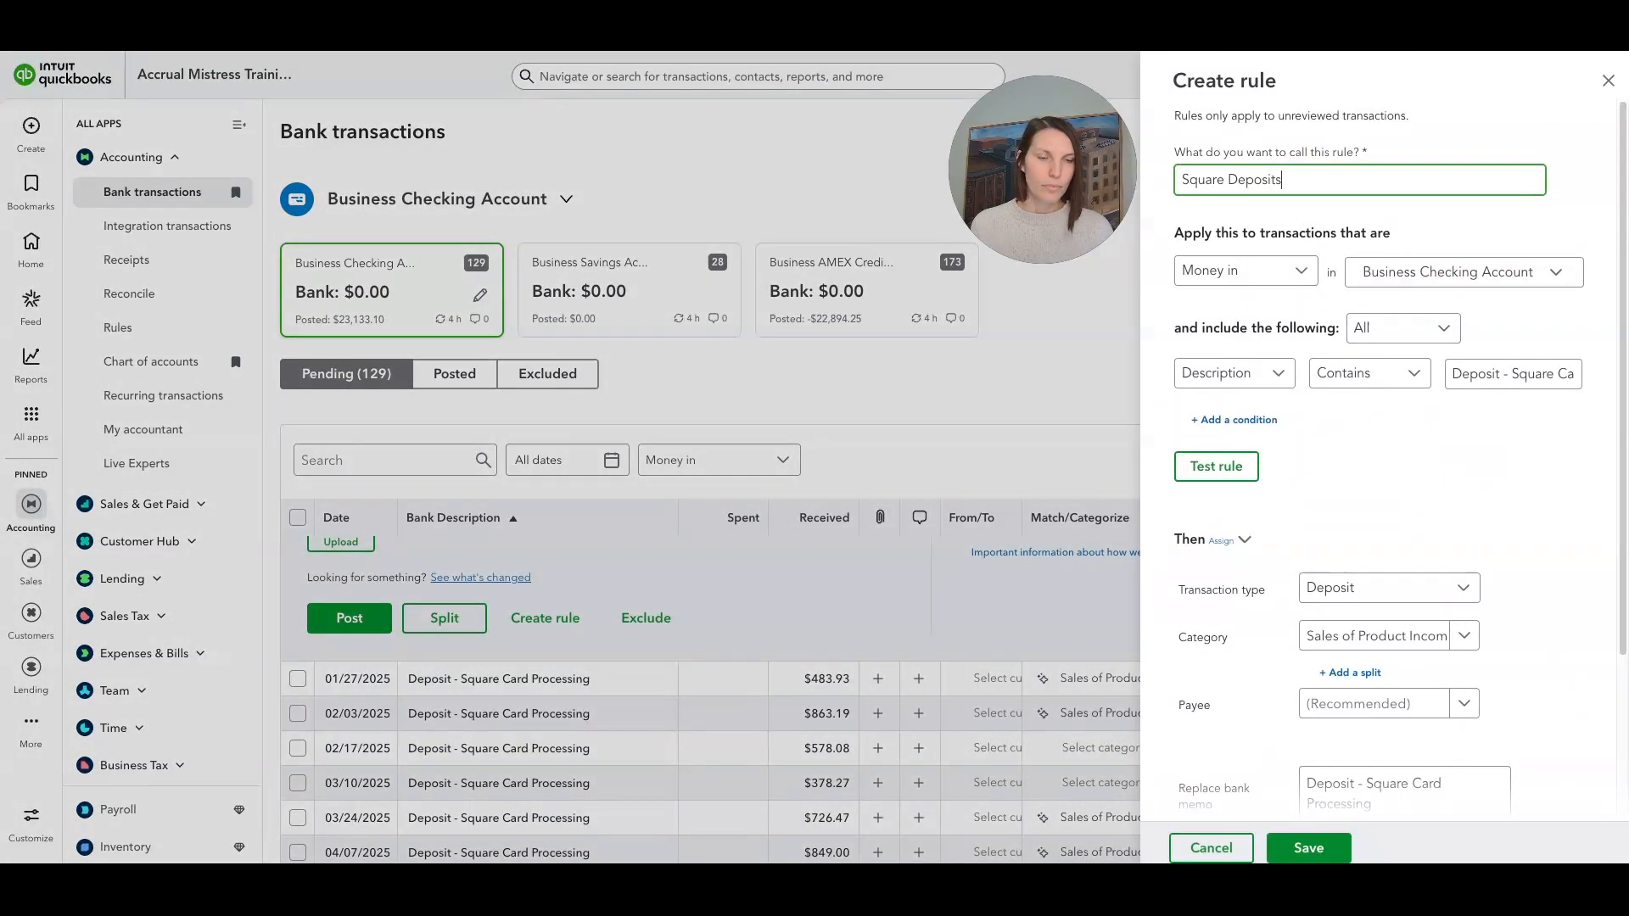
left_click(1345, 711)
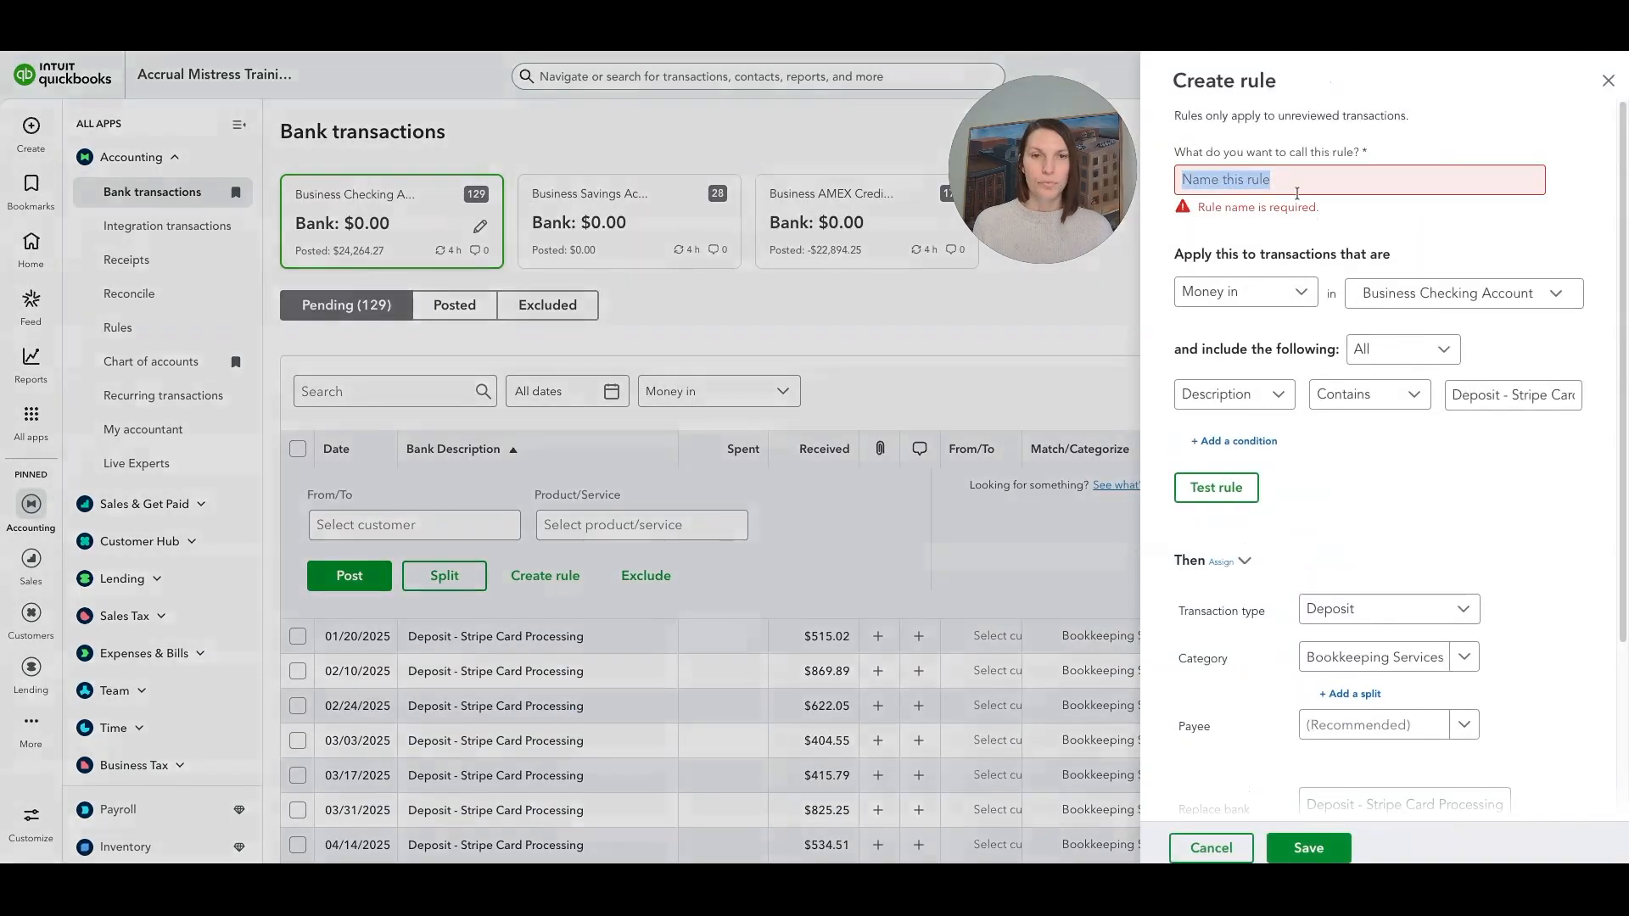
- Create a rule named Stripe Deposit for bank text containing the Stripe deposit description, with category Bookkeeping Services and payee Stripe
type("Stripe Deposit")
left_click(1358, 704)
type("Strip")
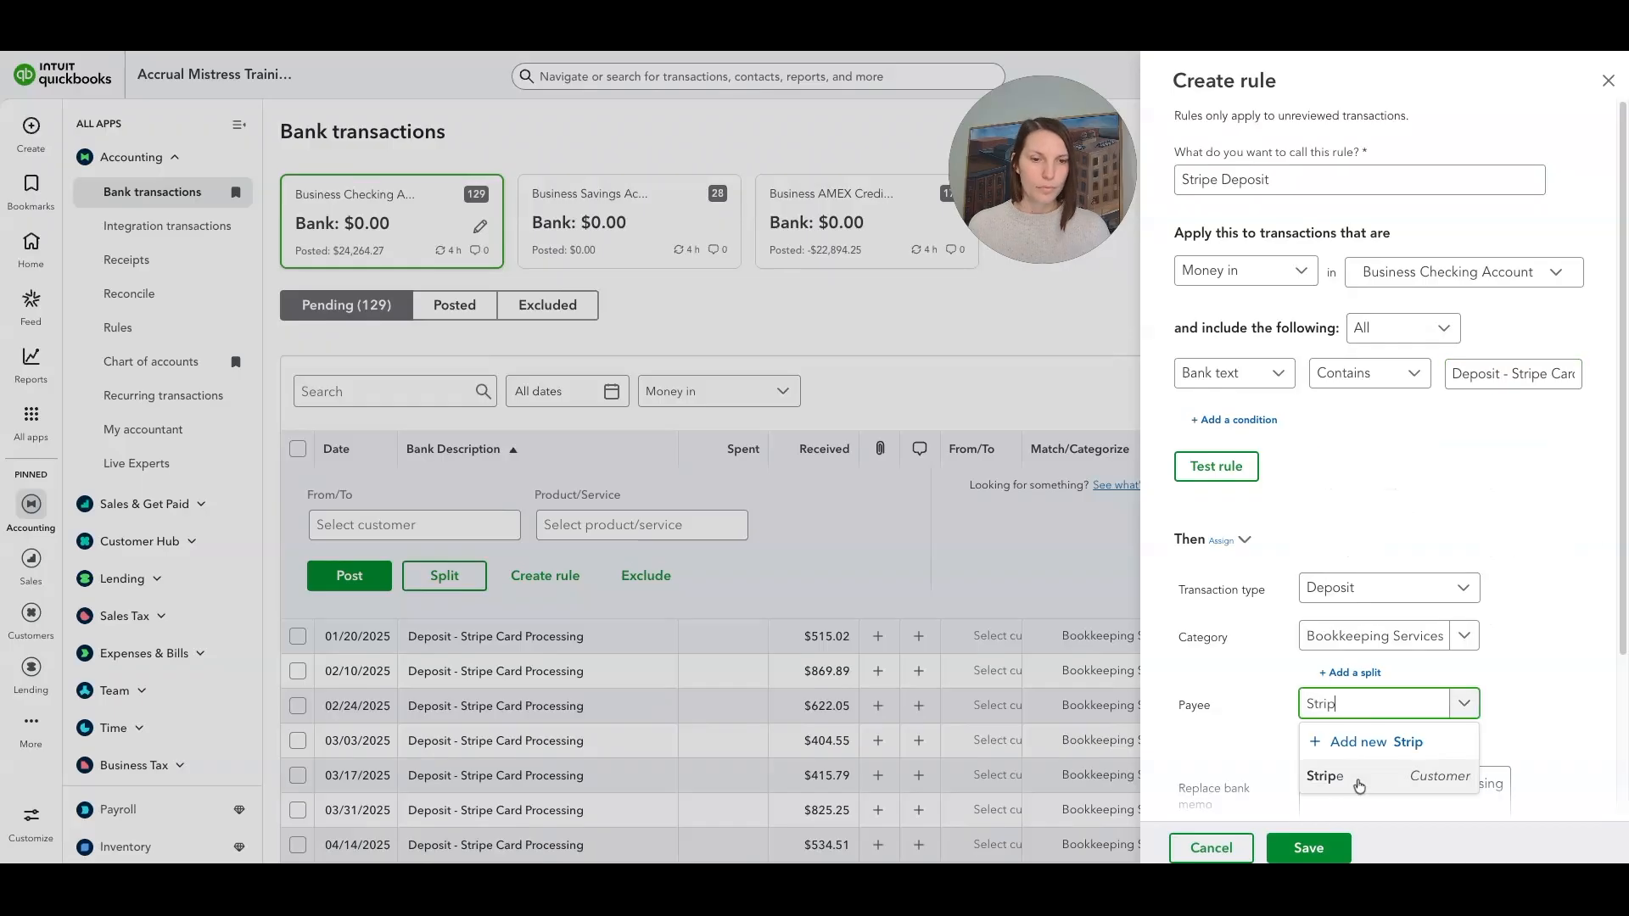
left_click(1325, 776)
scroll(1358, 729, "down", 3)
left_click(1309, 847)
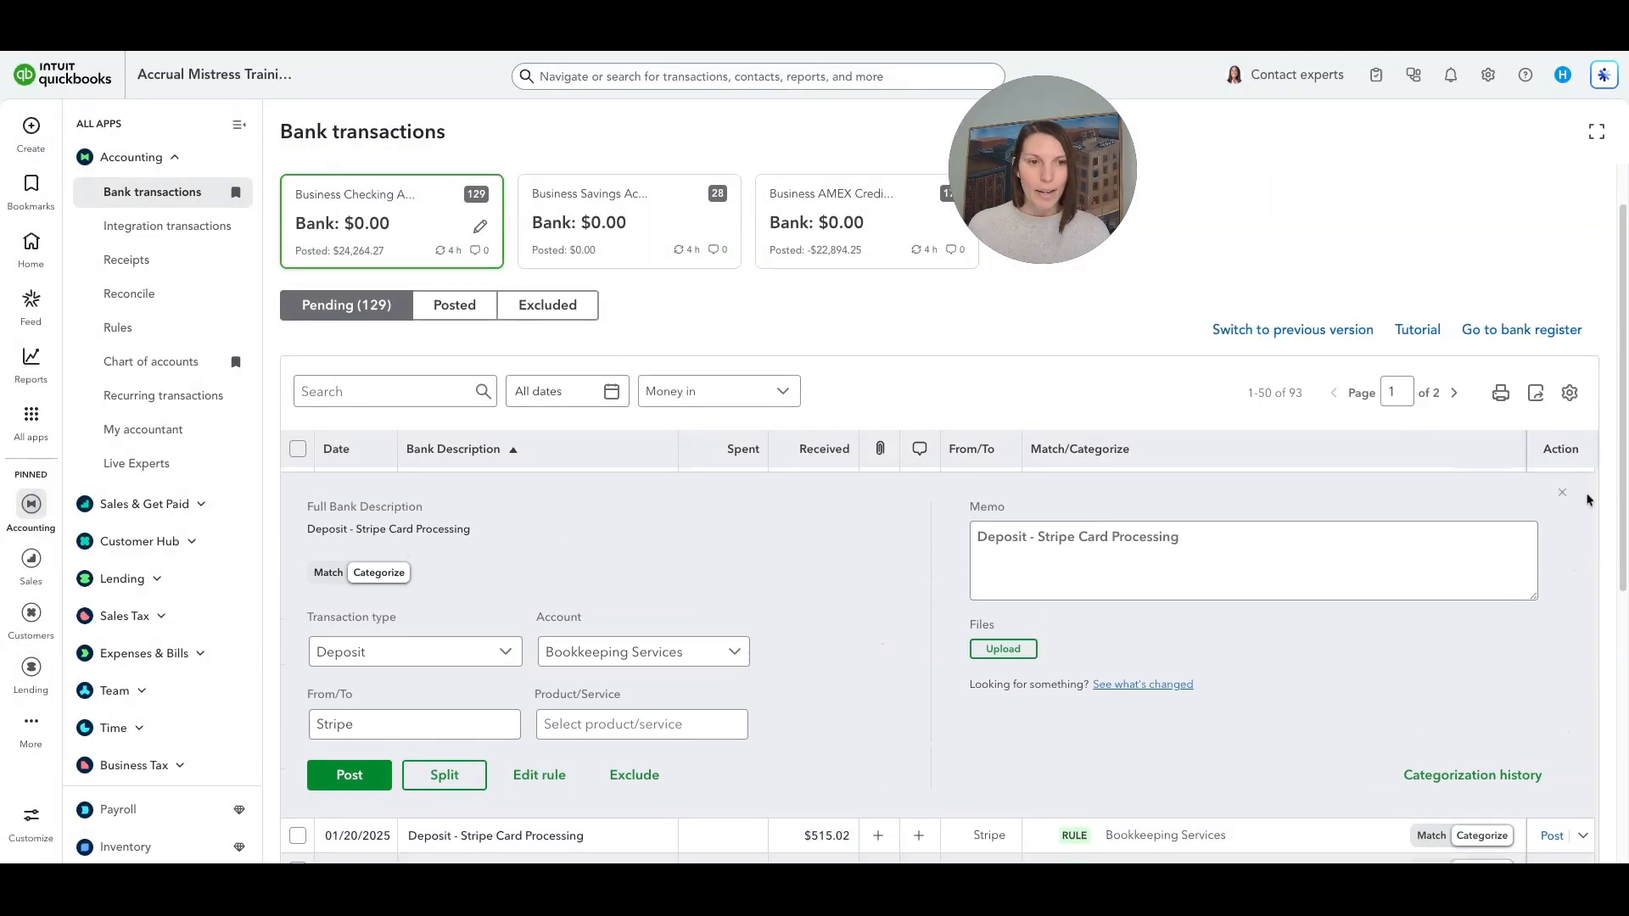
left_click(1562, 493)
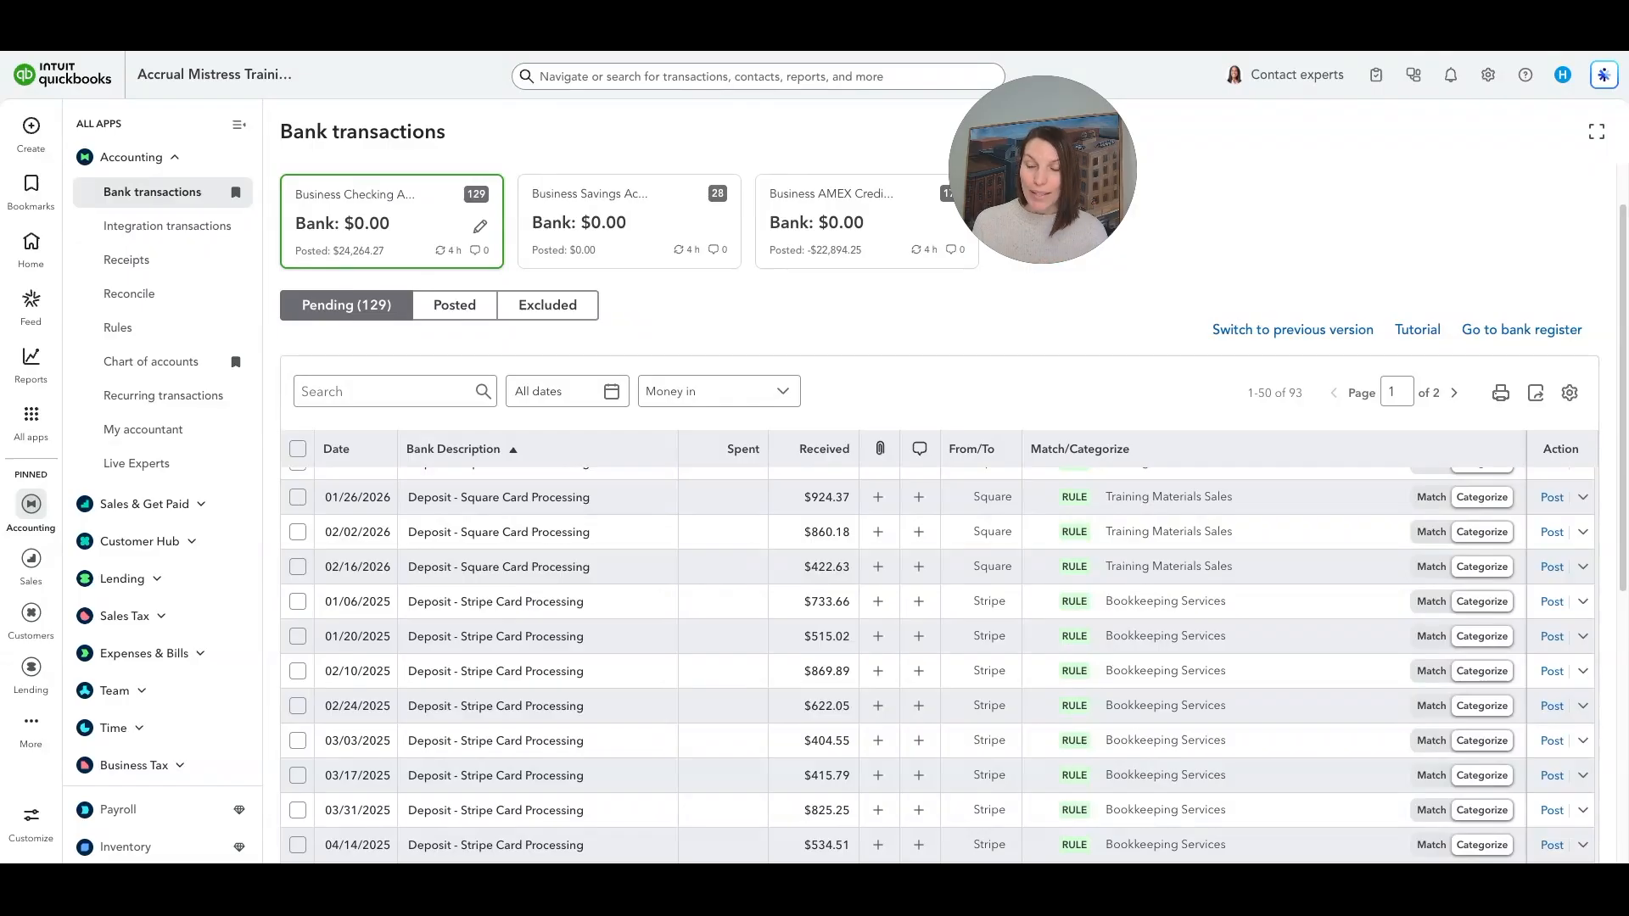
- Review the payees and categories that the rules assign to the Square and Stripe deposits
scroll(623, 629, "up", 4)
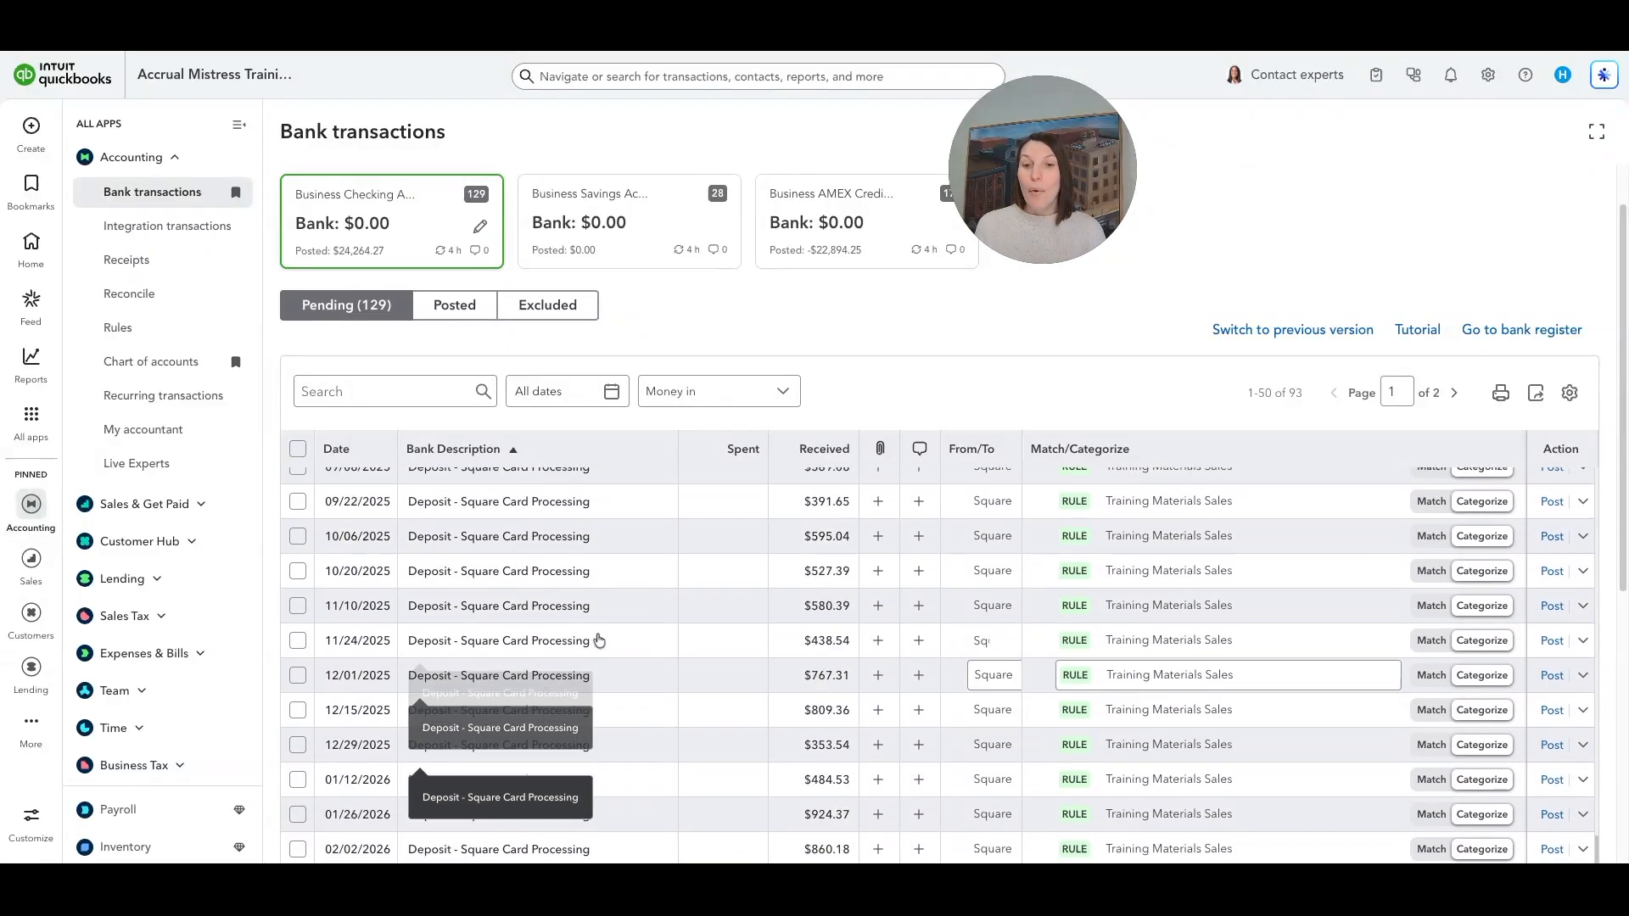
scroll(623, 630, "up", 5)
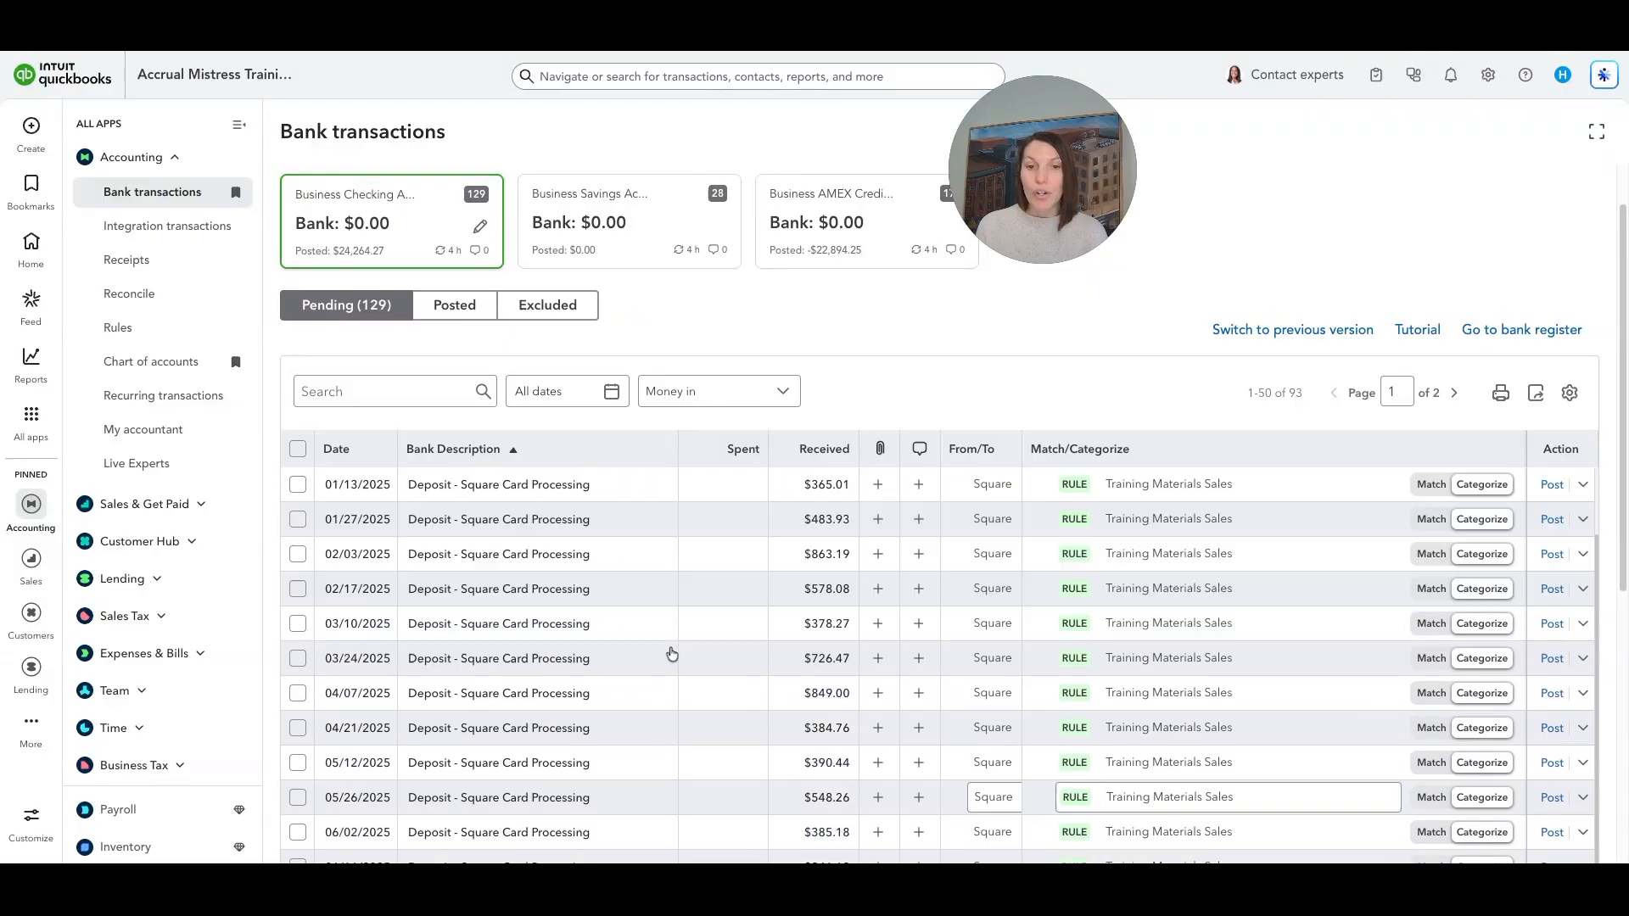
scroll(671, 654, "up", 2)
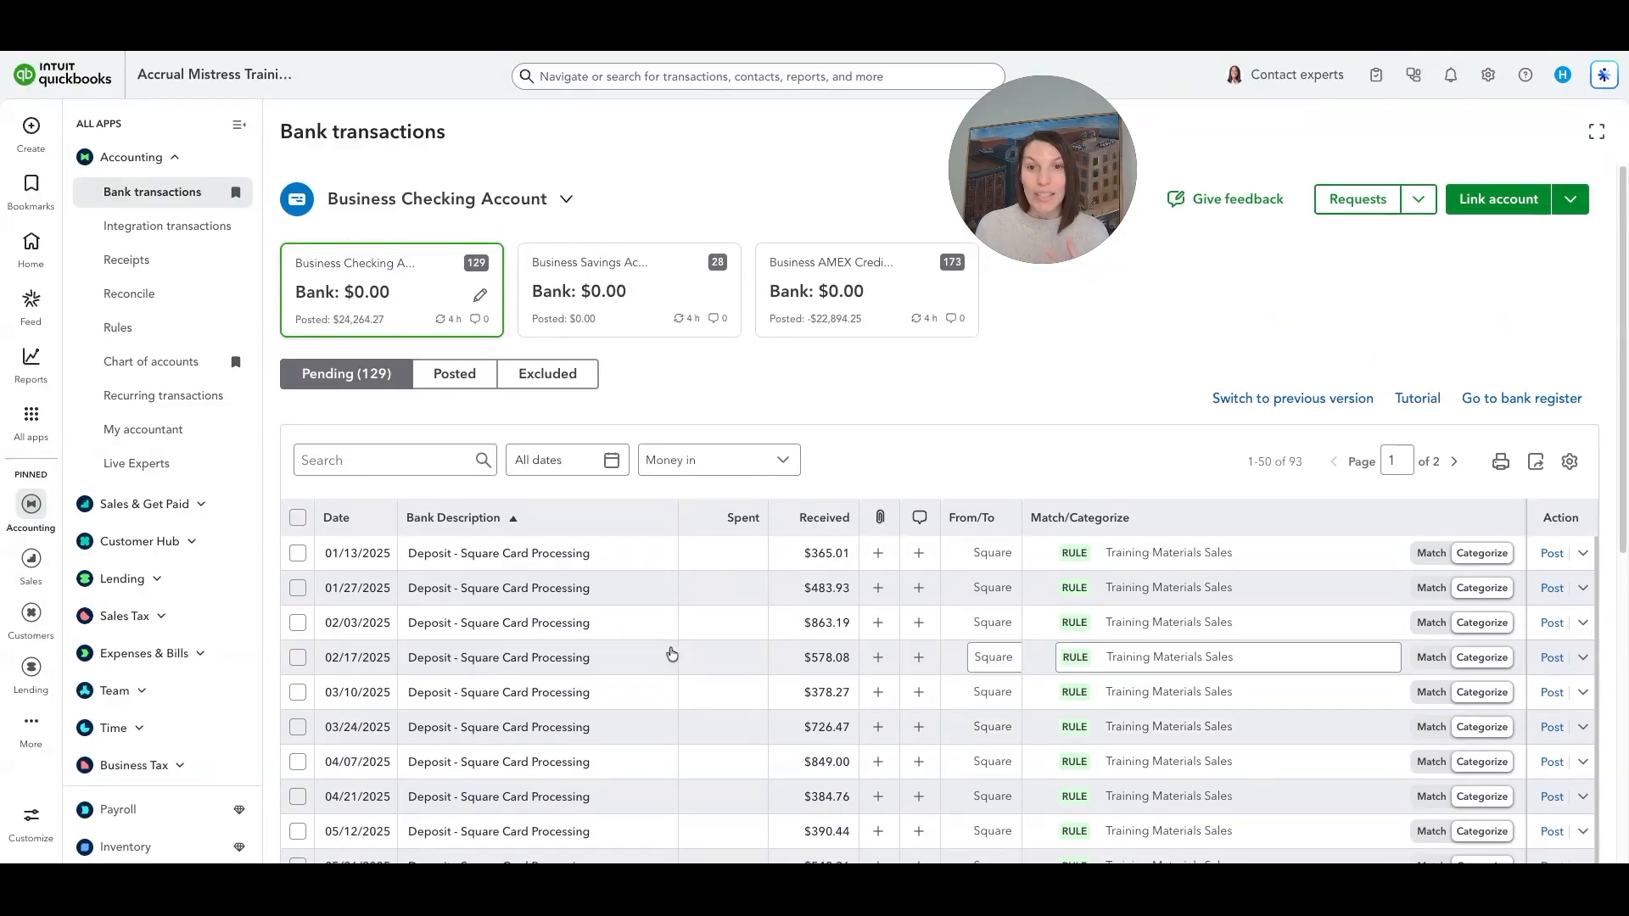
scroll(922, 696, "down", 1)
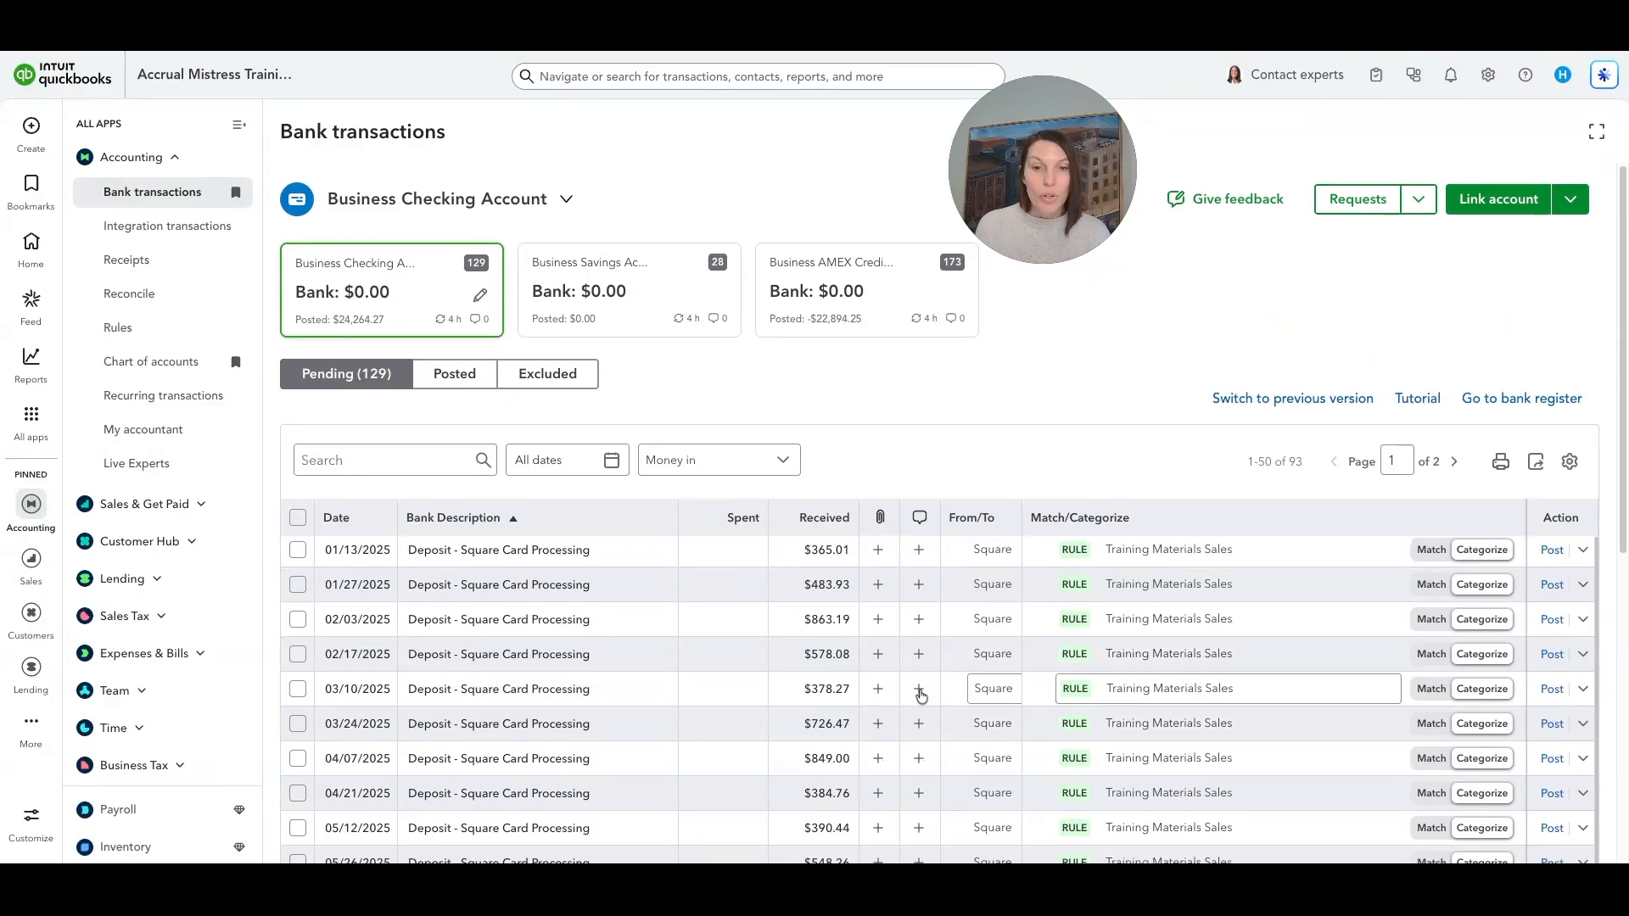
- Check the rule-assigned categories on the first page of Square and Stripe deposits, and post every deposit on that page
scroll(921, 693, "down", 10)
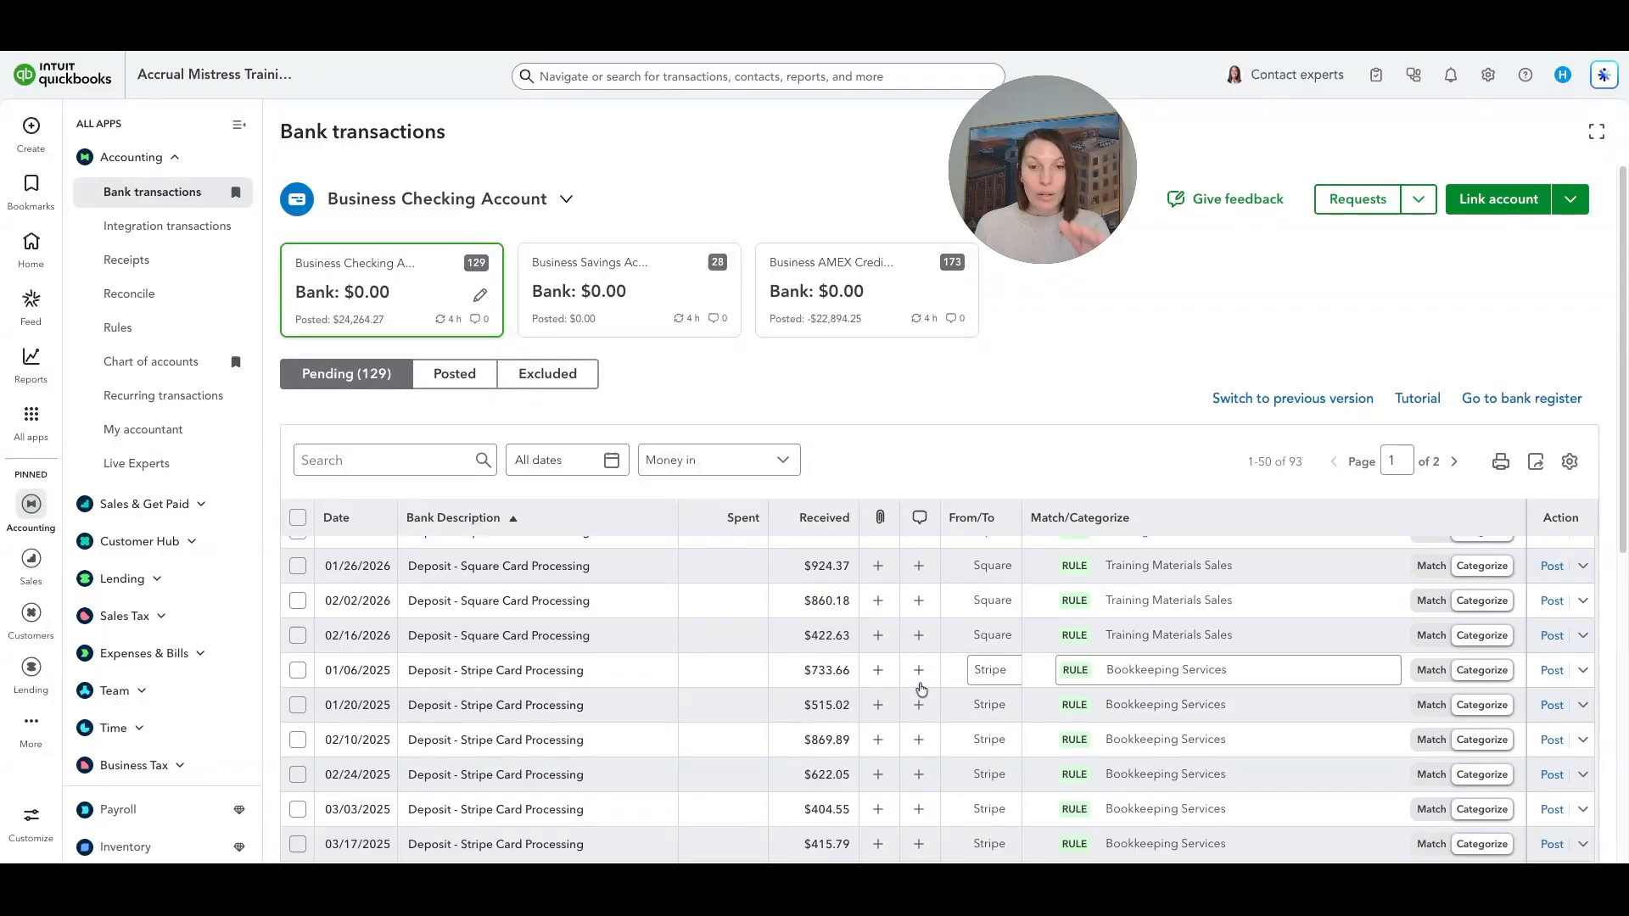
scroll(908, 683, "down", 8)
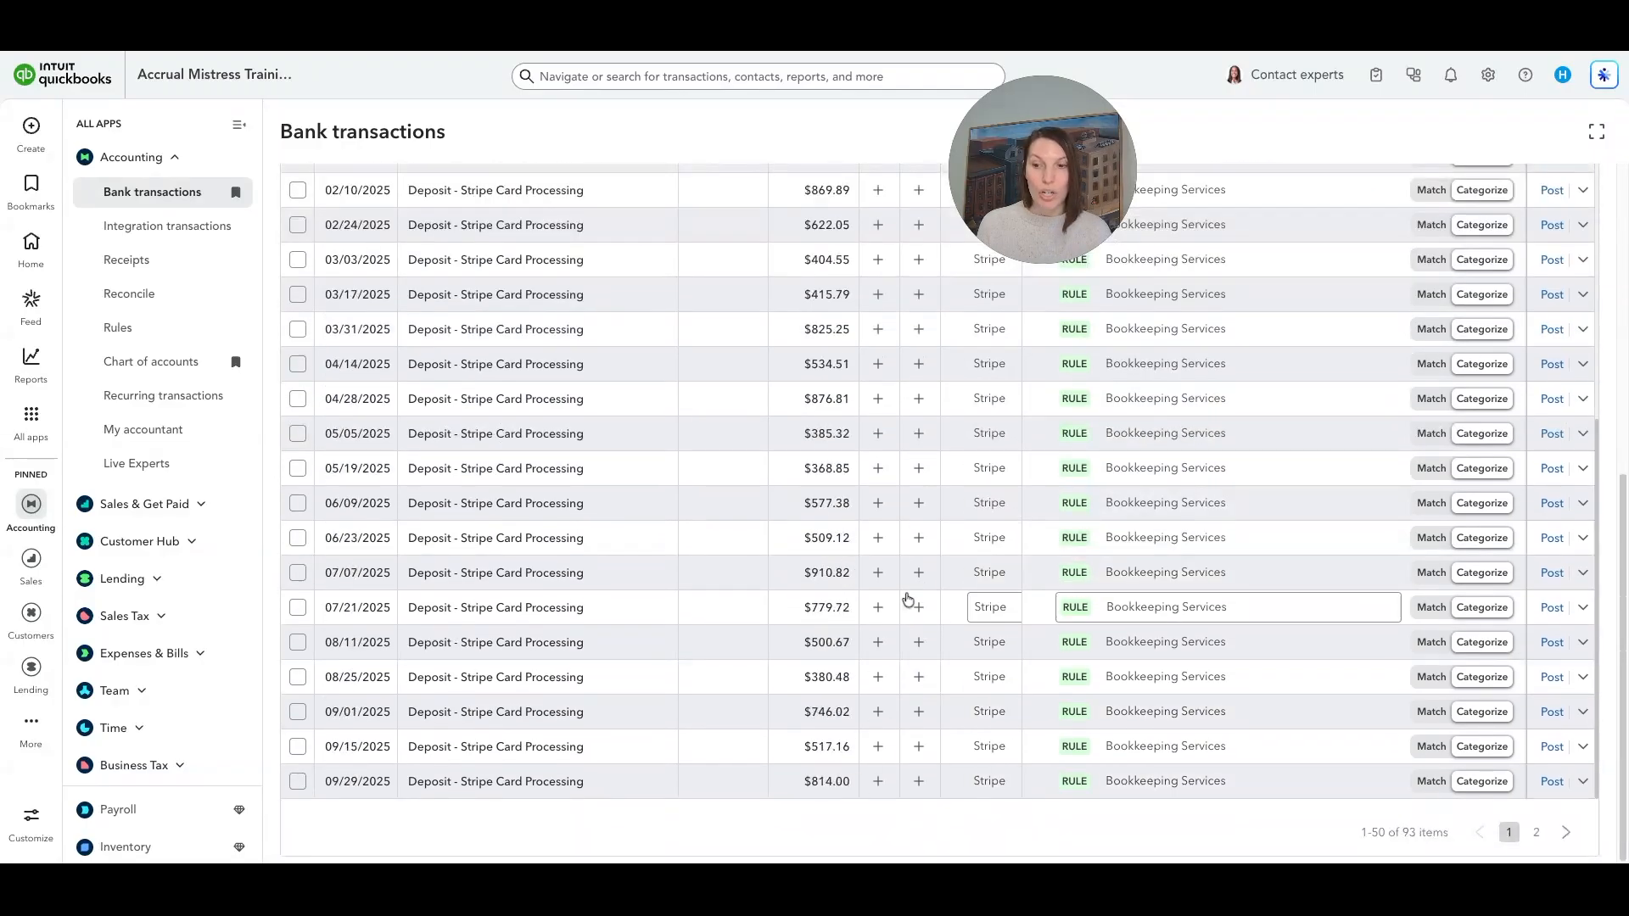
scroll(473, 619, "up", 6)
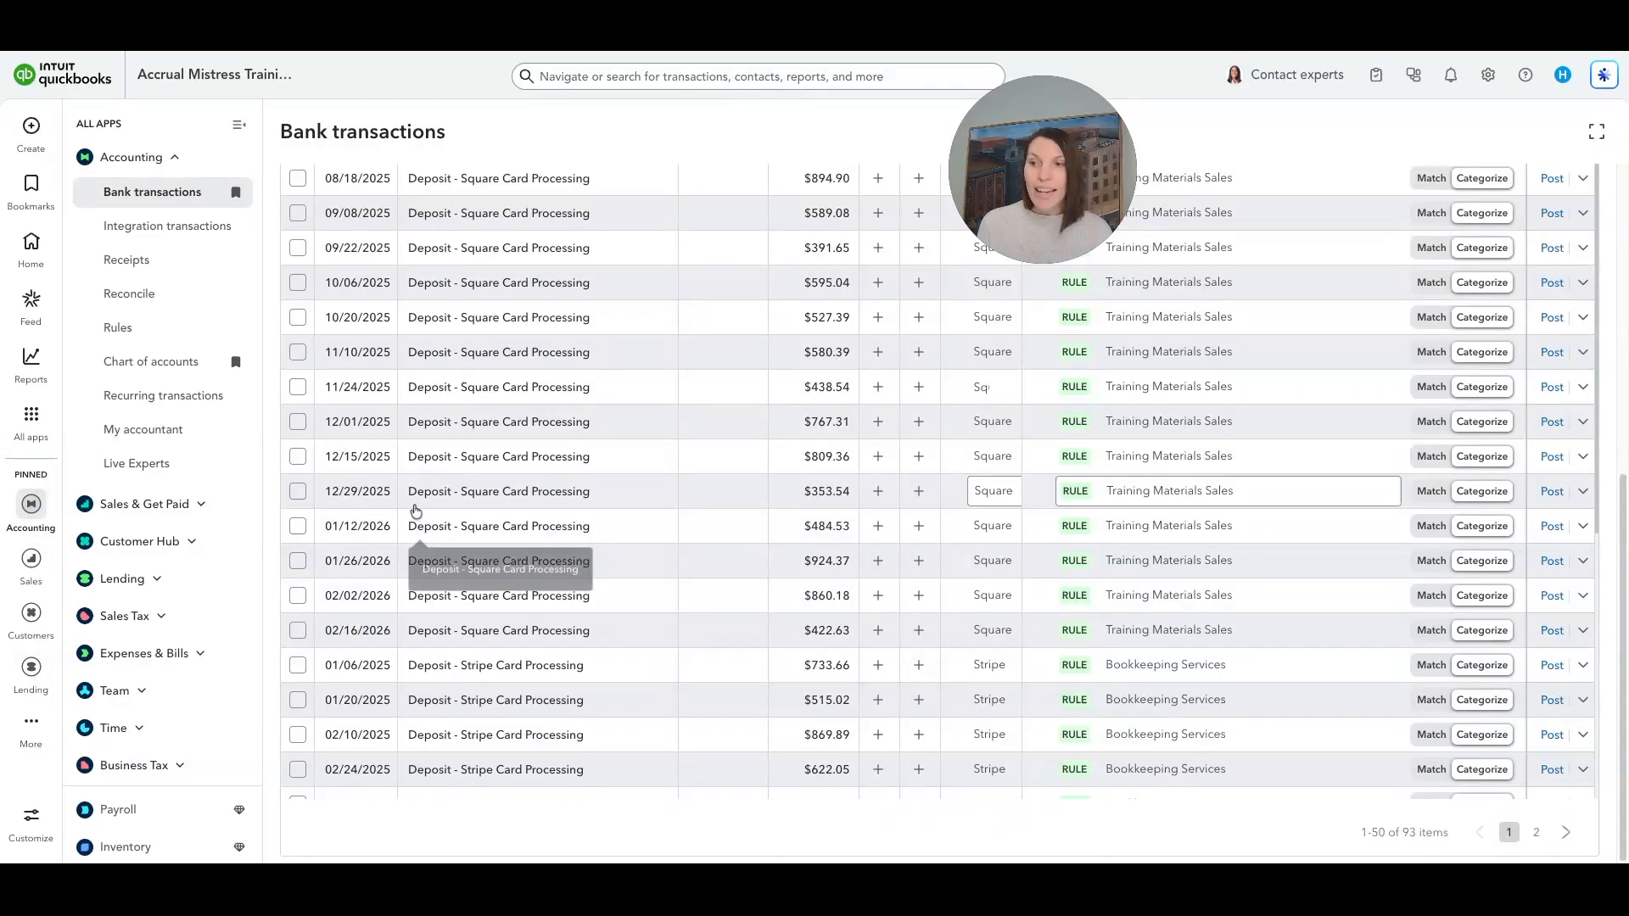
scroll(418, 516, "up", 5)
scroll(406, 494, "up", 6)
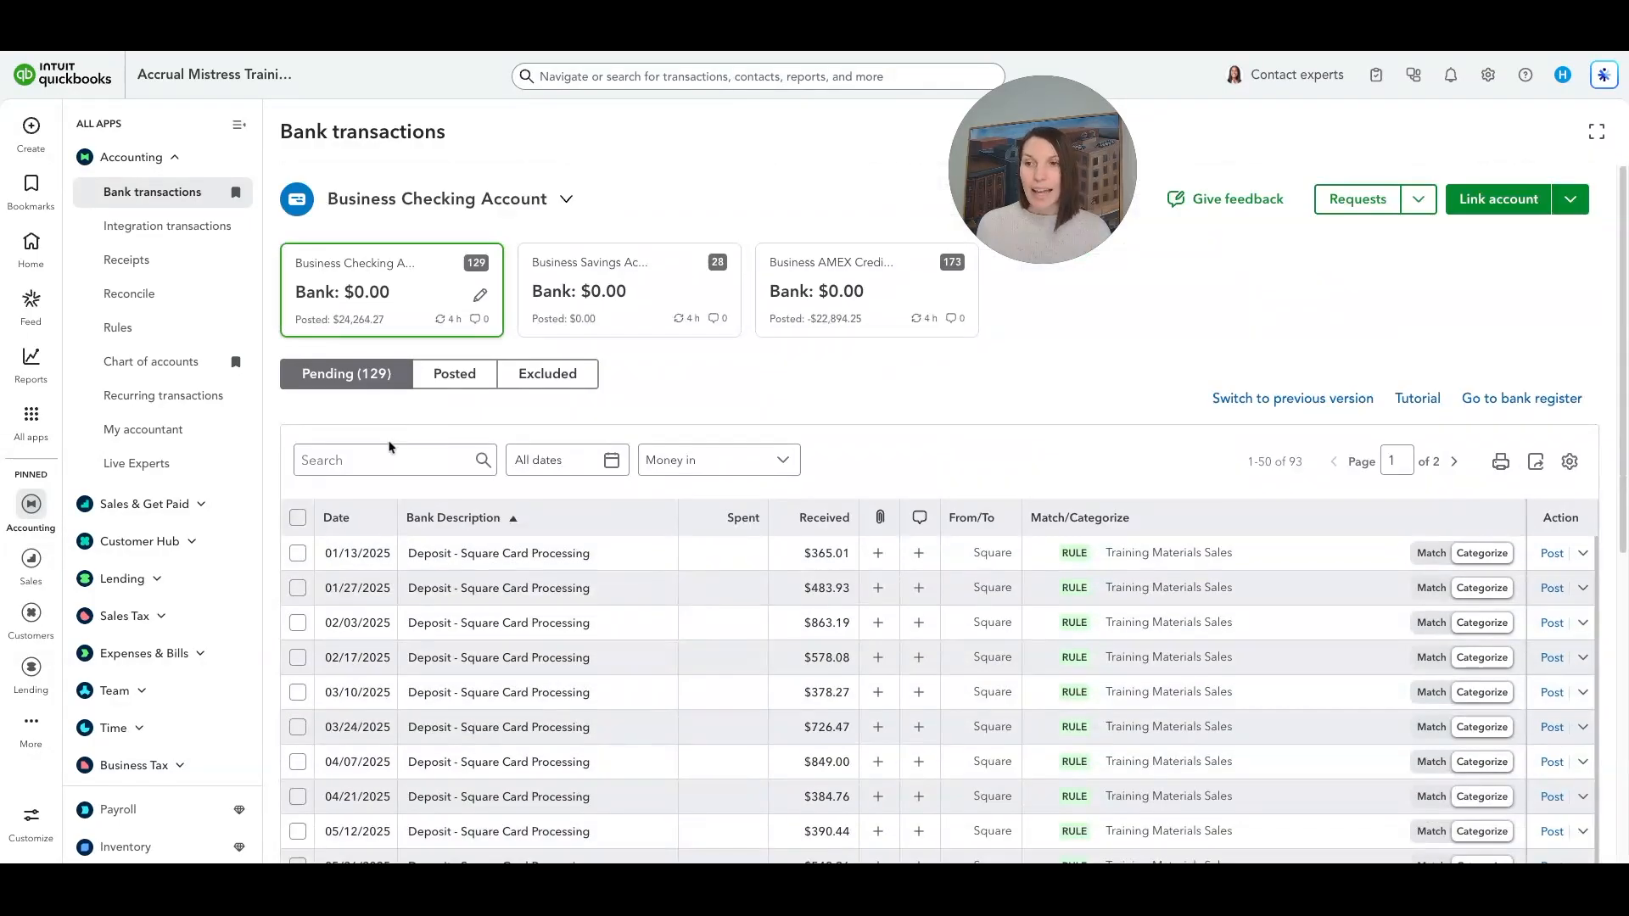
left_click(297, 517)
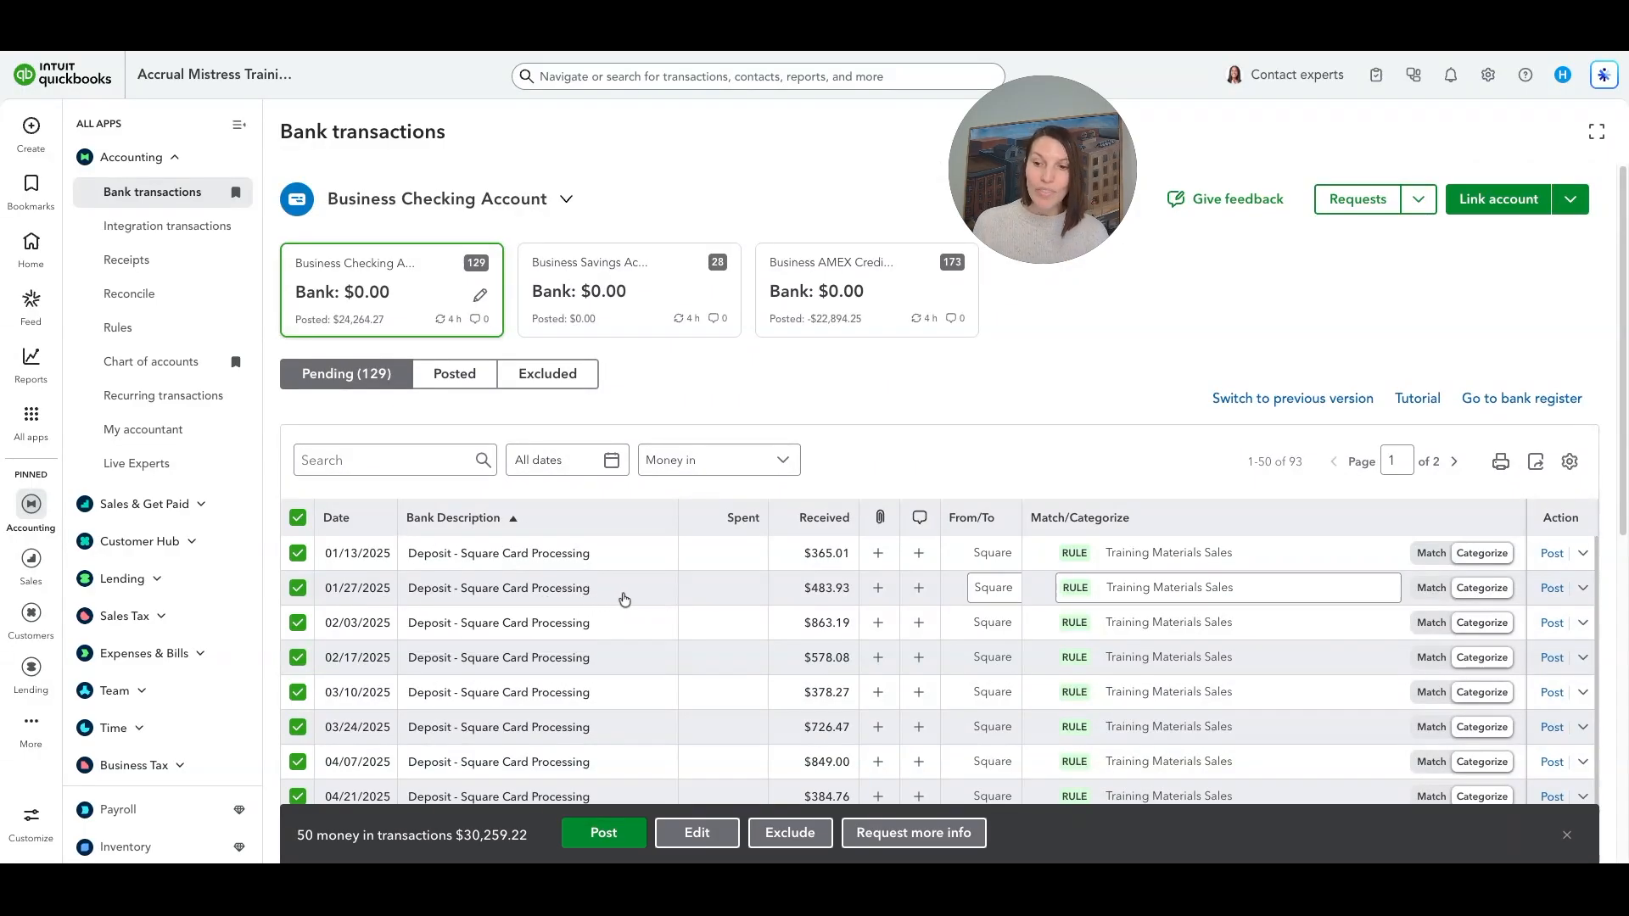
left_click(604, 834)
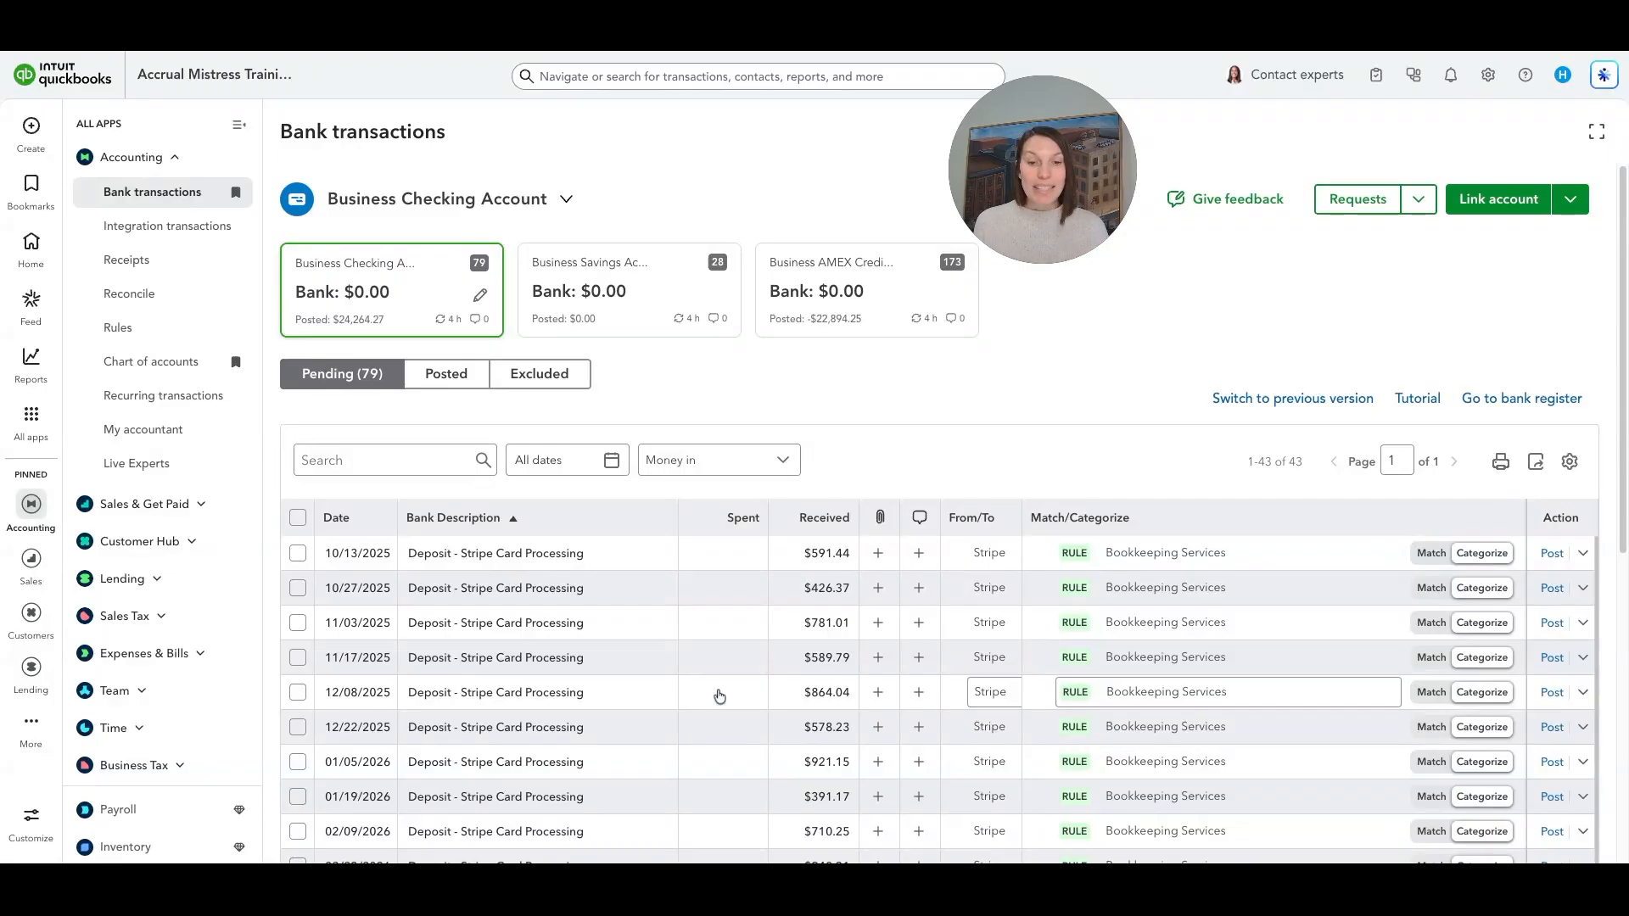
- Post the remaining Stripe deposits dated 10/13/2025 through 03/02/2026 as one batch
scroll(718, 696, "down", 2)
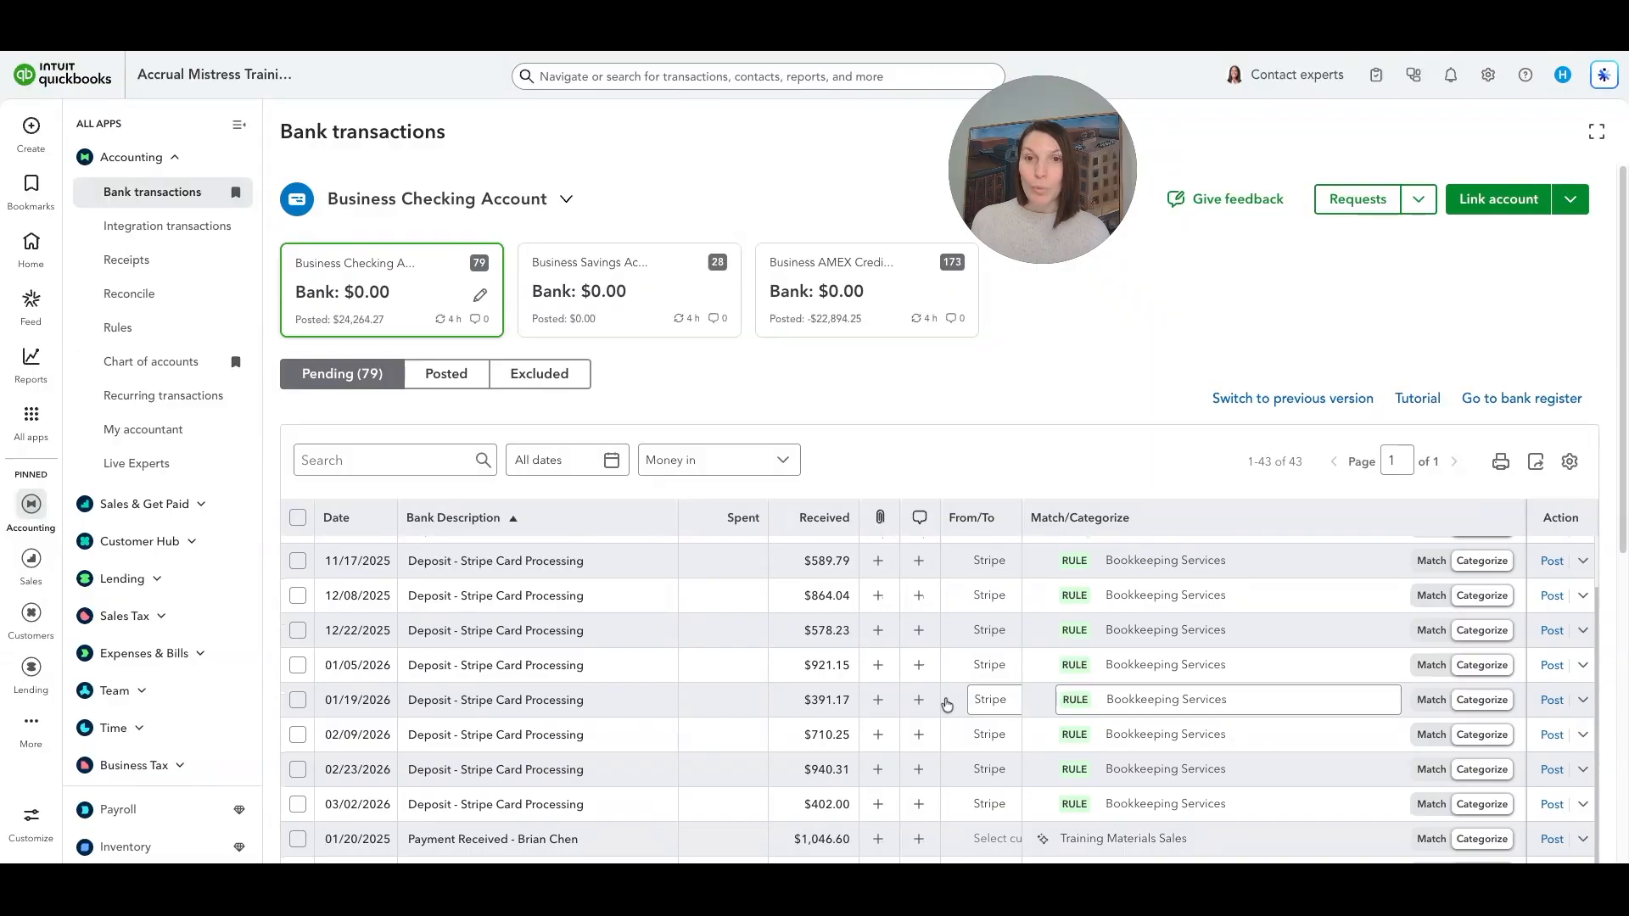
left_click(298, 806)
scroll(320, 798, "up", 2)
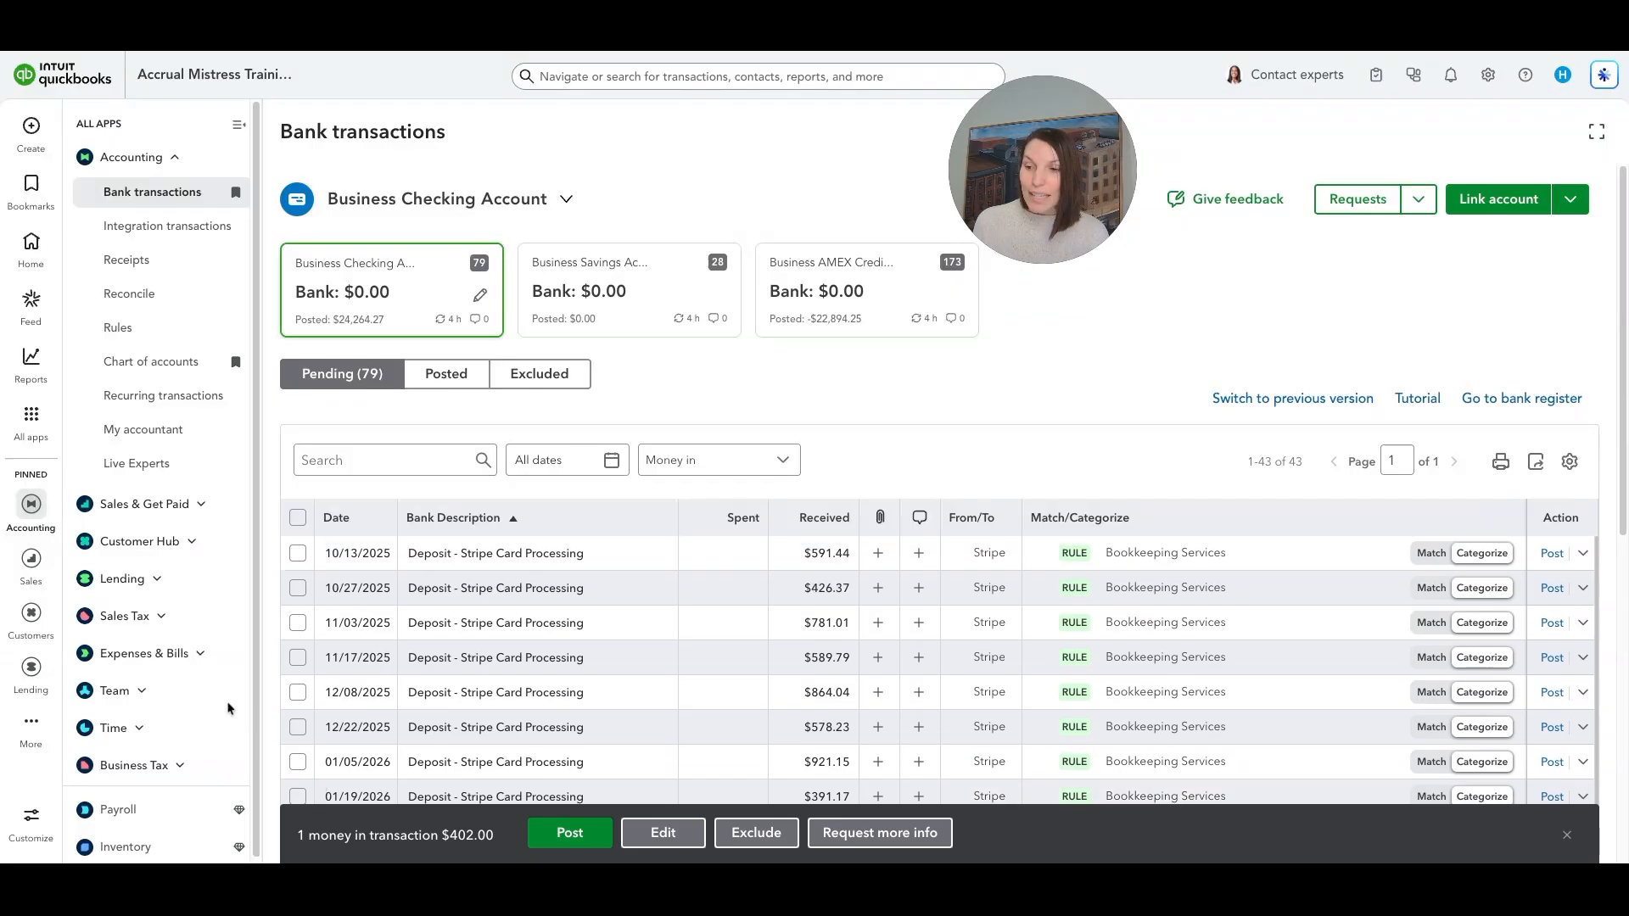
left_click(296, 557, "shift")
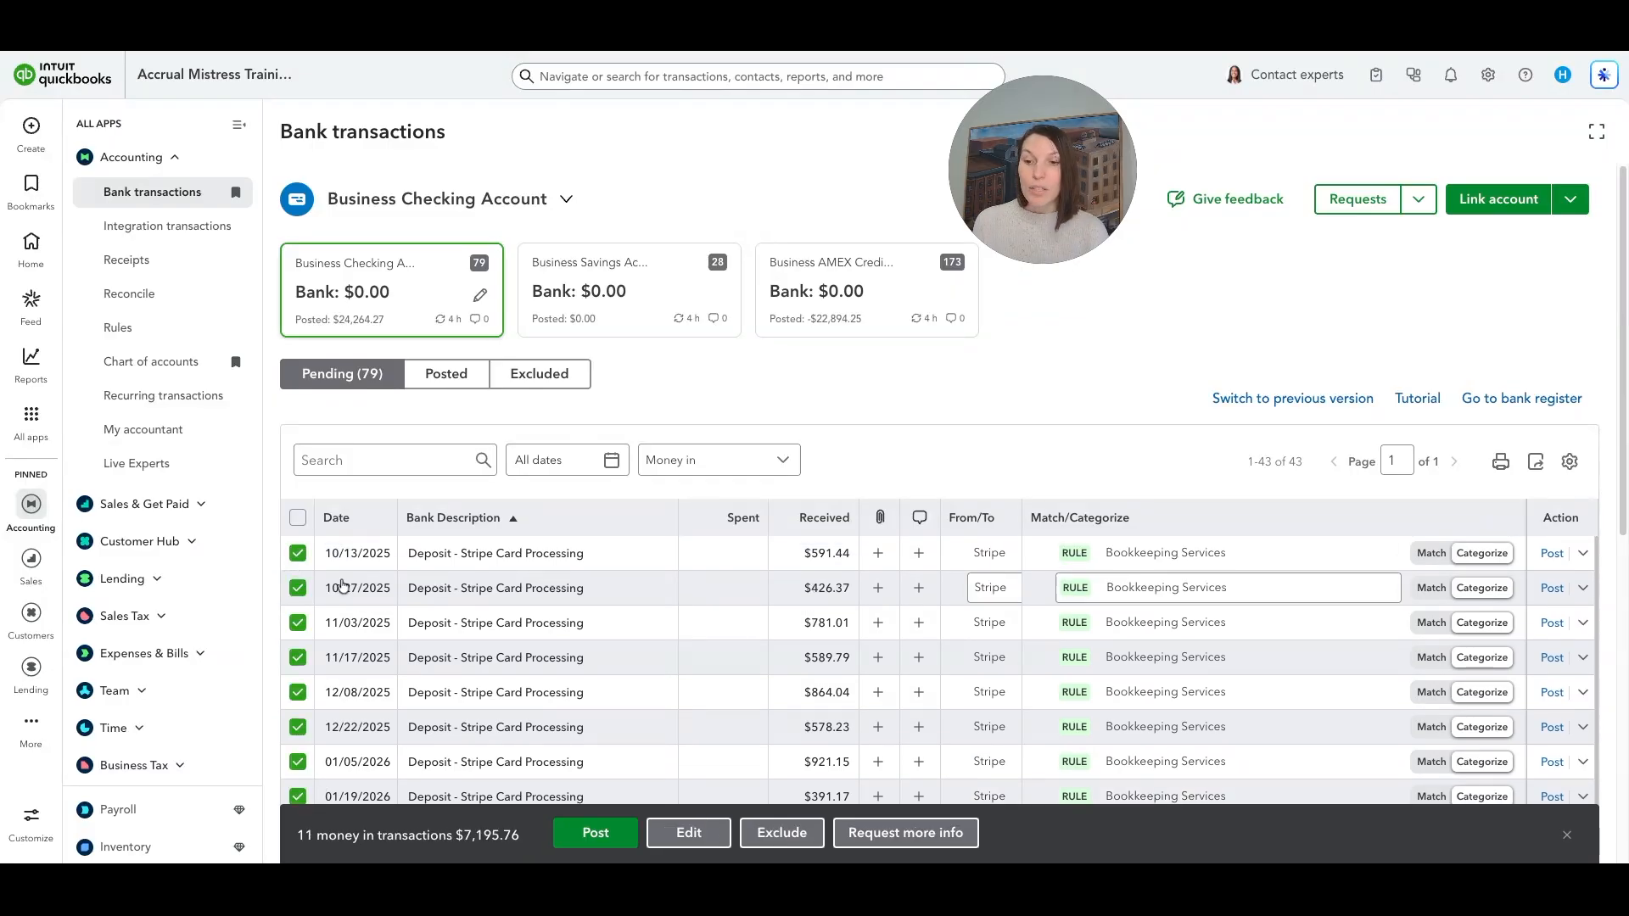
left_click(595, 832)
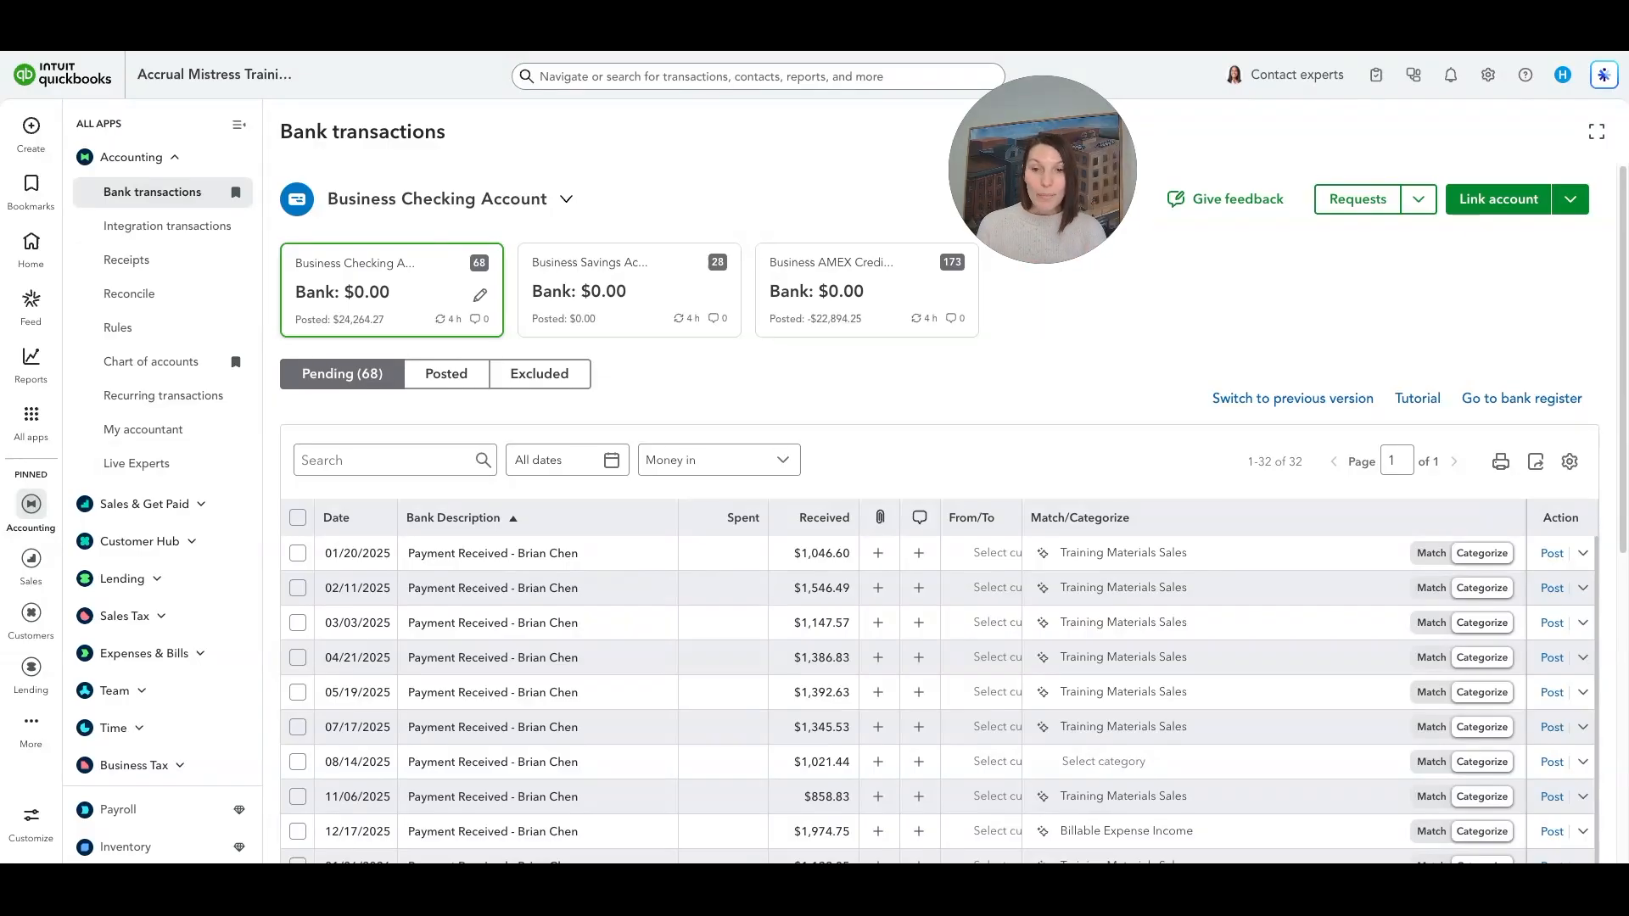
- Categorize the first customer's received payments, starting with $1,046.60 on 01/20/2025, as Bookkeeping Services and assign the customer named in the bank description
scroll(883, 482, "down", 3)
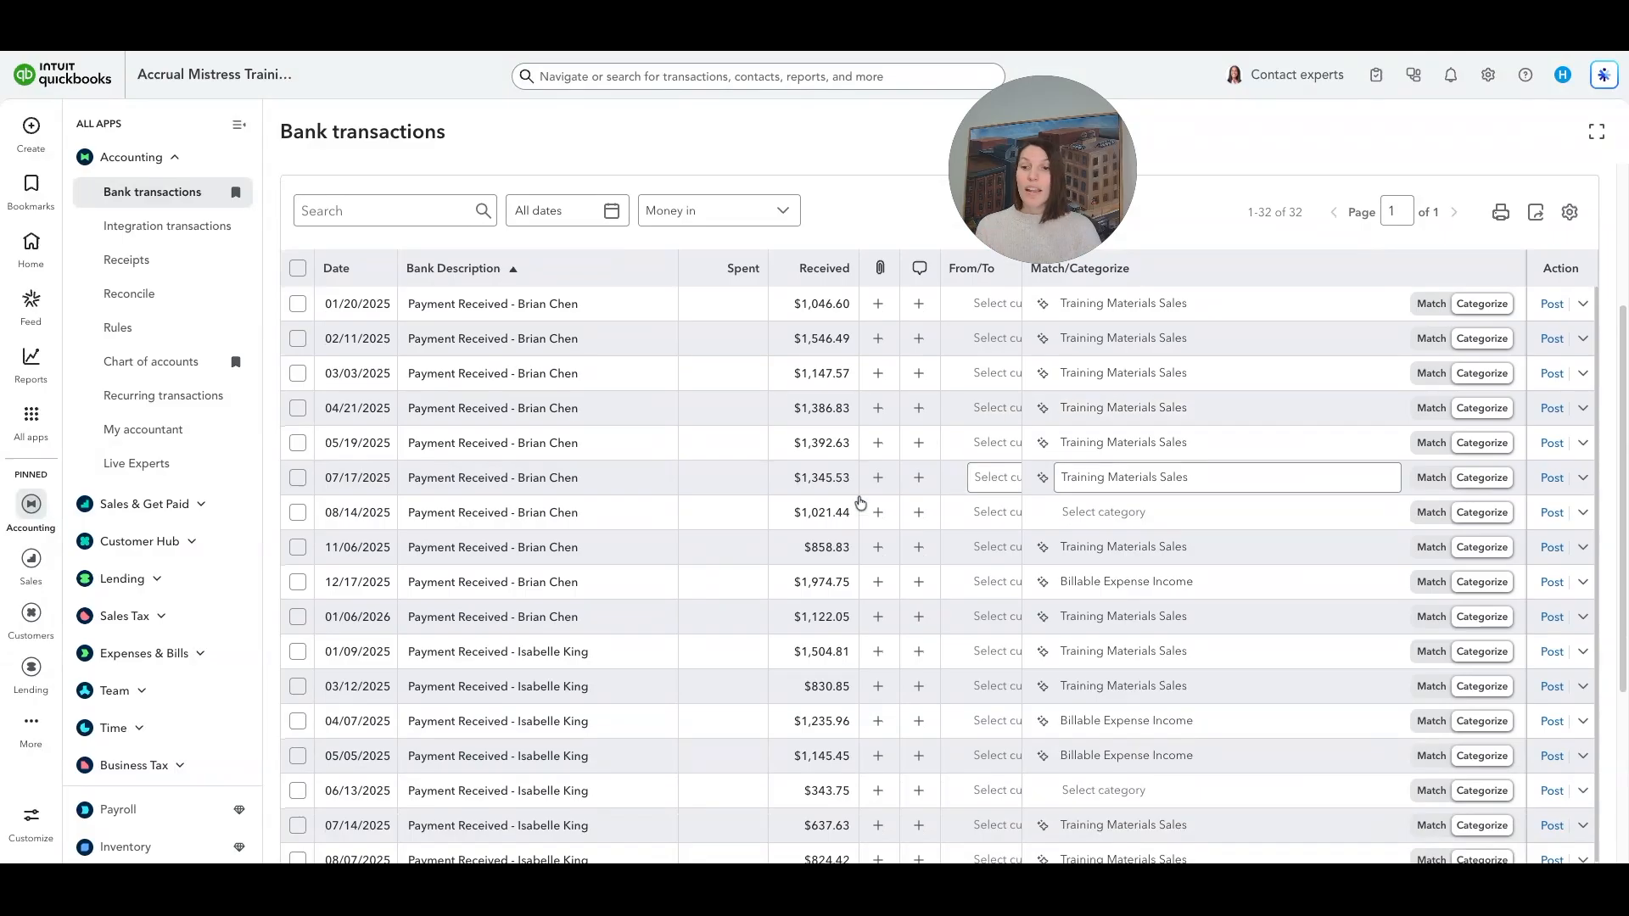
scroll(647, 660, "down", 4)
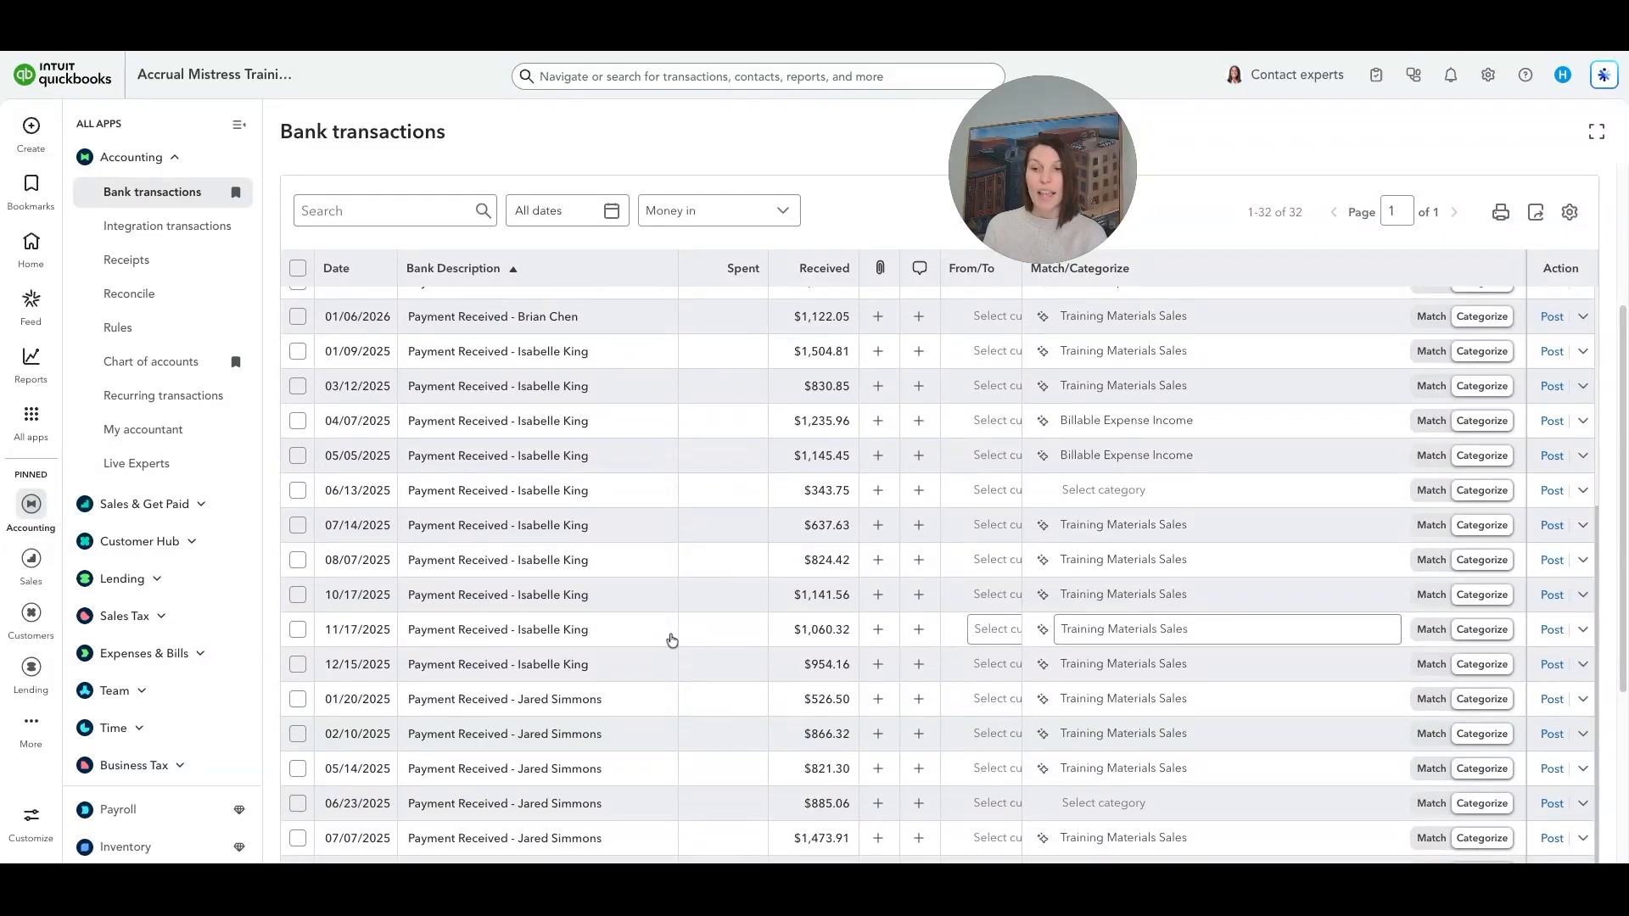
scroll(666, 628, "down", 4)
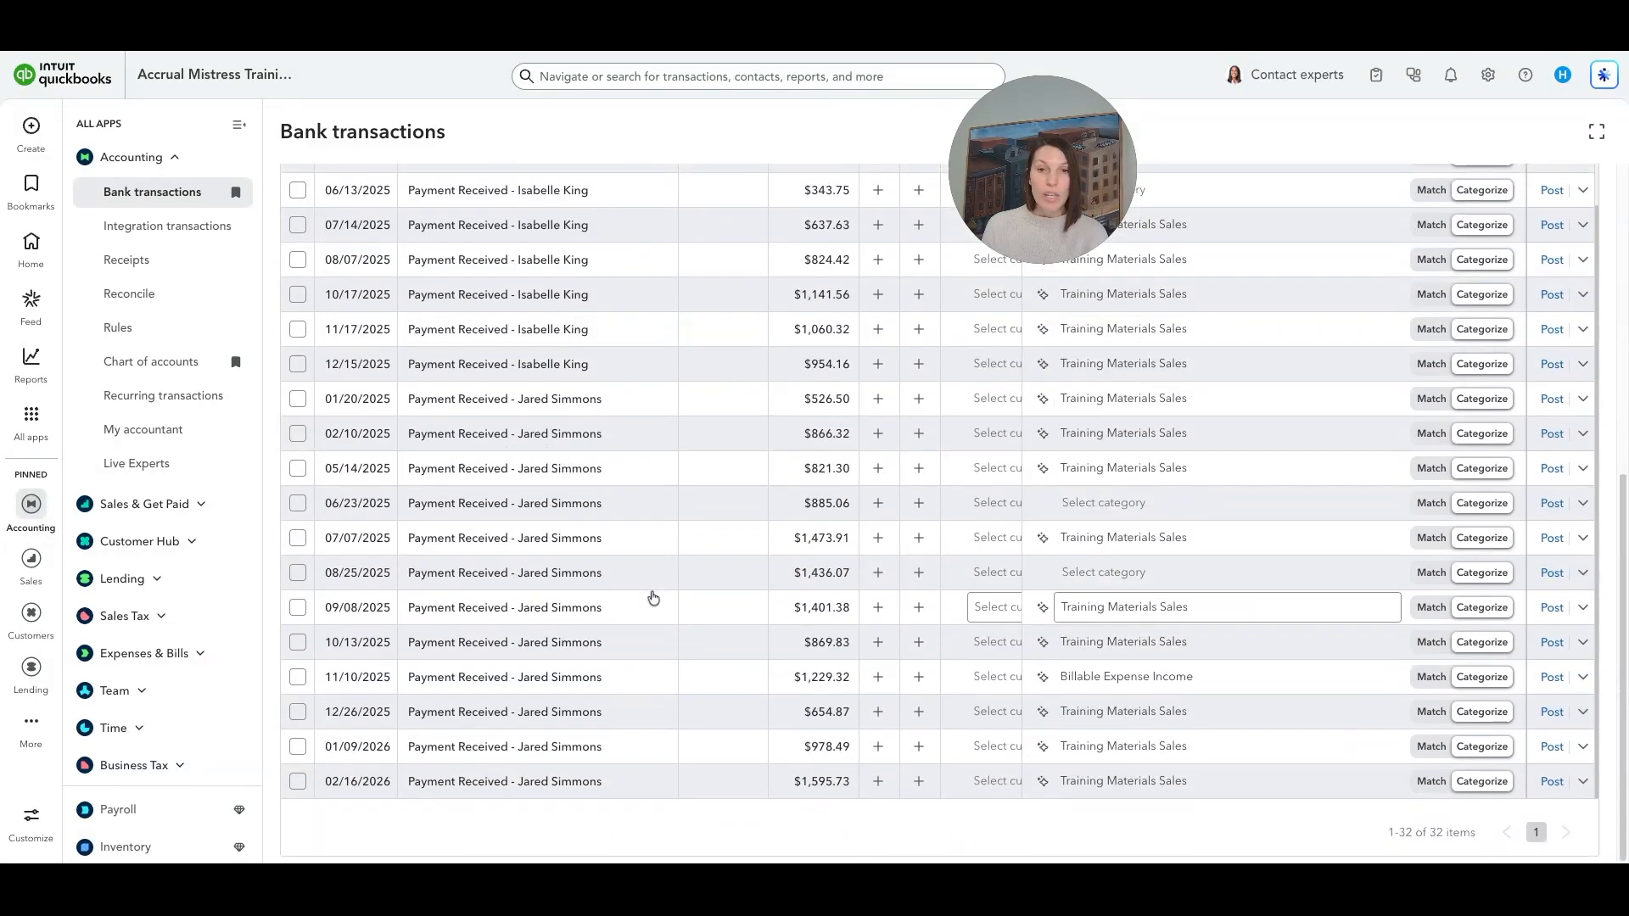
scroll(653, 598, "up", 3)
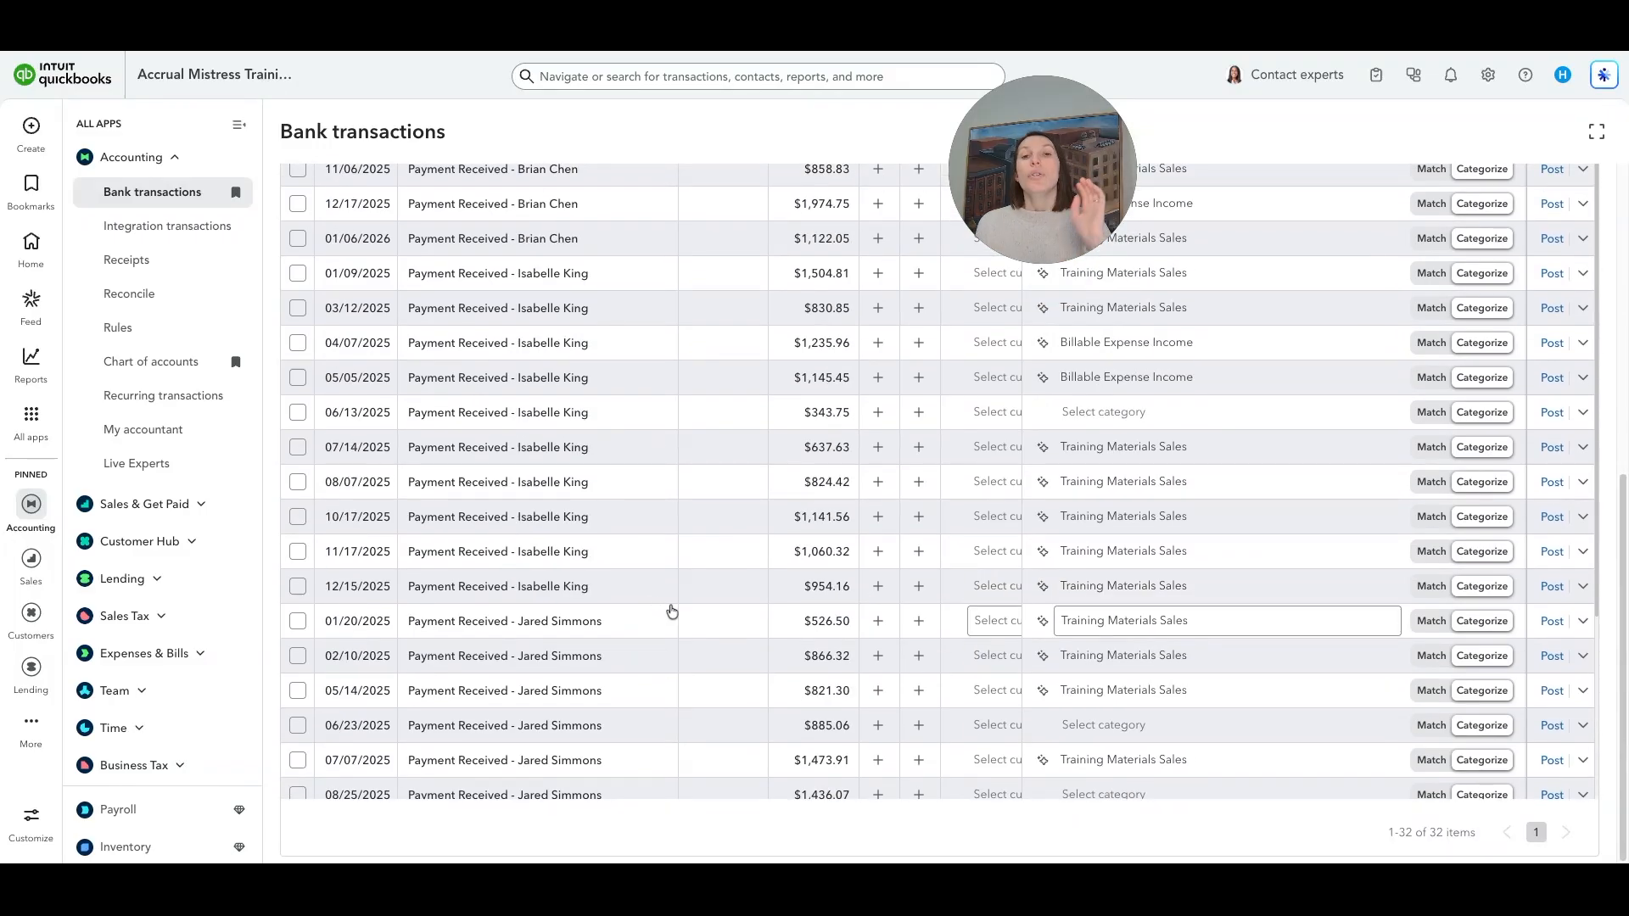
scroll(683, 606, "up", 5)
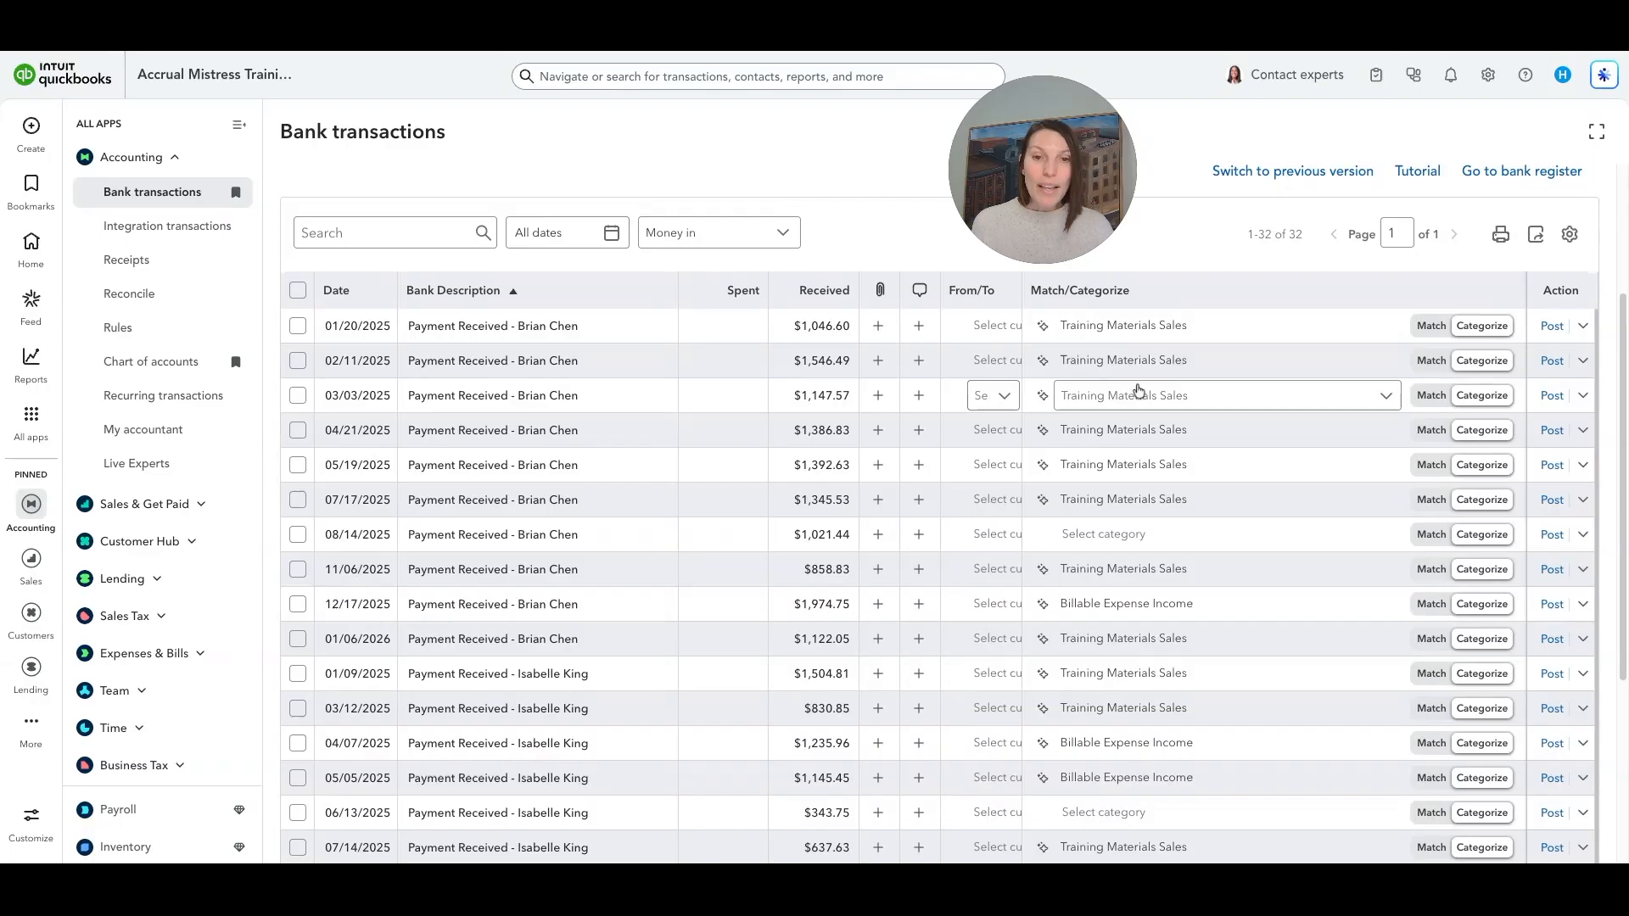
left_click(1114, 325)
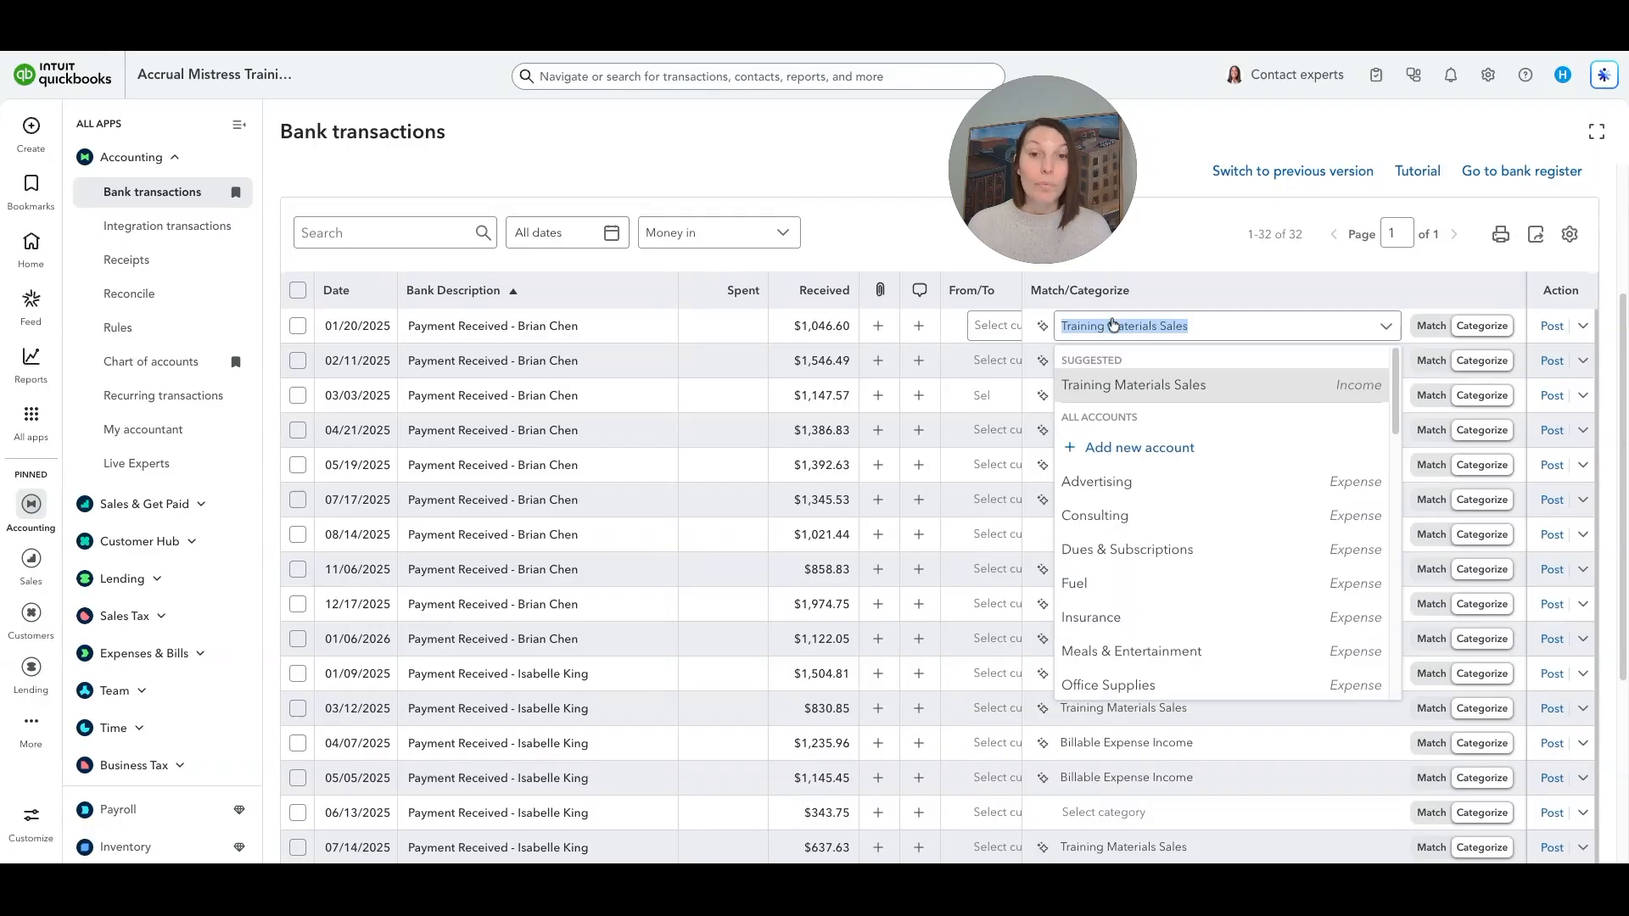
type("Book")
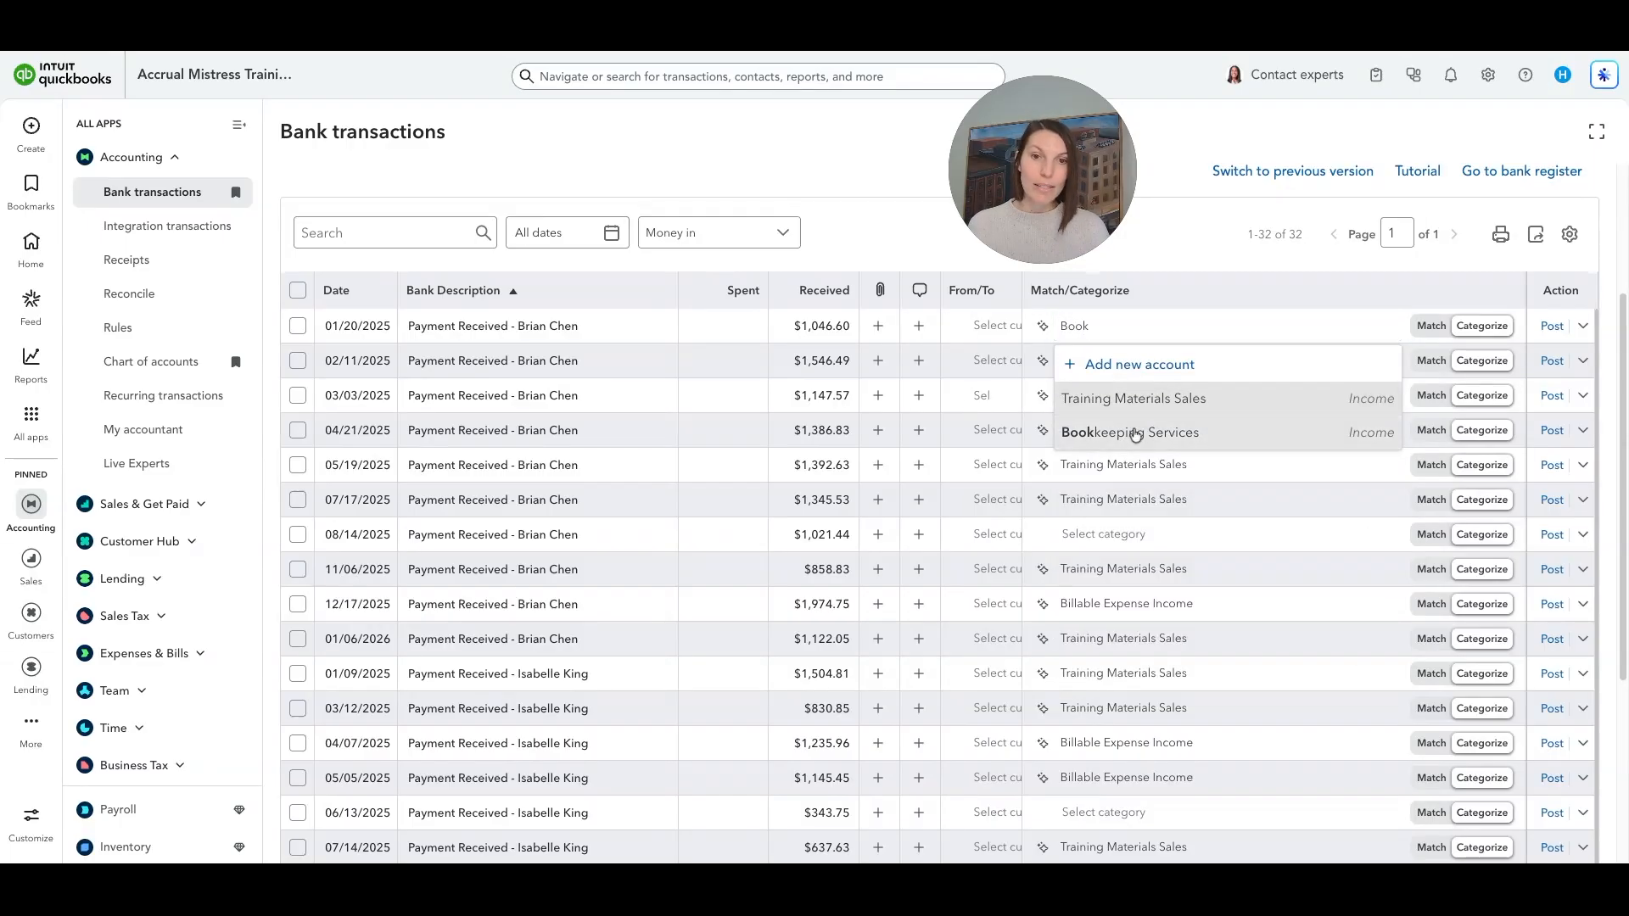
left_click(1135, 433)
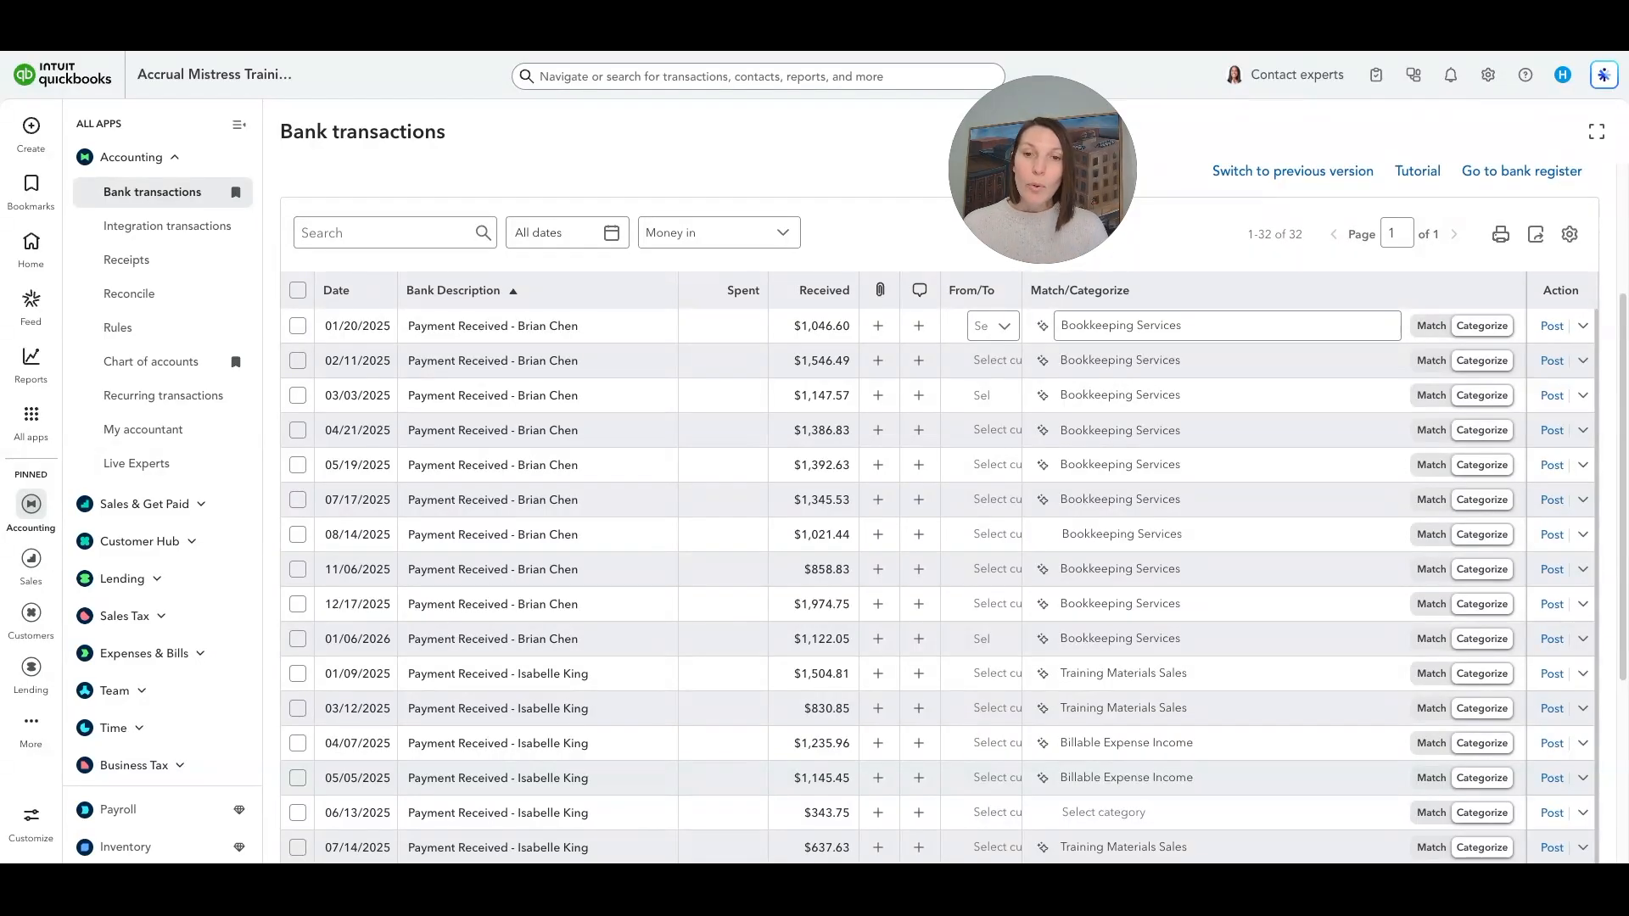
left_click(973, 332)
type("brian")
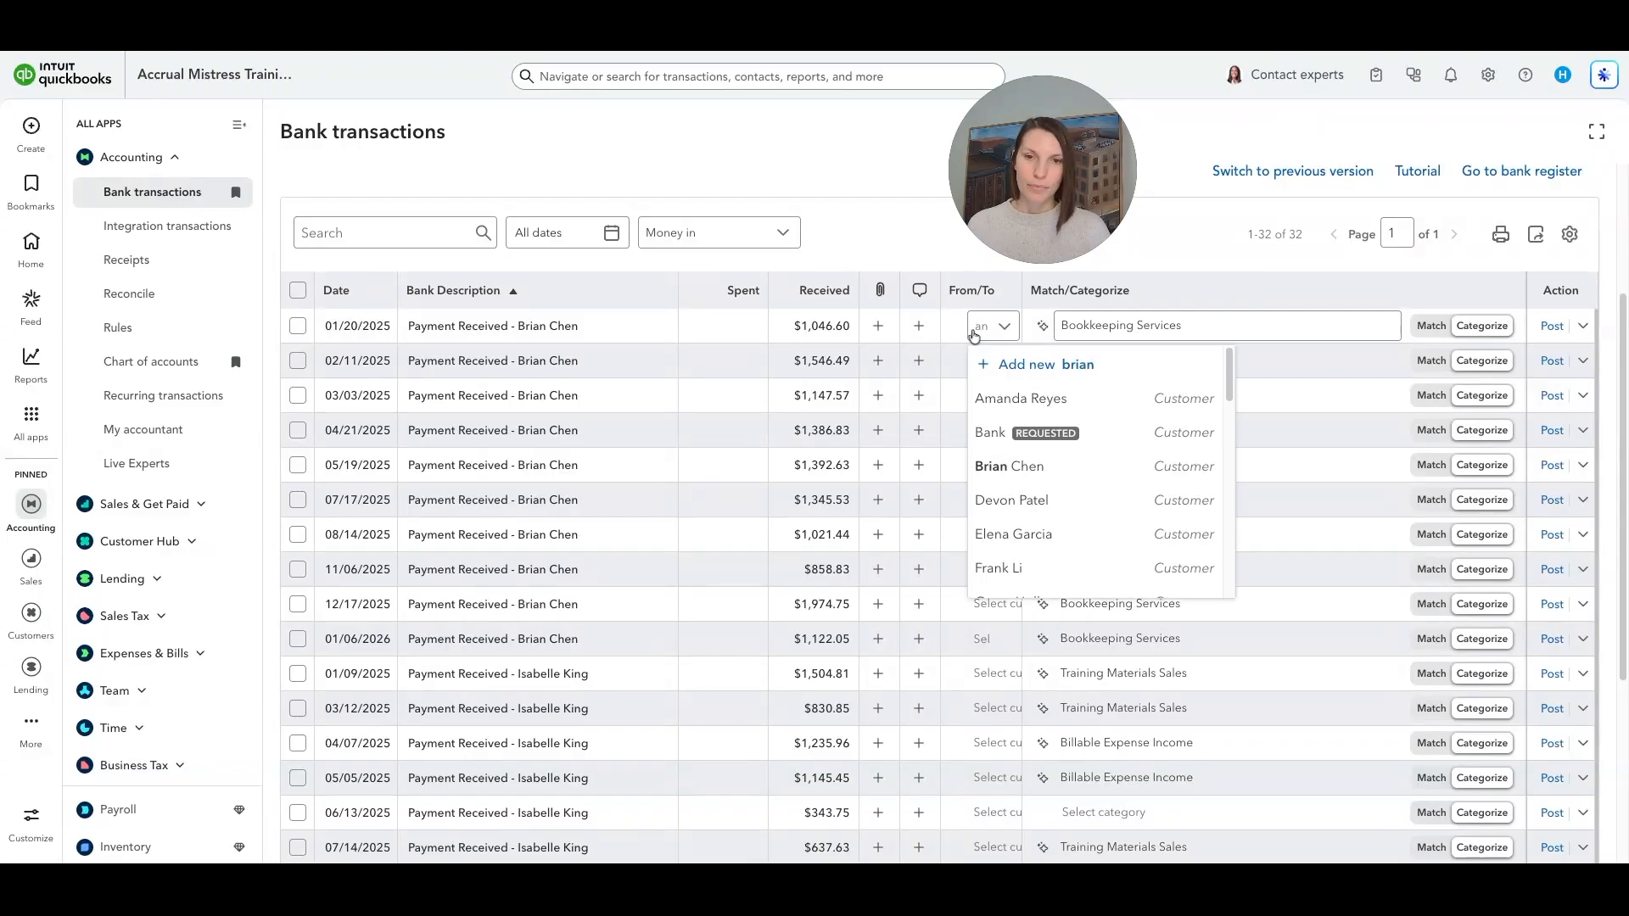
key("Return")
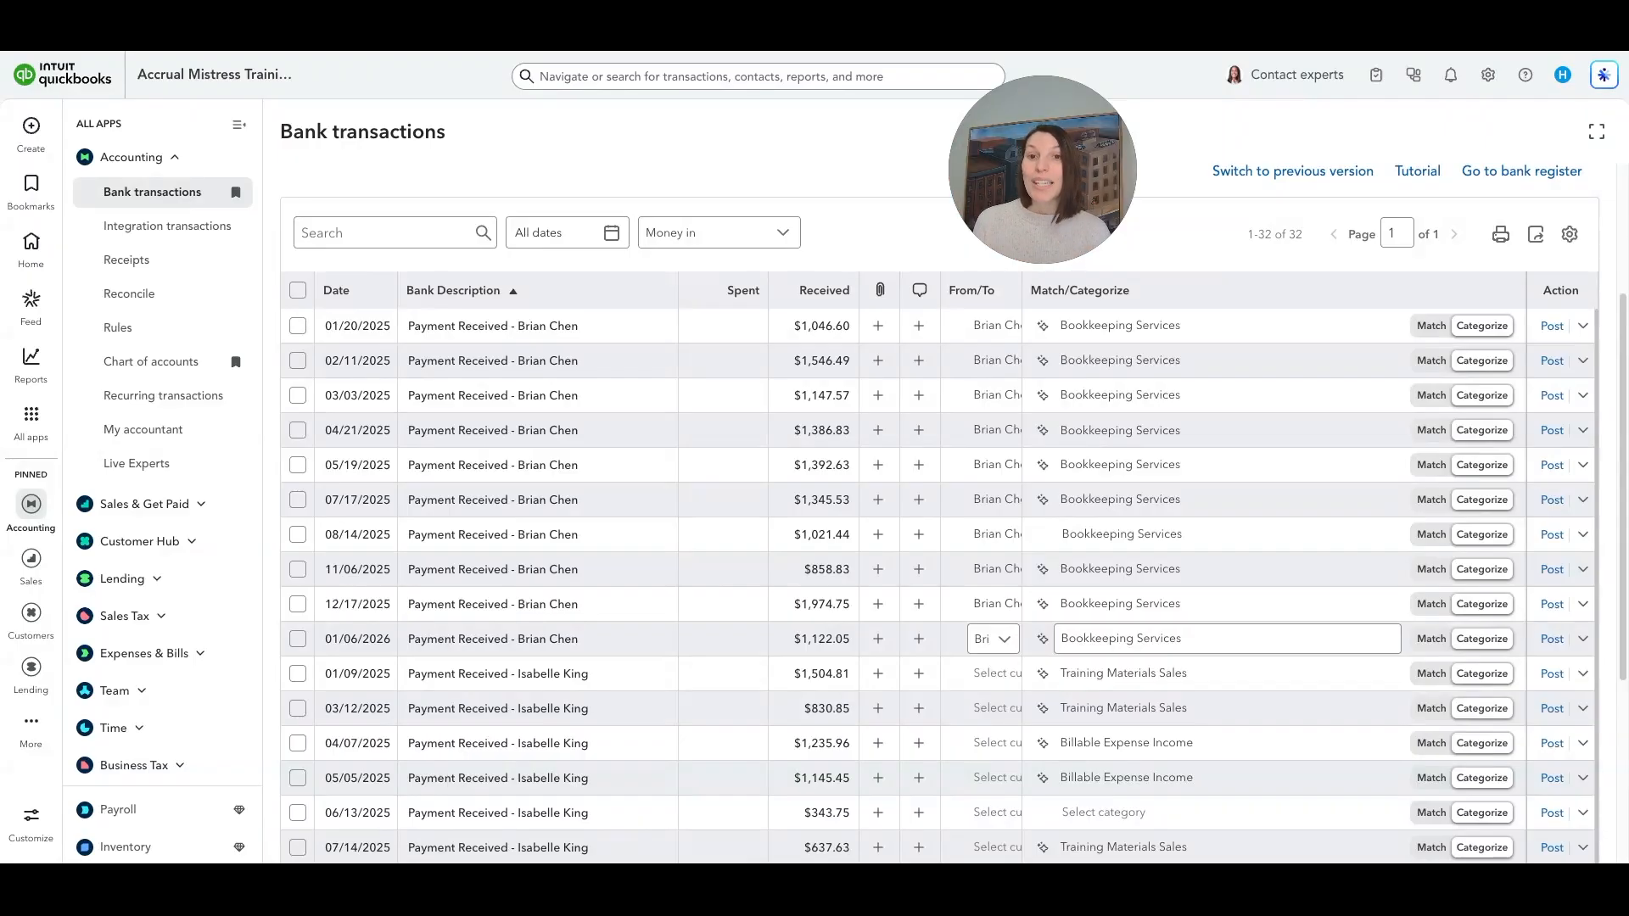
- Post the first customer's payments dated 01/20/2025 through 01/06/2026 as one batch
left_click(552, 545)
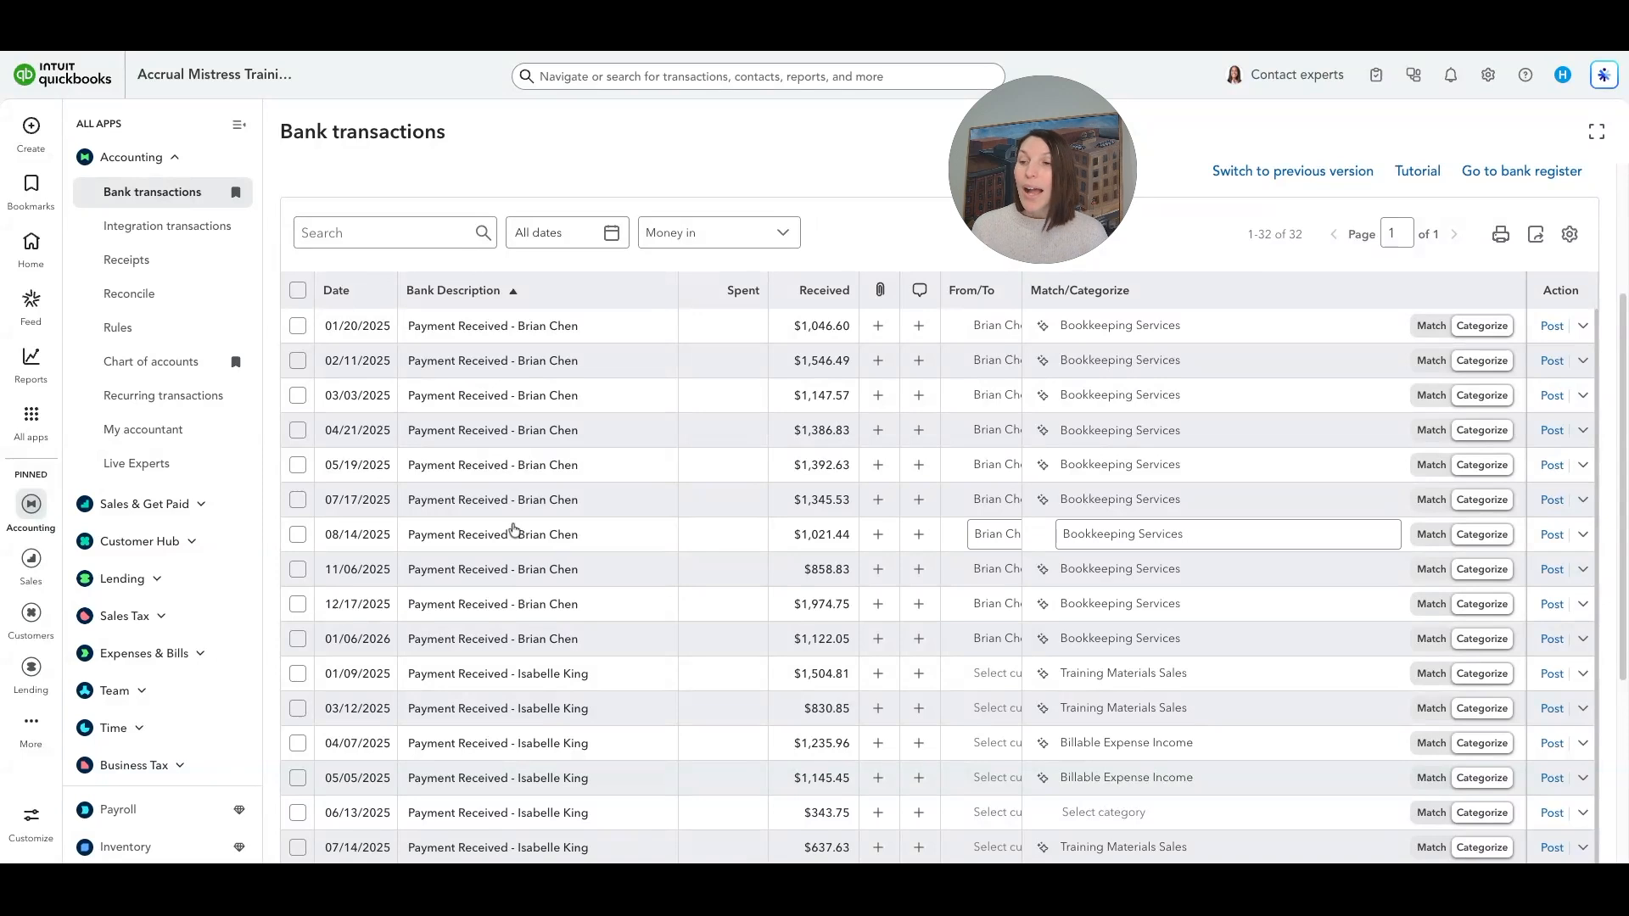
left_click(298, 327)
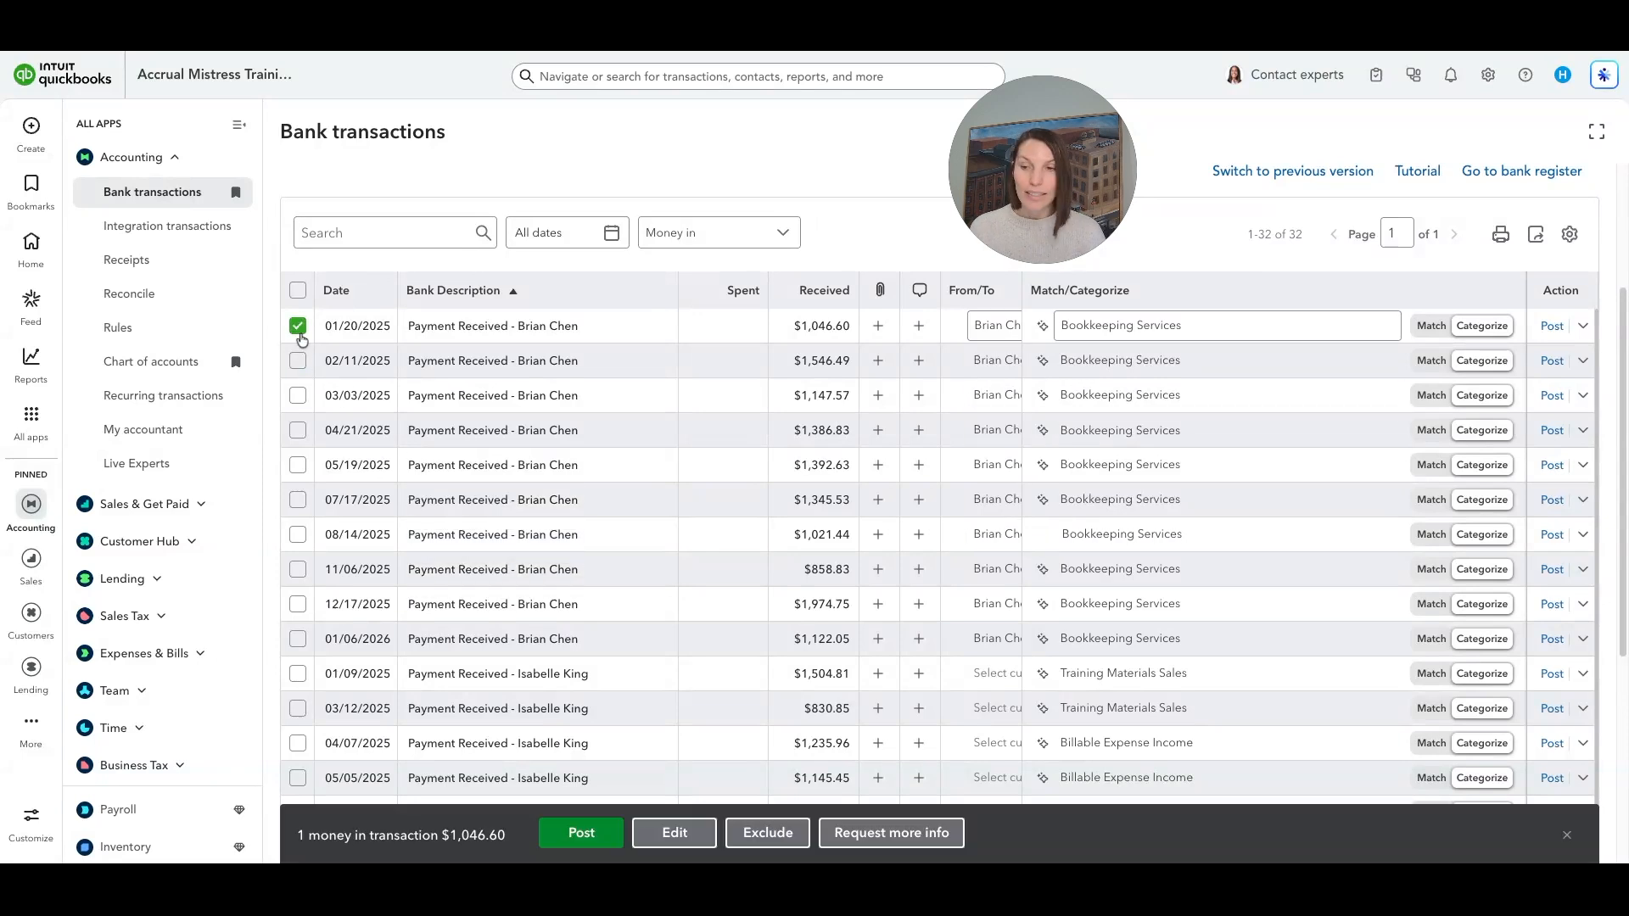
left_click(298, 641, "shift")
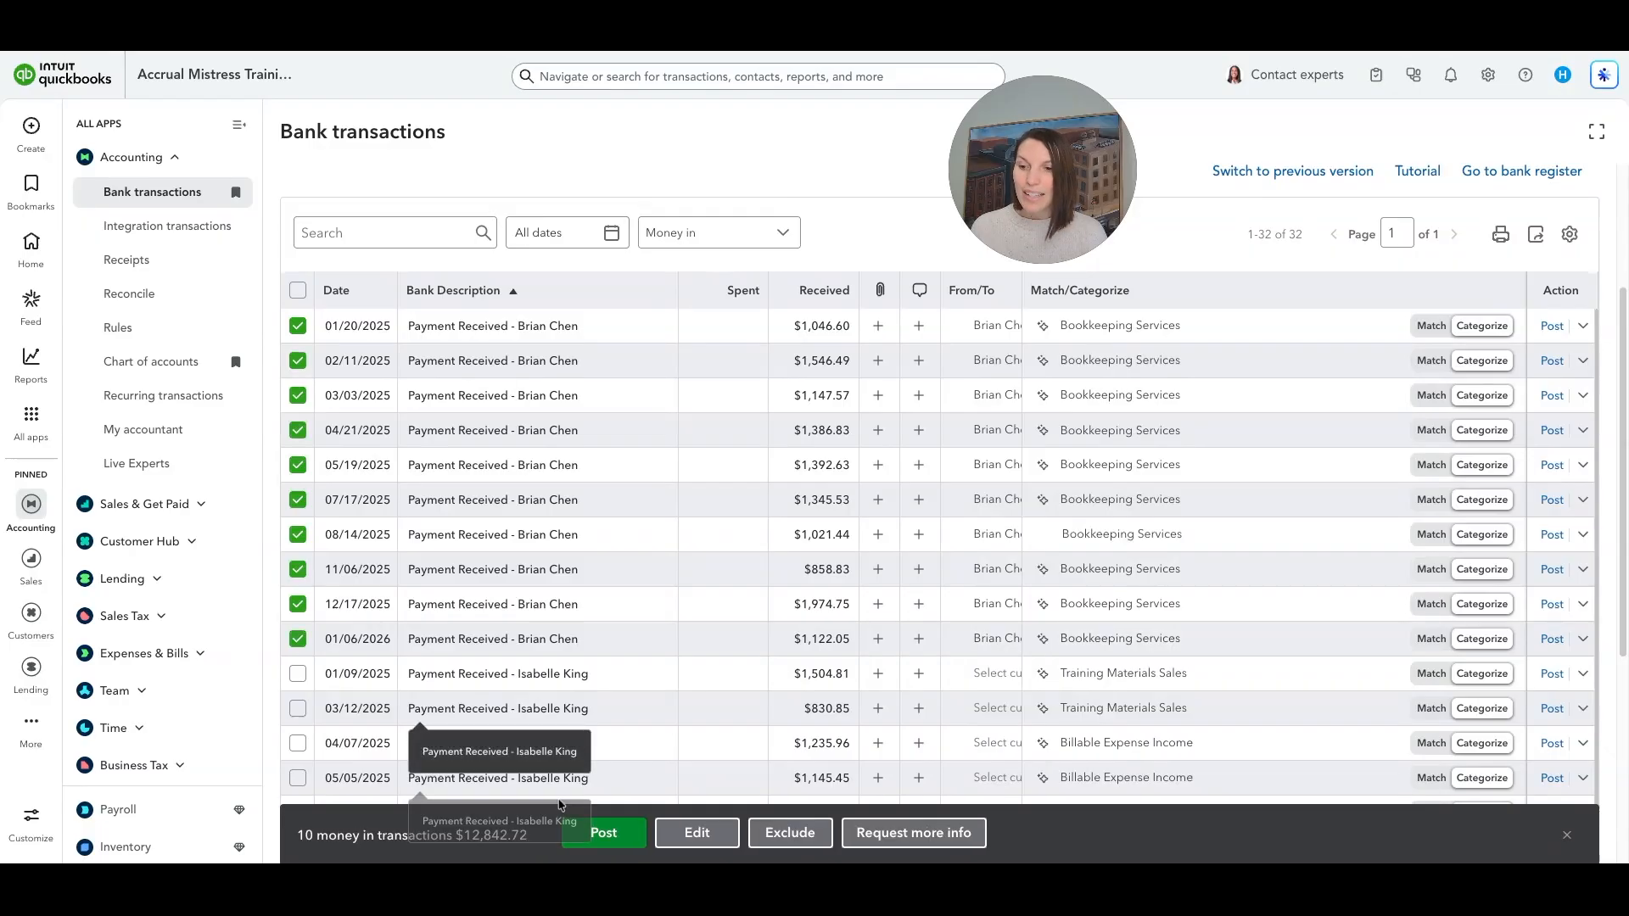
left_click(562, 833)
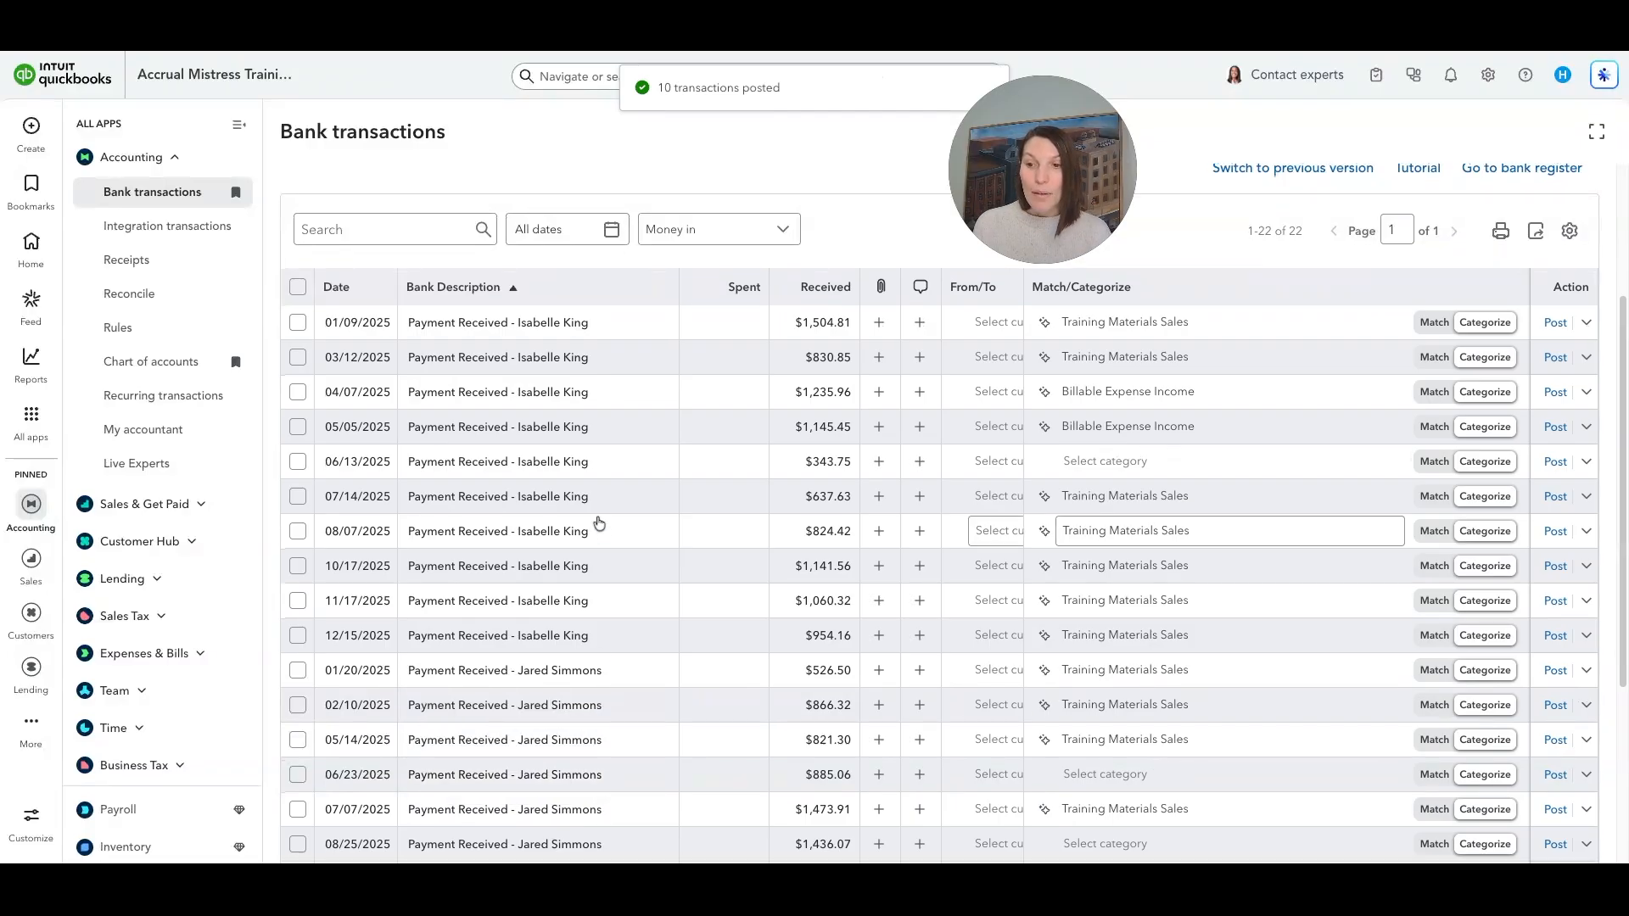
- Categorize the next customer's payments, starting with $1,504.81 on 01/09/2025, as Bookkeeping Services and assign the customer named in the bank description
scroll(599, 524, "down", 3)
scroll(619, 640, "up", 6)
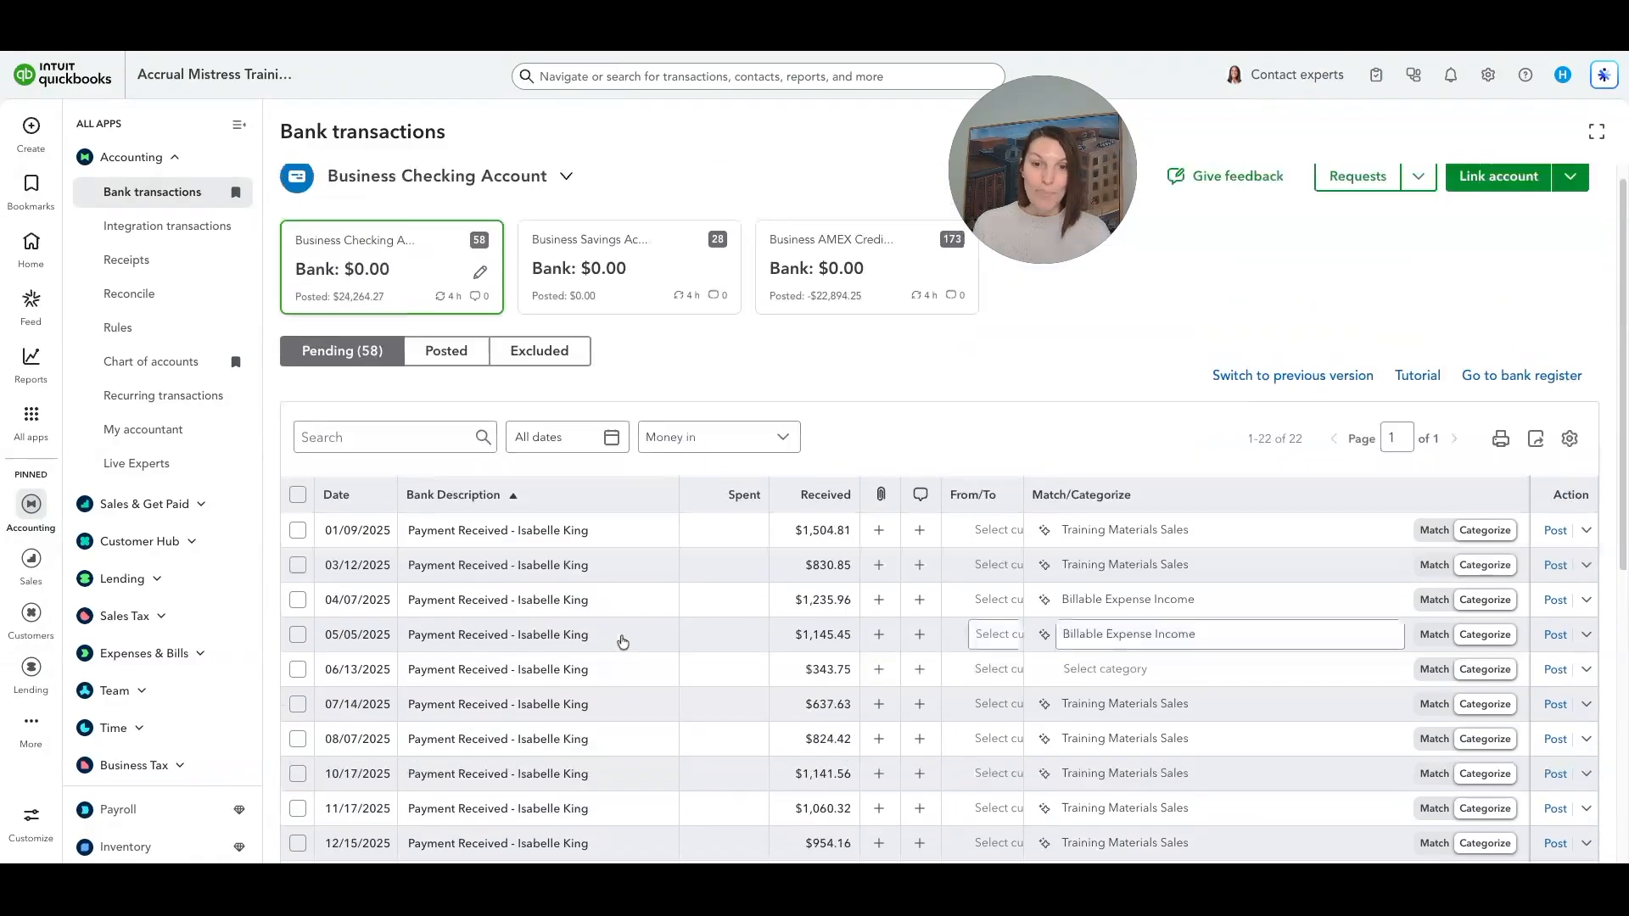
scroll(639, 650, "down", 4)
scroll(758, 632, "up", 4)
left_click(1137, 553)
type("Book")
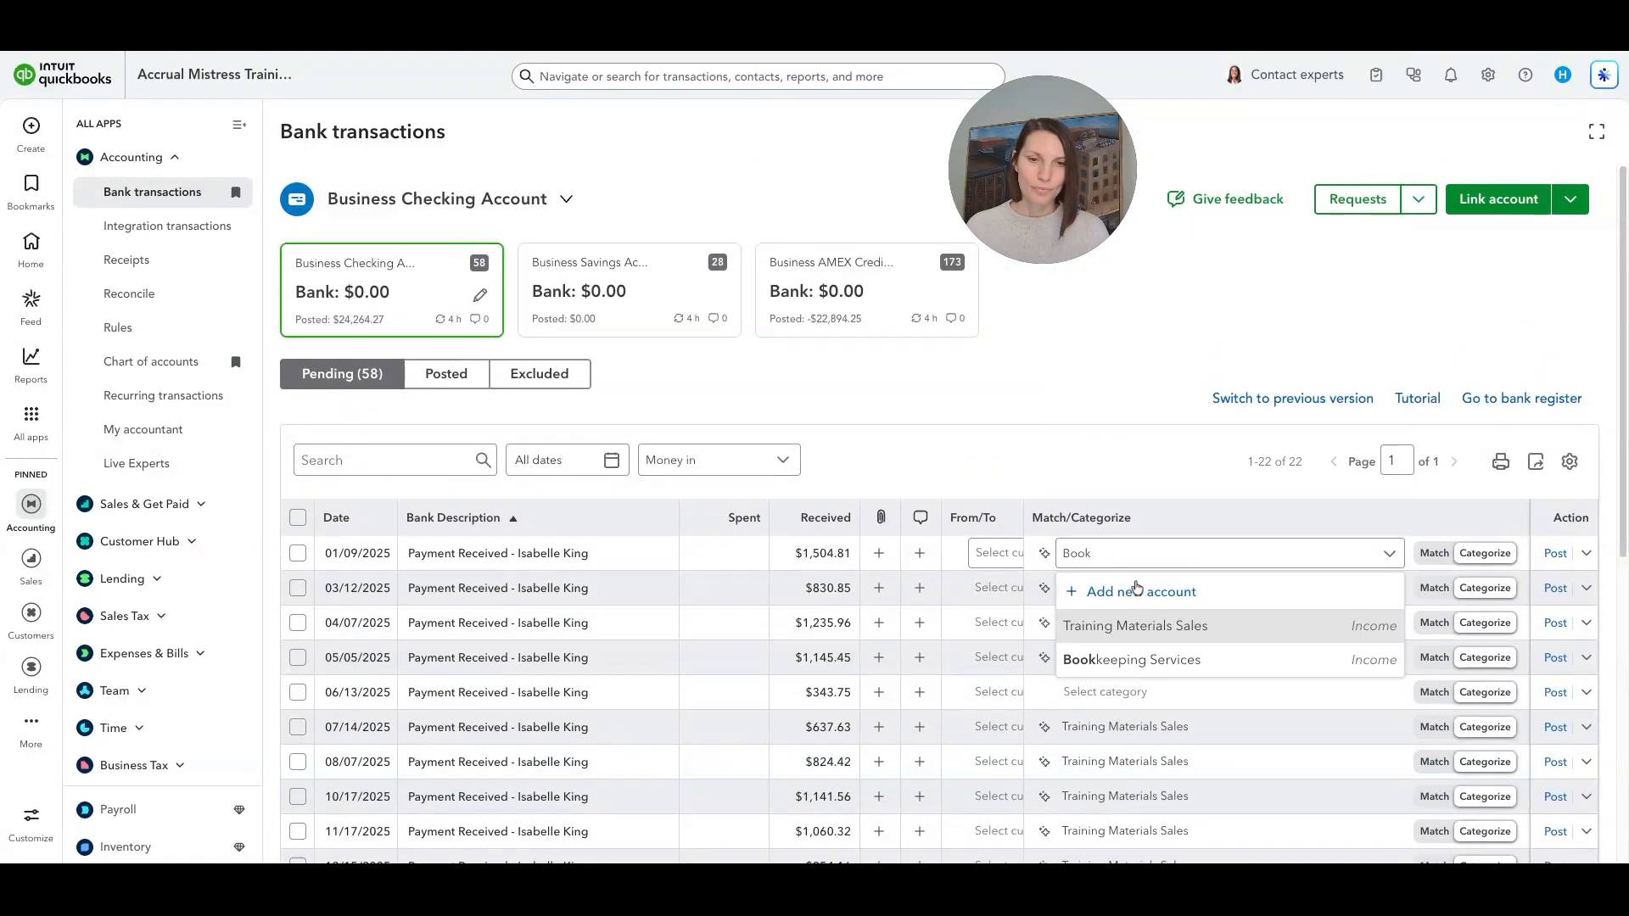
left_click(1103, 661)
left_click(978, 562)
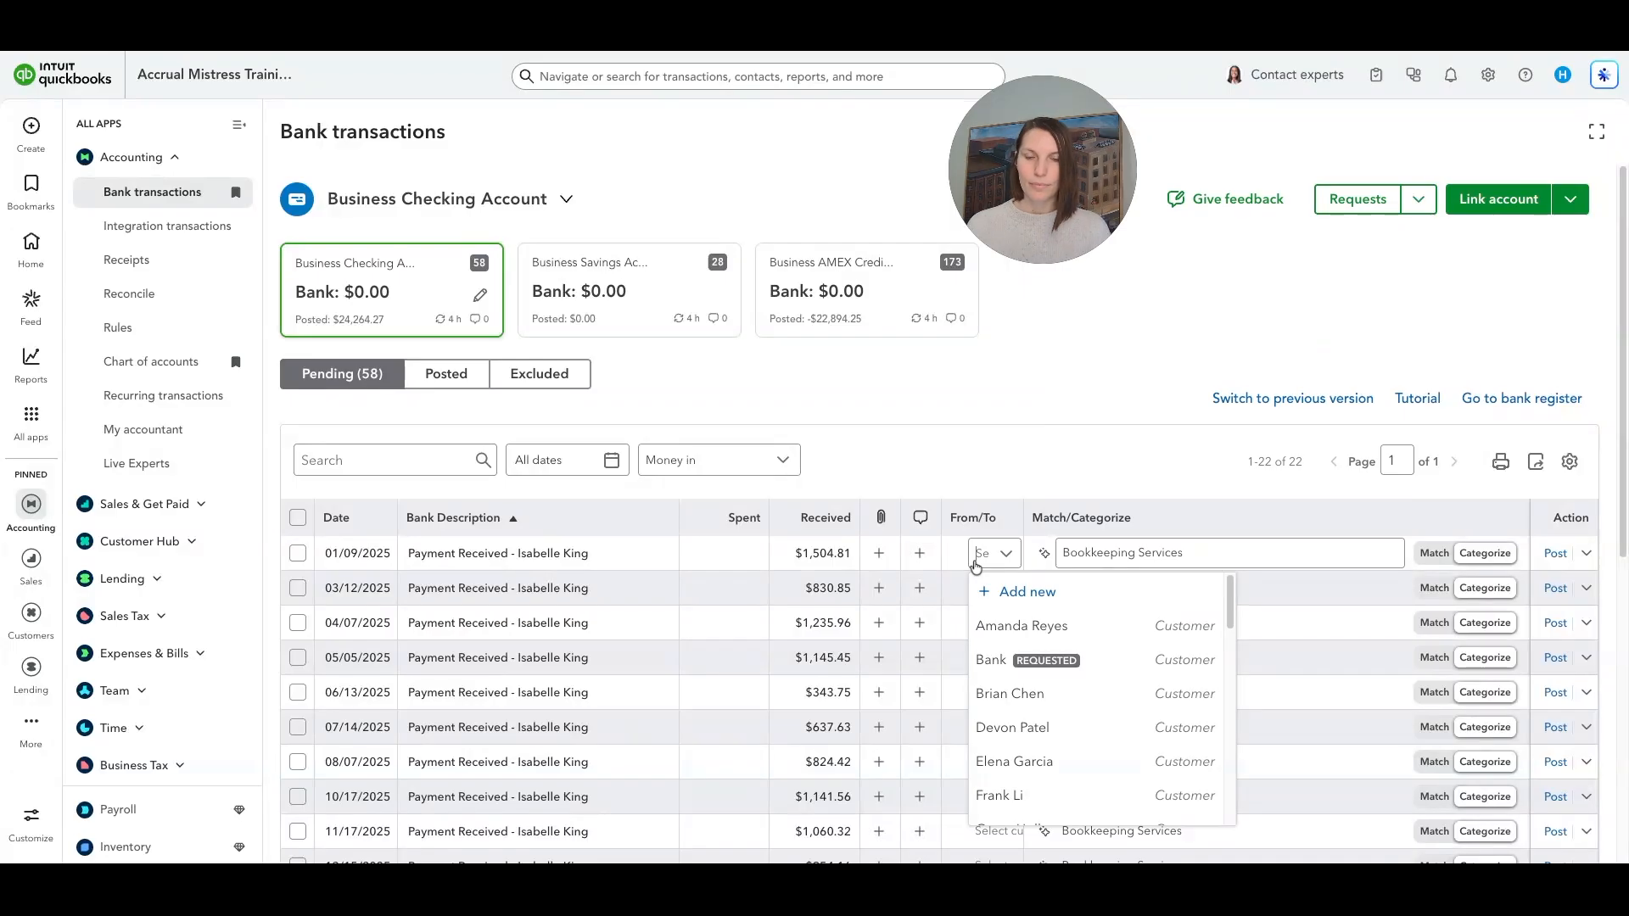
type("Isa")
left_click(1018, 625)
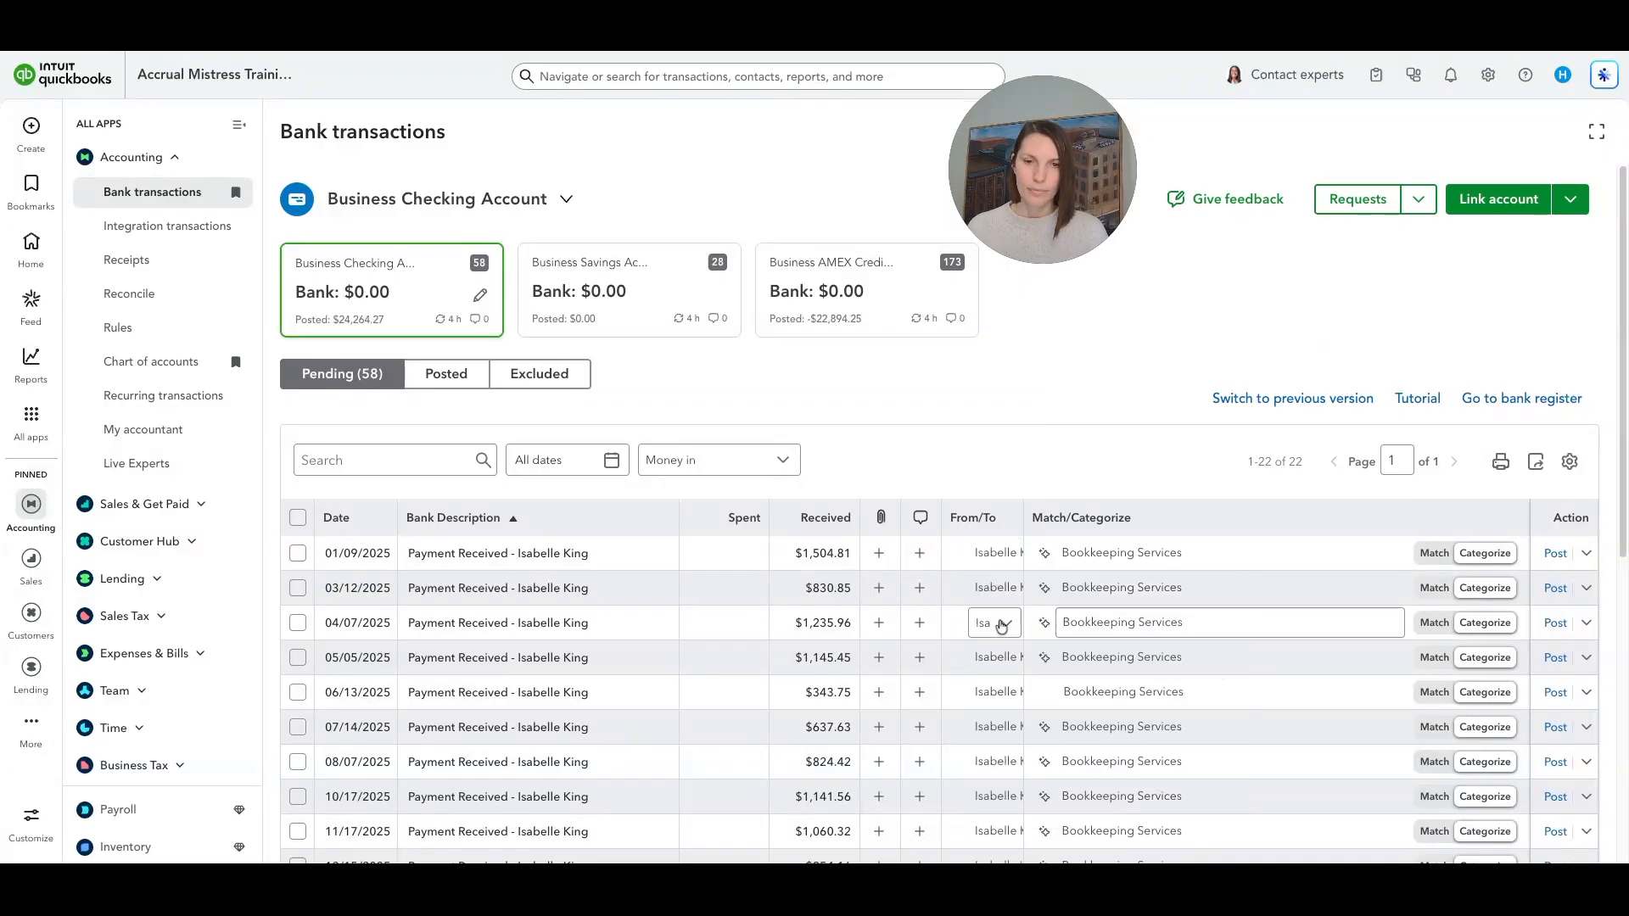
- Categorize the last customer's payments, starting with $526.50 on 01/20/2025, as Bookkeeping Services and assign the customer named in the bank description
scroll(998, 523, "down", 4)
left_click(1120, 529)
type("Book")
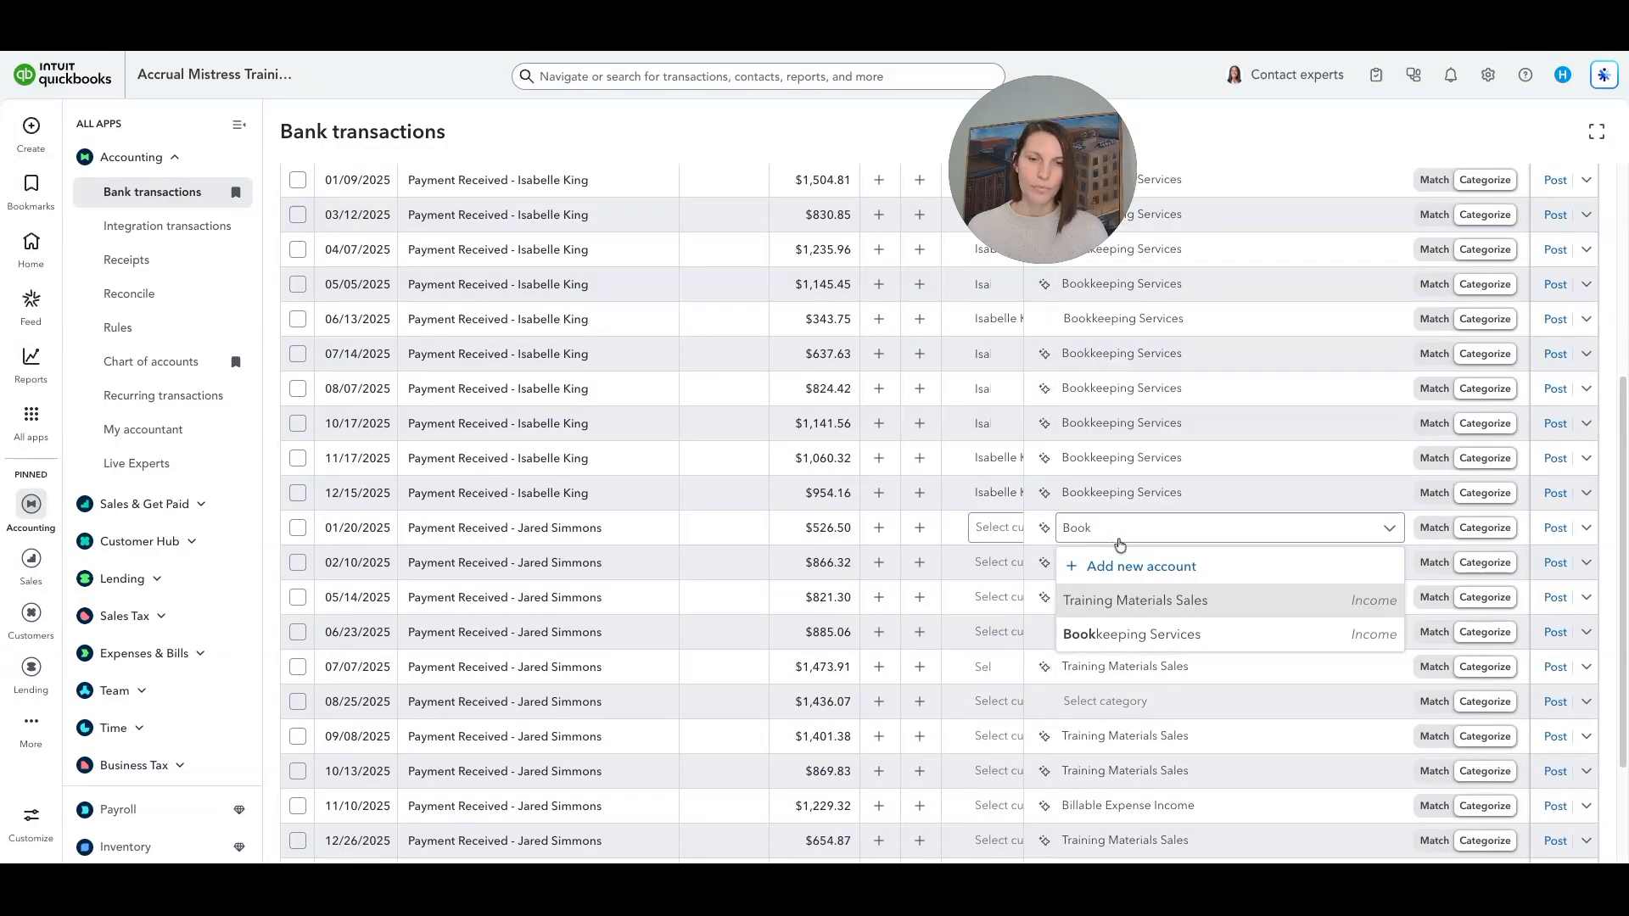
left_click(1131, 635)
left_click(994, 530)
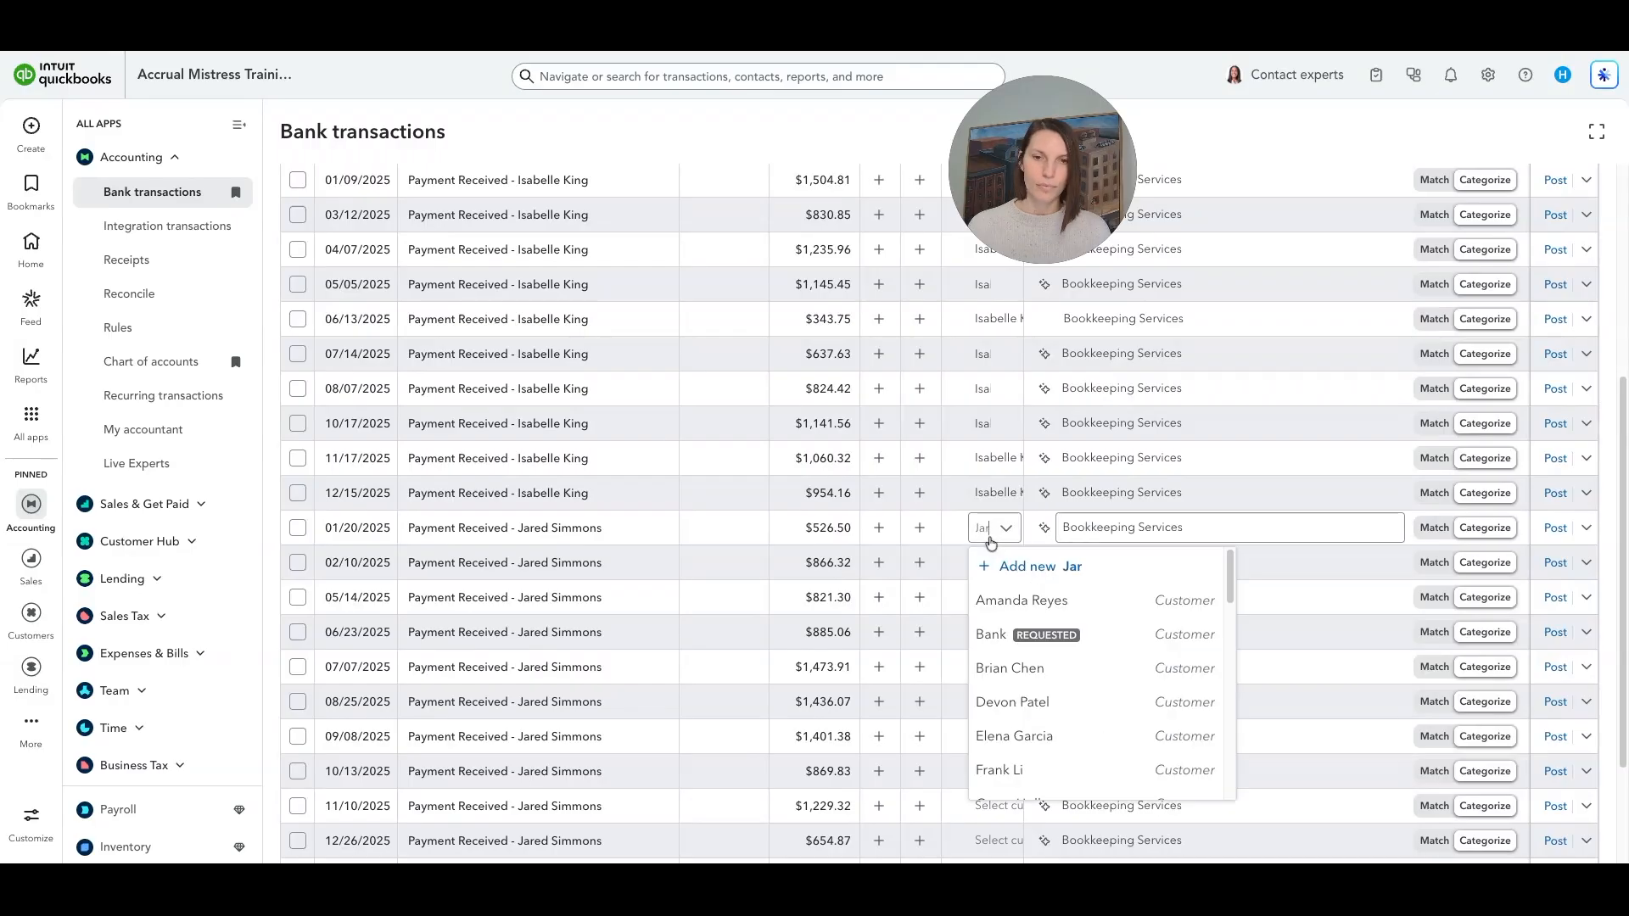
type("Jar")
left_click(1000, 598)
scroll(998, 611, "down", 2)
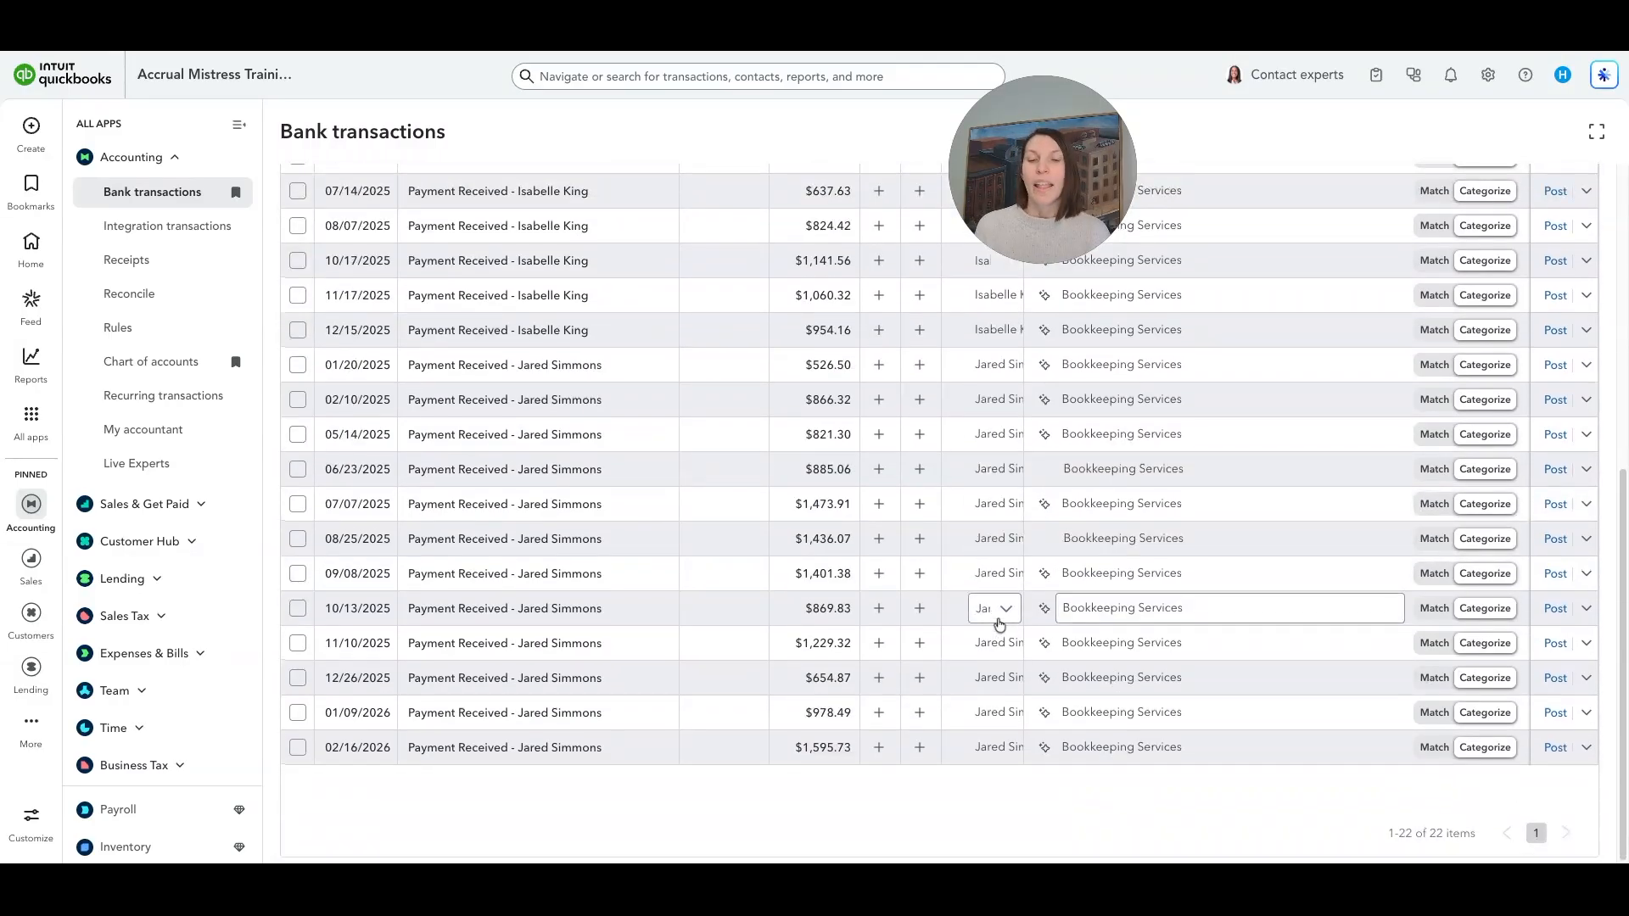
- Post all the remaining money-in customer payments together and set the pending list filter back to all transactions
scroll(999, 624, "up", 5)
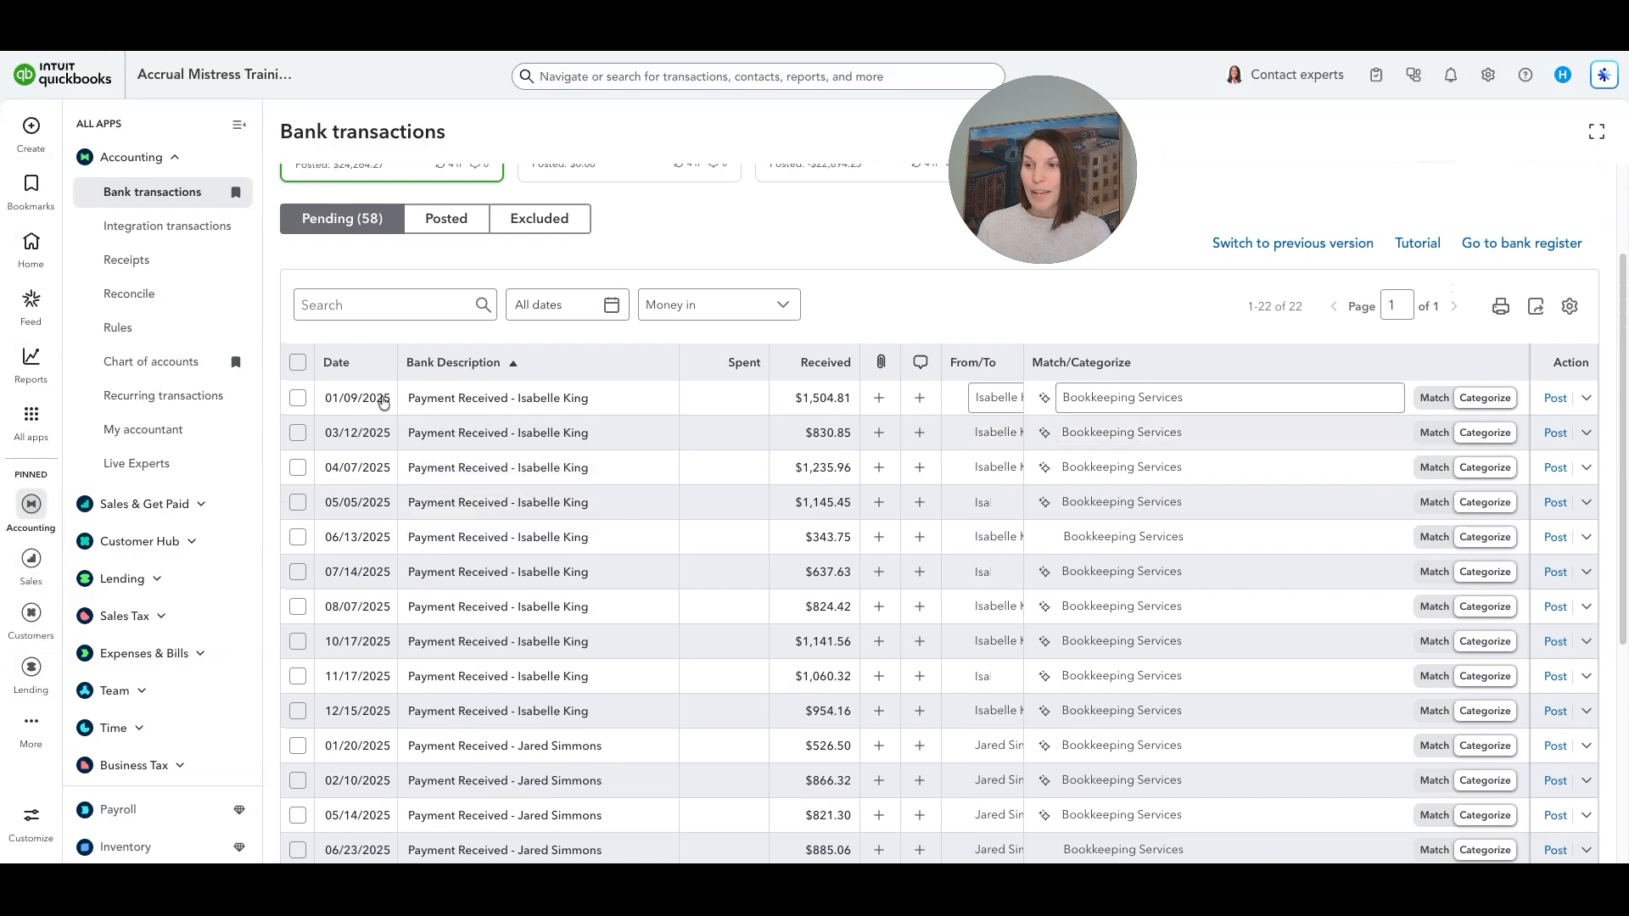
left_click(297, 362)
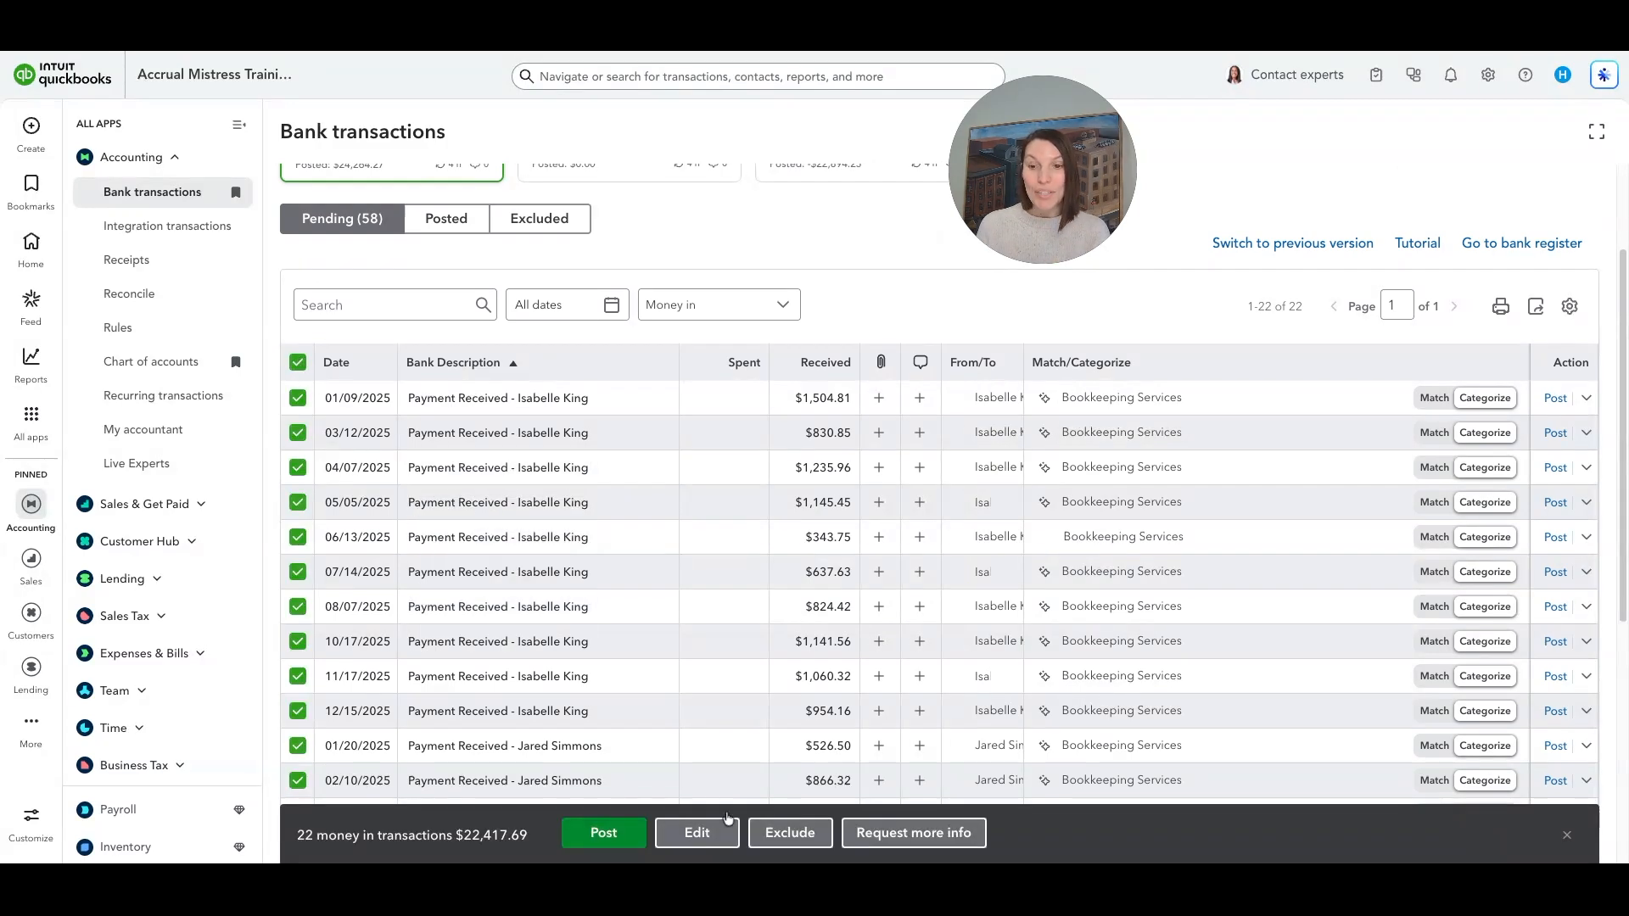
left_click(632, 840)
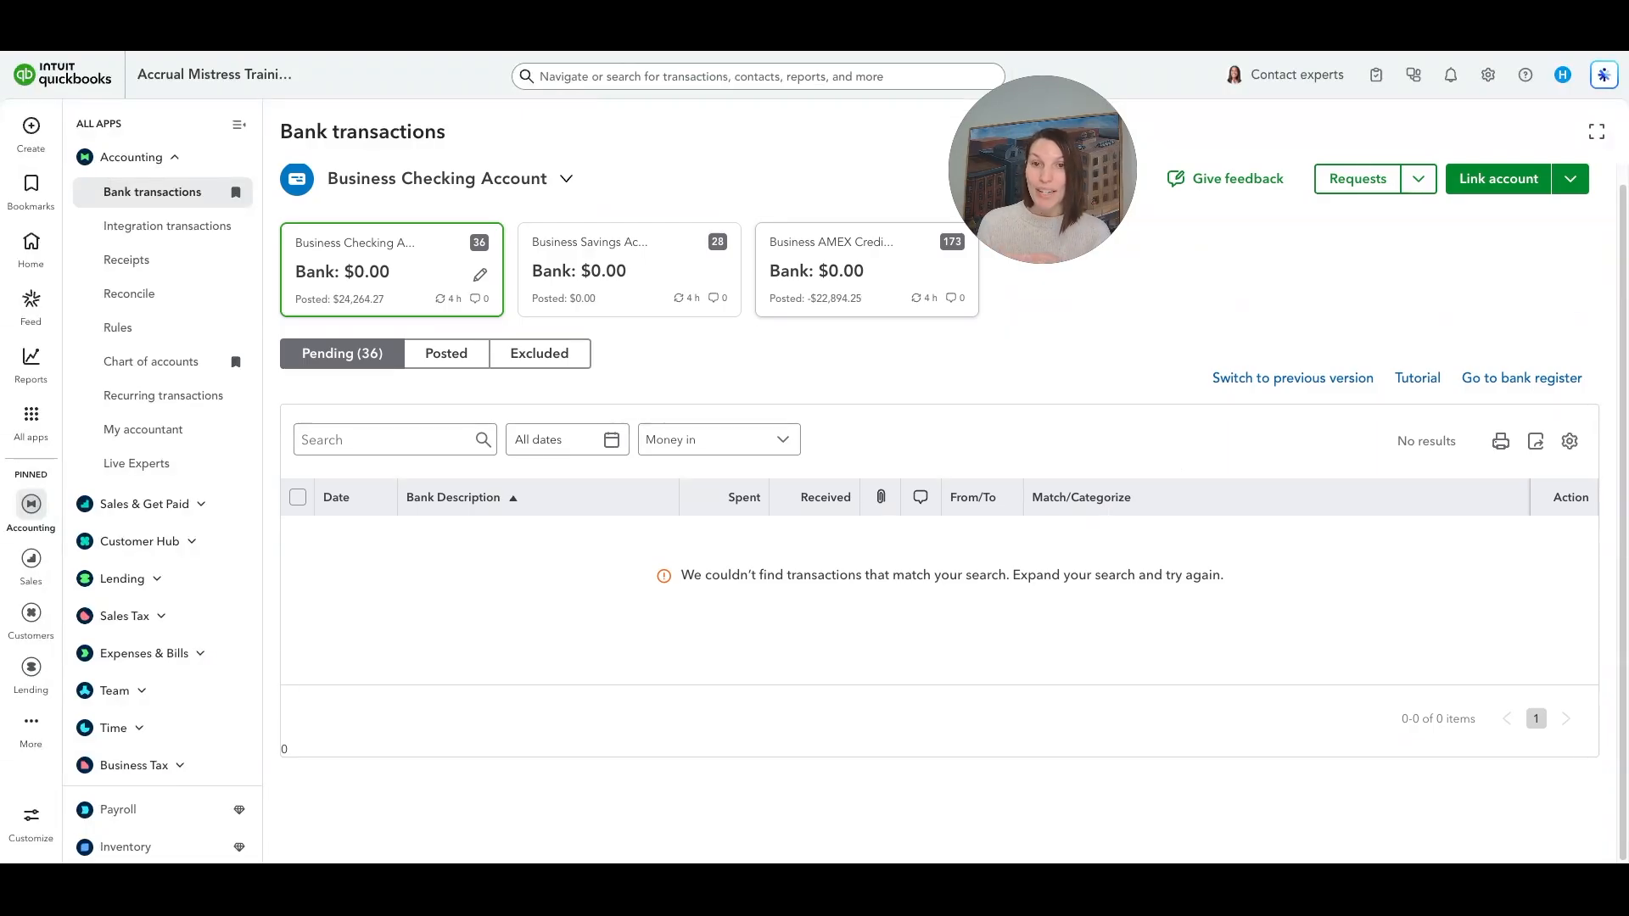
left_click(789, 446)
left_click(725, 473)
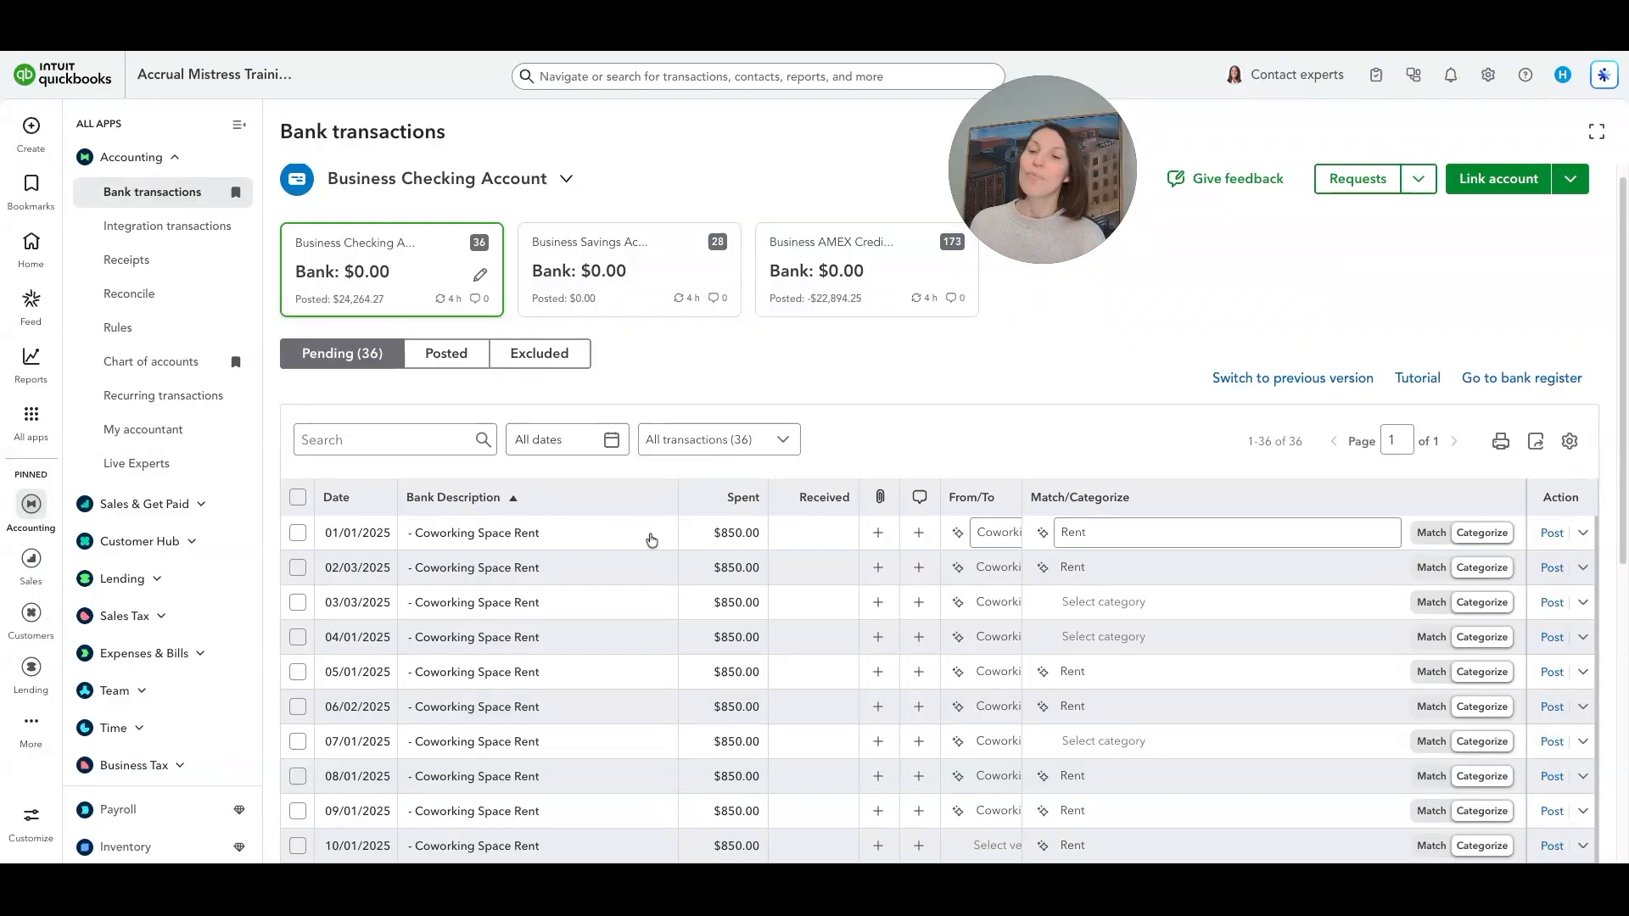
- Review the remaining pending money-out transactions in the checking account and their suggested categories and pairings
scroll(651, 548, "down", 1)
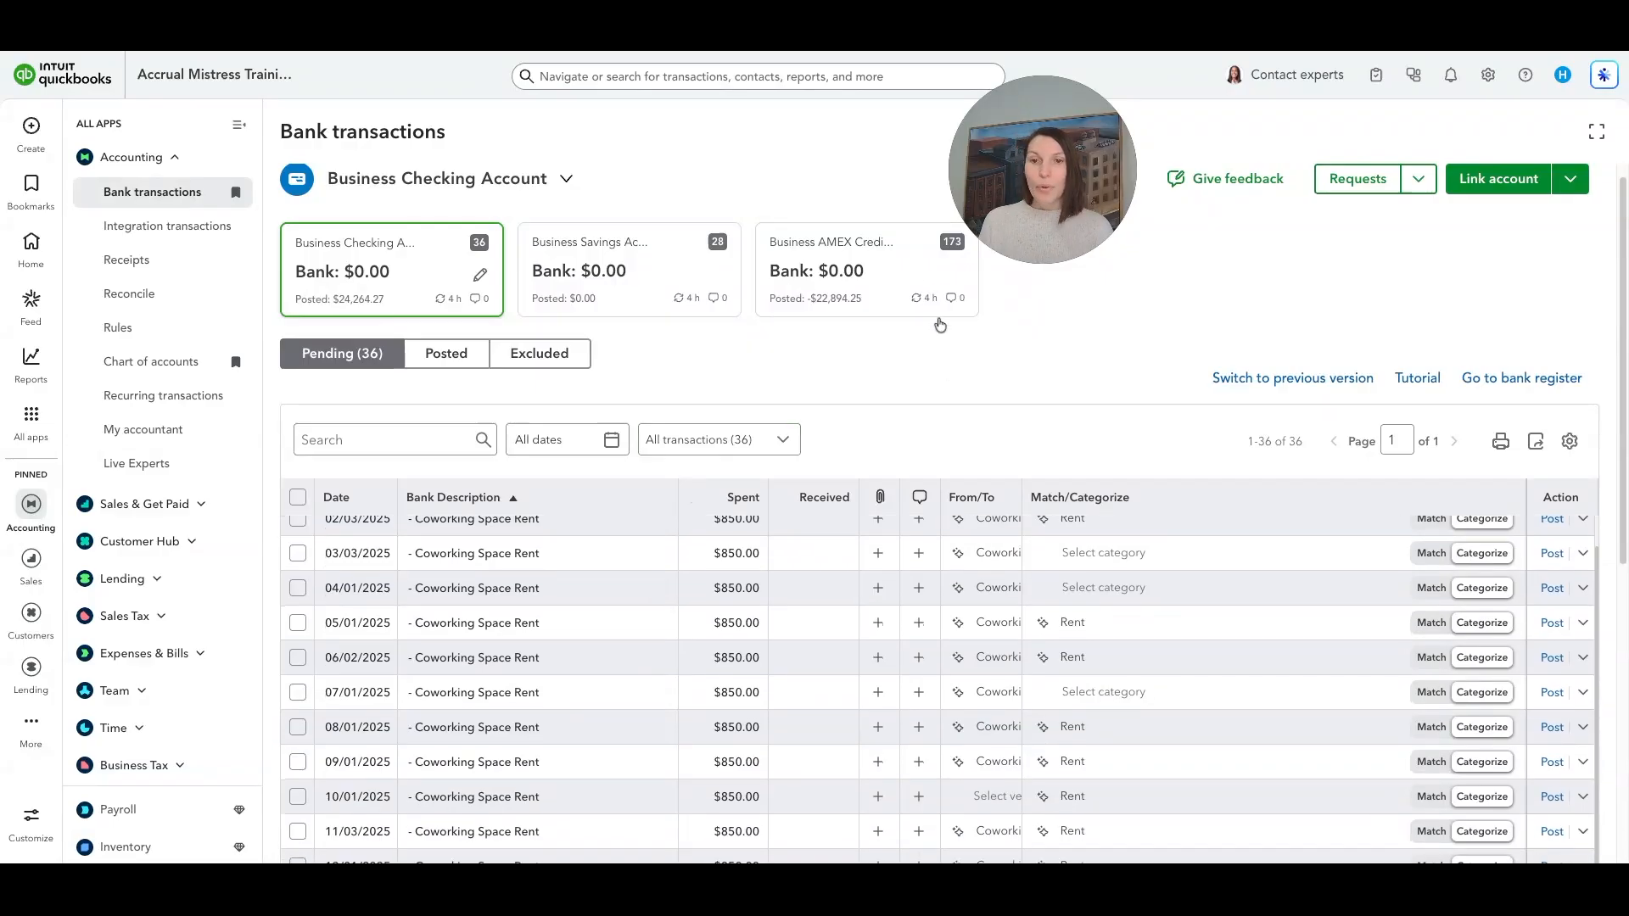
scroll(946, 357, "down", 2)
scroll(951, 347, "down", 2)
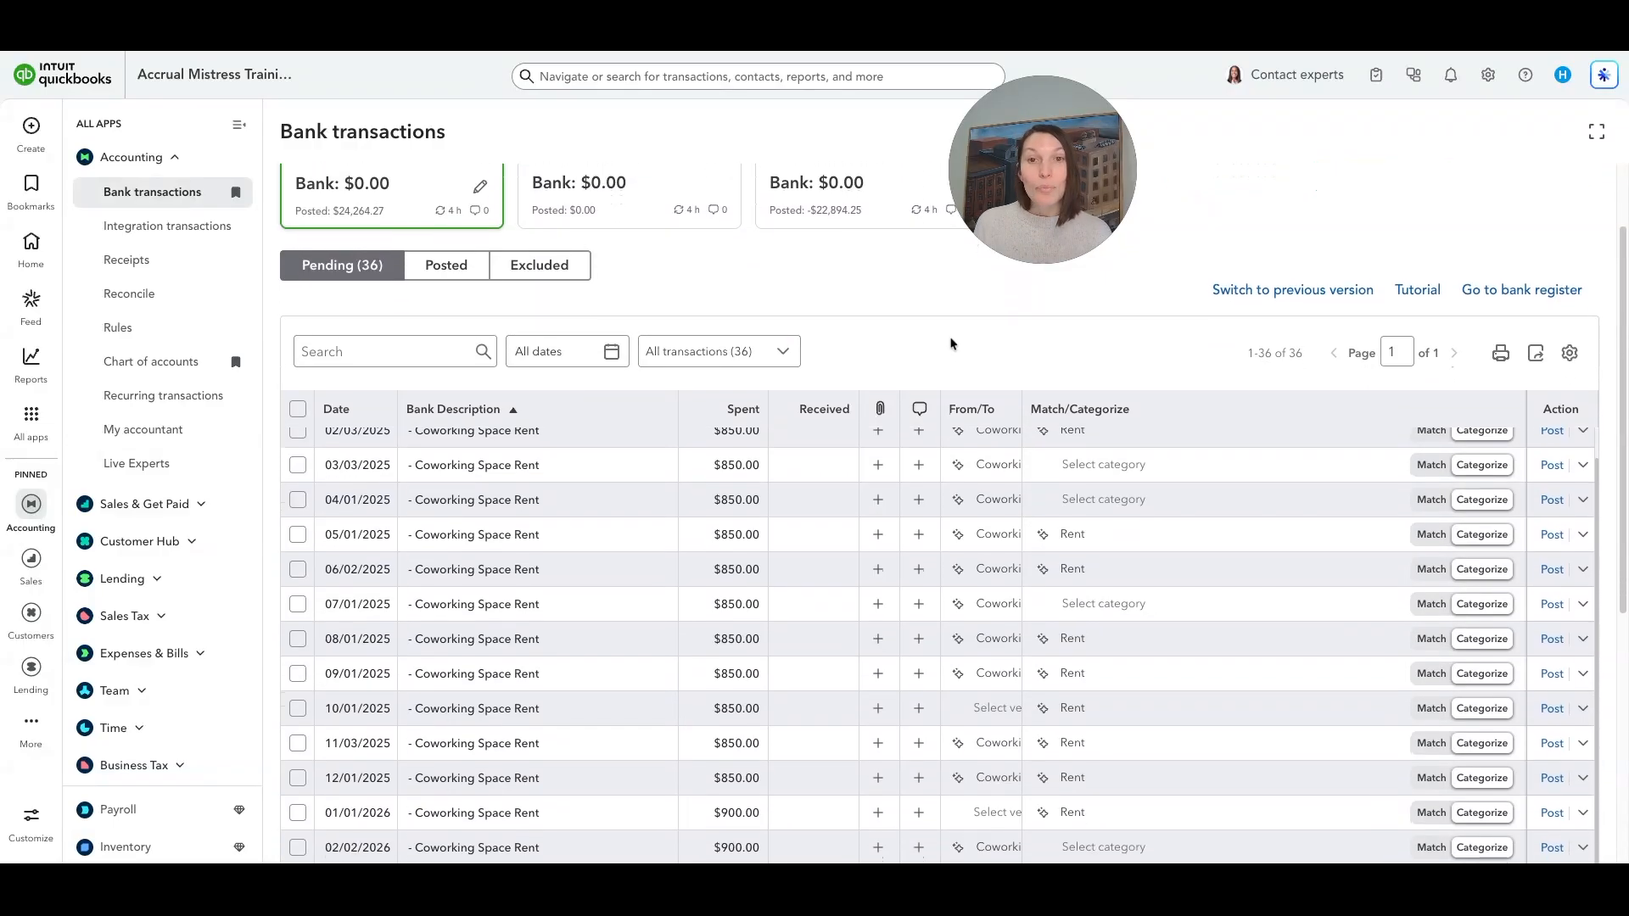
scroll(666, 601, "up", 2)
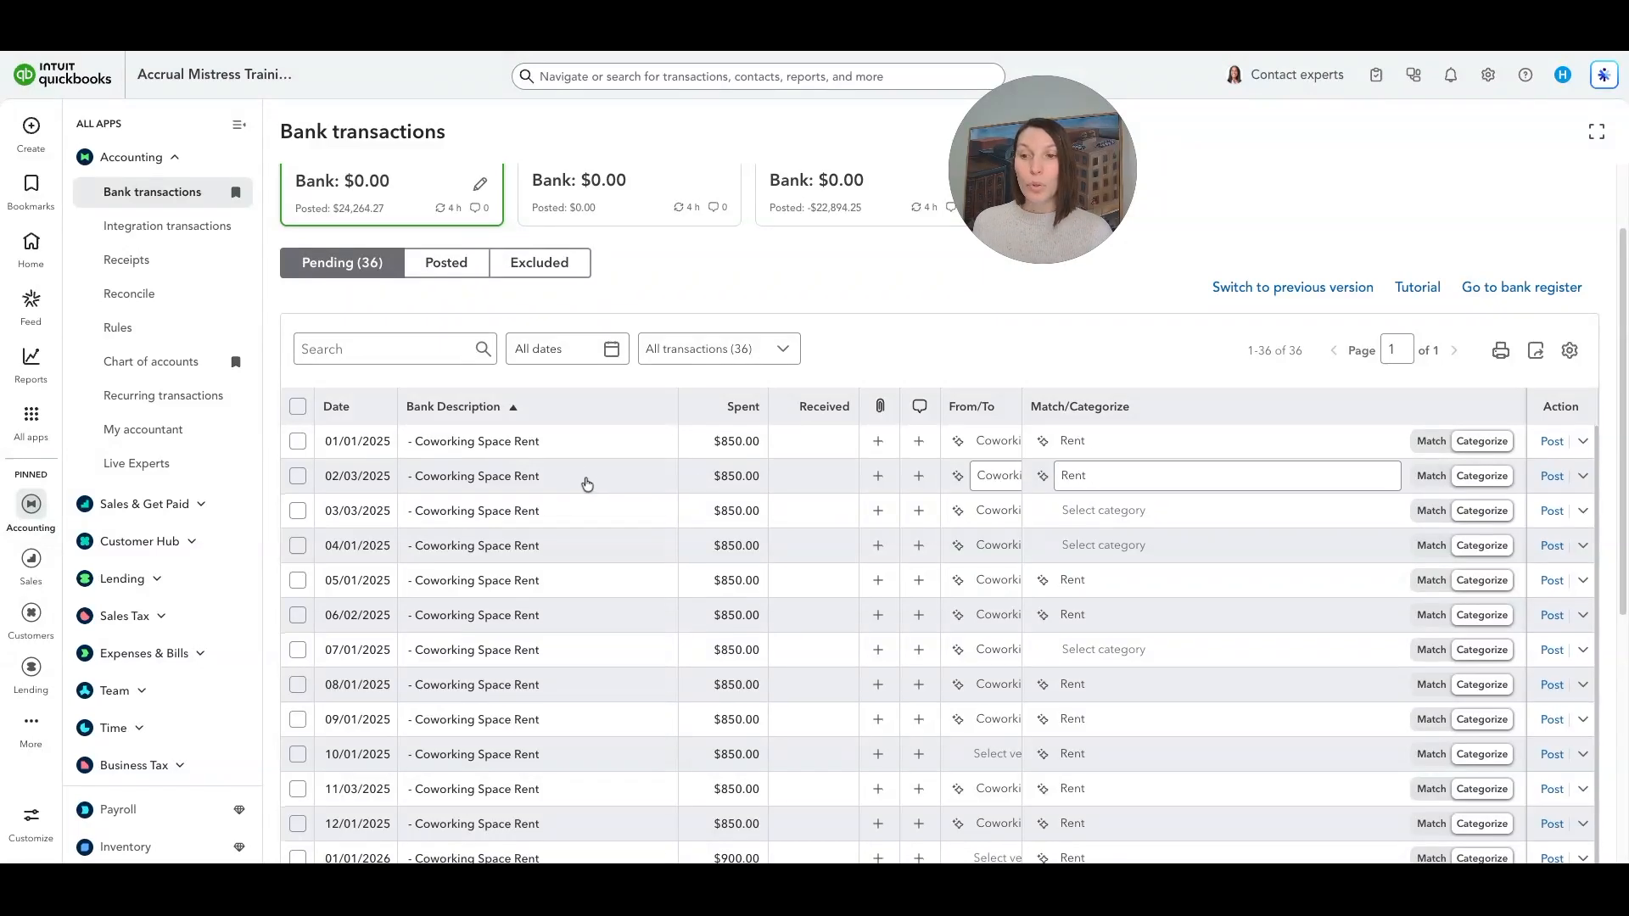
scroll(588, 484, "down", 2)
scroll(587, 485, "down", 1)
scroll(587, 482, "down", 1)
scroll(585, 484, "down", 2)
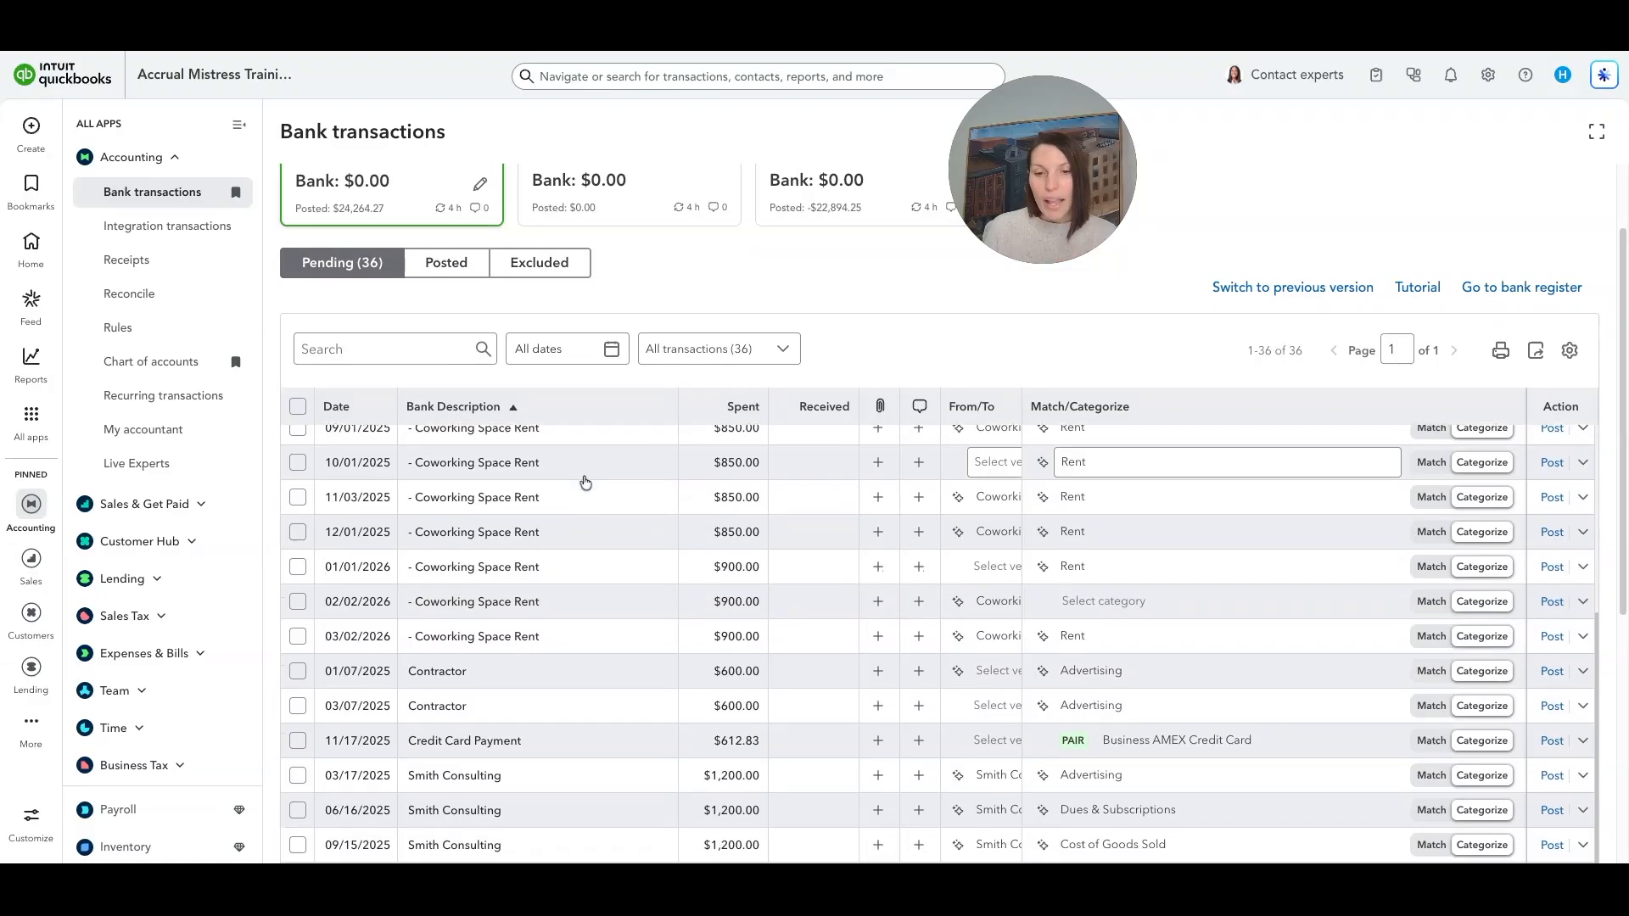
scroll(586, 495, "down", 1)
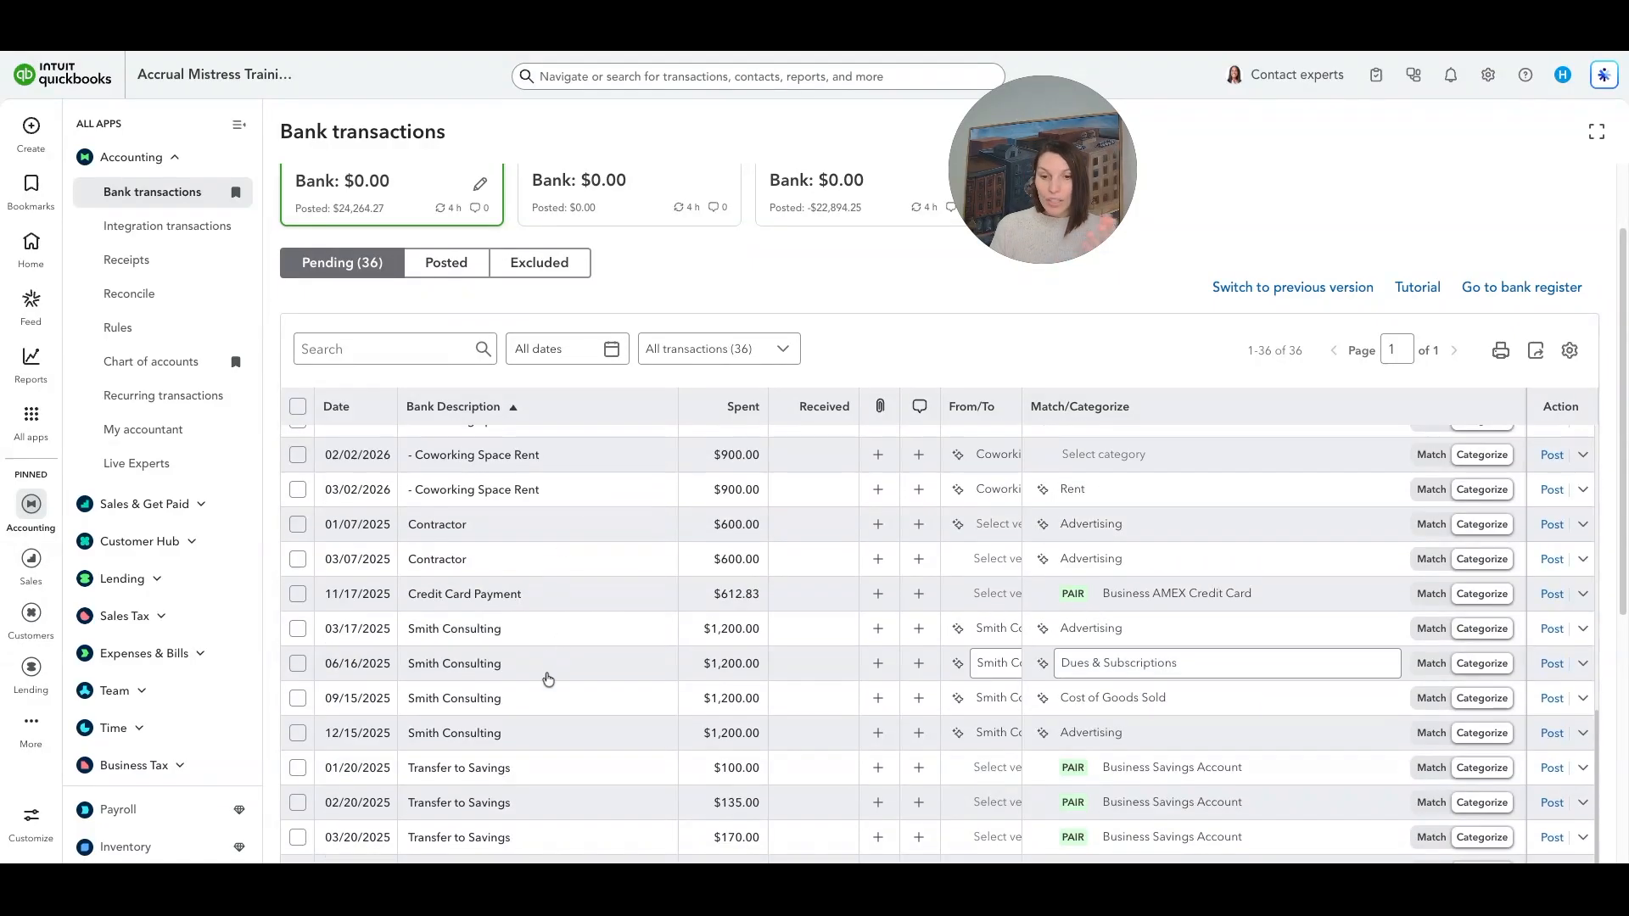
scroll(550, 677, "down", 1)
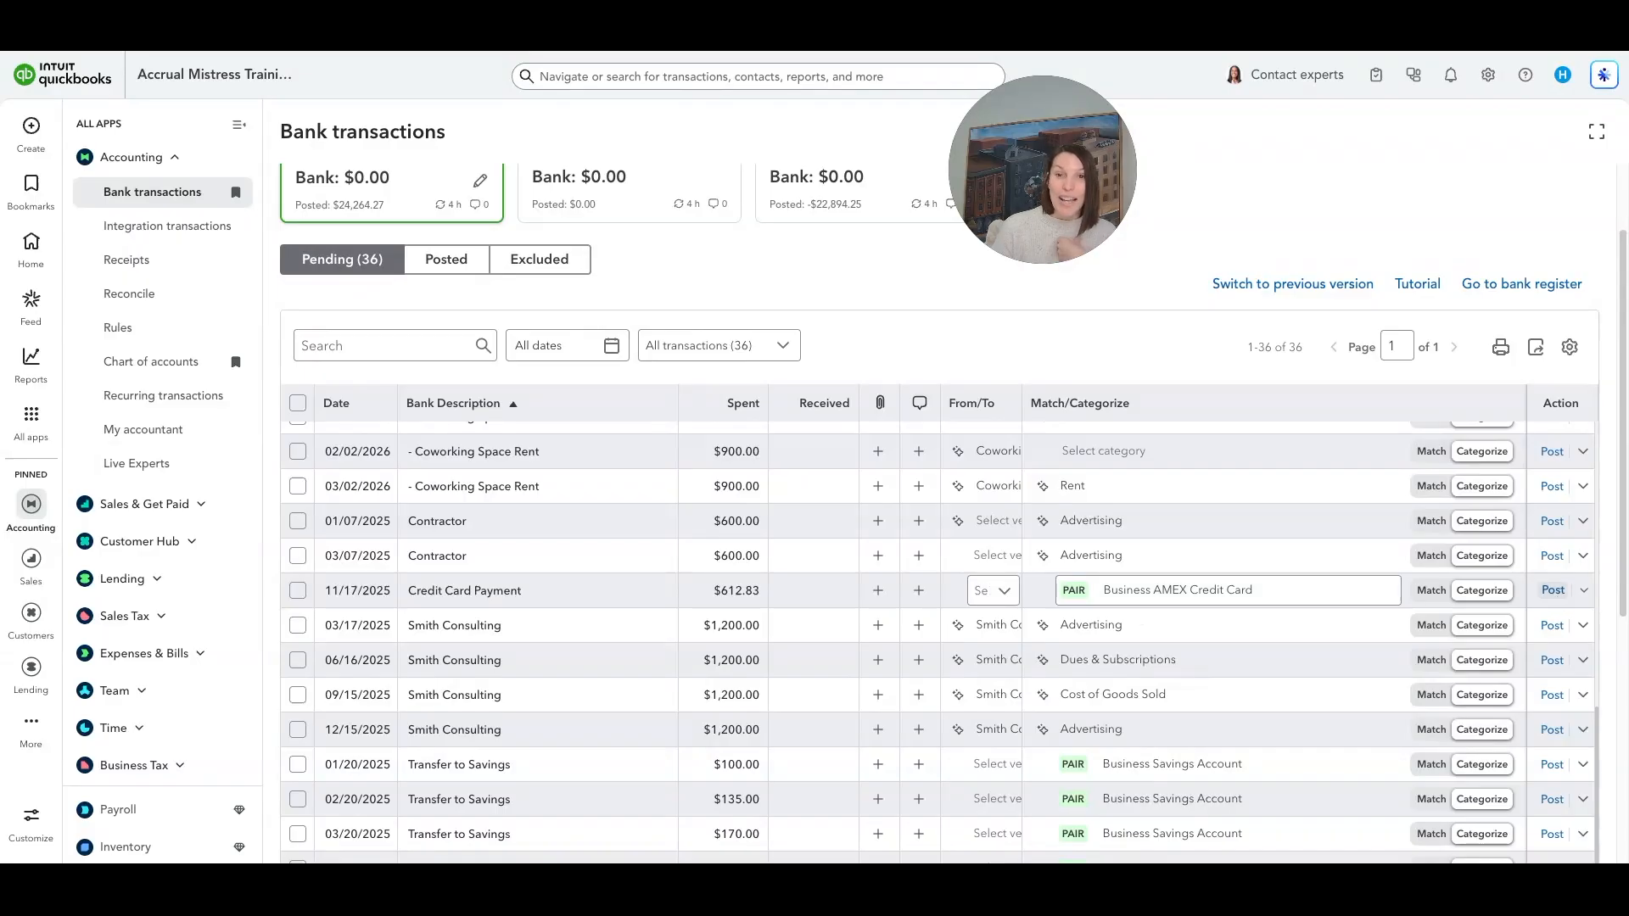
- Post the $612.83 credit card payment paired with Business AMEX Credit Card and match the two $600.00 Contractor payments
left_click(1554, 590)
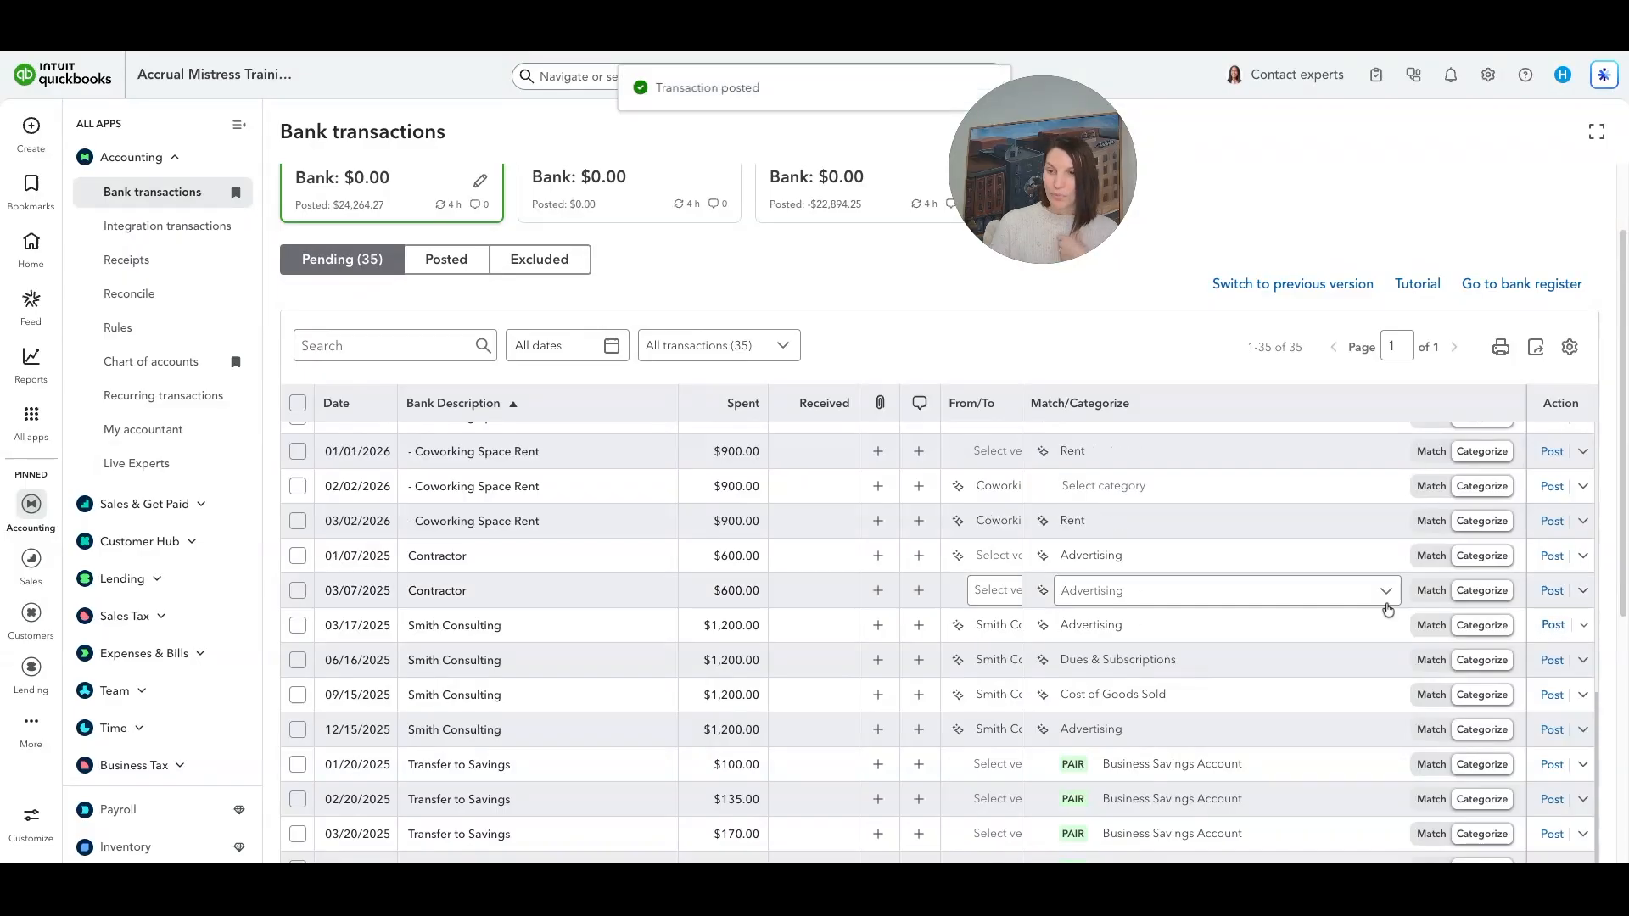
scroll(664, 566, "up", 1)
left_click(539, 617)
left_click(328, 738)
left_click(1568, 835)
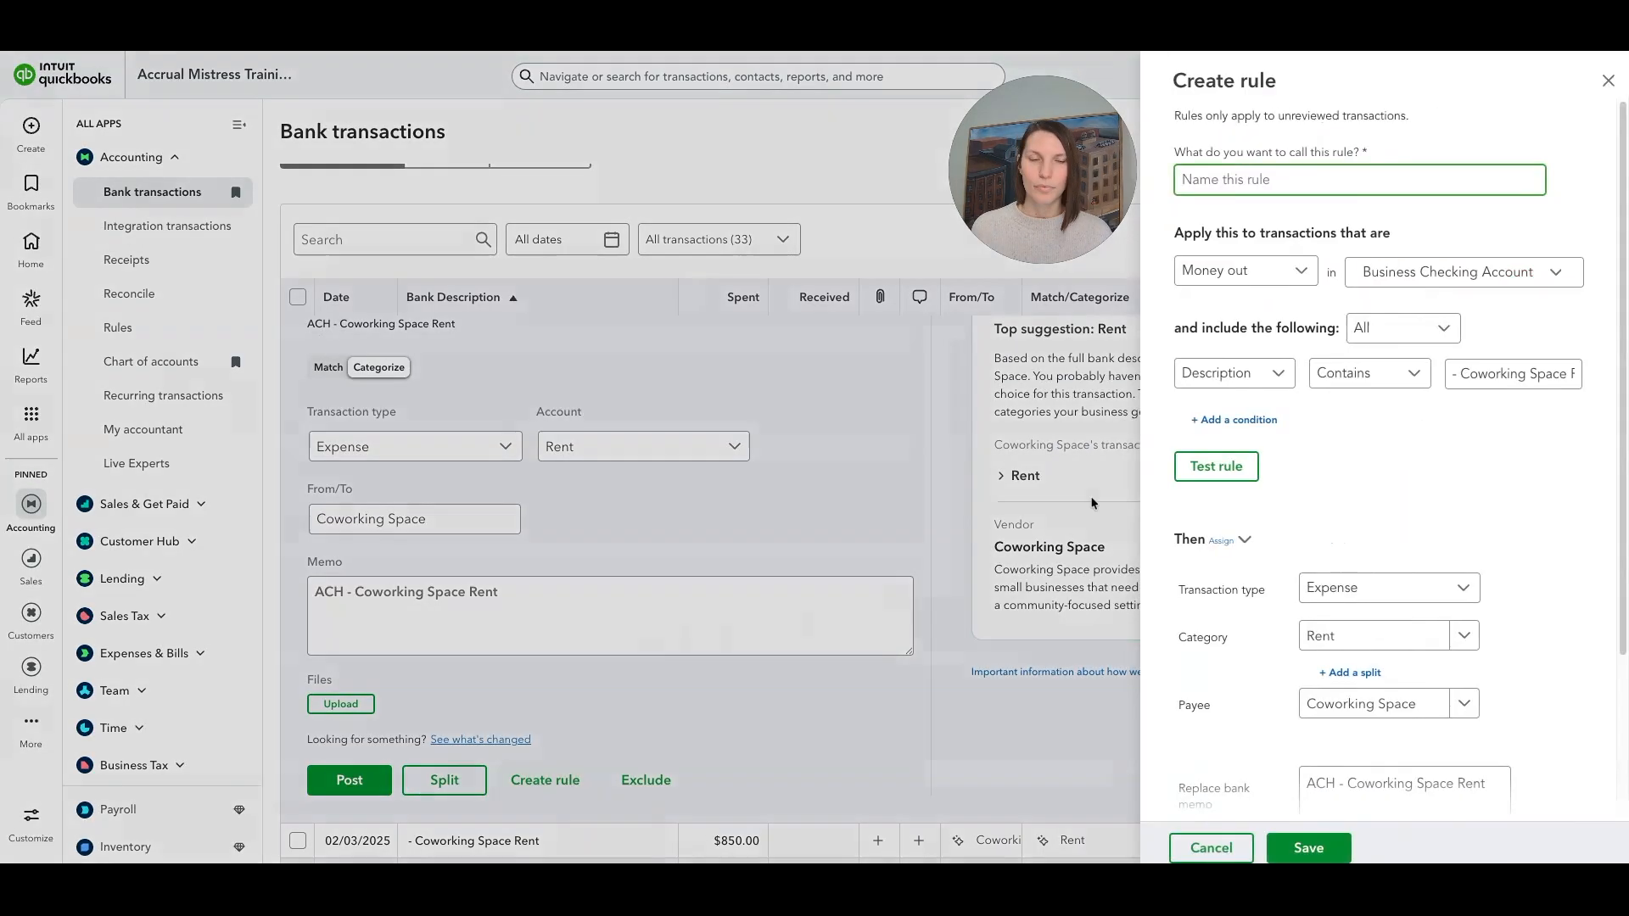
- Create a money-out rule named Coworking Space Rent that assigns the Rent category and the payee Coworking Space
type("Coworking Space Rent")
scroll(1464, 704, "down", 3)
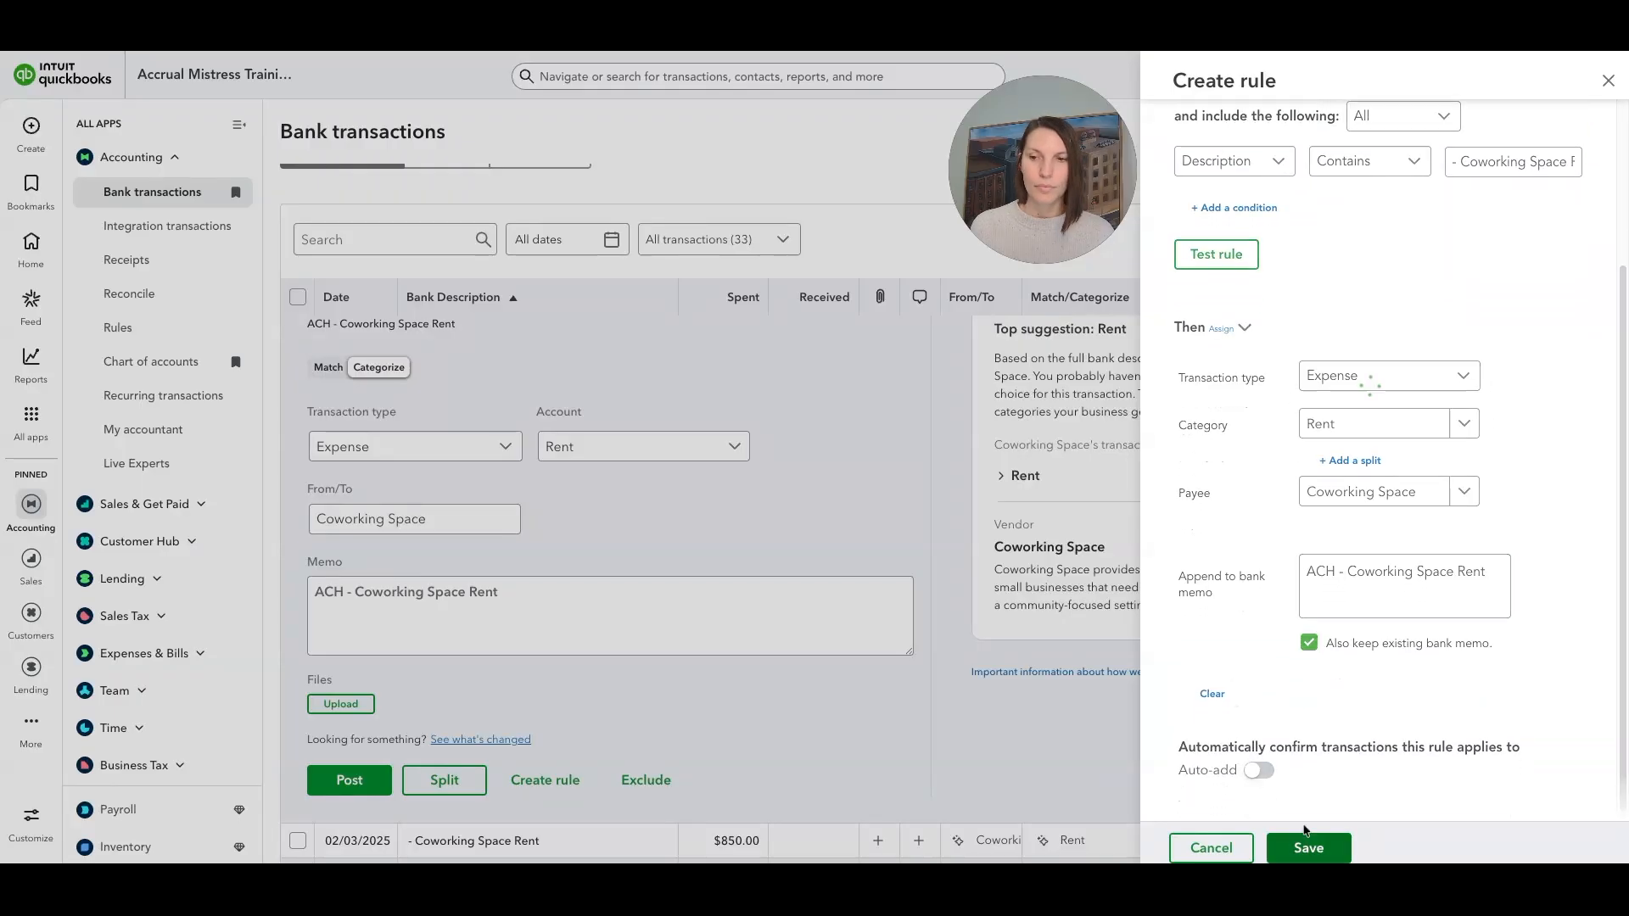
left_click(1309, 847)
left_click(1562, 370)
- Create a rule named Smith Consulting for descriptions containing Smith Consulting, with category Consulting and payee Smith Consulting
scroll(564, 582, "down", 7)
scroll(563, 583, "up", 2)
left_click(509, 409)
left_click(555, 733)
type("Smith Consult")
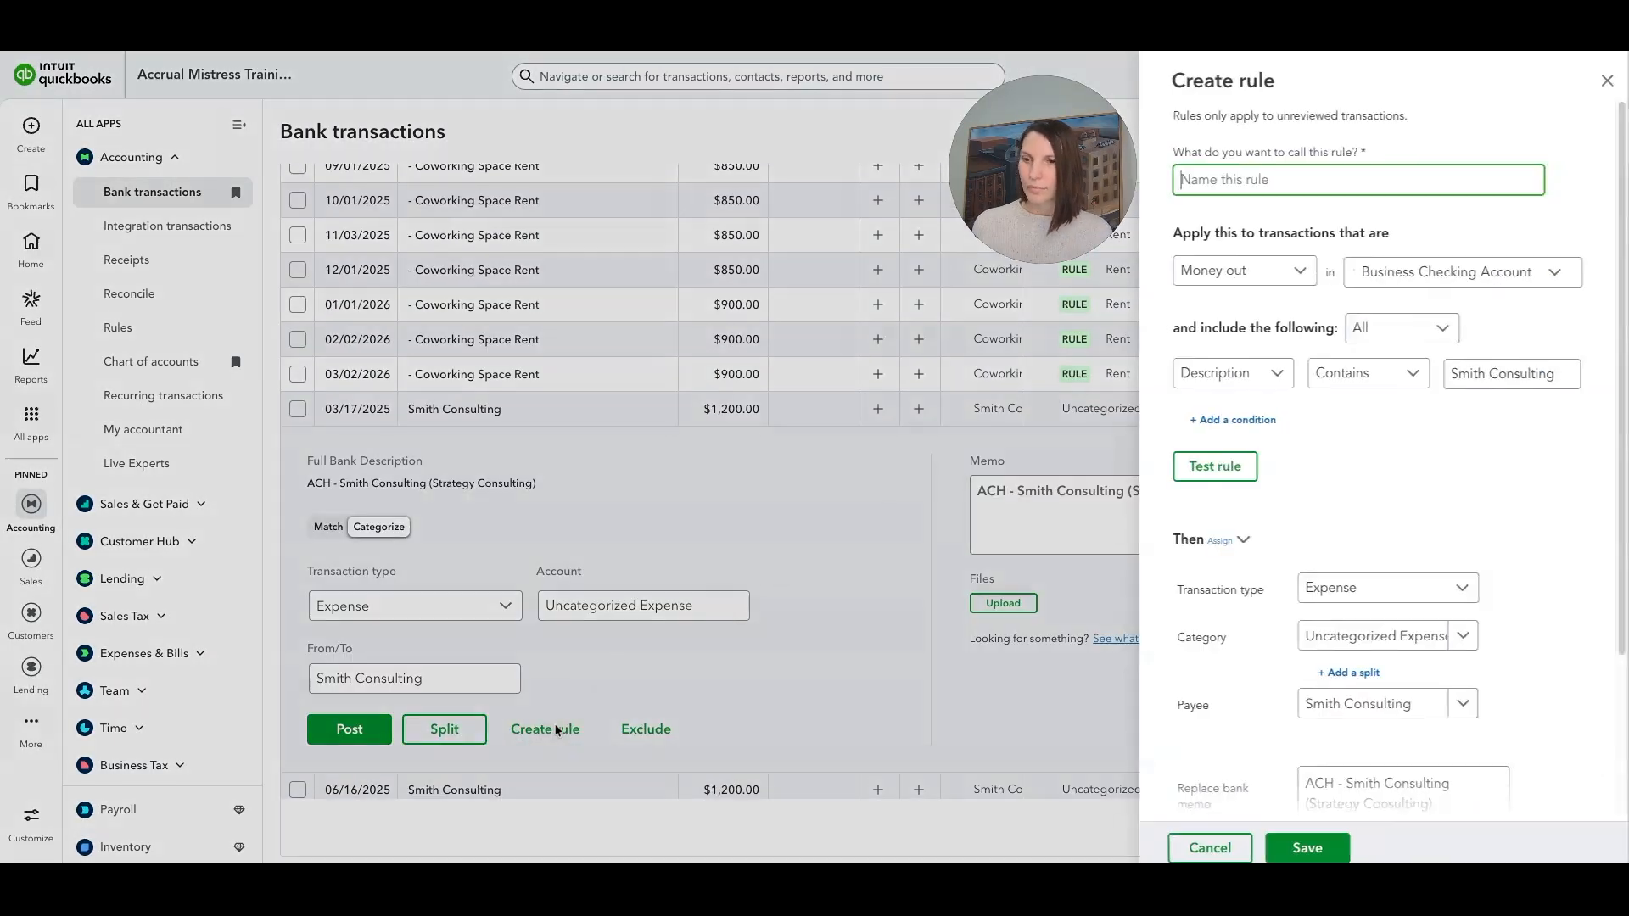
type("ing")
left_click(1338, 641)
key("BackSpace")
type("Cons")
left_click(1367, 707)
scroll(1367, 707, "down", 3)
left_click(1311, 846)
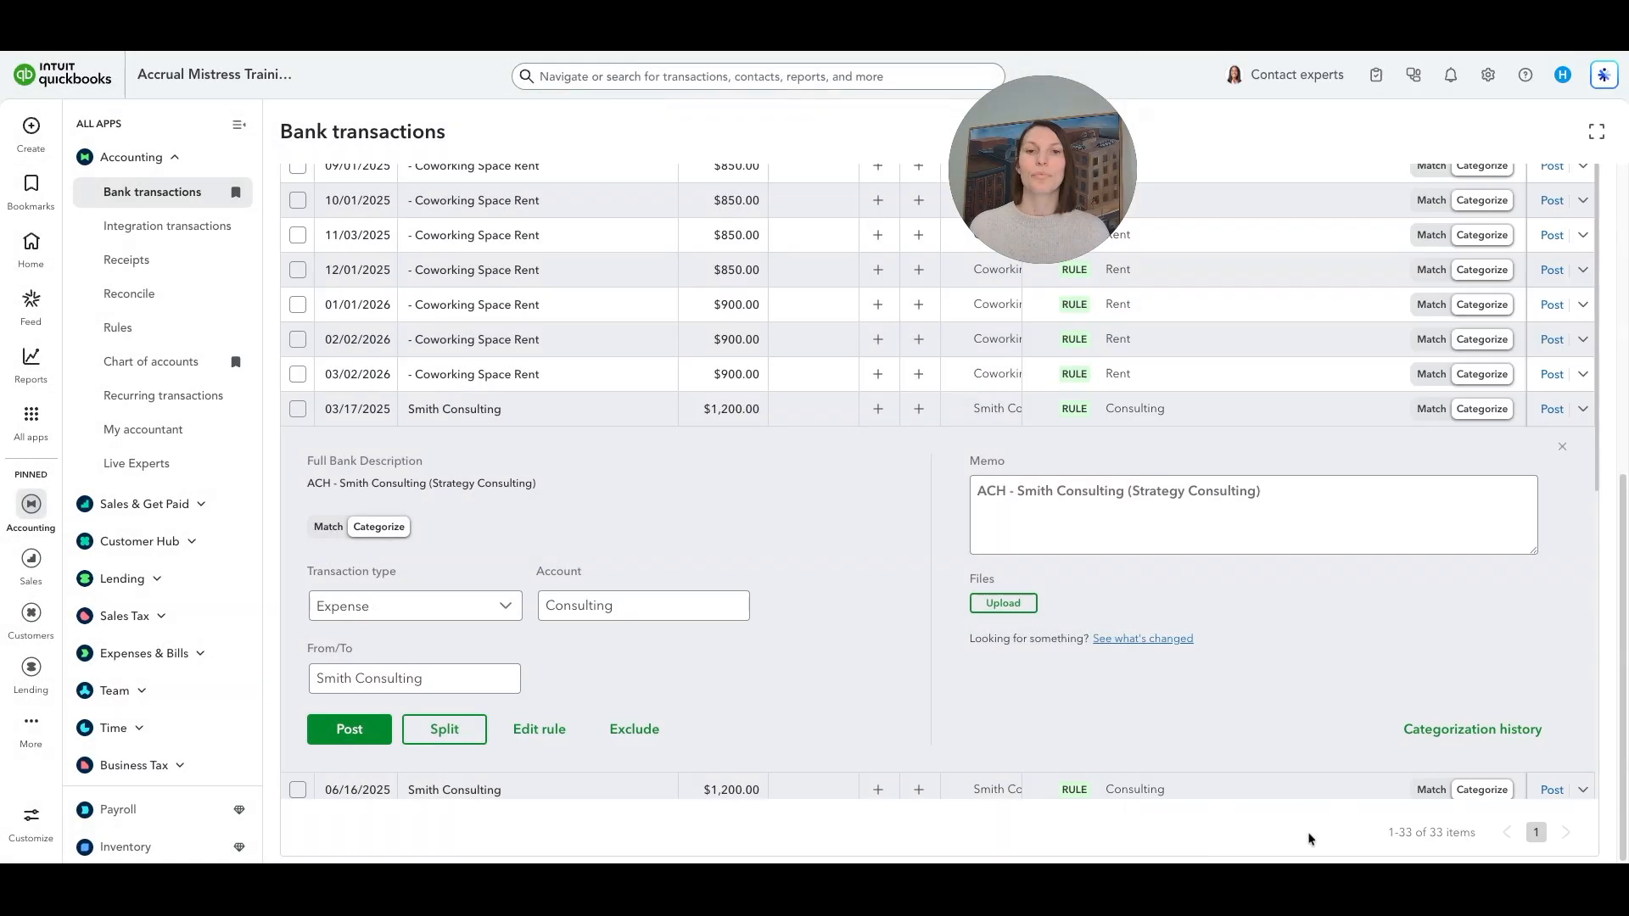
- Post all the pending Coworking Space Rent and Smith Consulting payments as one batch
scroll(1128, 571, "down", 3)
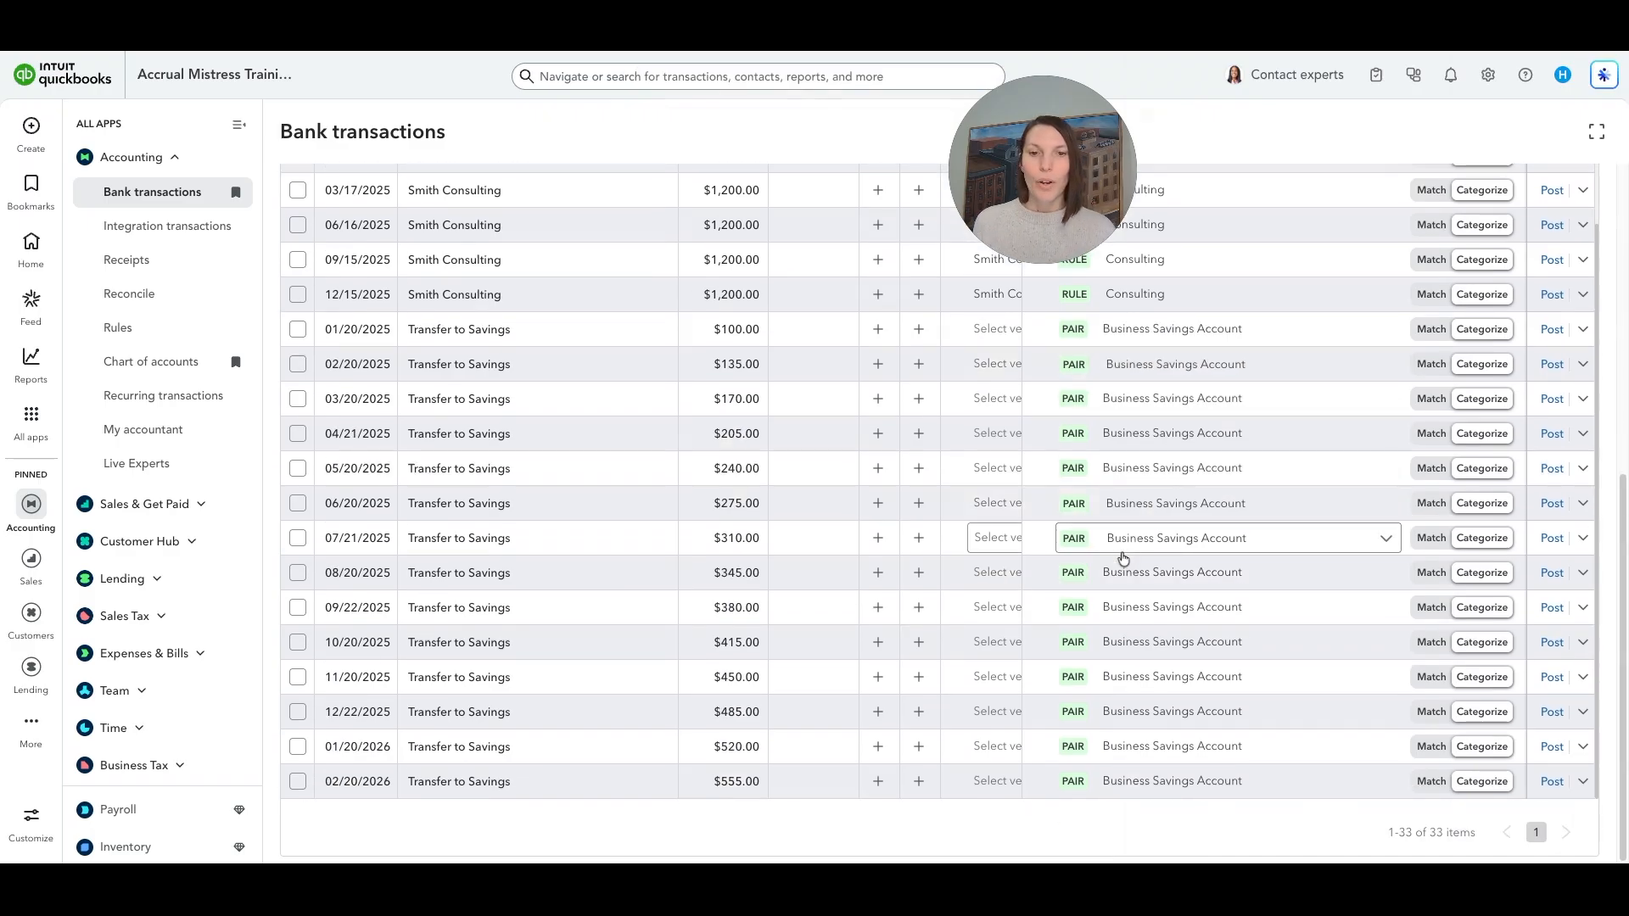
scroll(1205, 543, "up", 5)
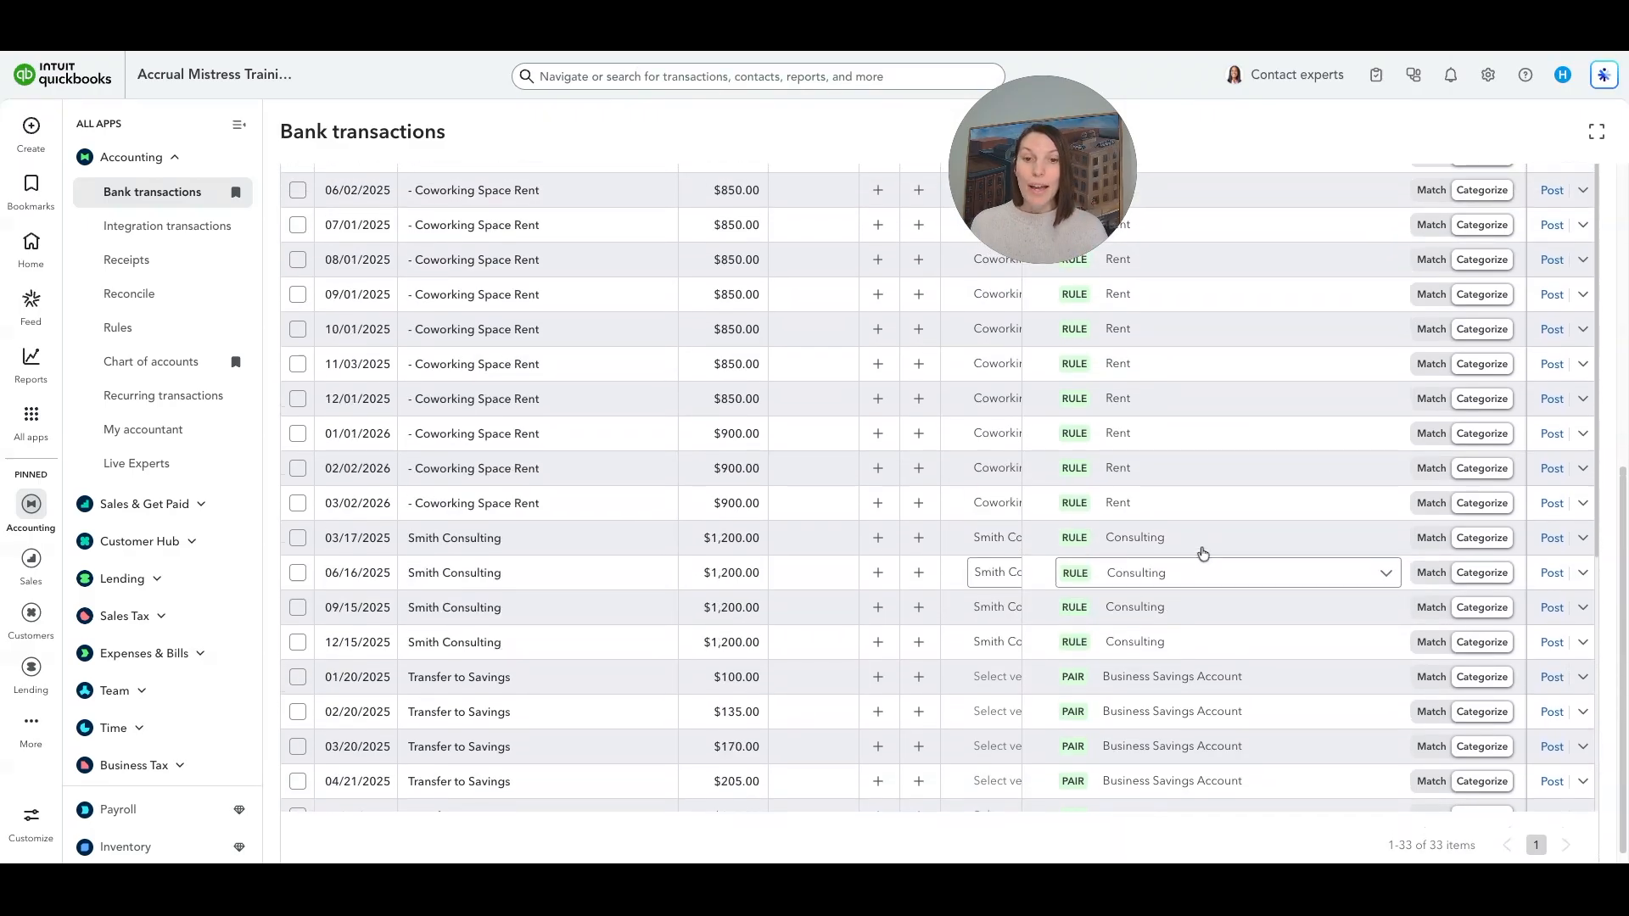
scroll(1204, 553, "up", 6)
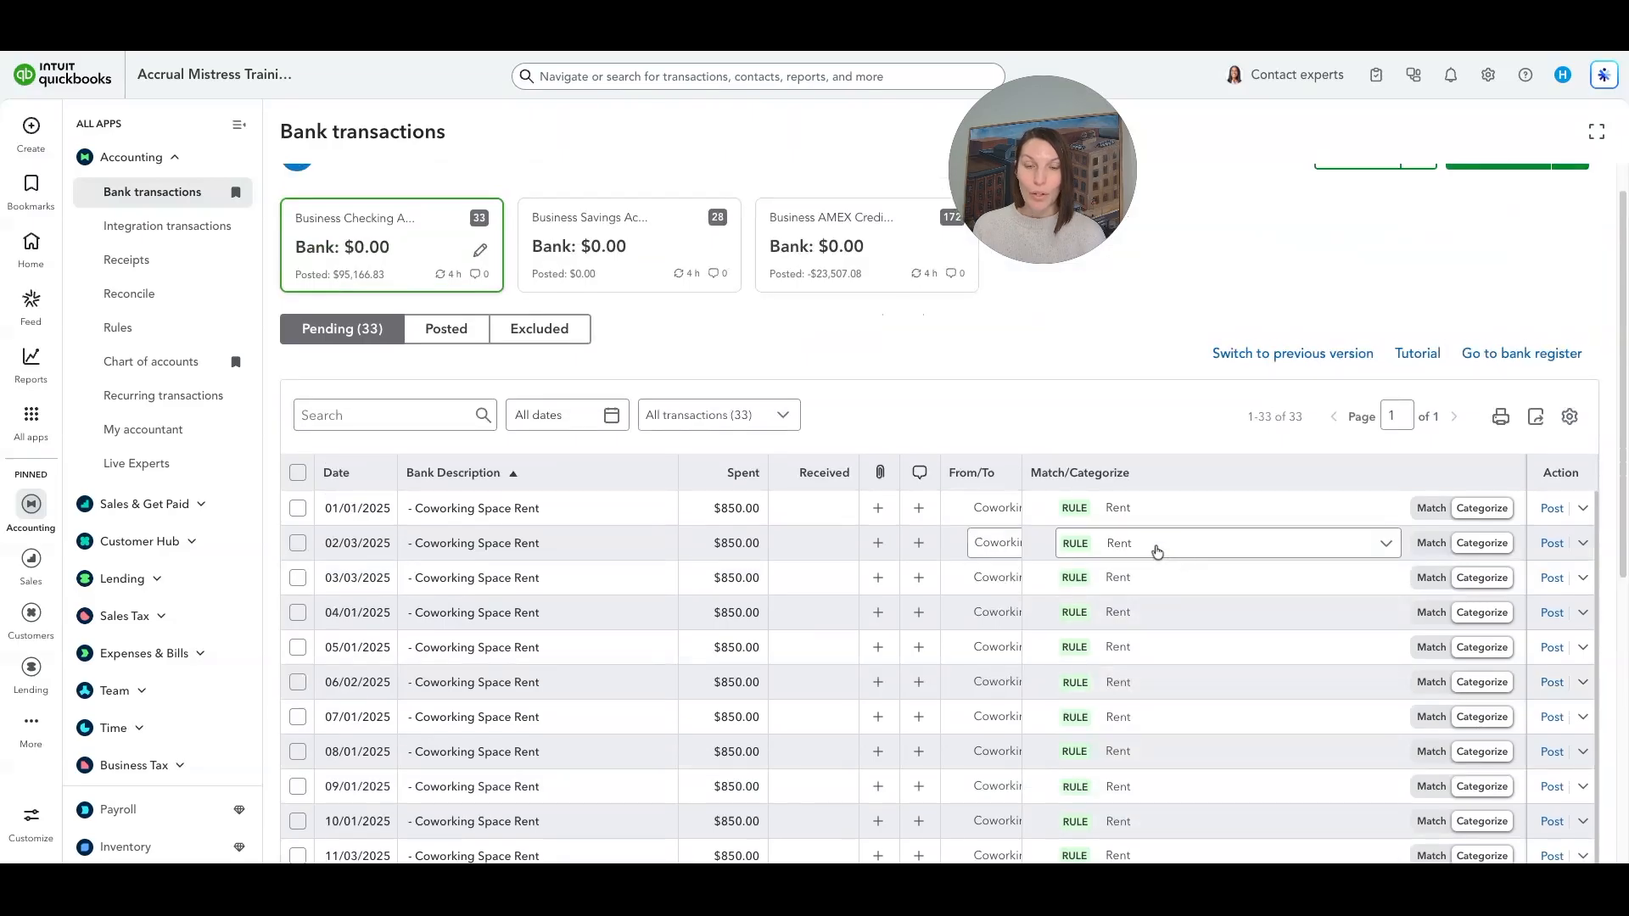
scroll(802, 689, "down", 5)
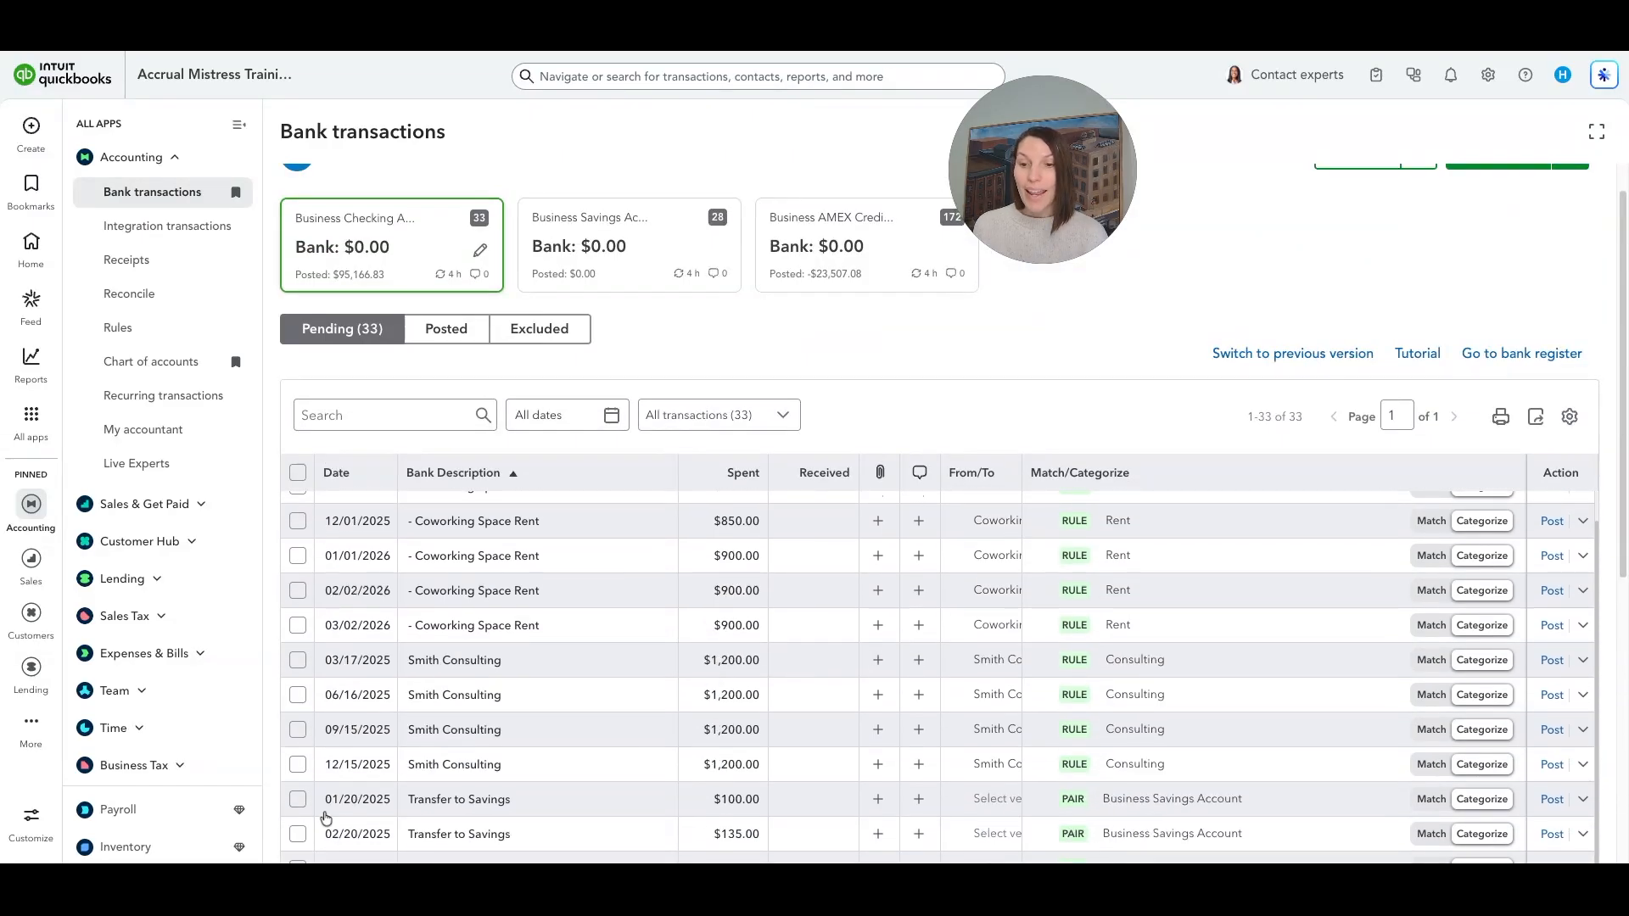
scroll(288, 781, "up", 1)
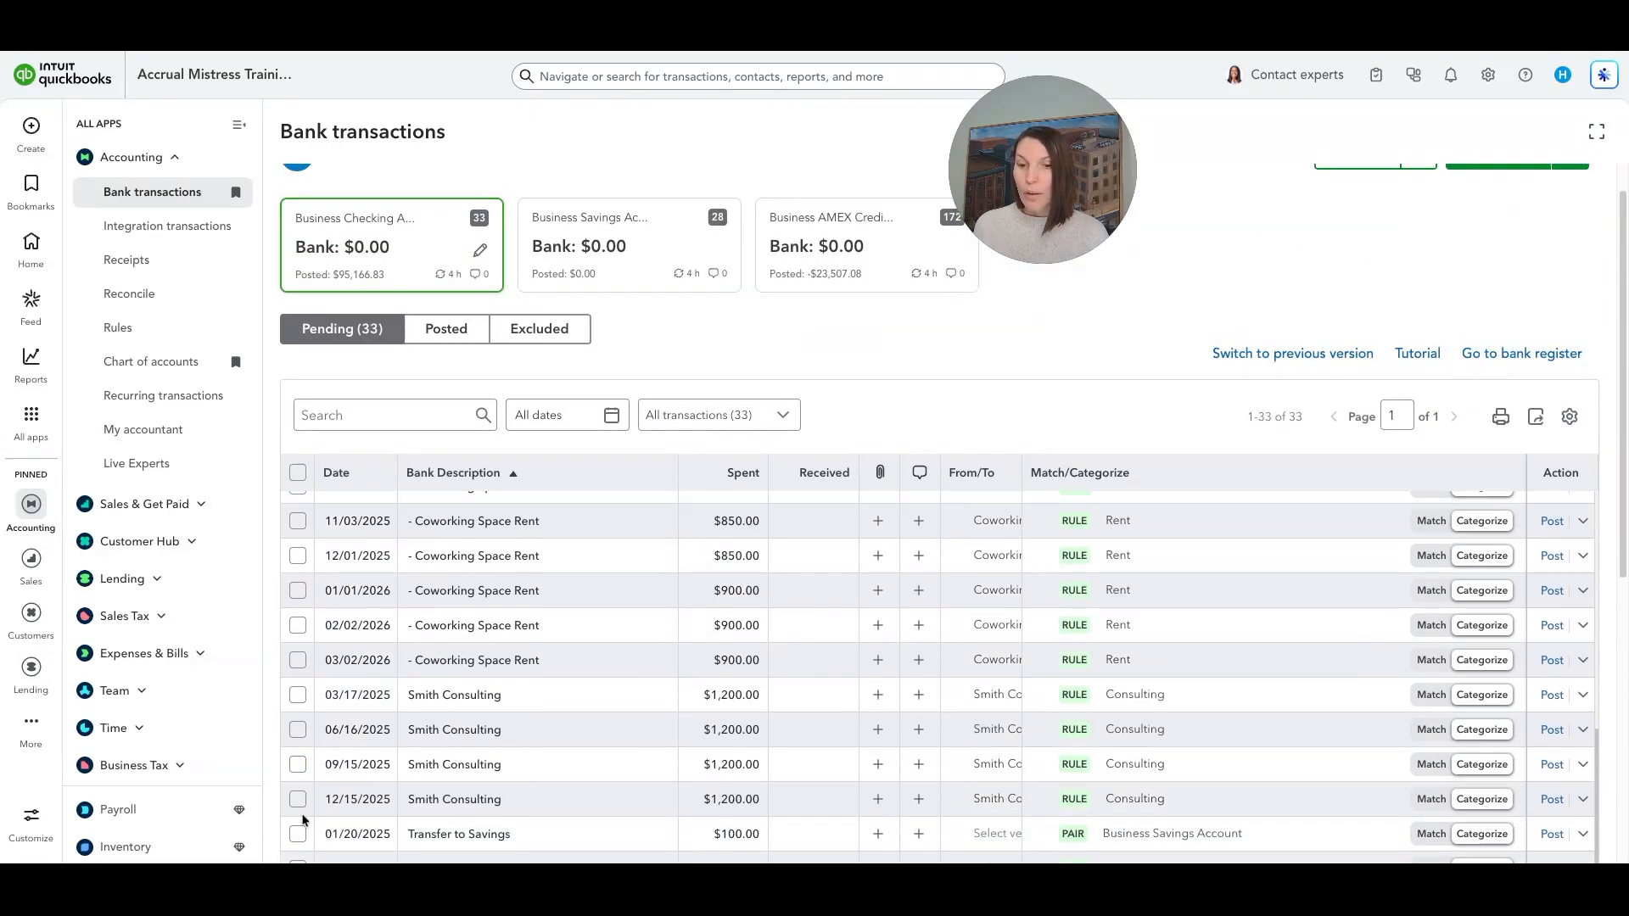
scroll(297, 806, "down", 1)
left_click(298, 791)
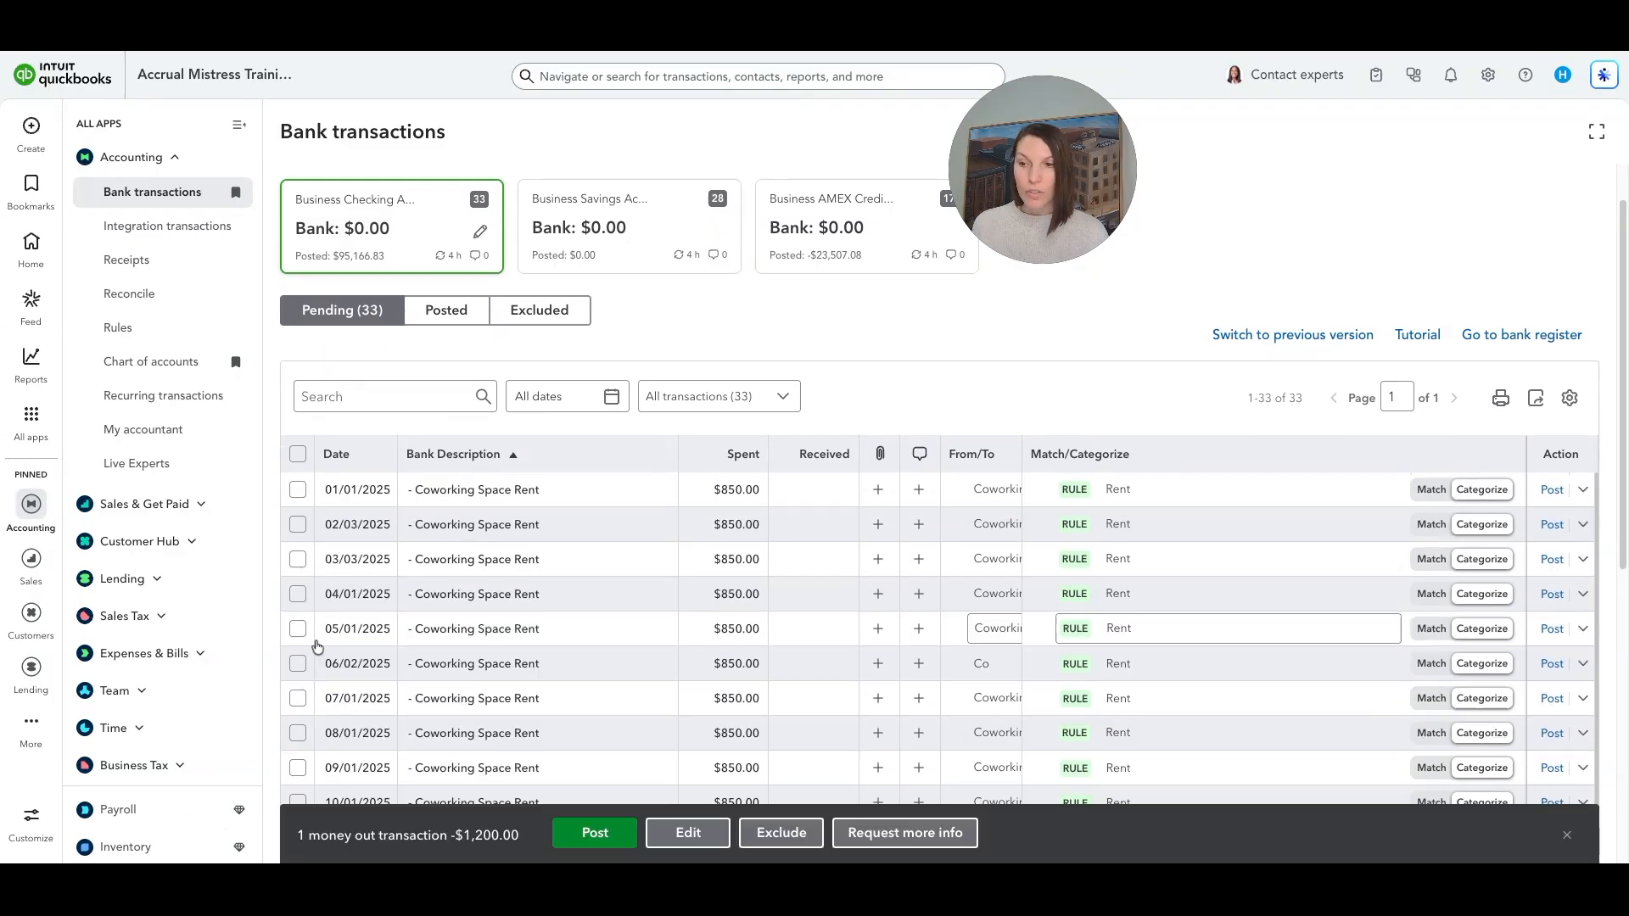
scroll(316, 646, "up", 1)
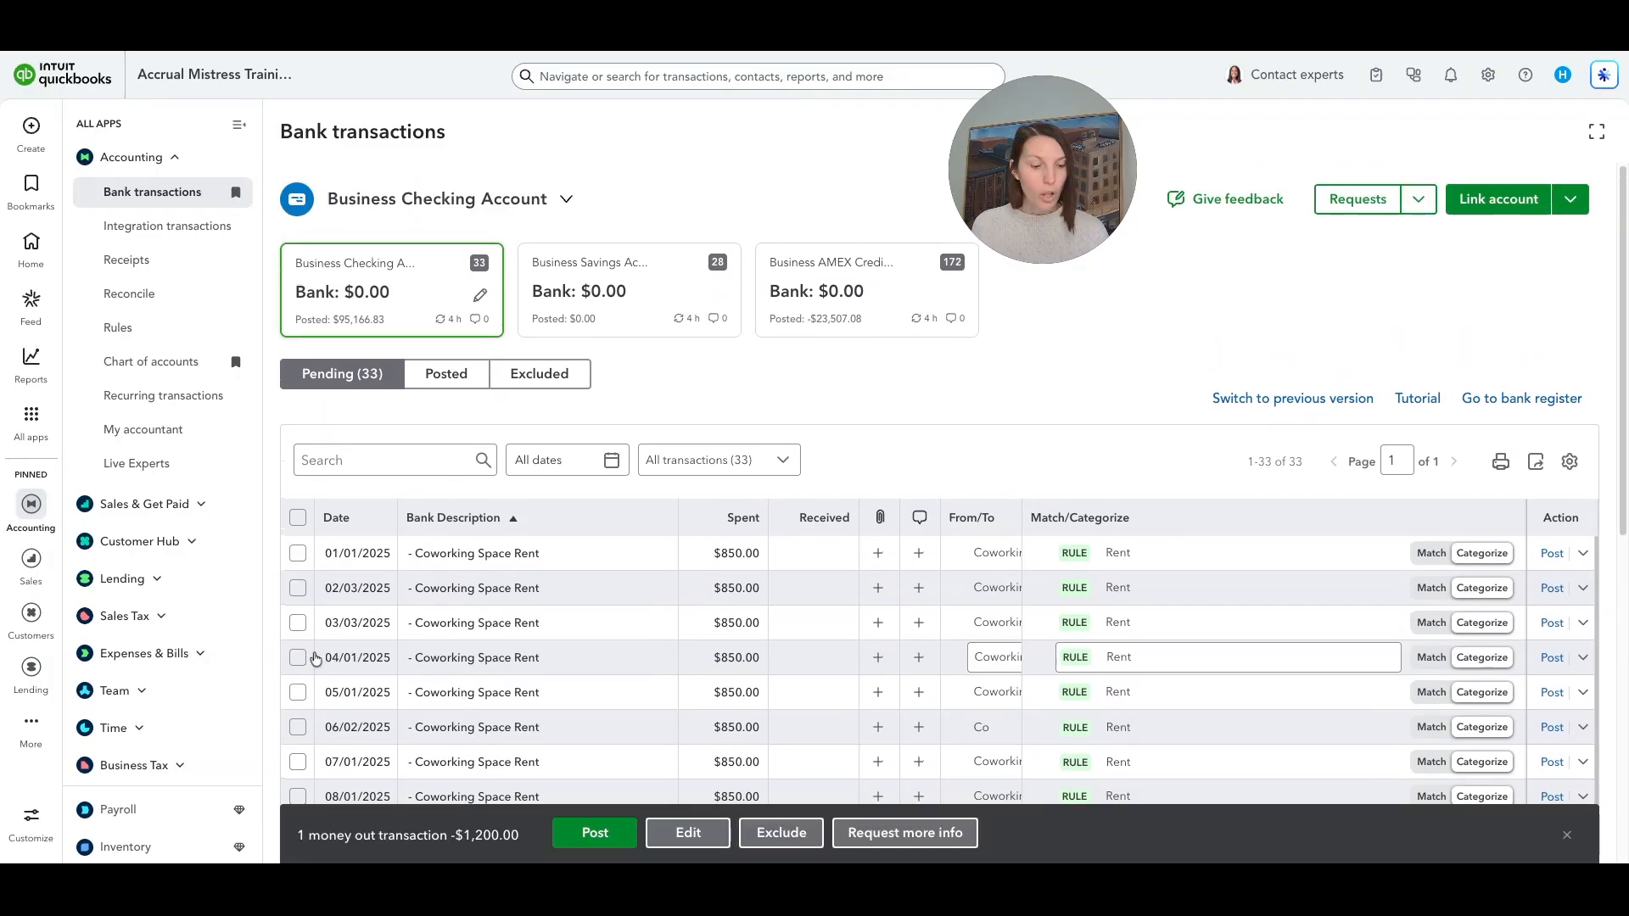
left_click(298, 554, "shift")
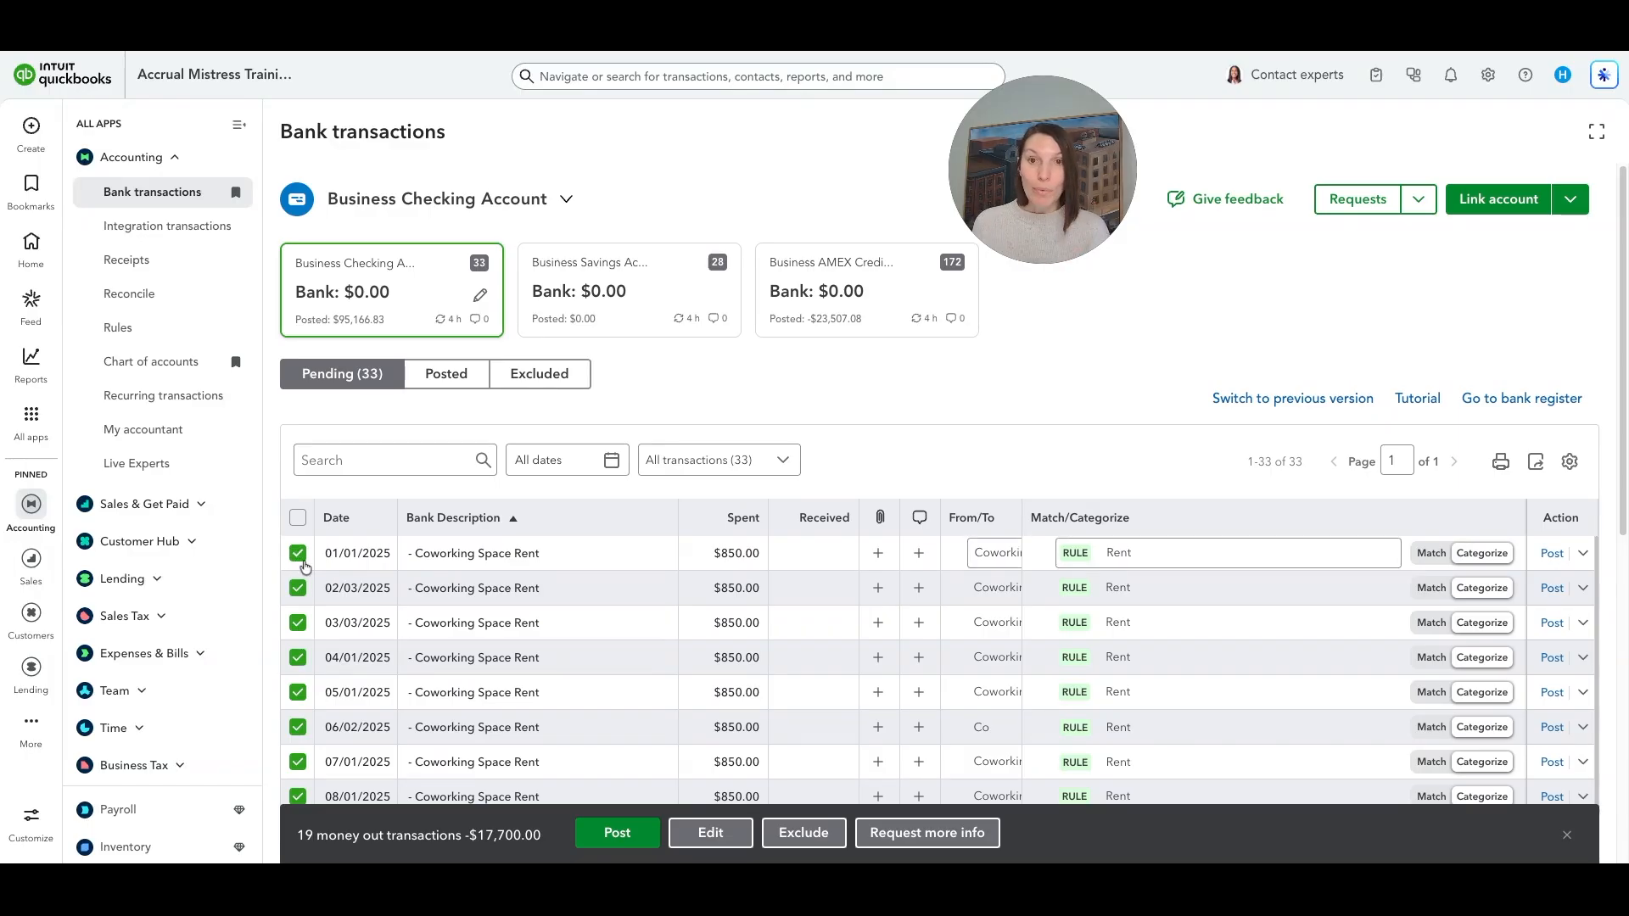
left_click(592, 840)
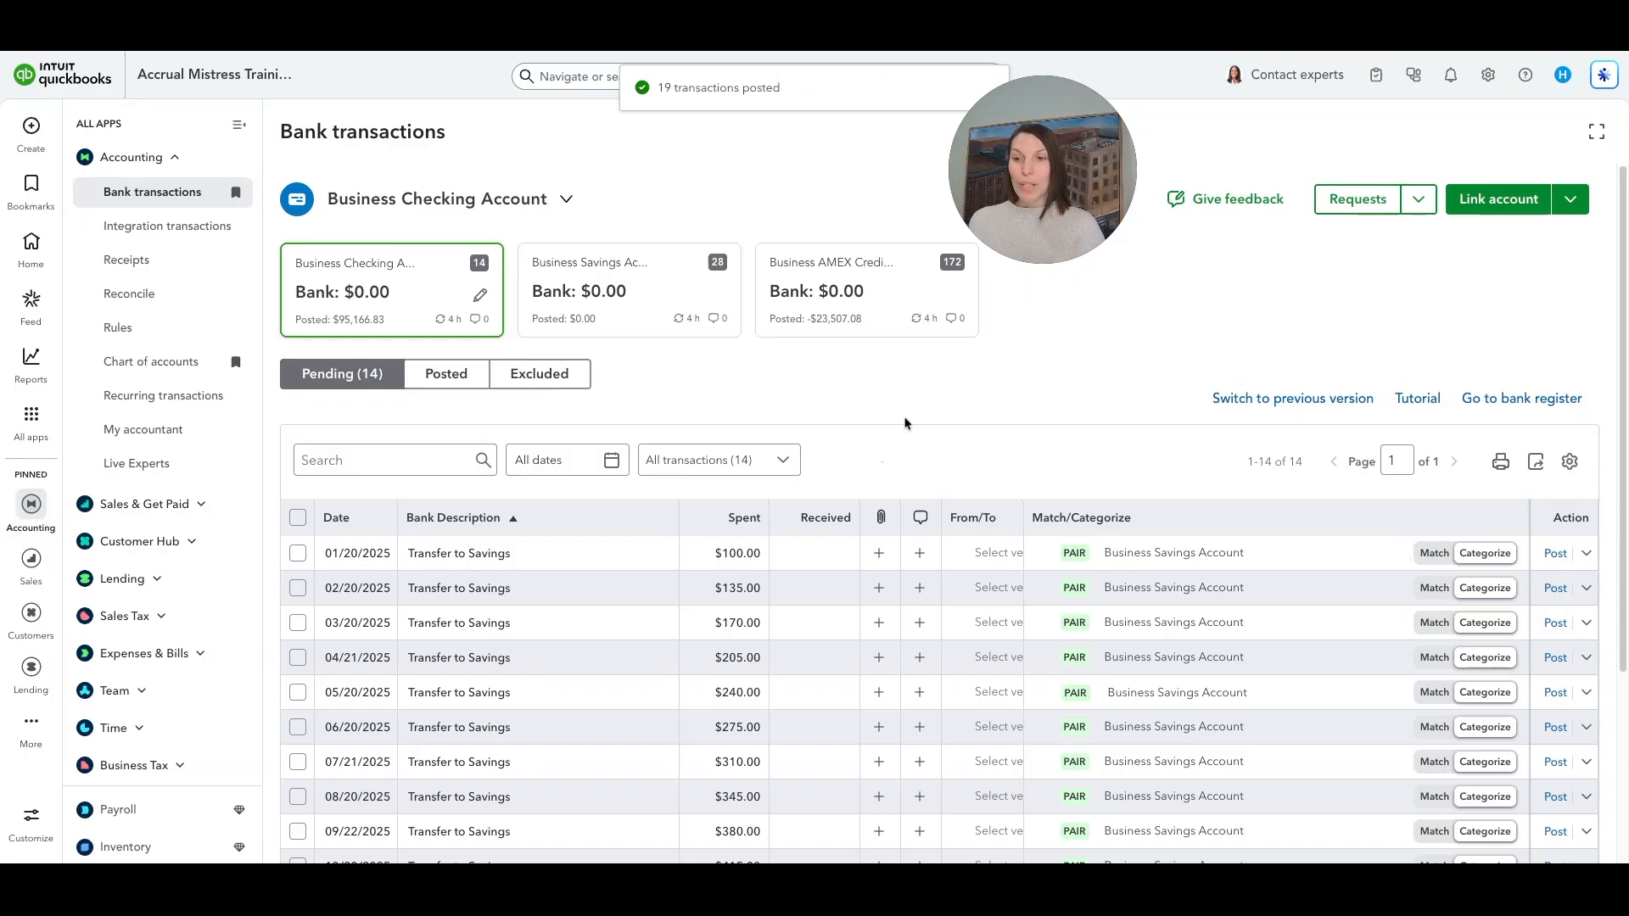
- Compare the Transfer to Savings entries with the paired transfers in Business Savings Account, sorting the savings list by date
scroll(906, 422, "down", 1)
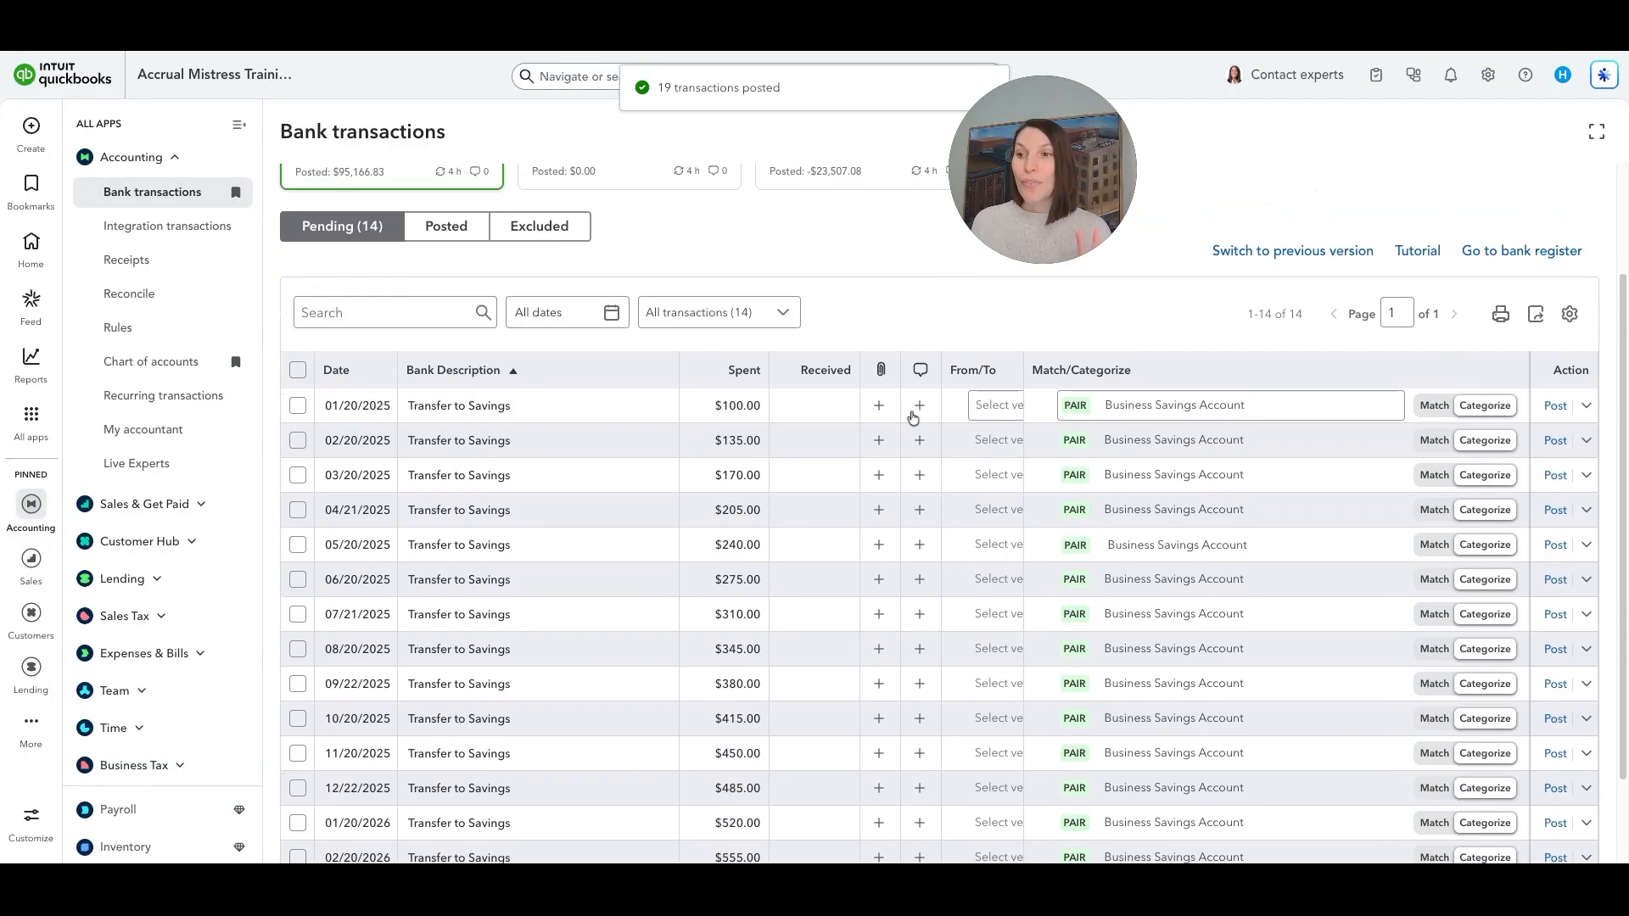
scroll(910, 415, "down", 2)
scroll(913, 418, "up", 4)
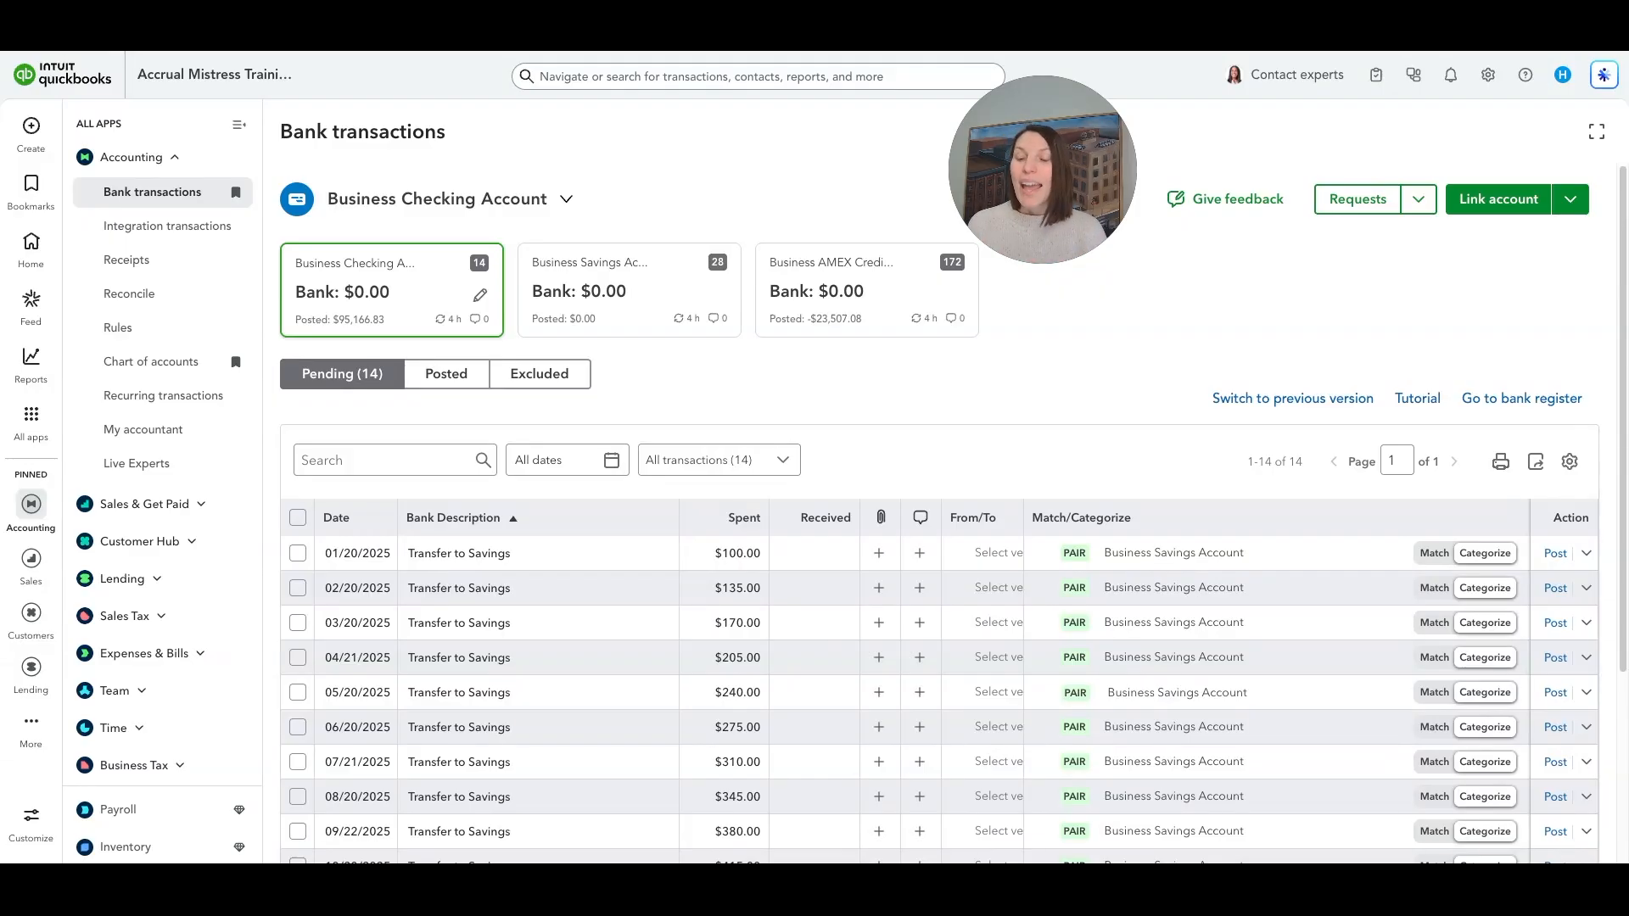
scroll(611, 574, "down", 1)
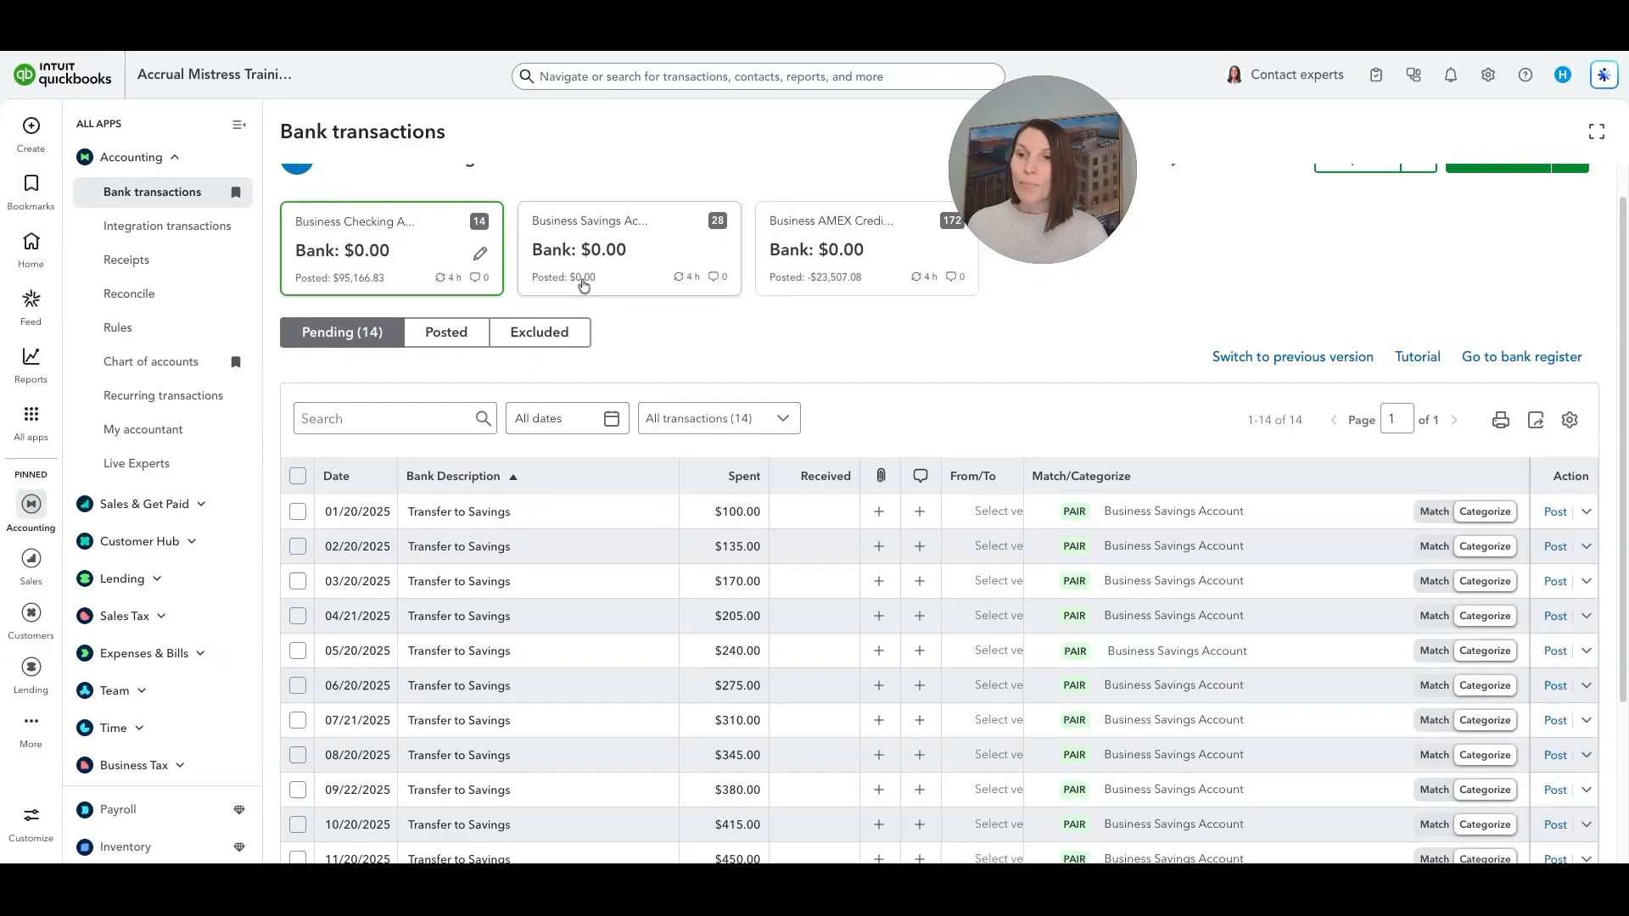
left_click(602, 240)
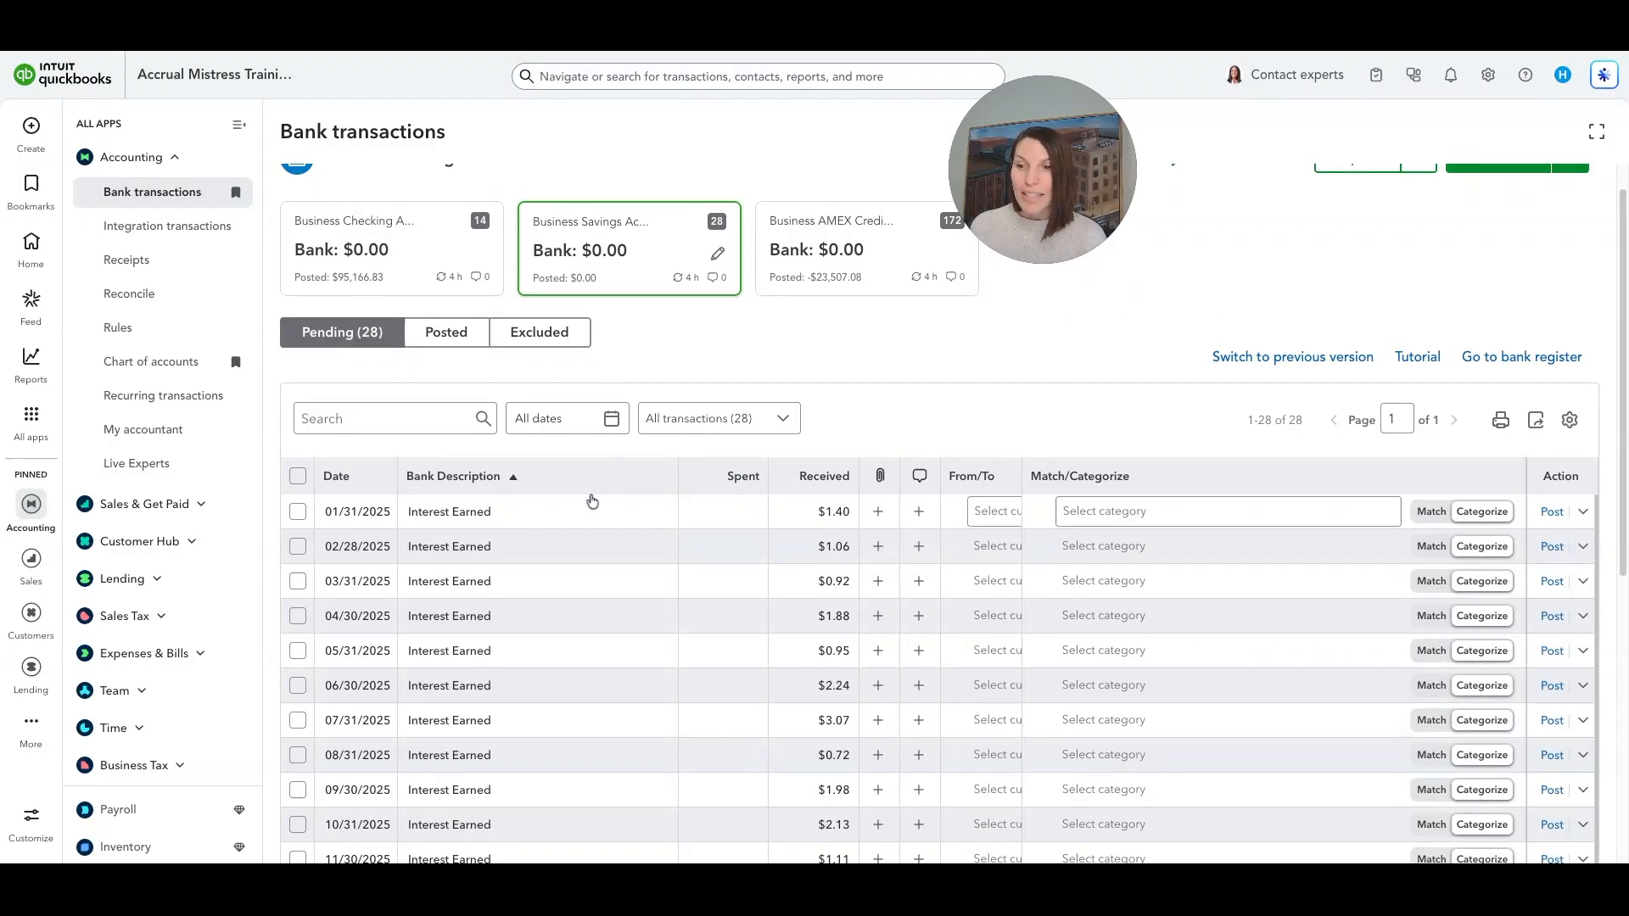
left_click(348, 481)
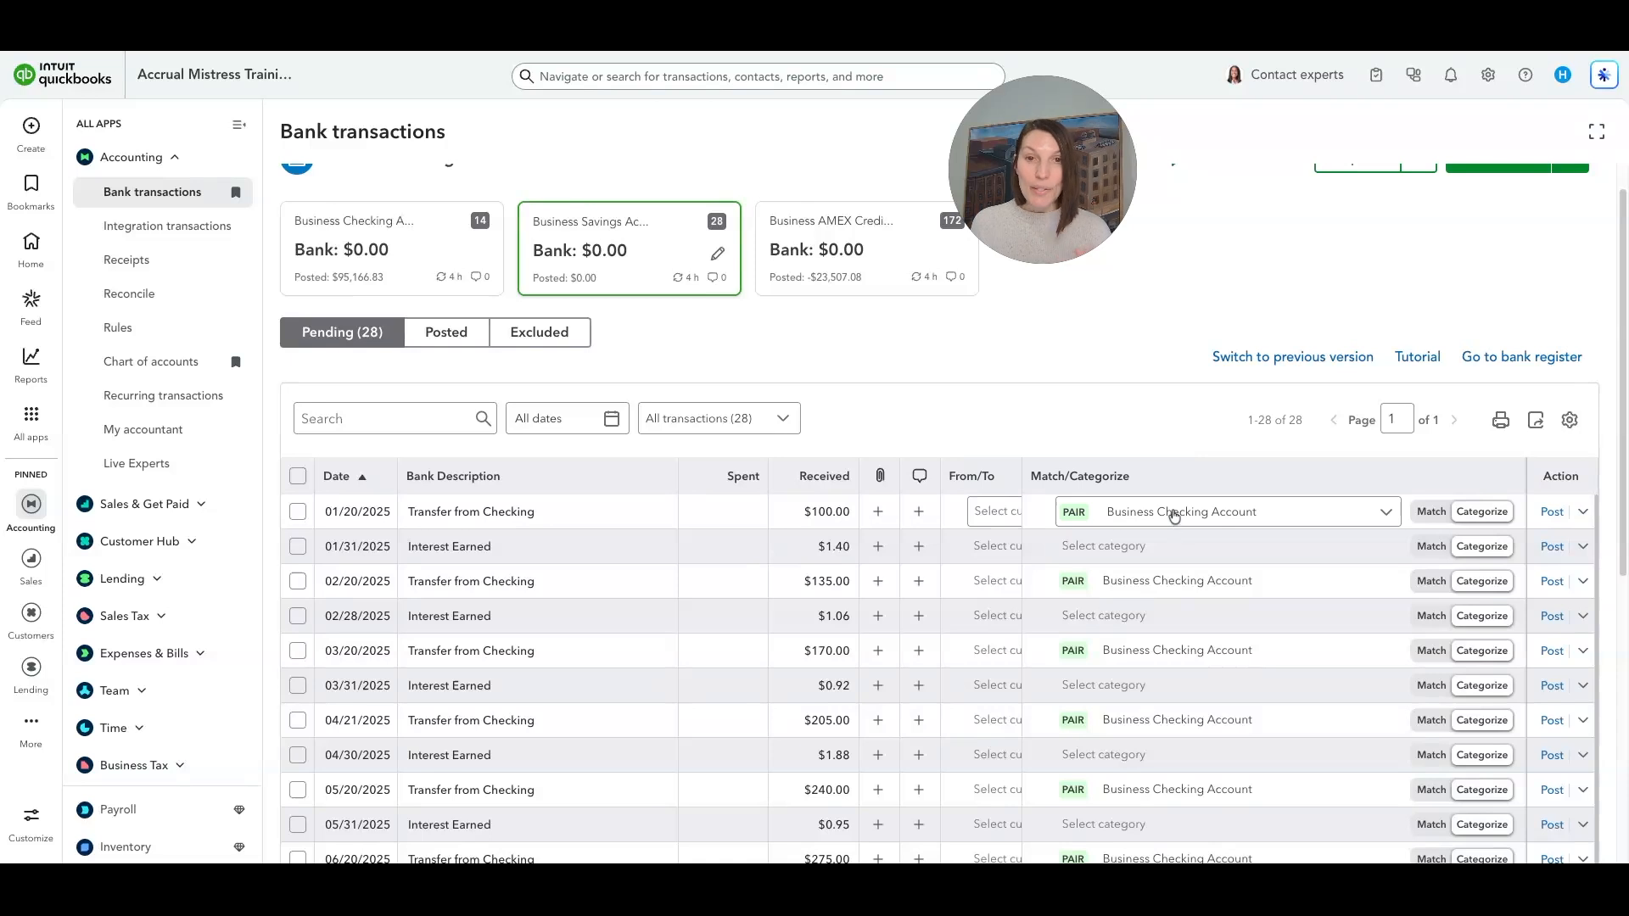
- Post all the paired Transfer to Savings transactions in Business Checking Account together
left_click(355, 266)
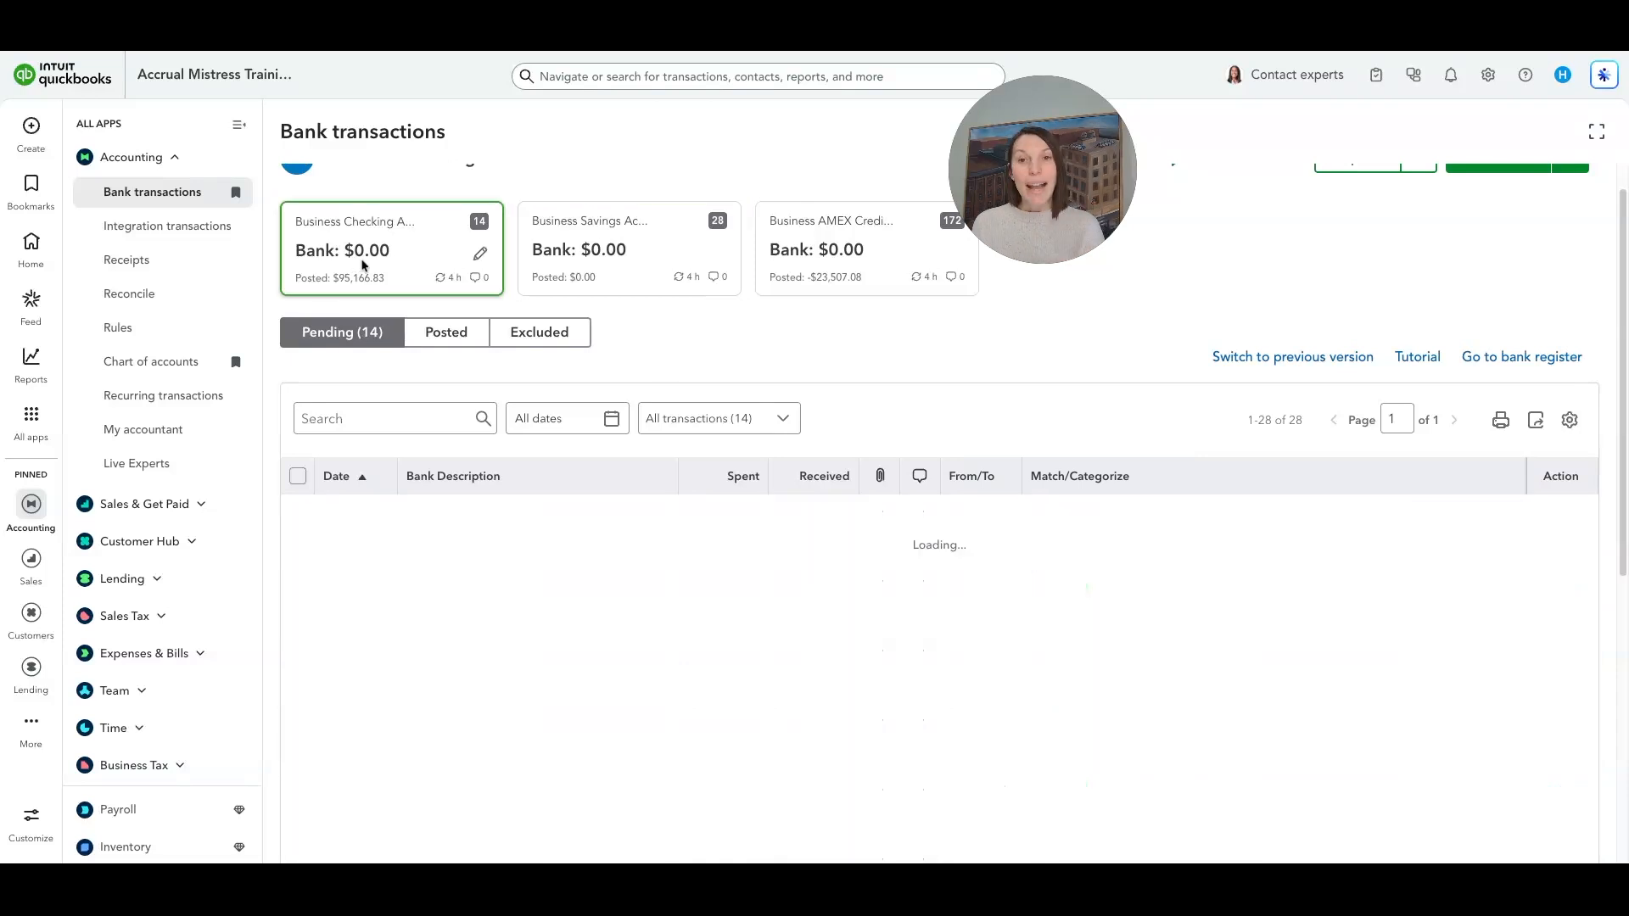
scroll(387, 453, "down", 1)
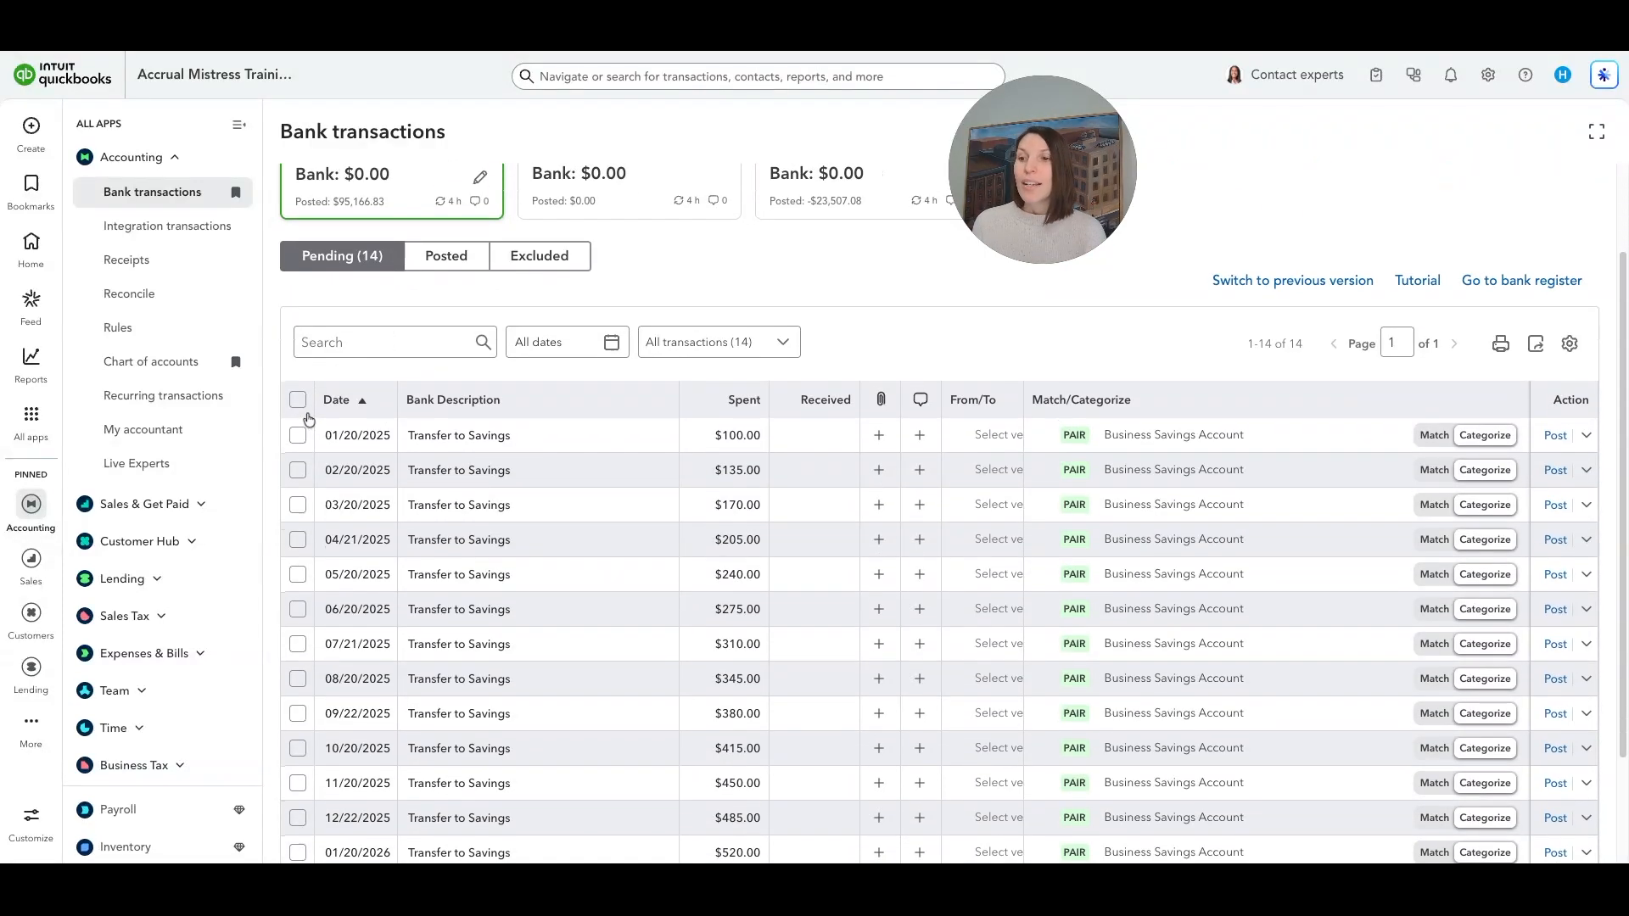
left_click(297, 400)
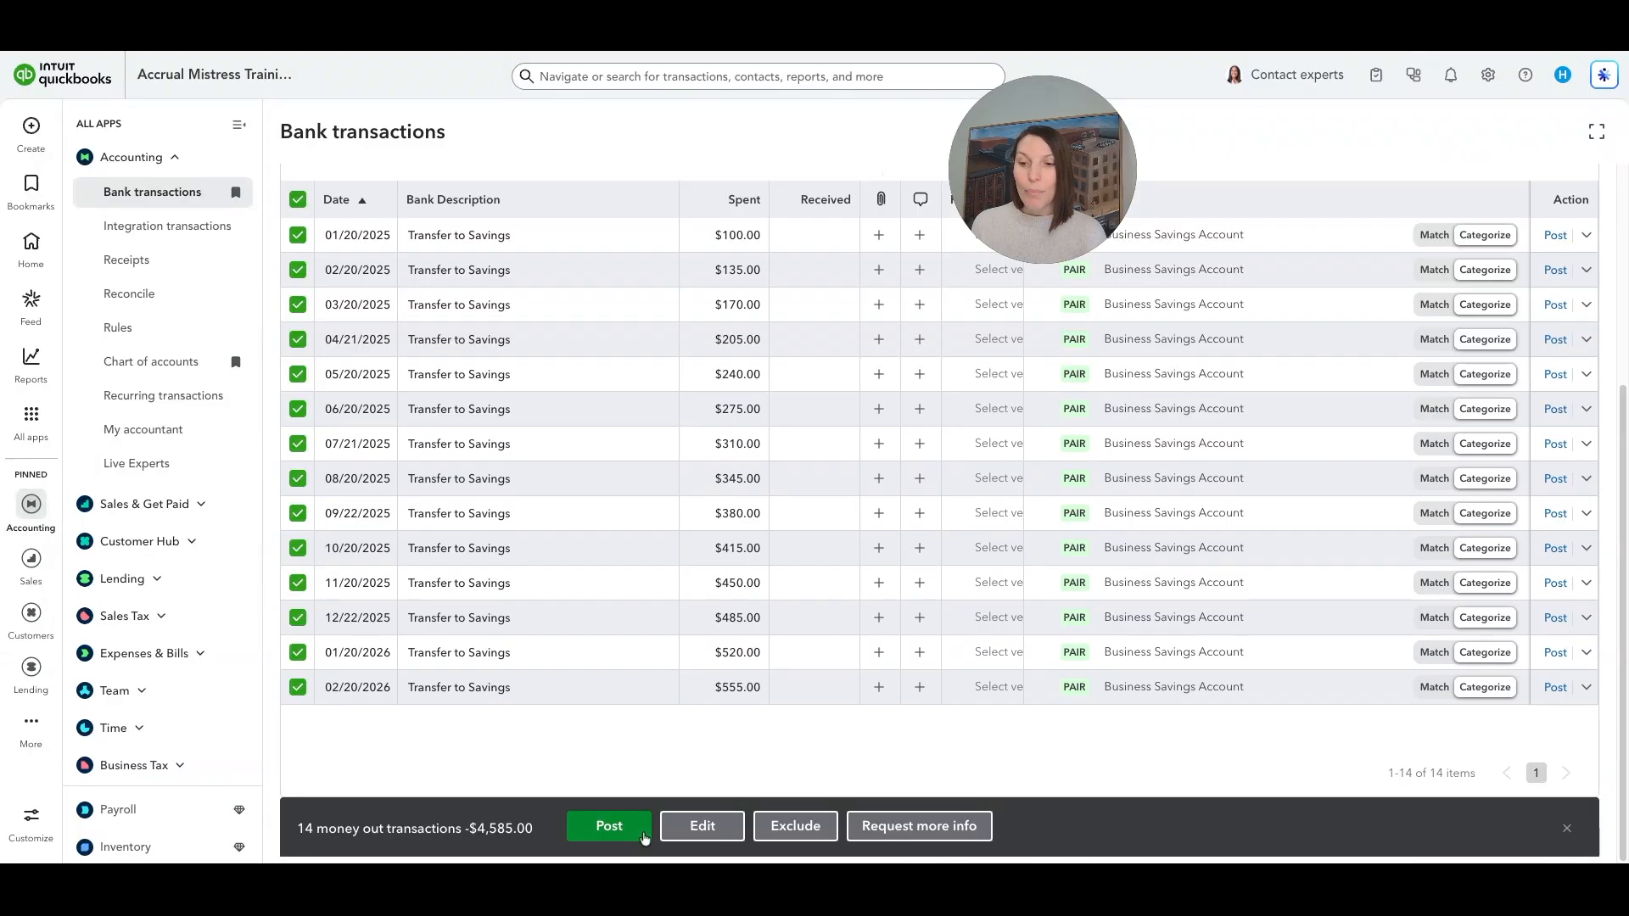
left_click(622, 825)
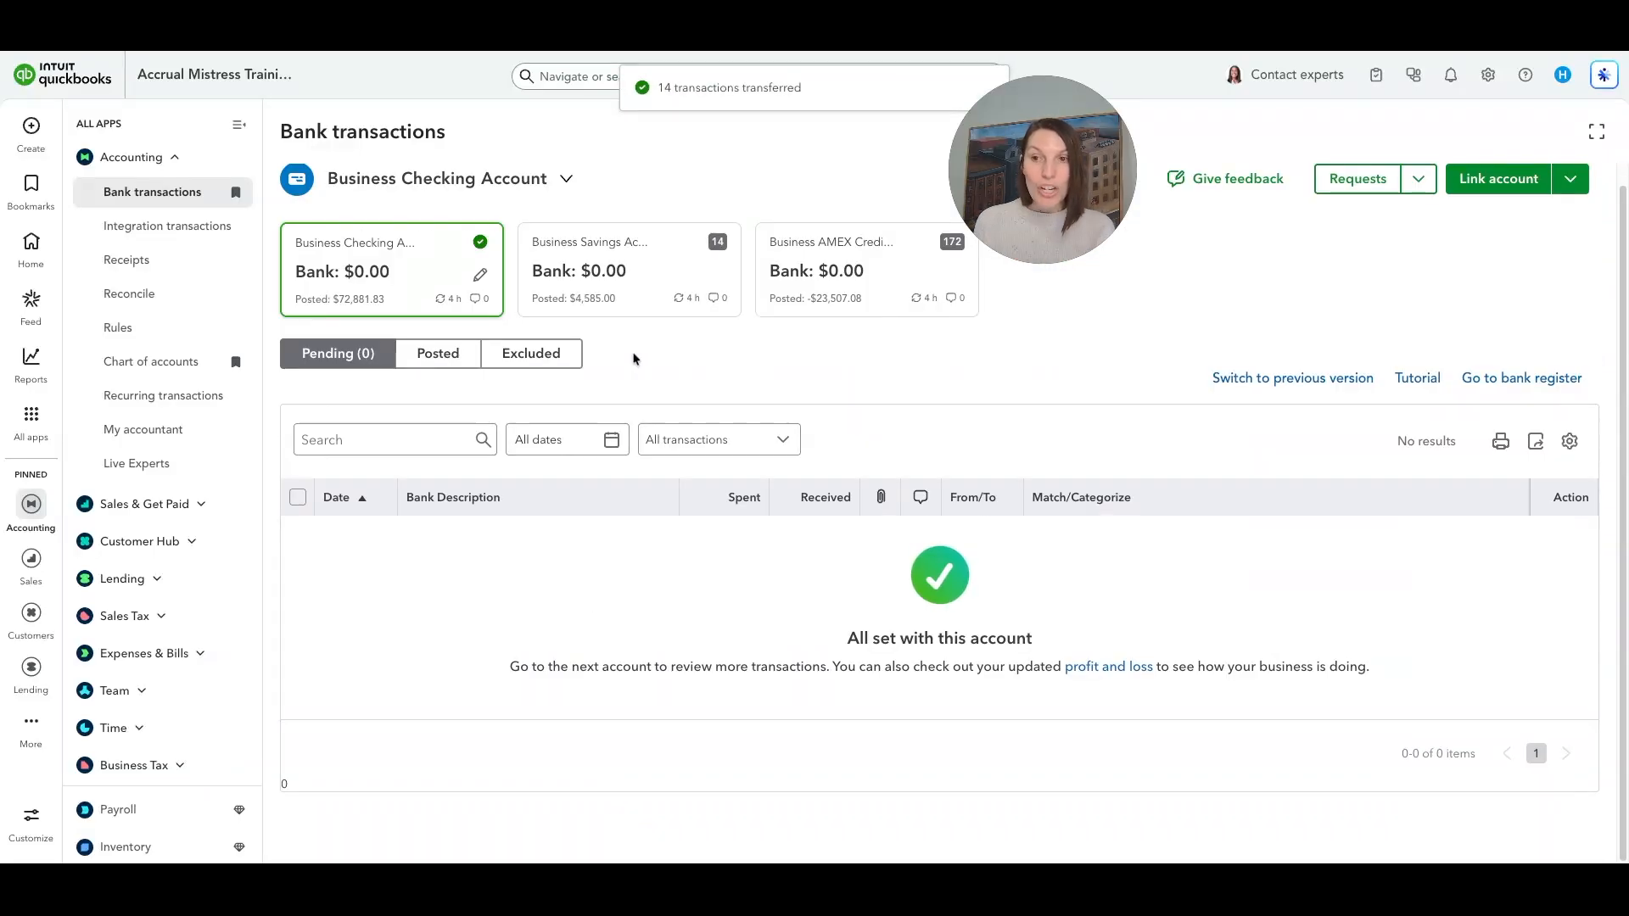
- Categorize the Interest Earned deposits in Business Savings Account as Interest Income and set Bank as the customer
left_click(642, 302)
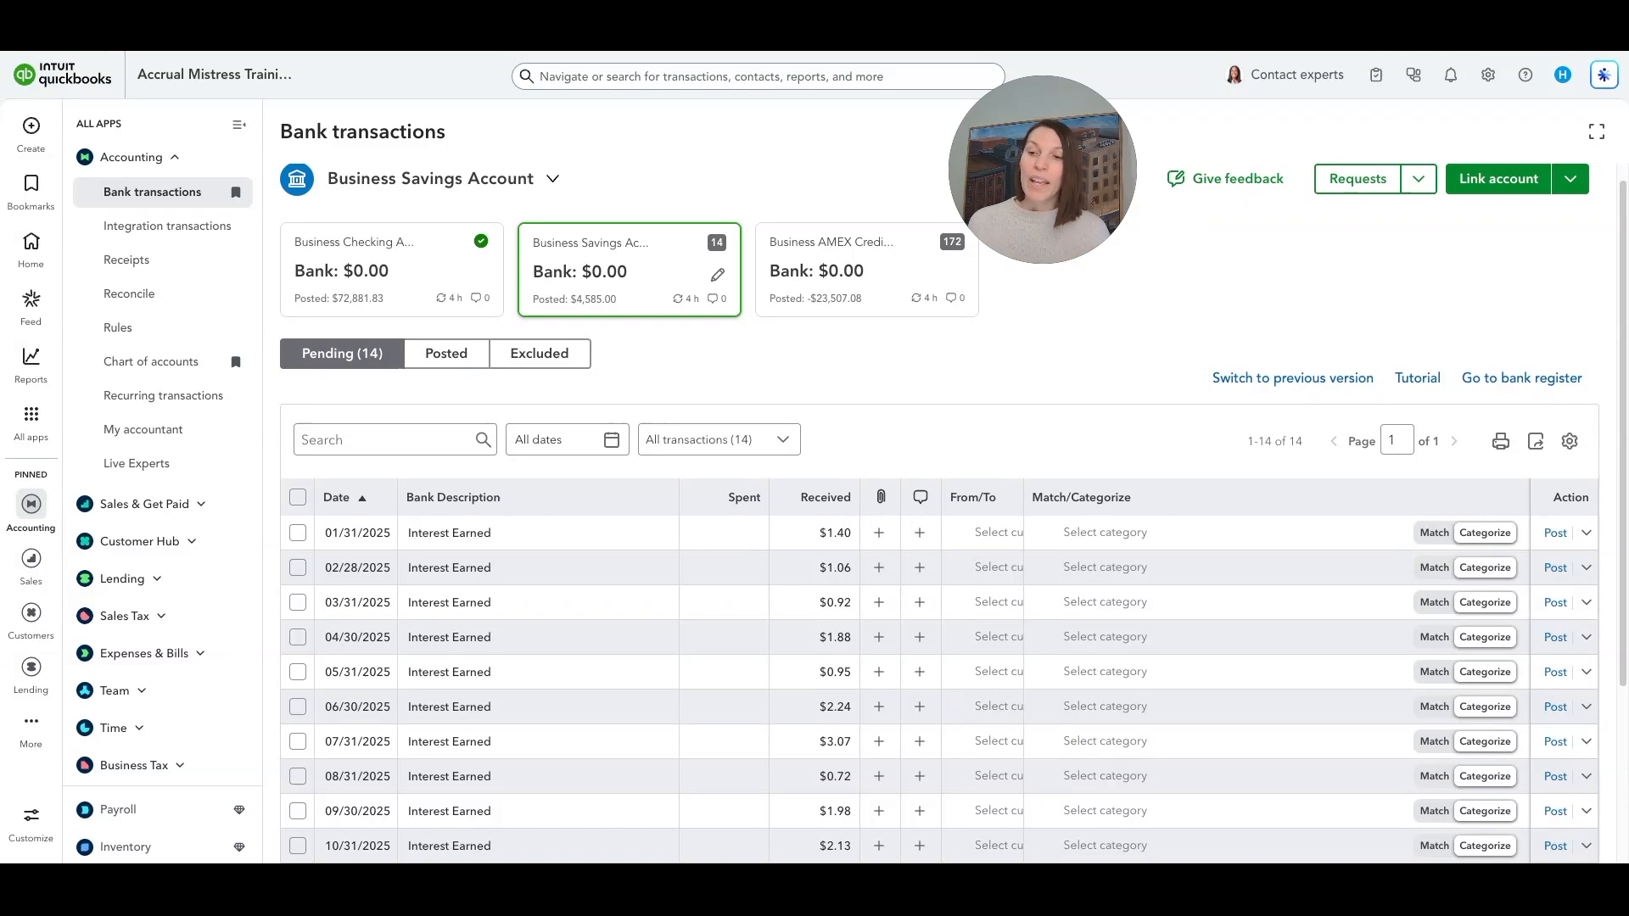
scroll(865, 362, "down", 1)
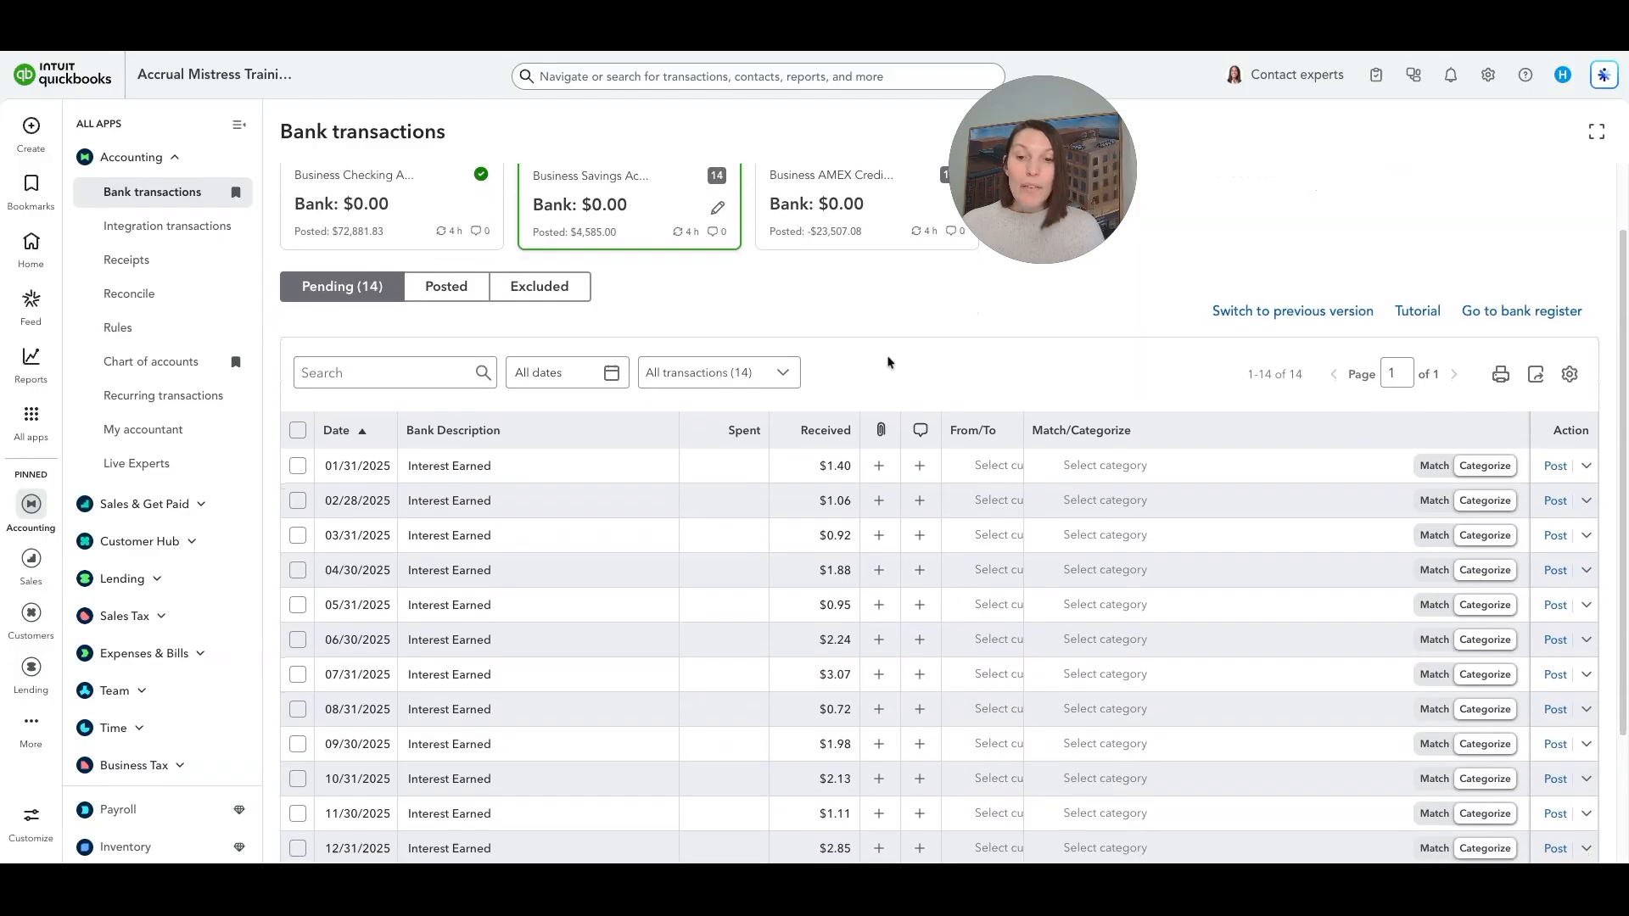
scroll(889, 362, "down", 3)
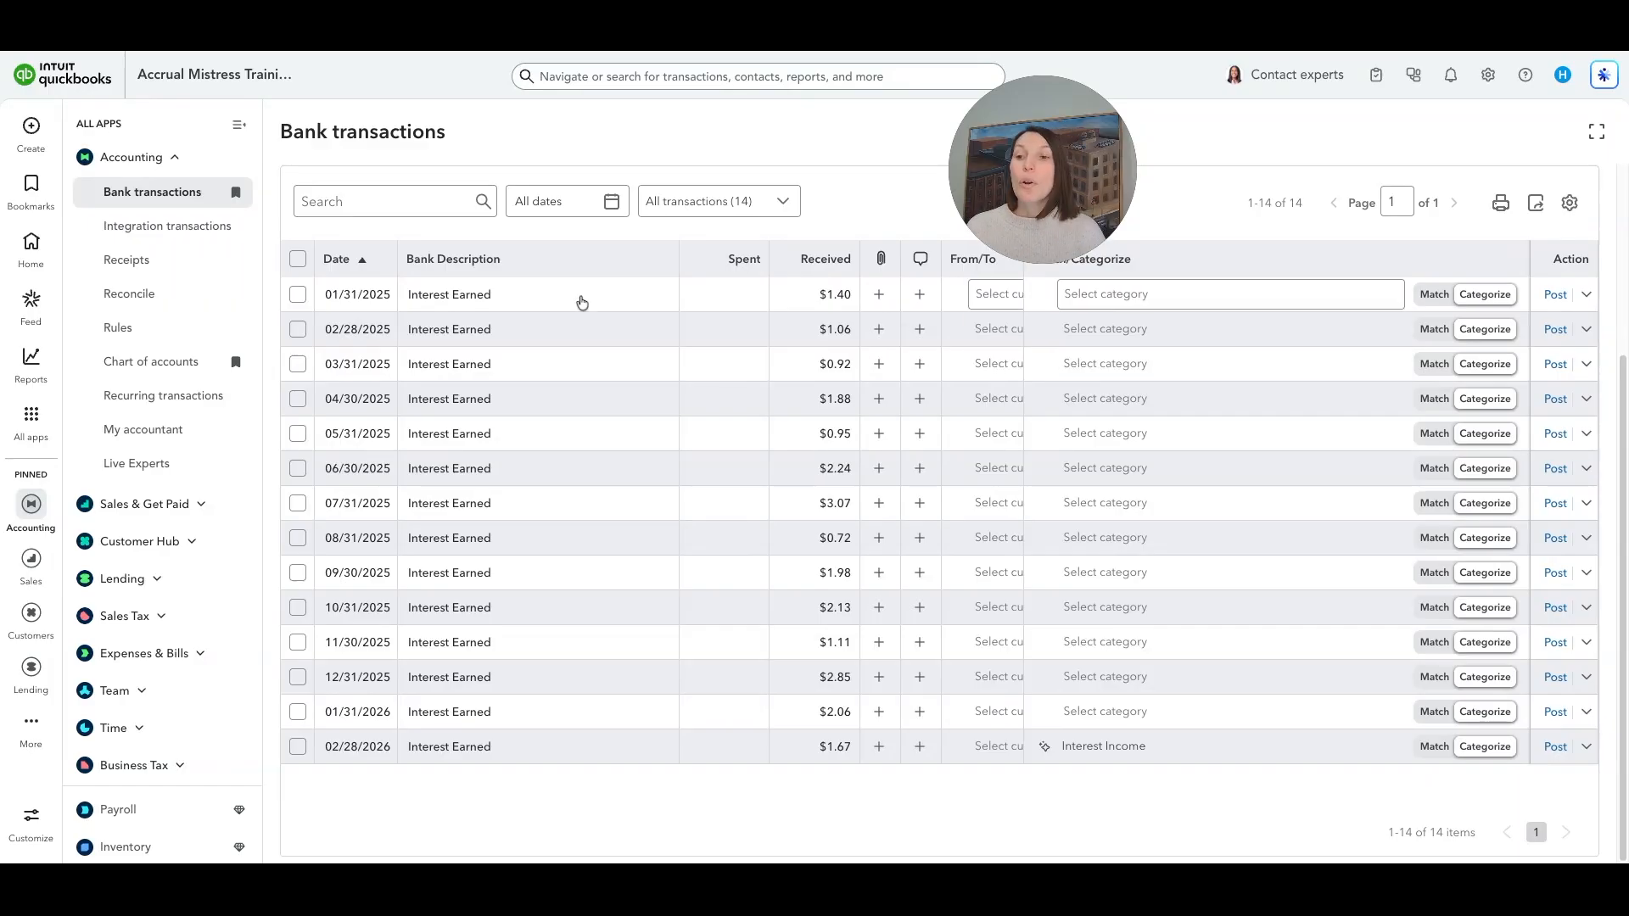
left_click(977, 304)
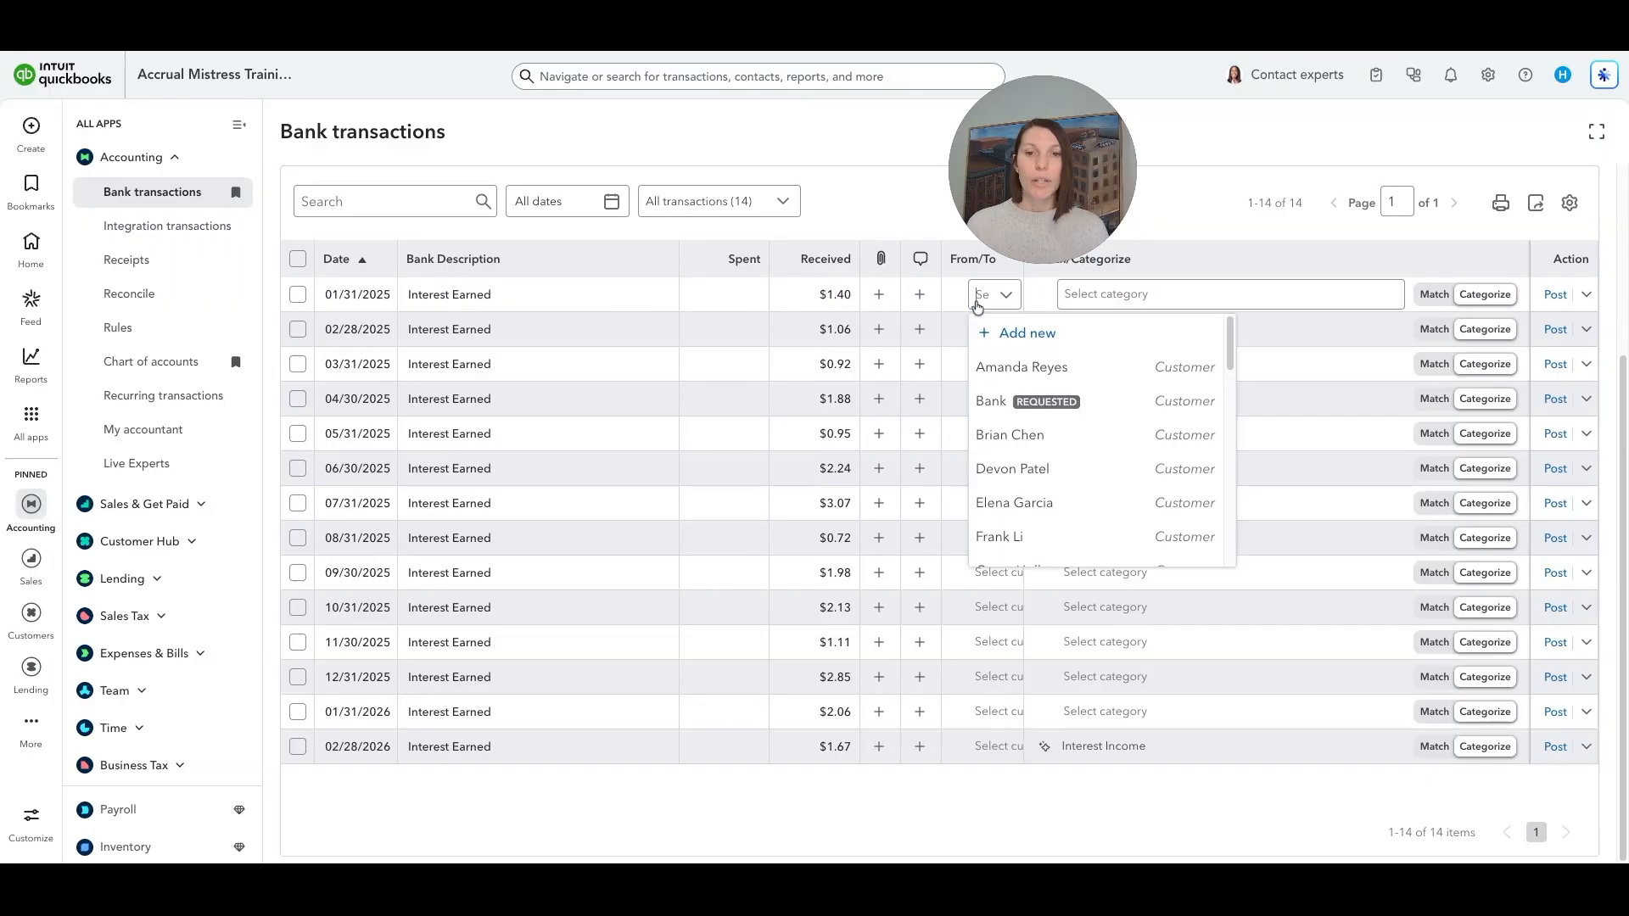
left_click(986, 405)
left_click(1123, 297)
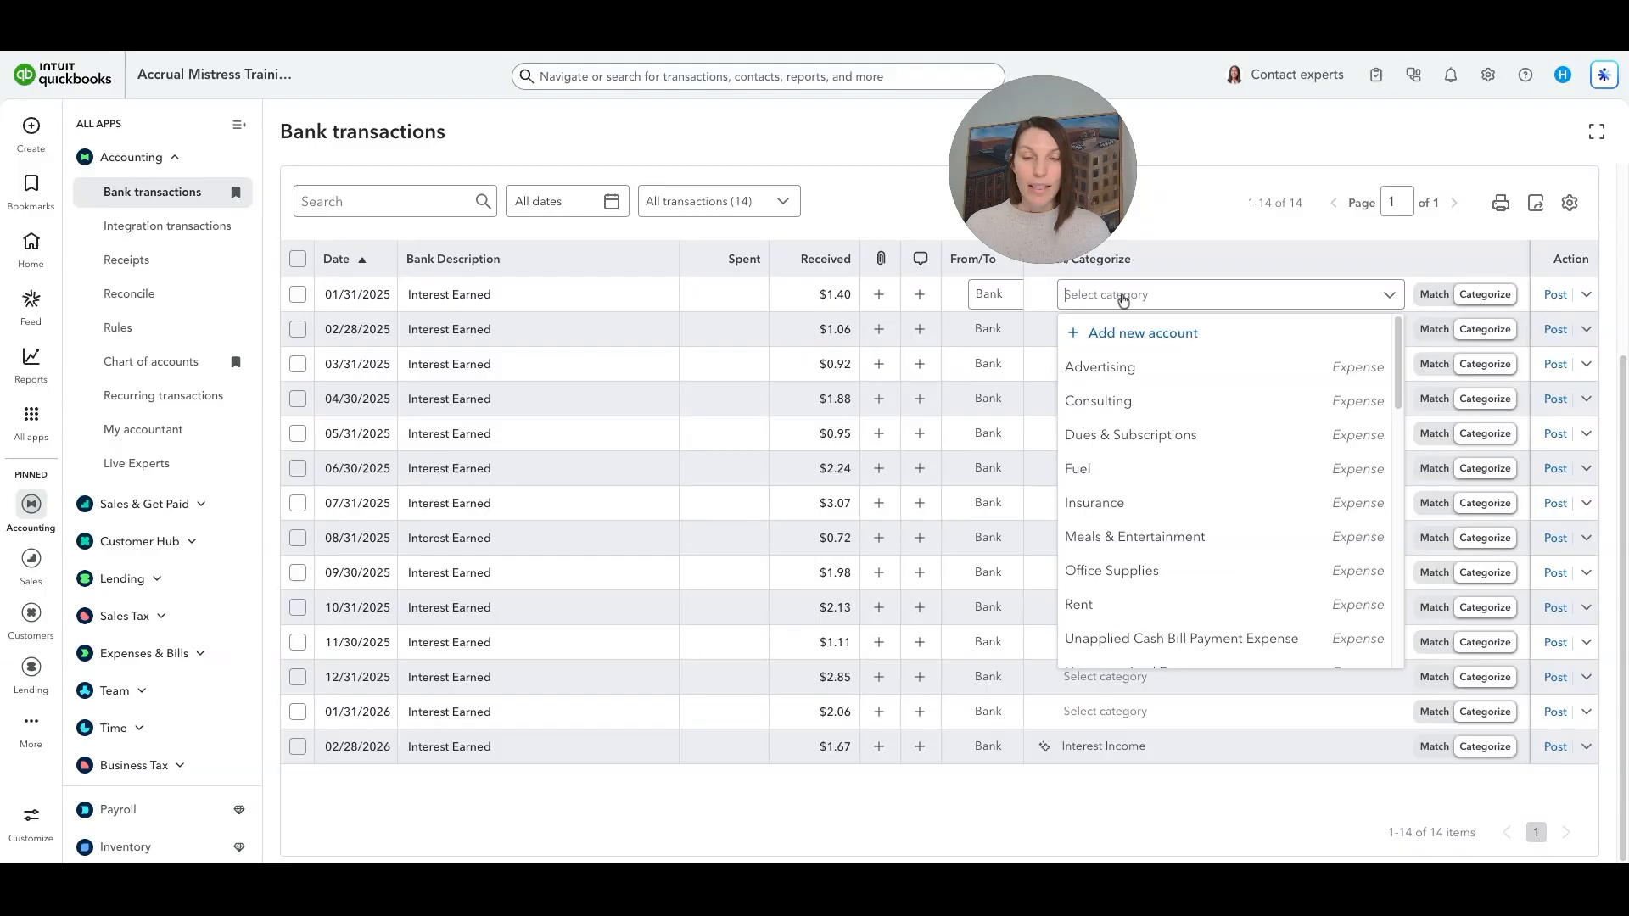
type("int")
left_click(1127, 375)
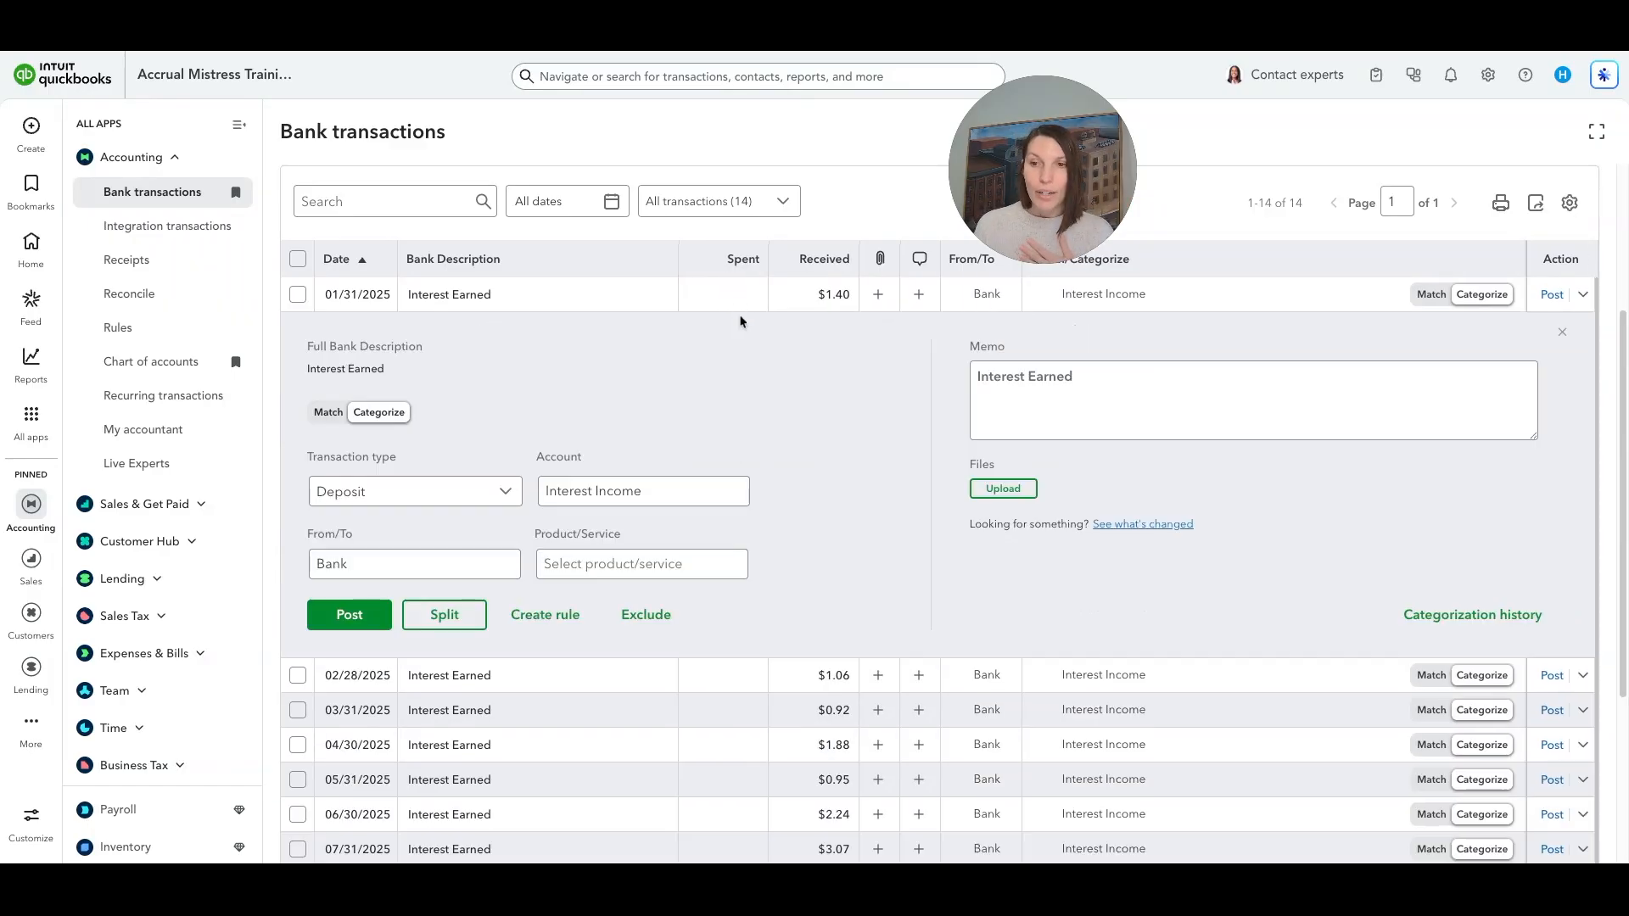
- Create a rule named Savings Interest for Interest Earned deposits in Business Savings Account, assigning Interest Income and payee Bank
left_click(738, 305)
left_click(545, 615)
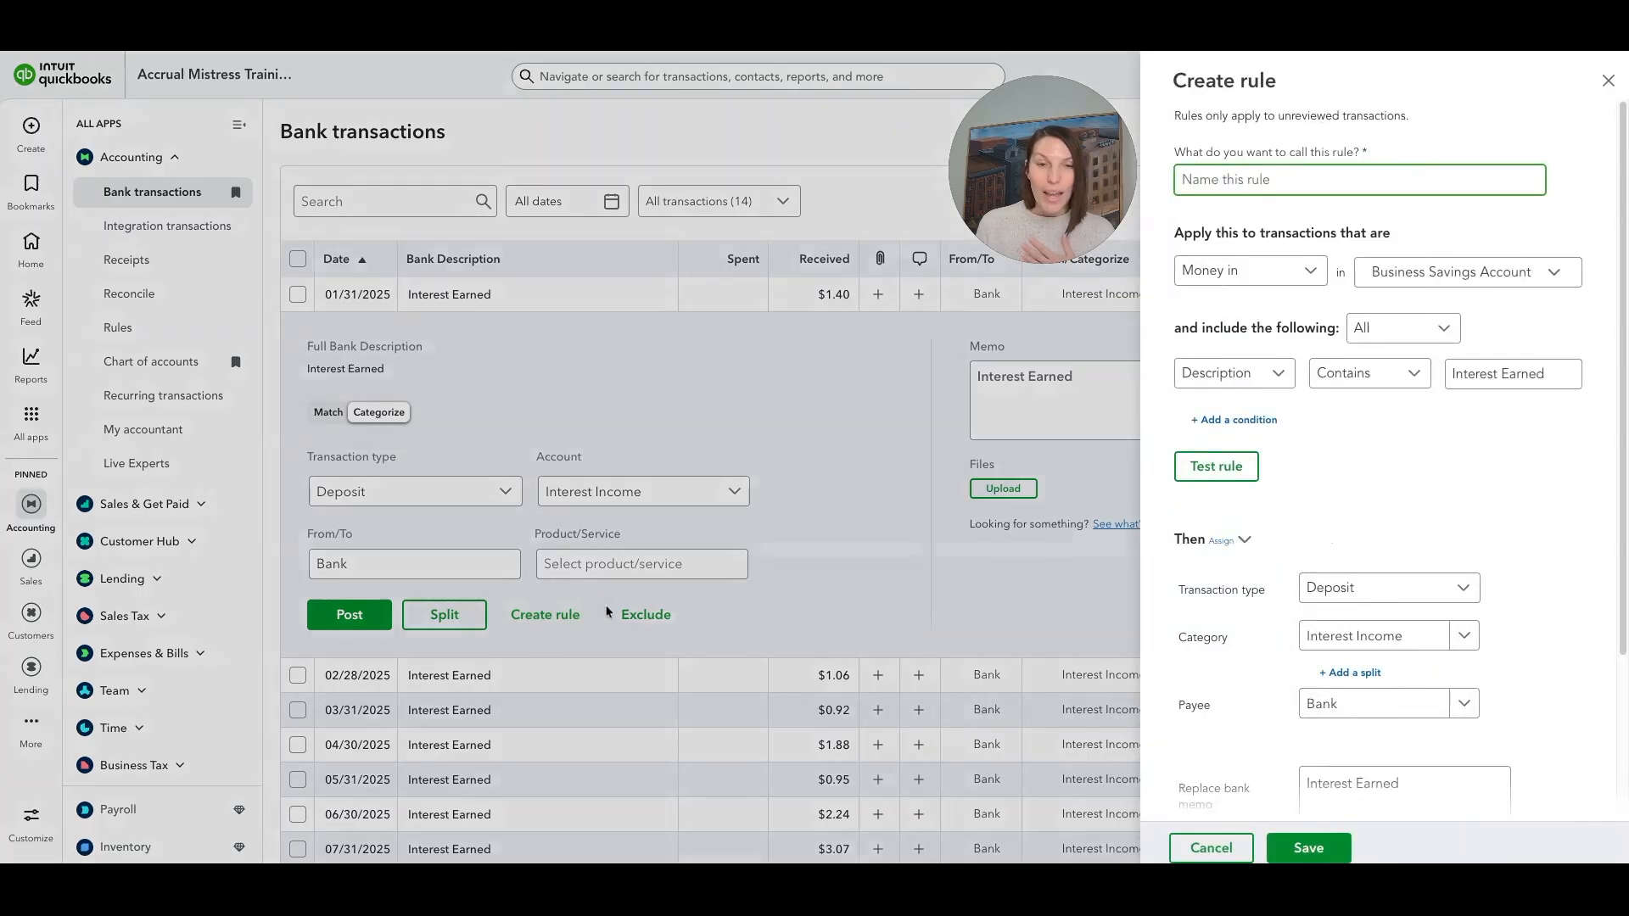
type("Savings Interest")
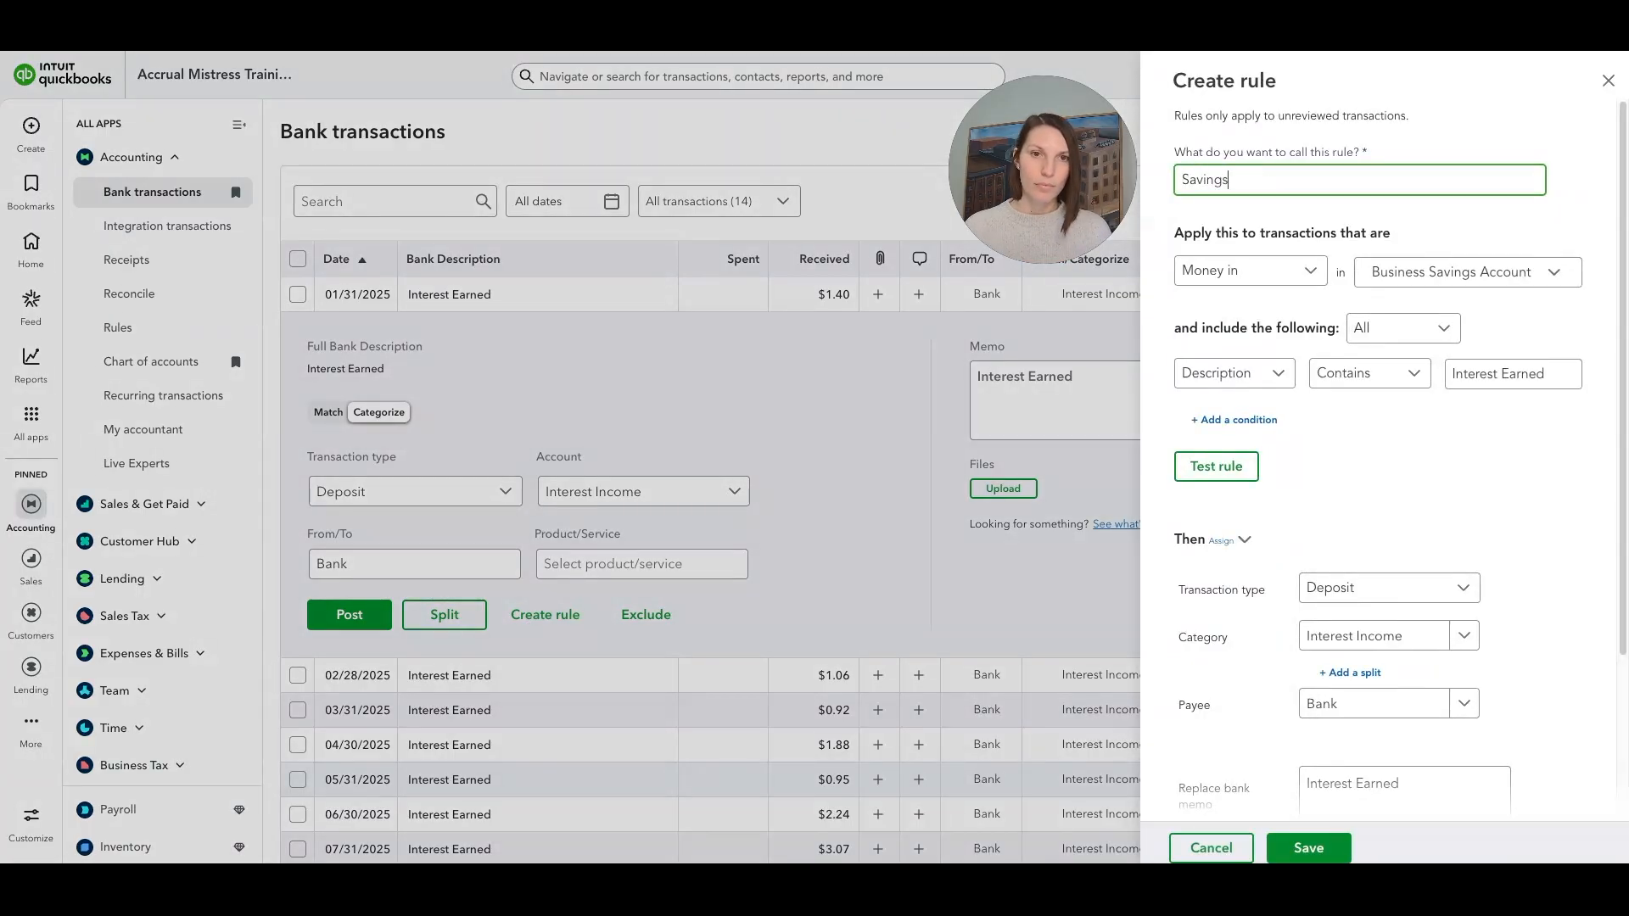
left_click(1234, 373)
left_click(1230, 443)
scroll(1357, 509, "down", 3)
left_click(1308, 848)
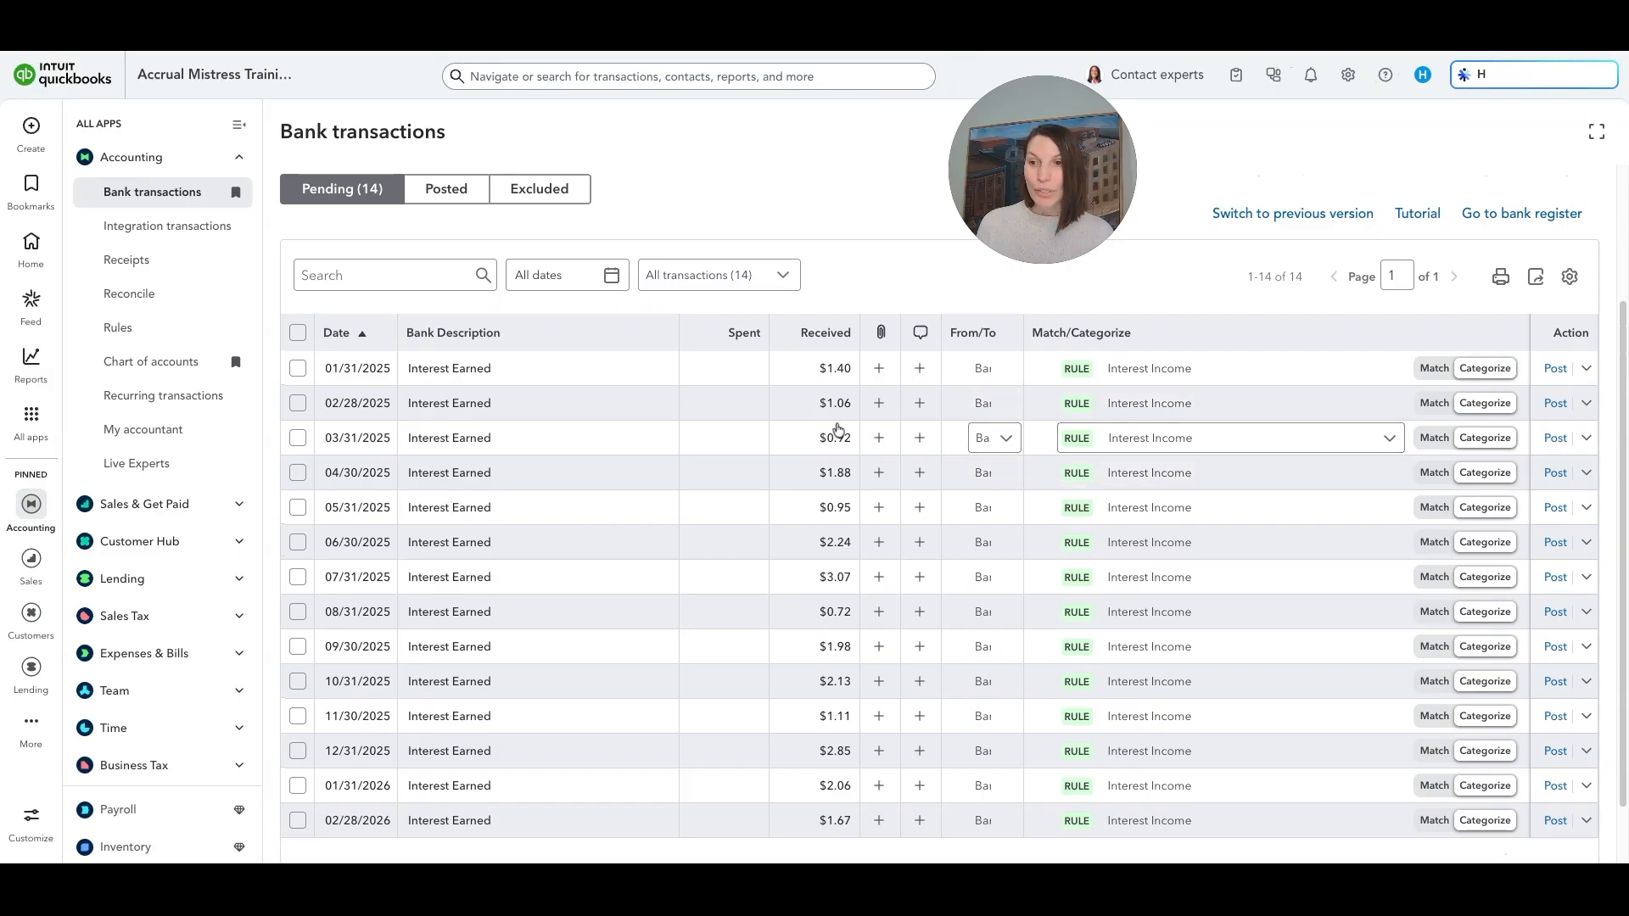
- Post all the pending Interest Earned deposits in Business Savings Account as one batch
left_click(298, 333)
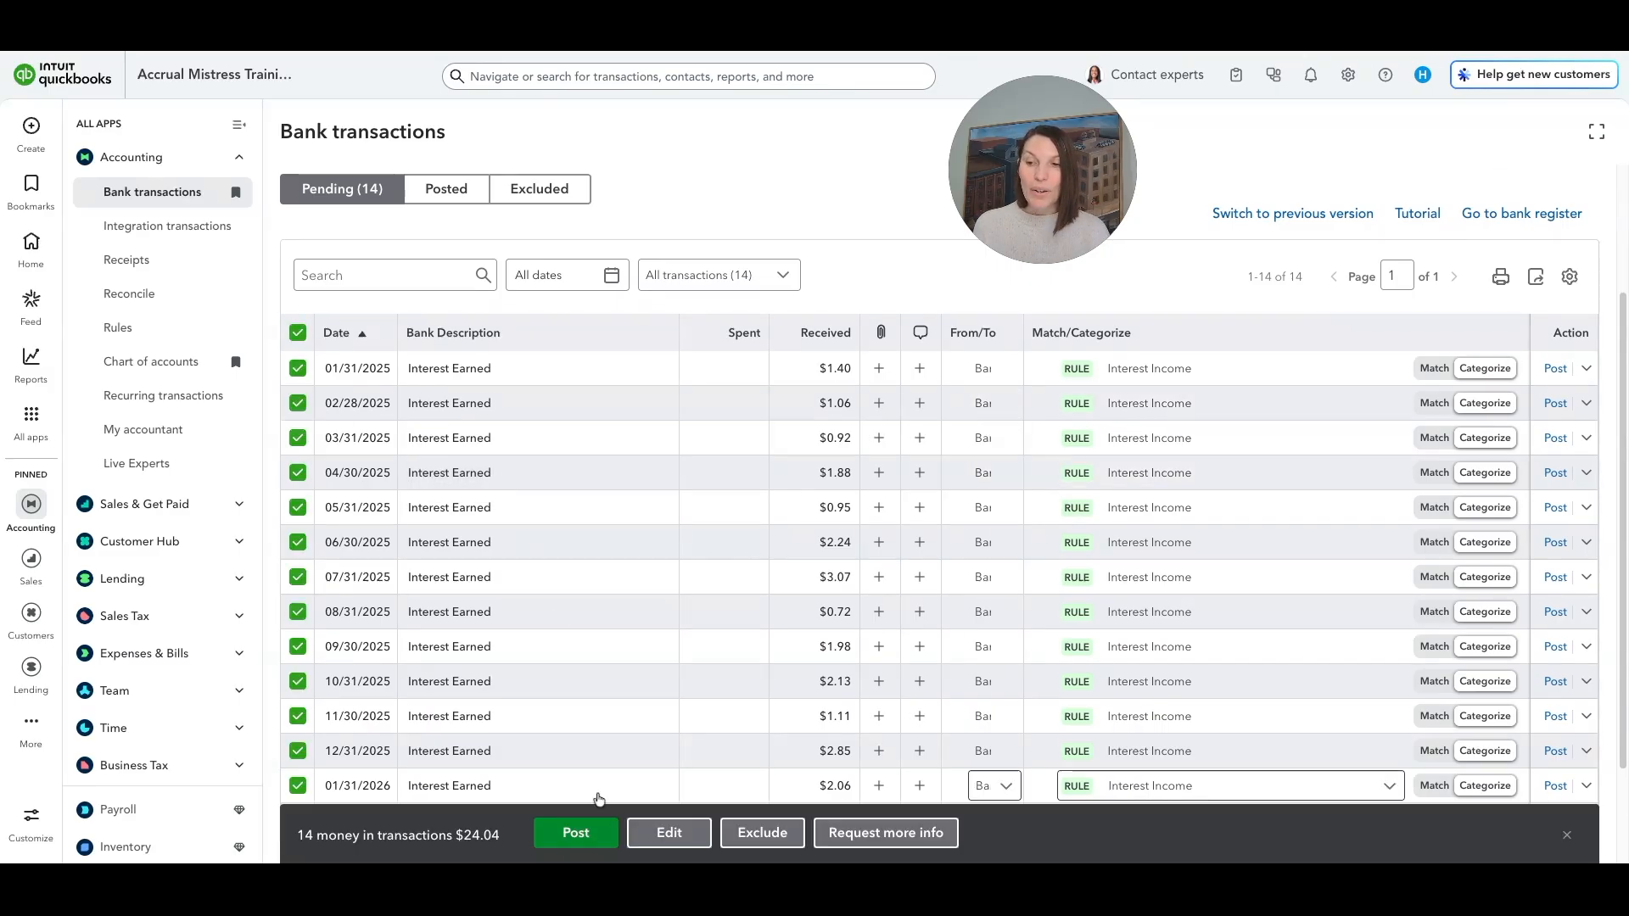
left_click(594, 834)
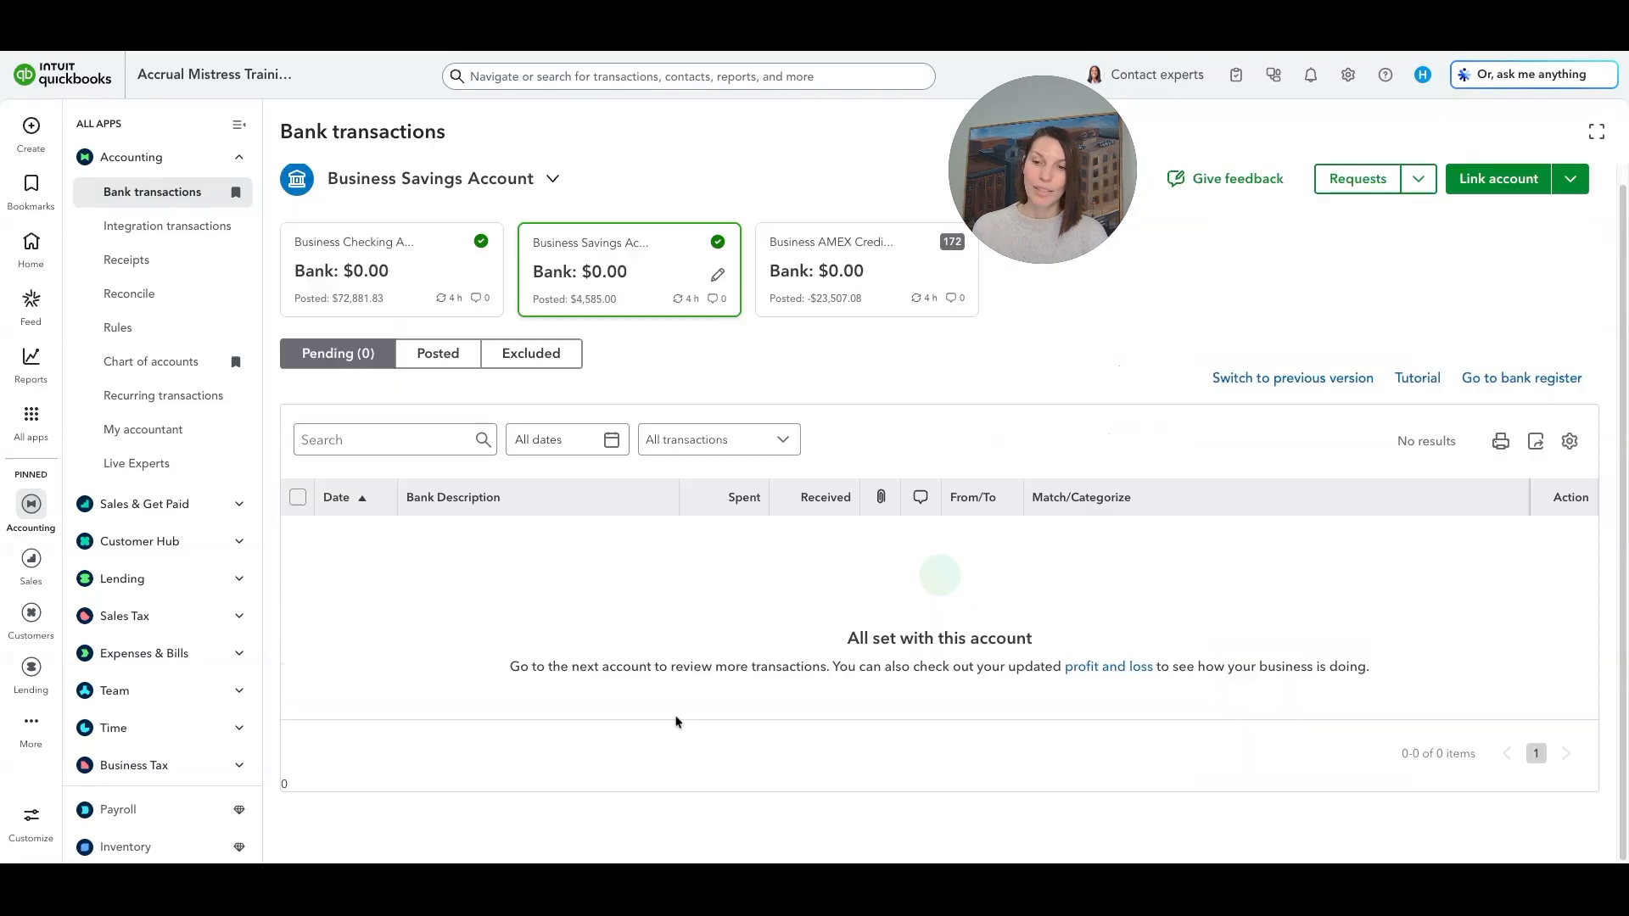
- Open the Business AMEX Credit Card feed, sort it by bank description and look through the recurring vendors and their suggested categories
left_click(837, 290)
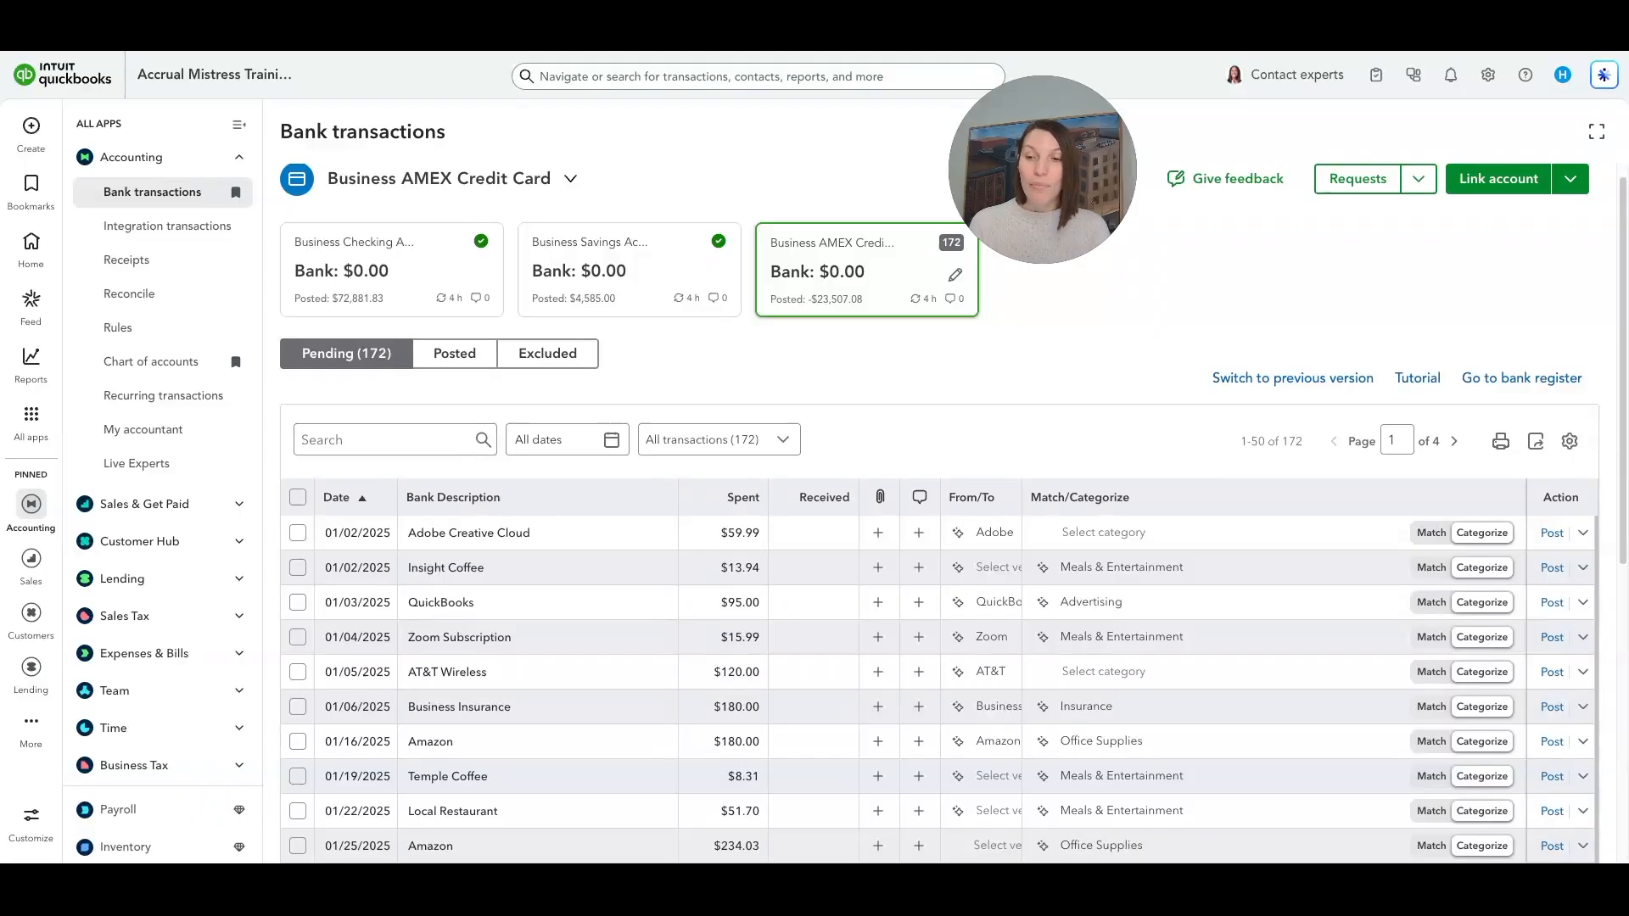
left_click(476, 507)
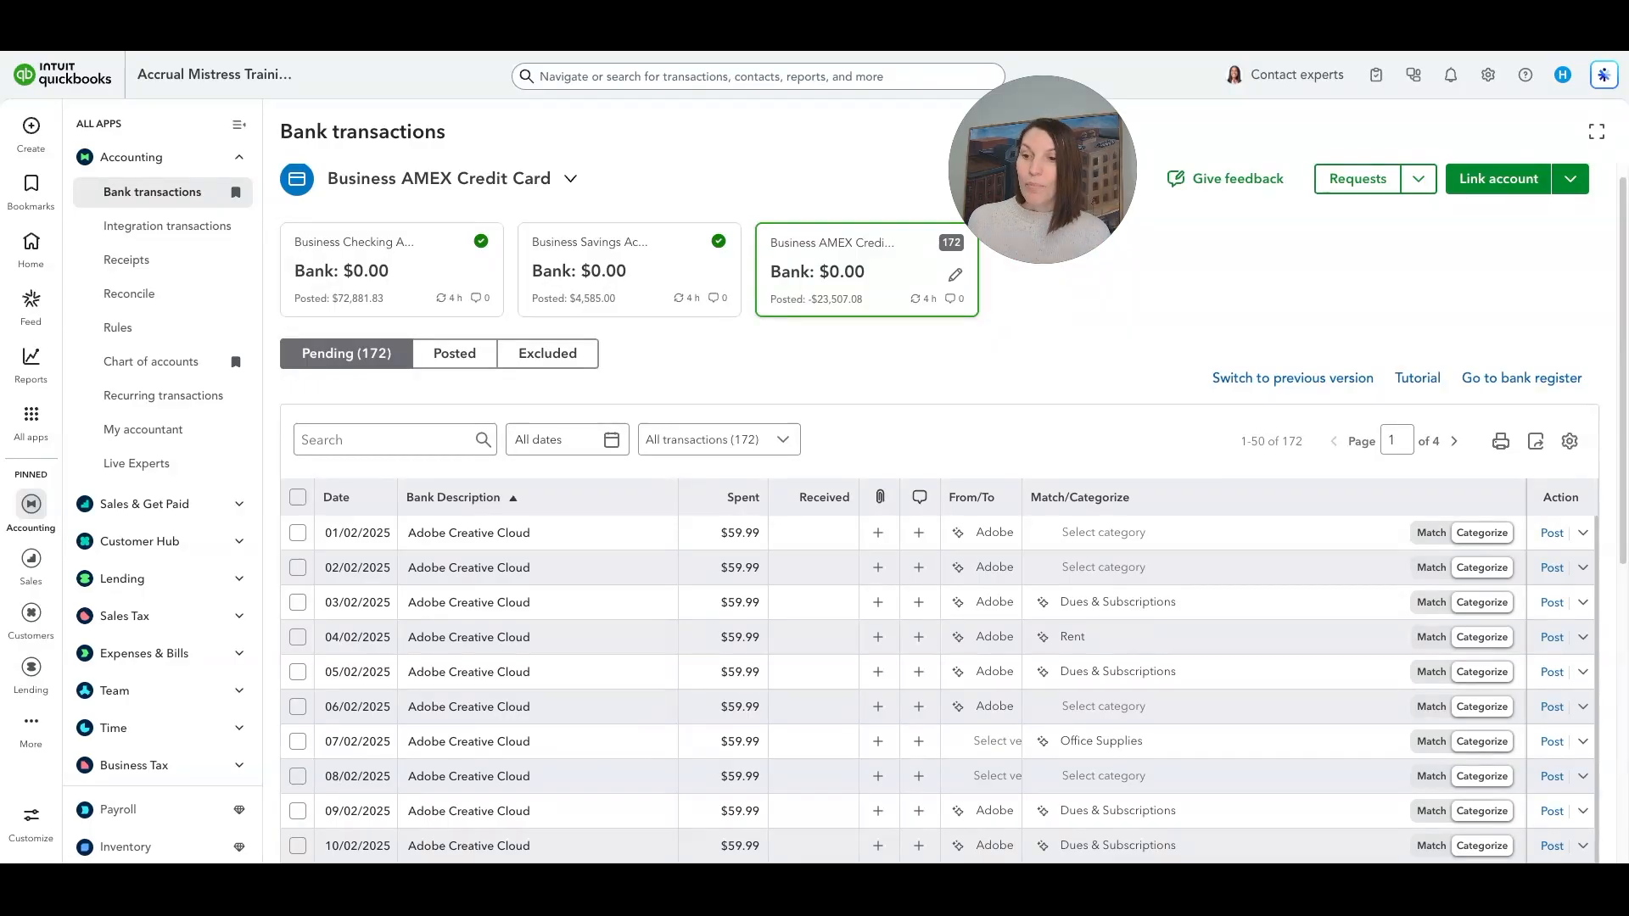
scroll(572, 563, "down", 5)
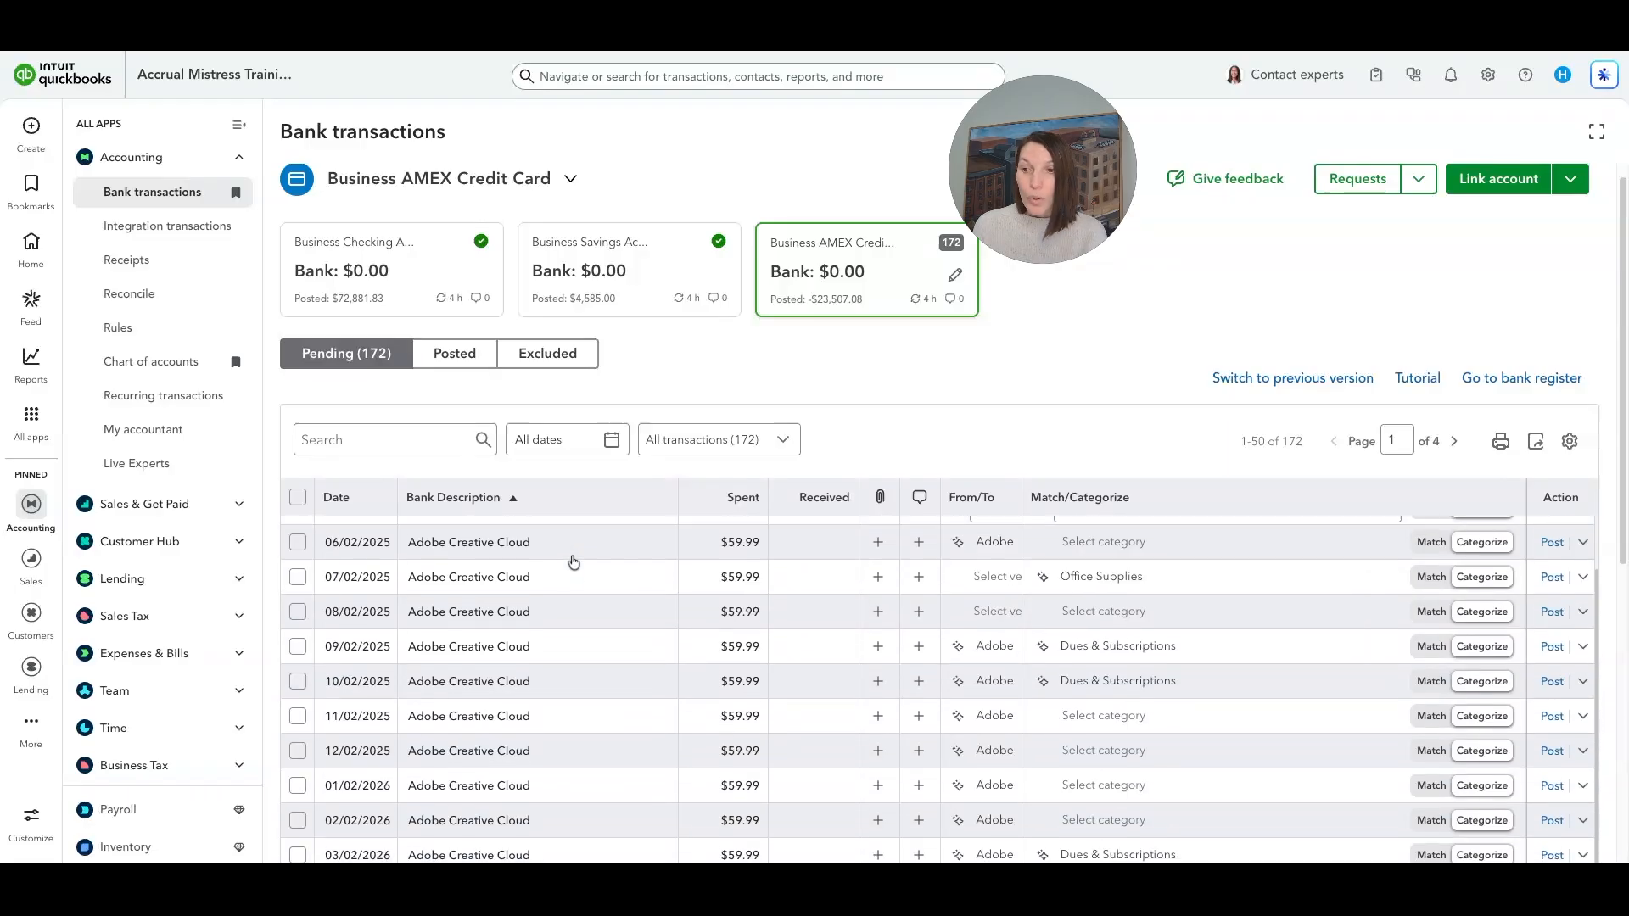
scroll(576, 598, "down", 6)
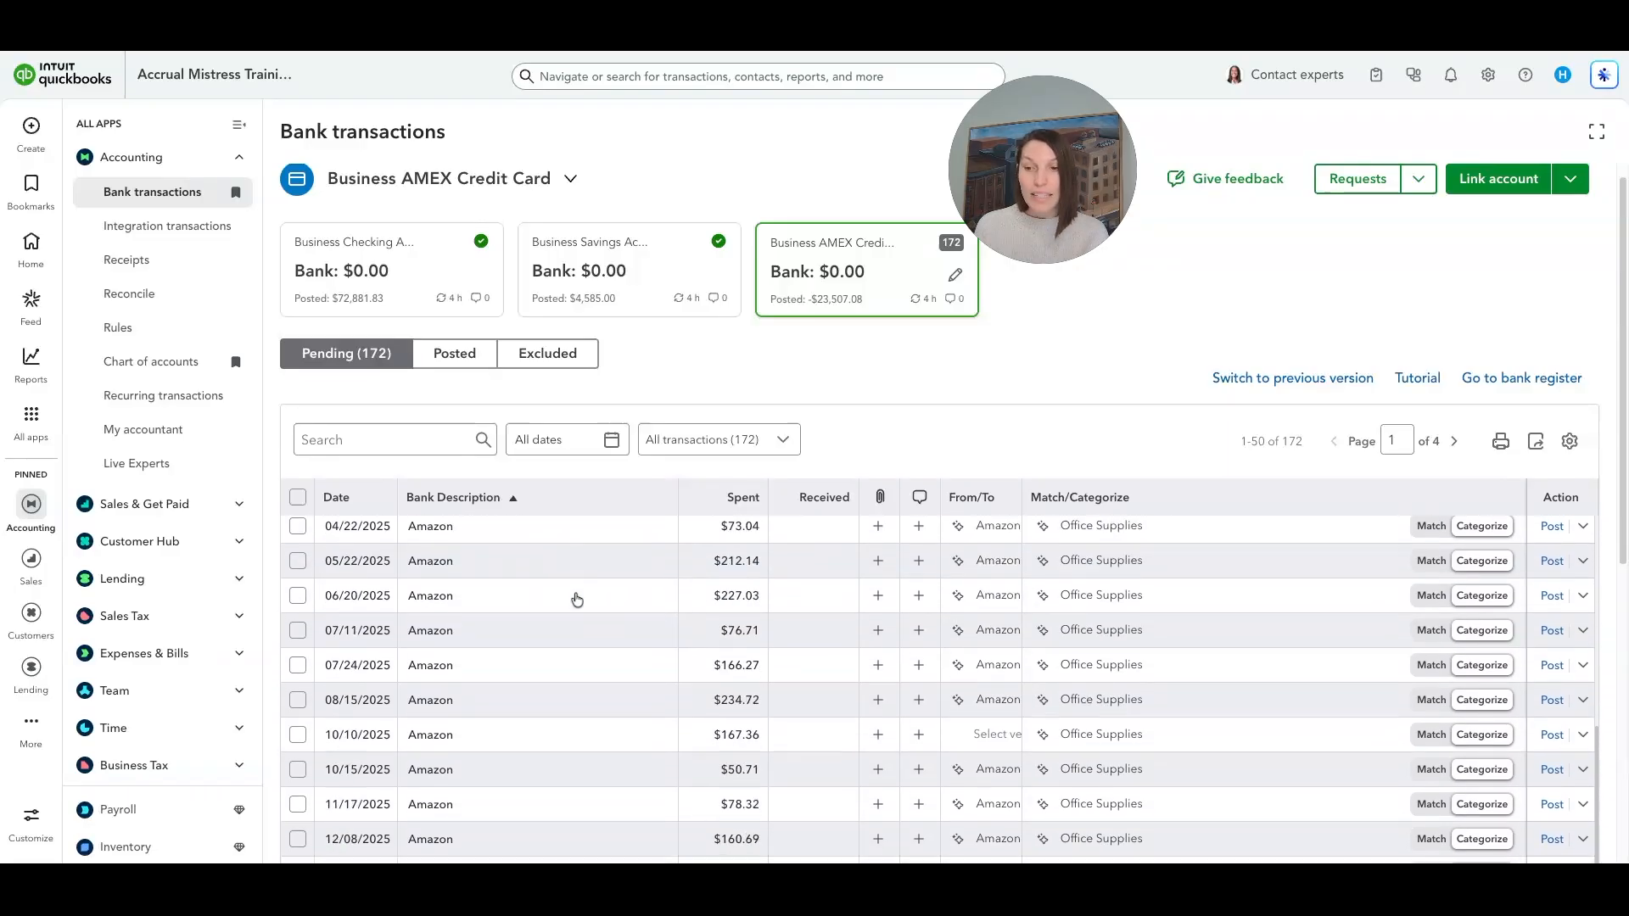
scroll(608, 720, "down", 2)
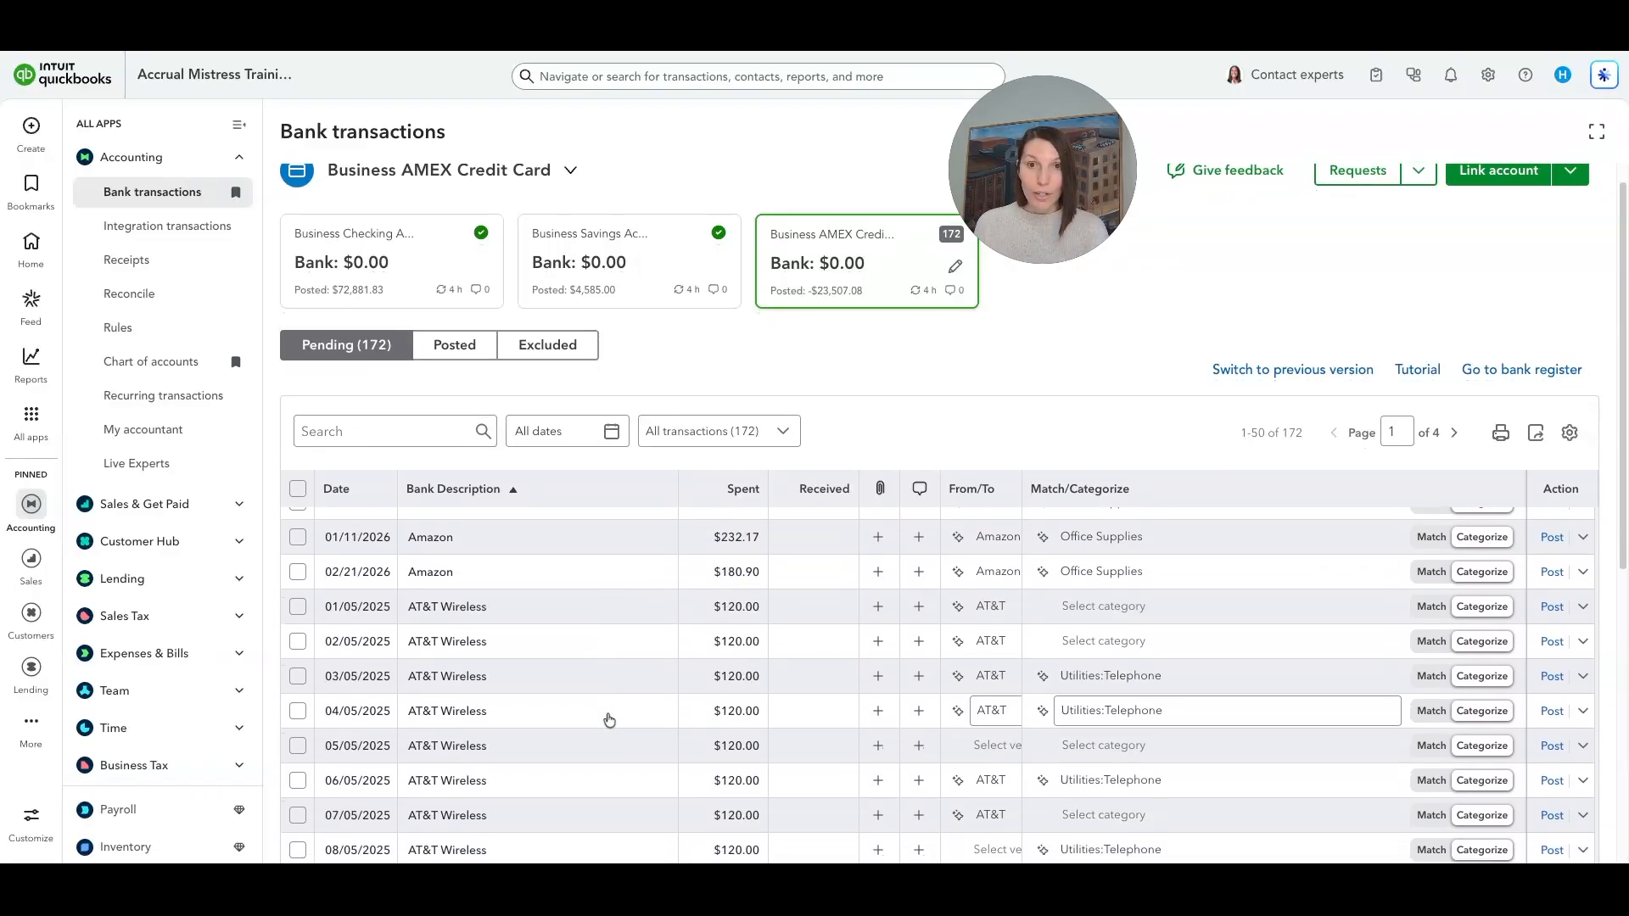
scroll(611, 719, "down", 4)
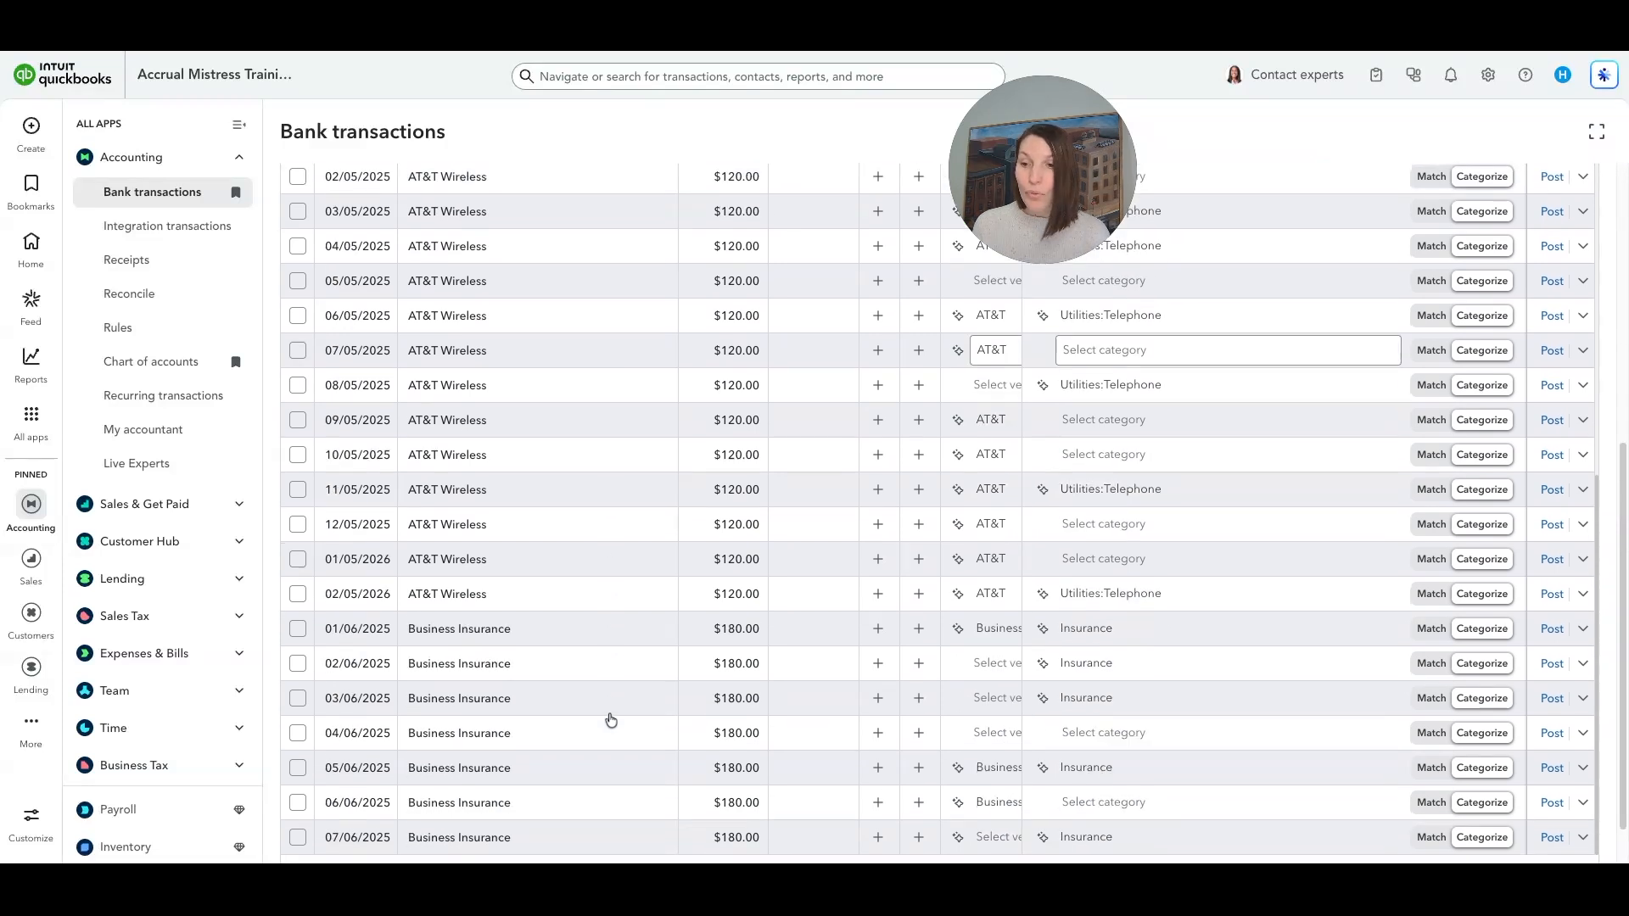
scroll(612, 717, "down", 1)
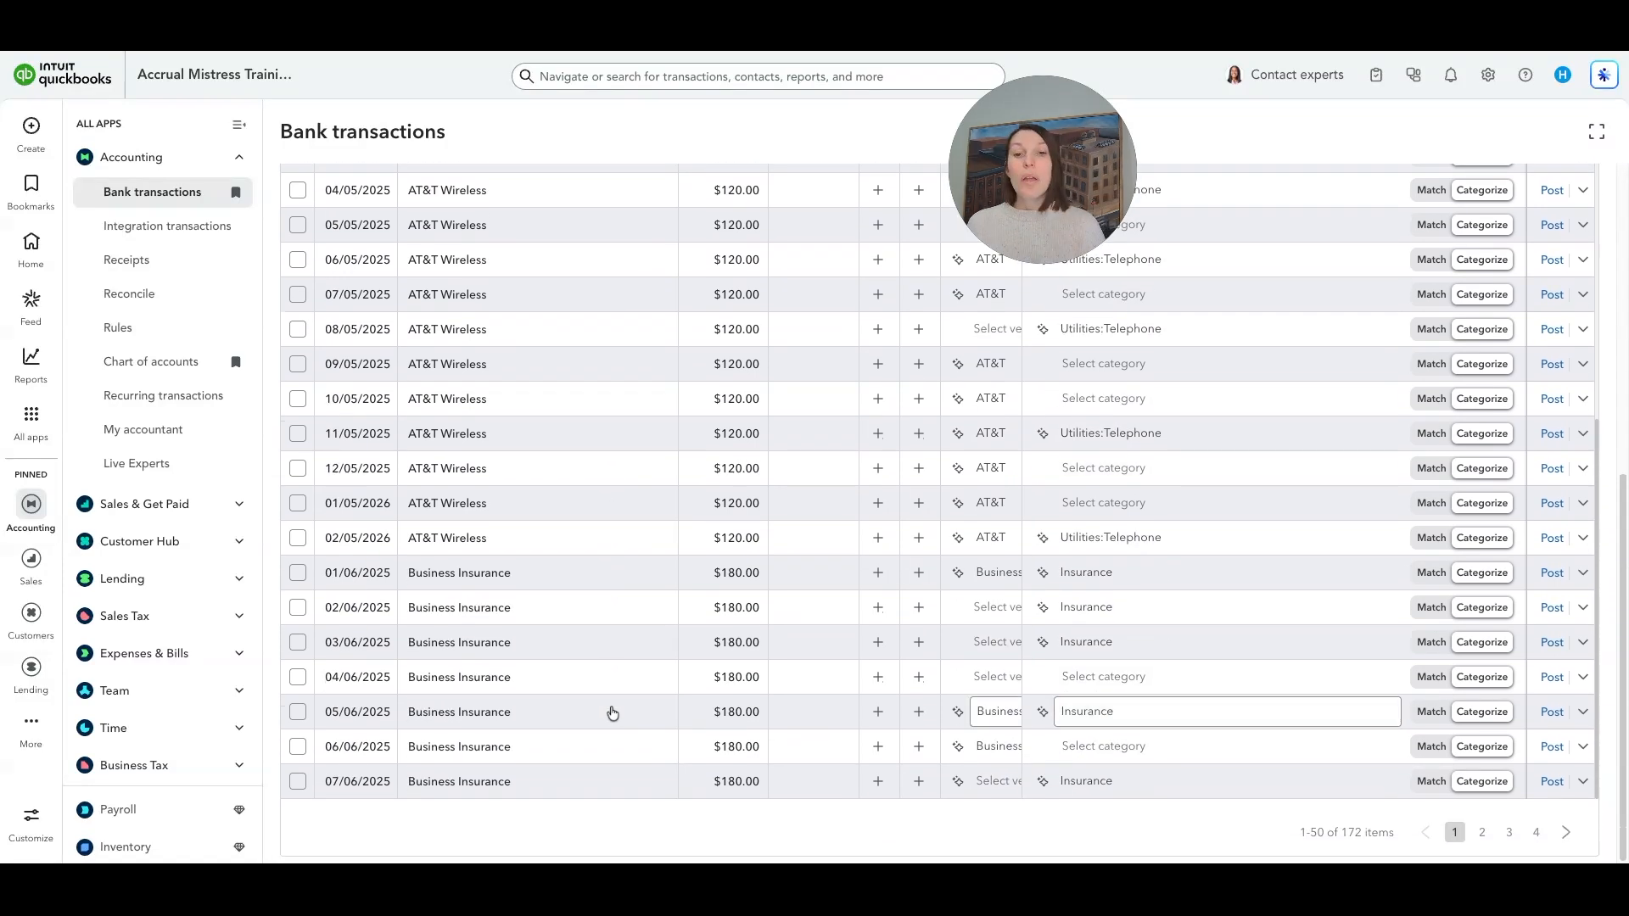
scroll(613, 715, "up", 8)
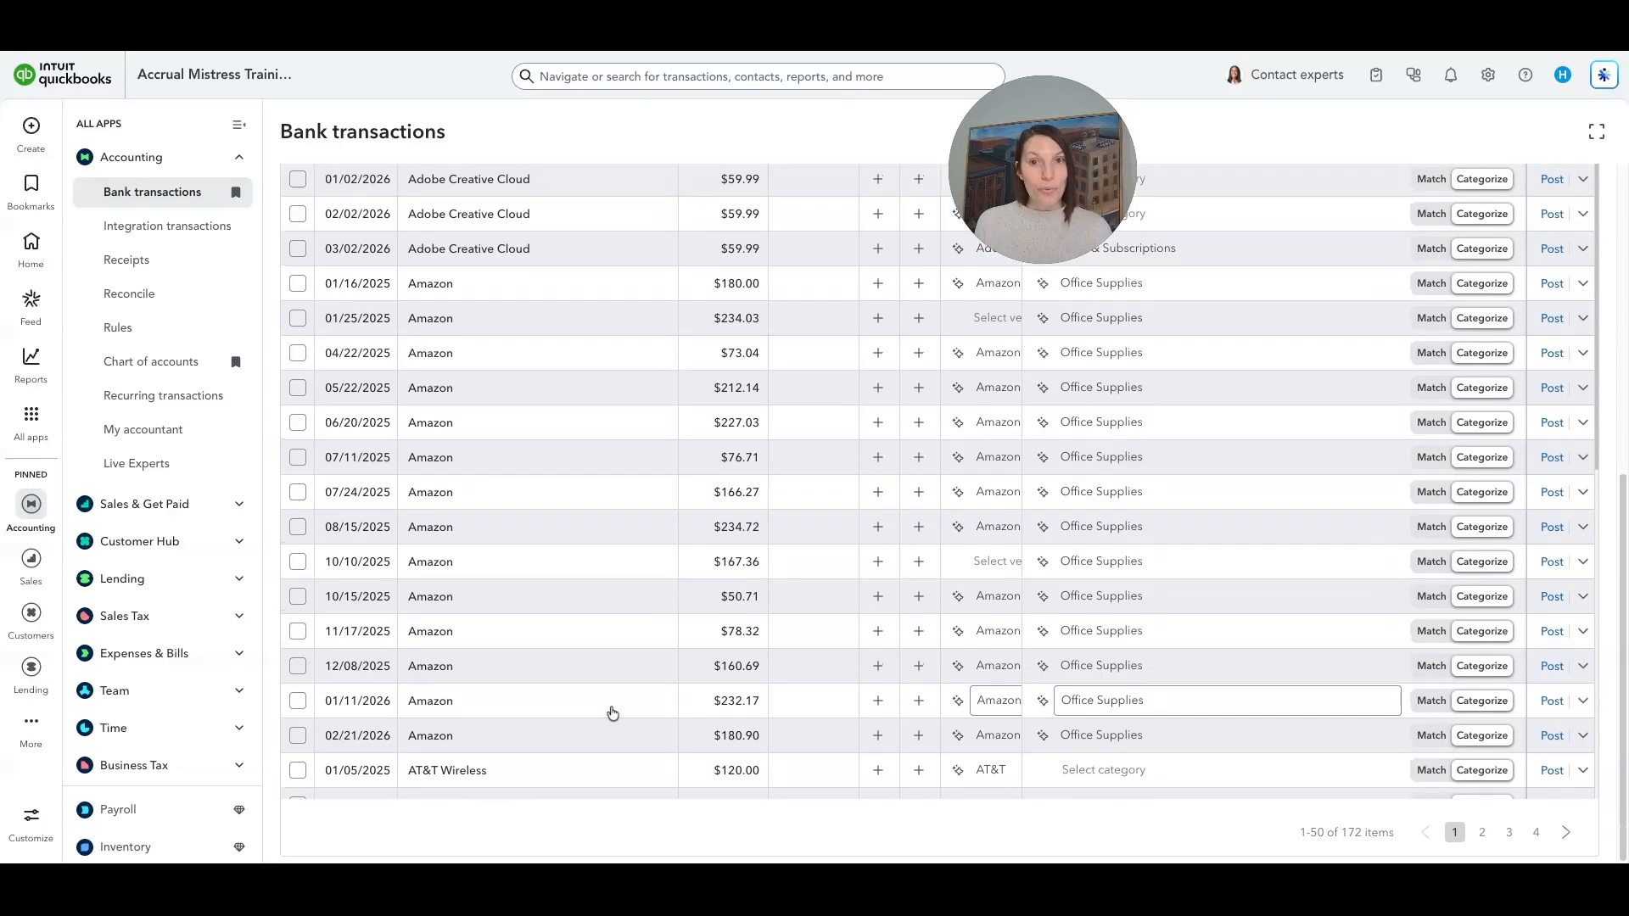
scroll(612, 713, "up", 2)
scroll(613, 711, "up", 5)
scroll(616, 706, "up", 4)
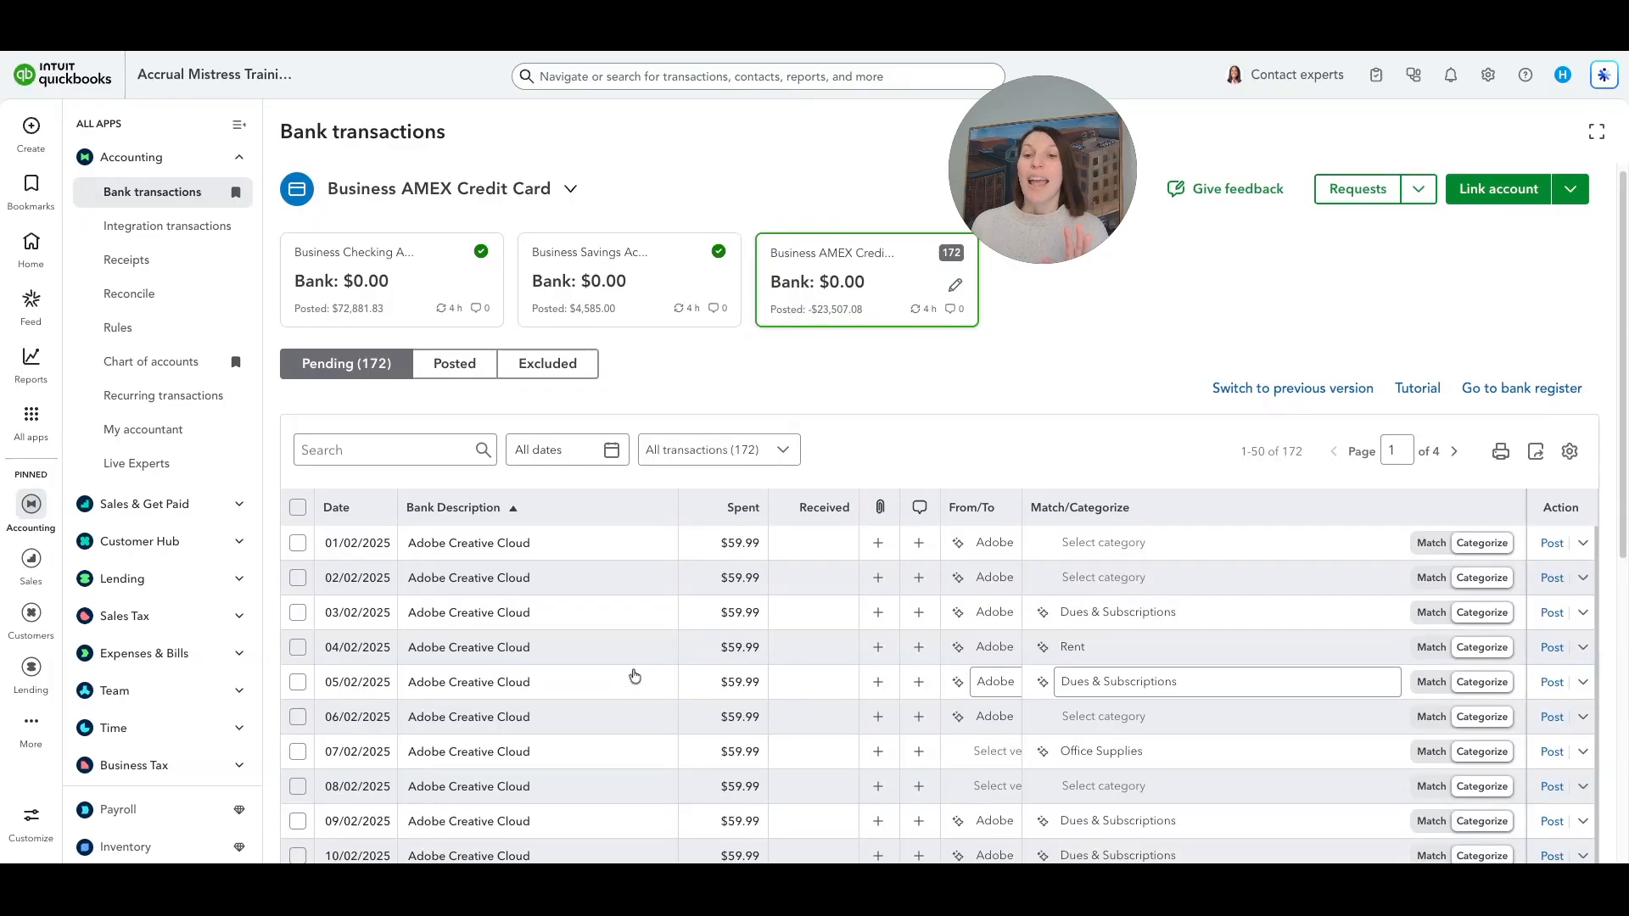
- Create a rule named Adobe Creative for the Adobe Creative Cloud charges, assigning the category Dues & Subscriptions
left_click(650, 553)
left_click(549, 705)
left_click(1235, 179)
type("Adobe Creative")
left_click(1291, 543)
scroll(1291, 543, "down", 1)
left_click(1335, 608)
type("Dues")
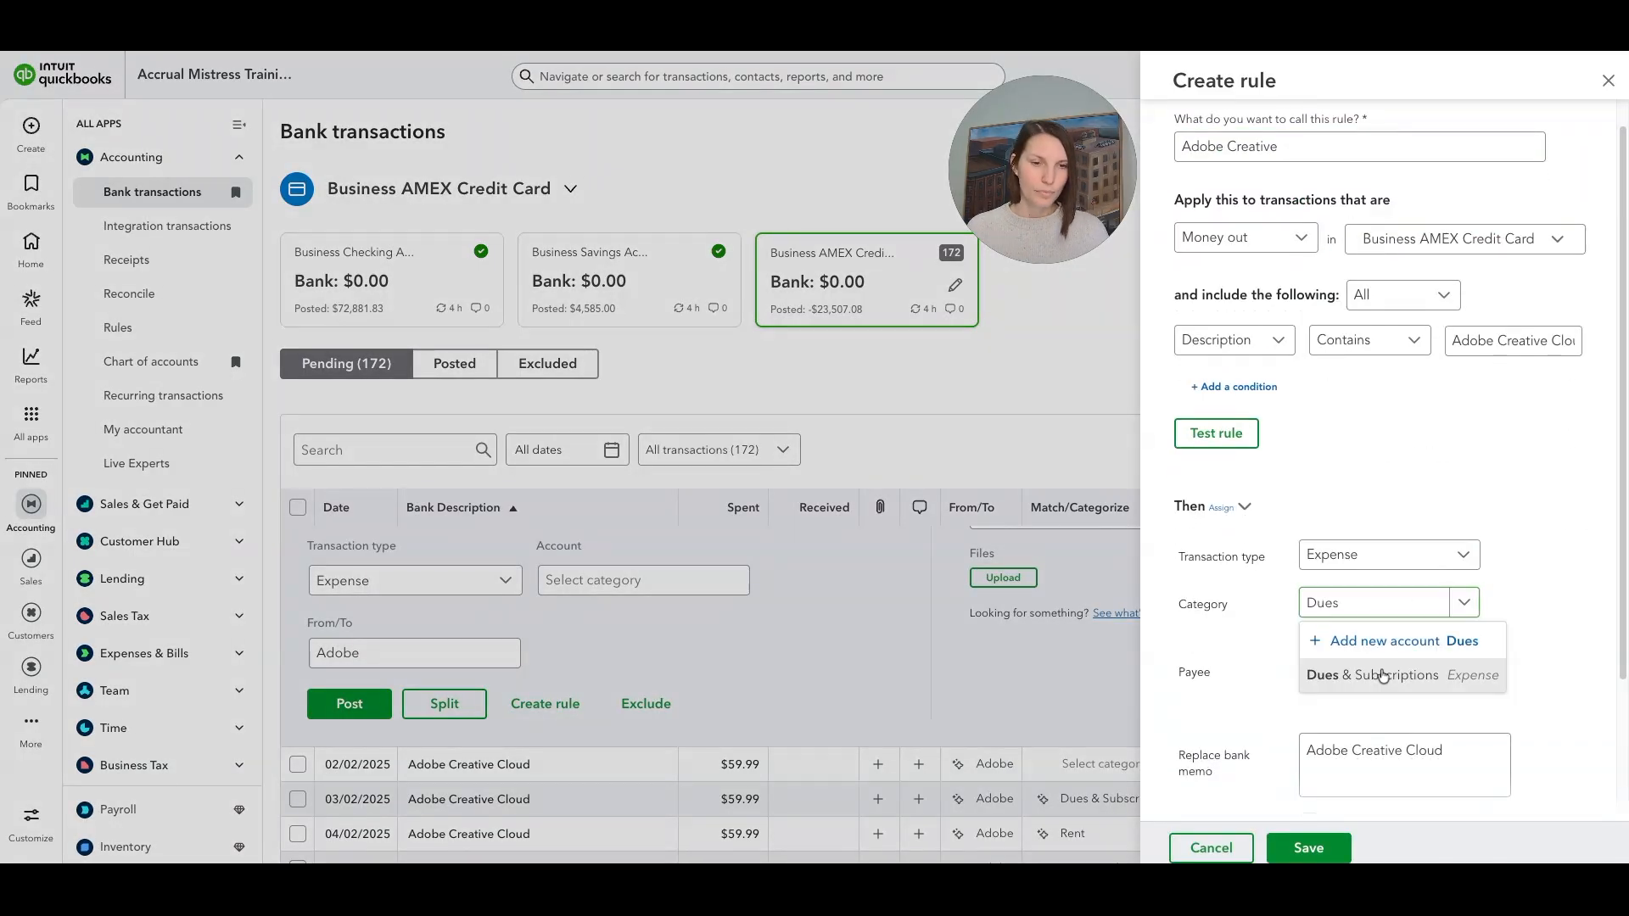
left_click(1391, 673)
scroll(1392, 594, "down", 3)
left_click(1308, 847)
- Create a rule named Amazon Office Supplies for the Amazon charges on the credit card, assigning Office Supplies and payee Amazon
scroll(796, 647, "down", 3)
left_click(764, 649)
left_click(543, 833)
left_click(1235, 179)
type("Amazon Office Supplies")
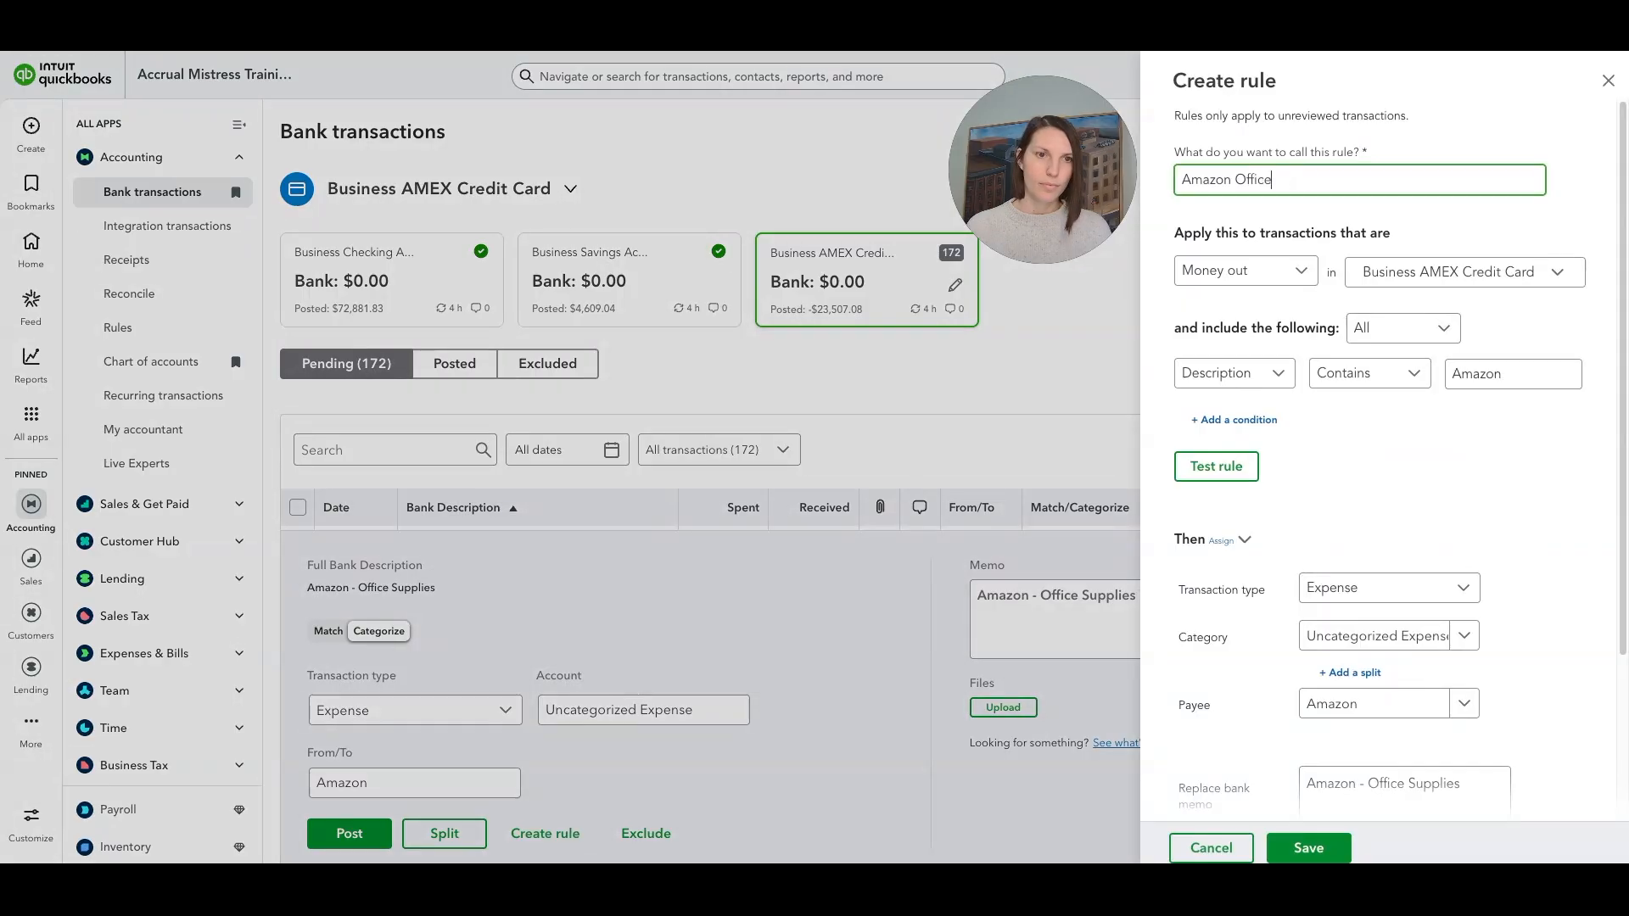
left_click(1265, 372)
left_click(1230, 428)
scroll(1287, 594, "down", 3)
left_click(1308, 848)
- Categorize an AT&T Wireless charge as Utilities:Telephone with vendor AT&T and save it as a rule named AT&T Telephone
scroll(1139, 659, "down", 10)
left_click(627, 250)
left_click(480, 522)
left_click(399, 628)
left_click(600, 445)
type("Tele")
left_click(611, 552)
left_click(544, 570)
left_click(1235, 179)
type("AT&T Telephone")
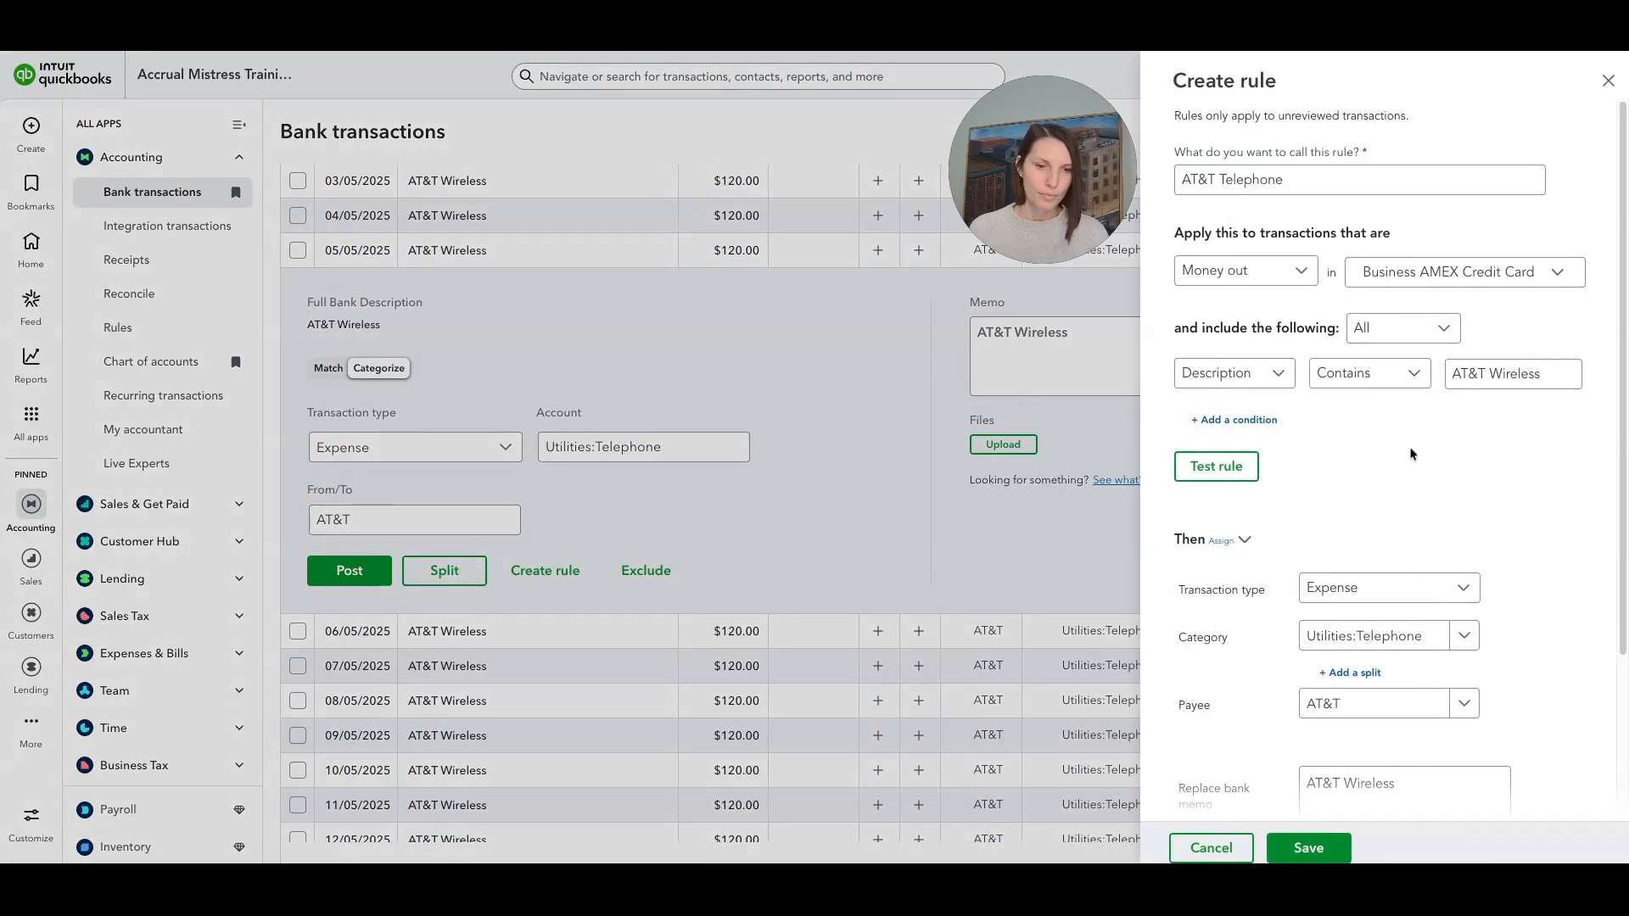
left_click(1308, 848)
- Categorize a Business Insurance charge as Insurance and save it as a rule named Hartford Business Ins. with payee Business Insurance
left_click(594, 424)
type("Insu")
left_click(582, 531)
left_click(545, 547)
left_click(1234, 179)
type("Hartford Business Ins.")
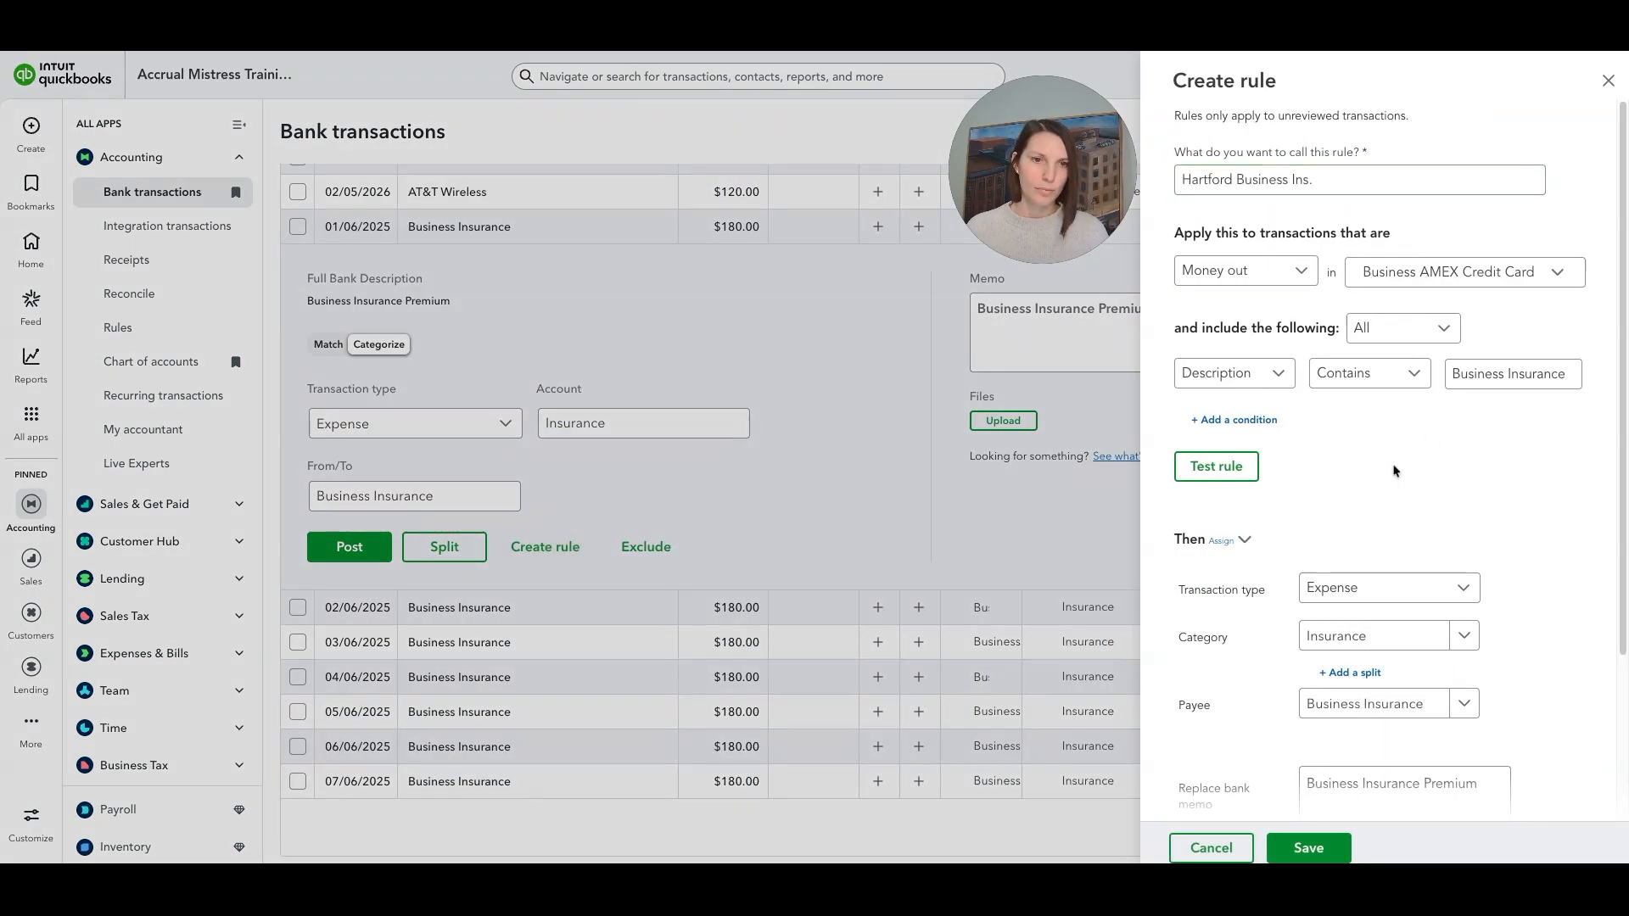
left_click(1236, 372)
left_click(1230, 429)
left_click(1309, 848)
- Go to the second page of pending card charges and examine the full bank descriptions of the Conferences entries
left_click(1484, 836)
scroll(658, 382, "down", 5)
scroll(622, 385, "up", 2)
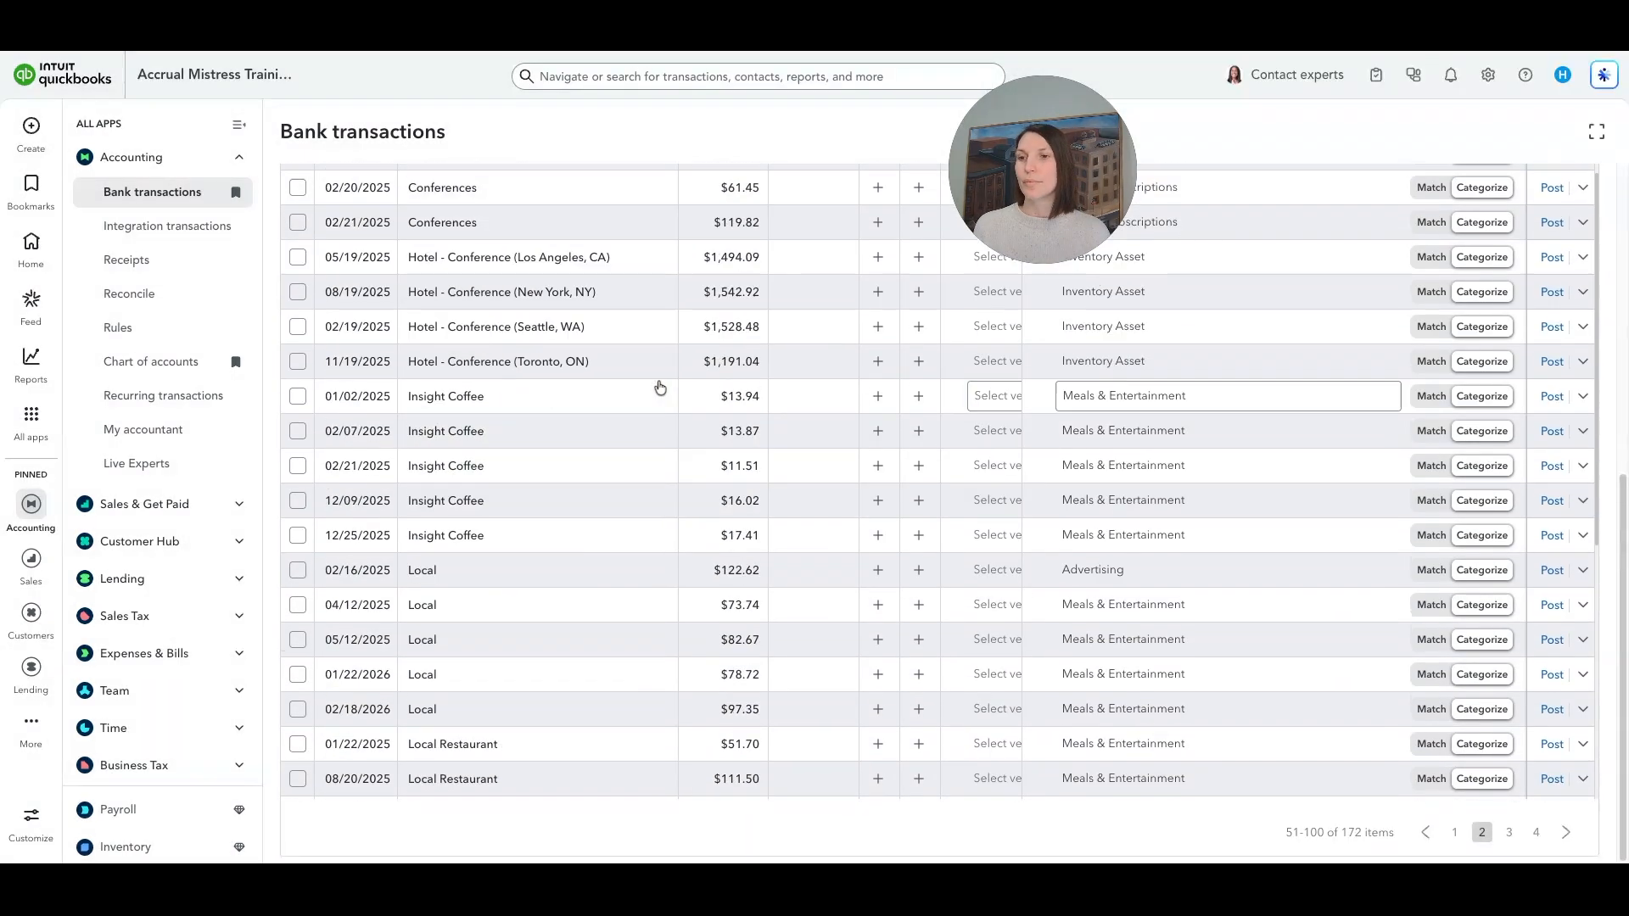
scroll(620, 389, "down", 4)
scroll(619, 390, "up", 3)
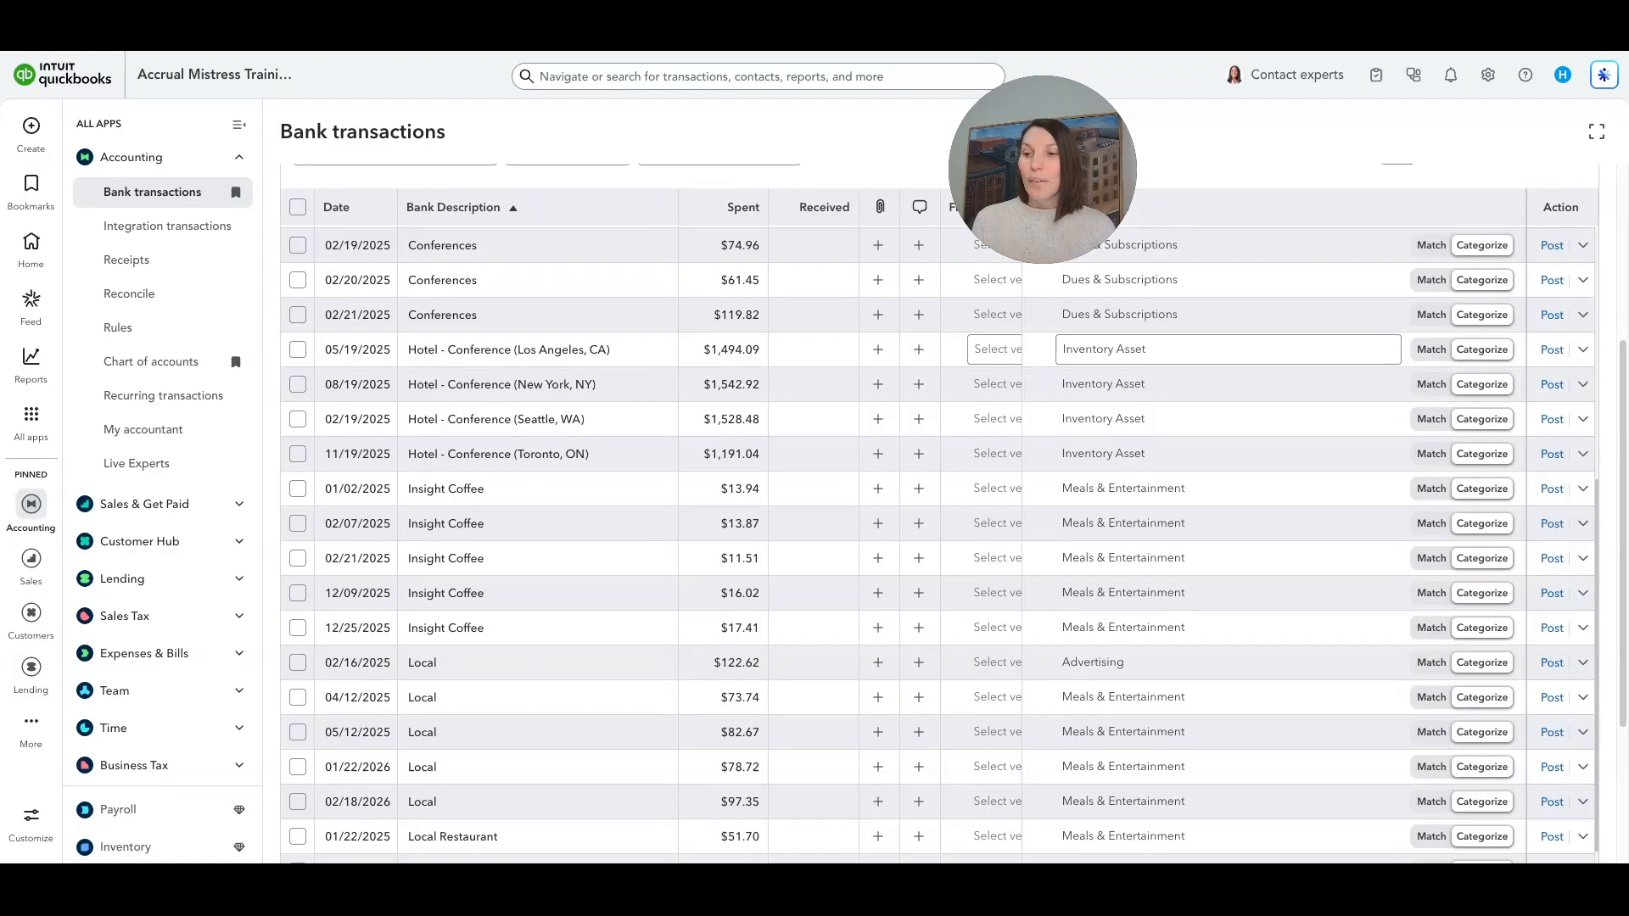
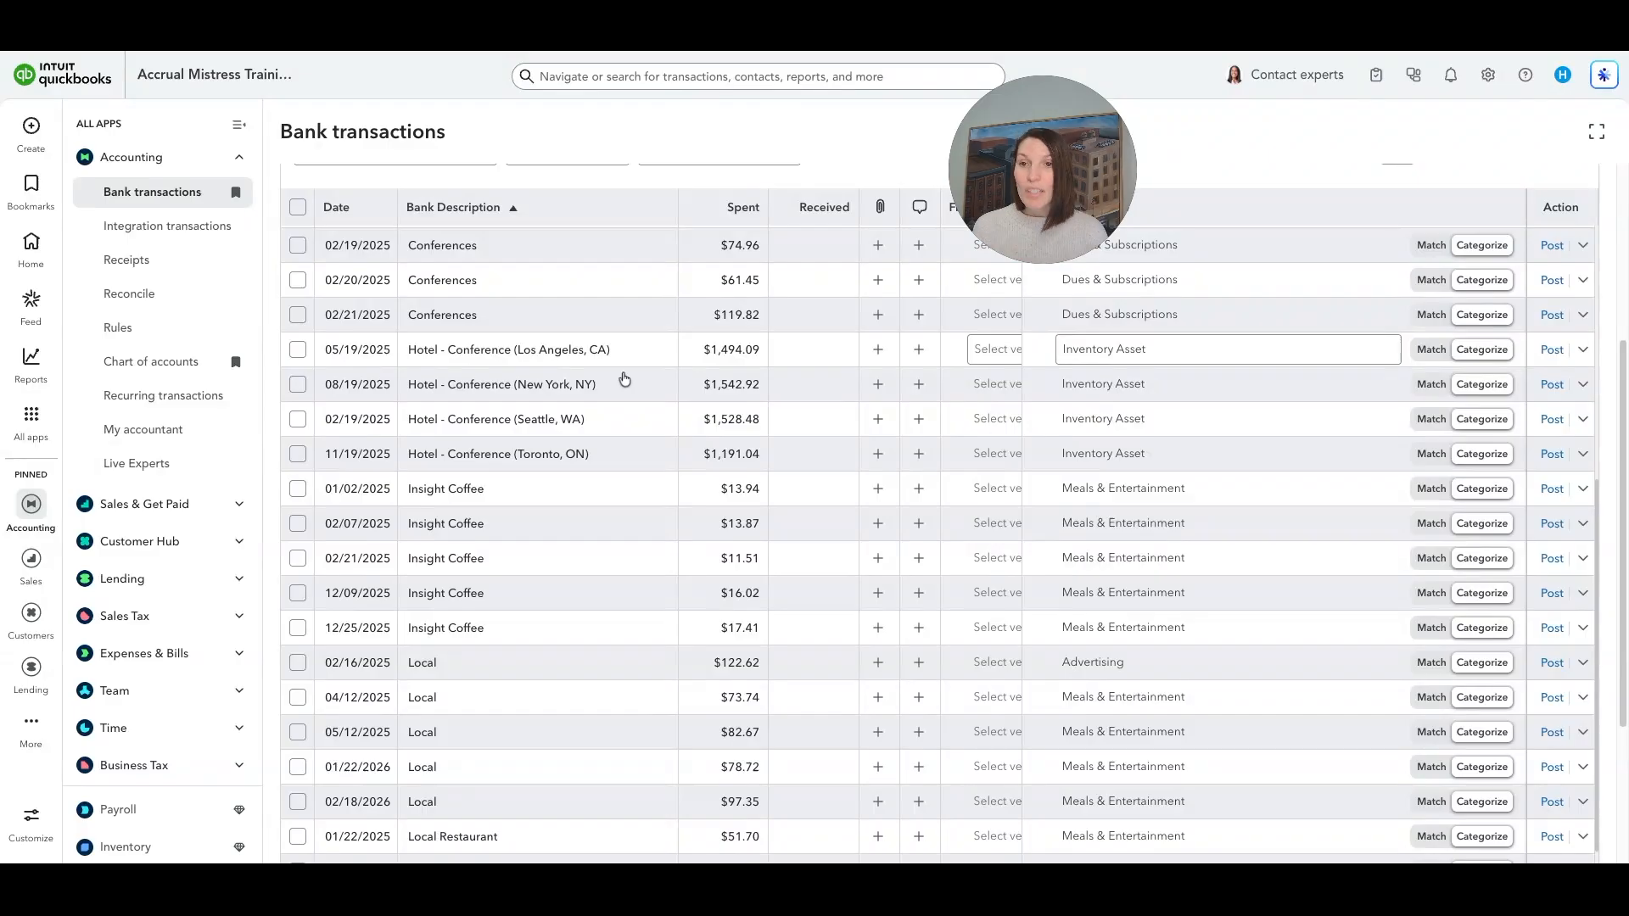
scroll(624, 379, "up", 5)
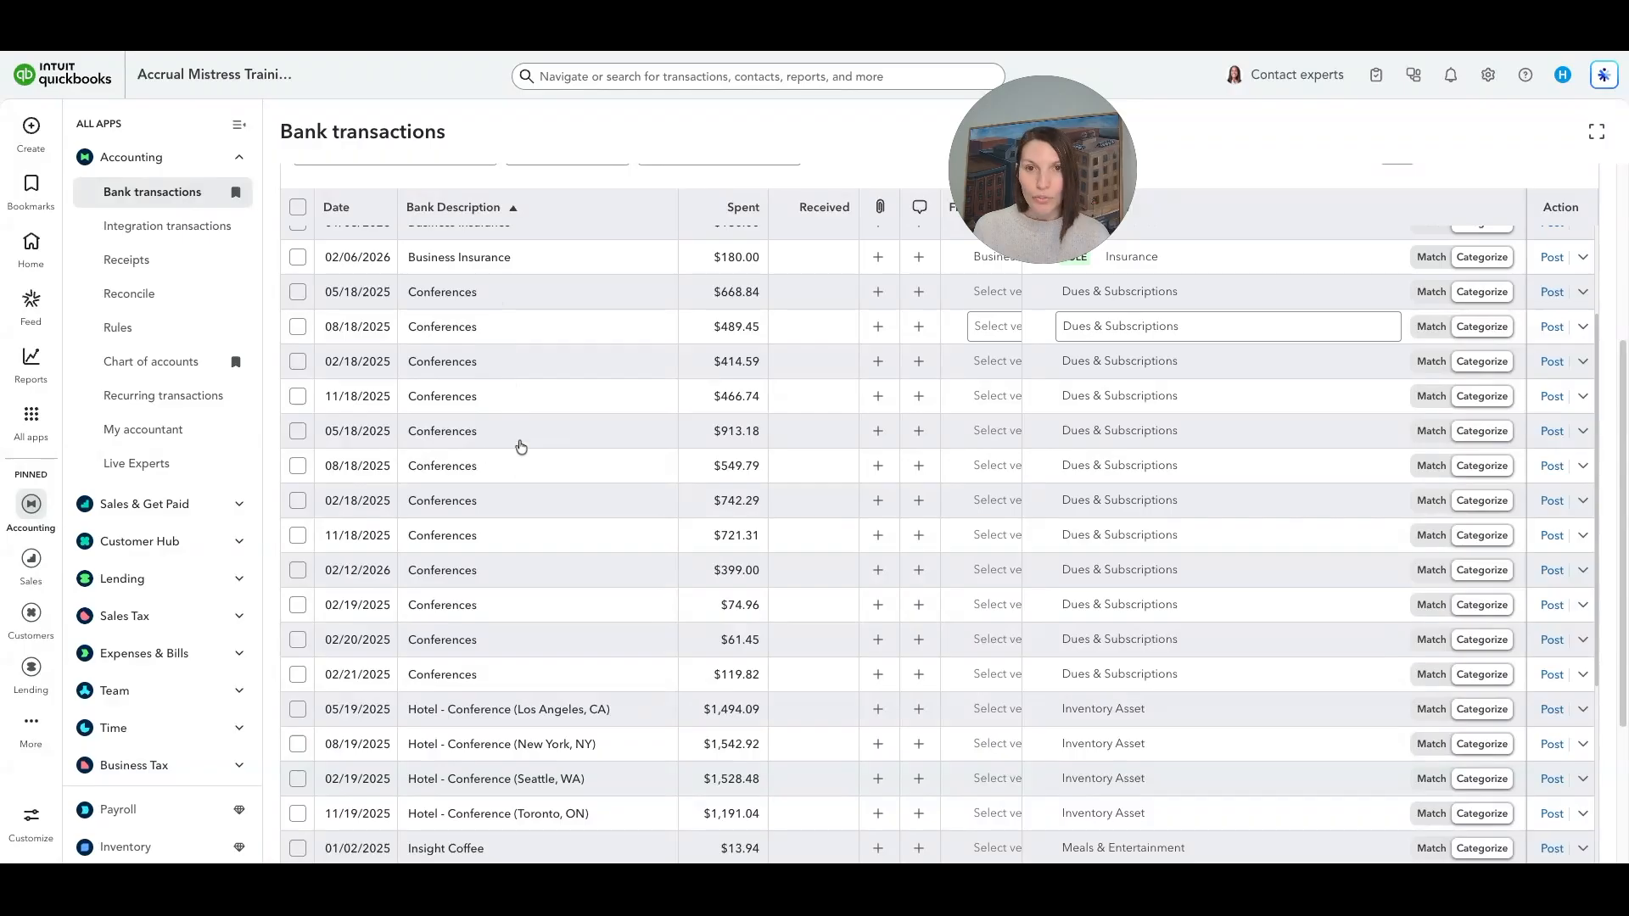
left_click(519, 364)
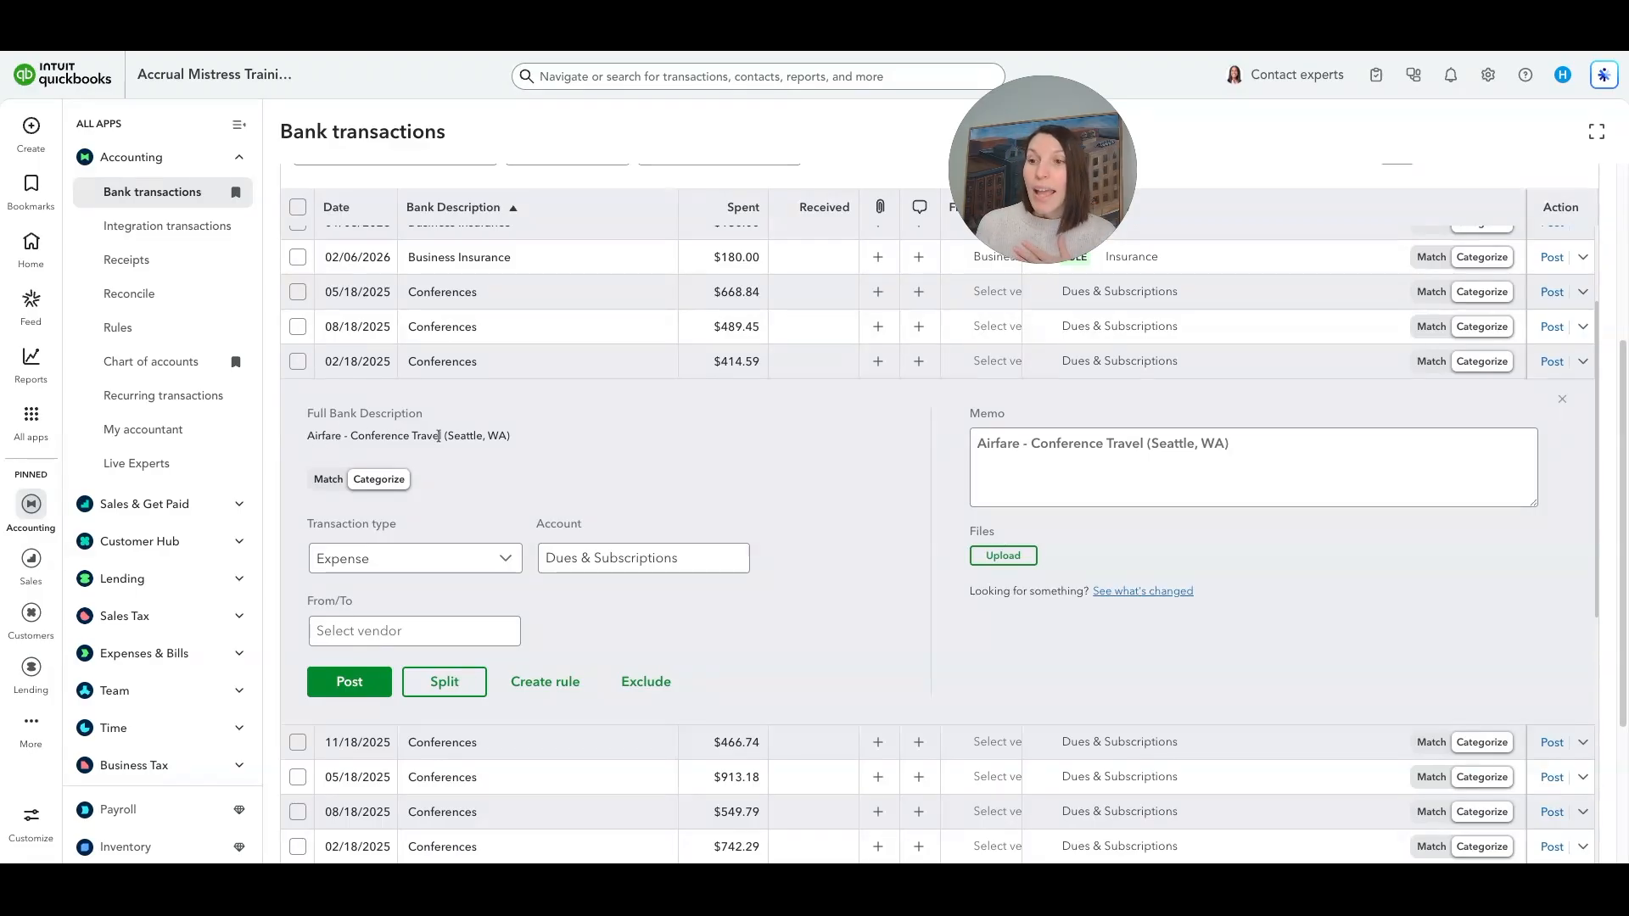
scroll(472, 439, "down", 3)
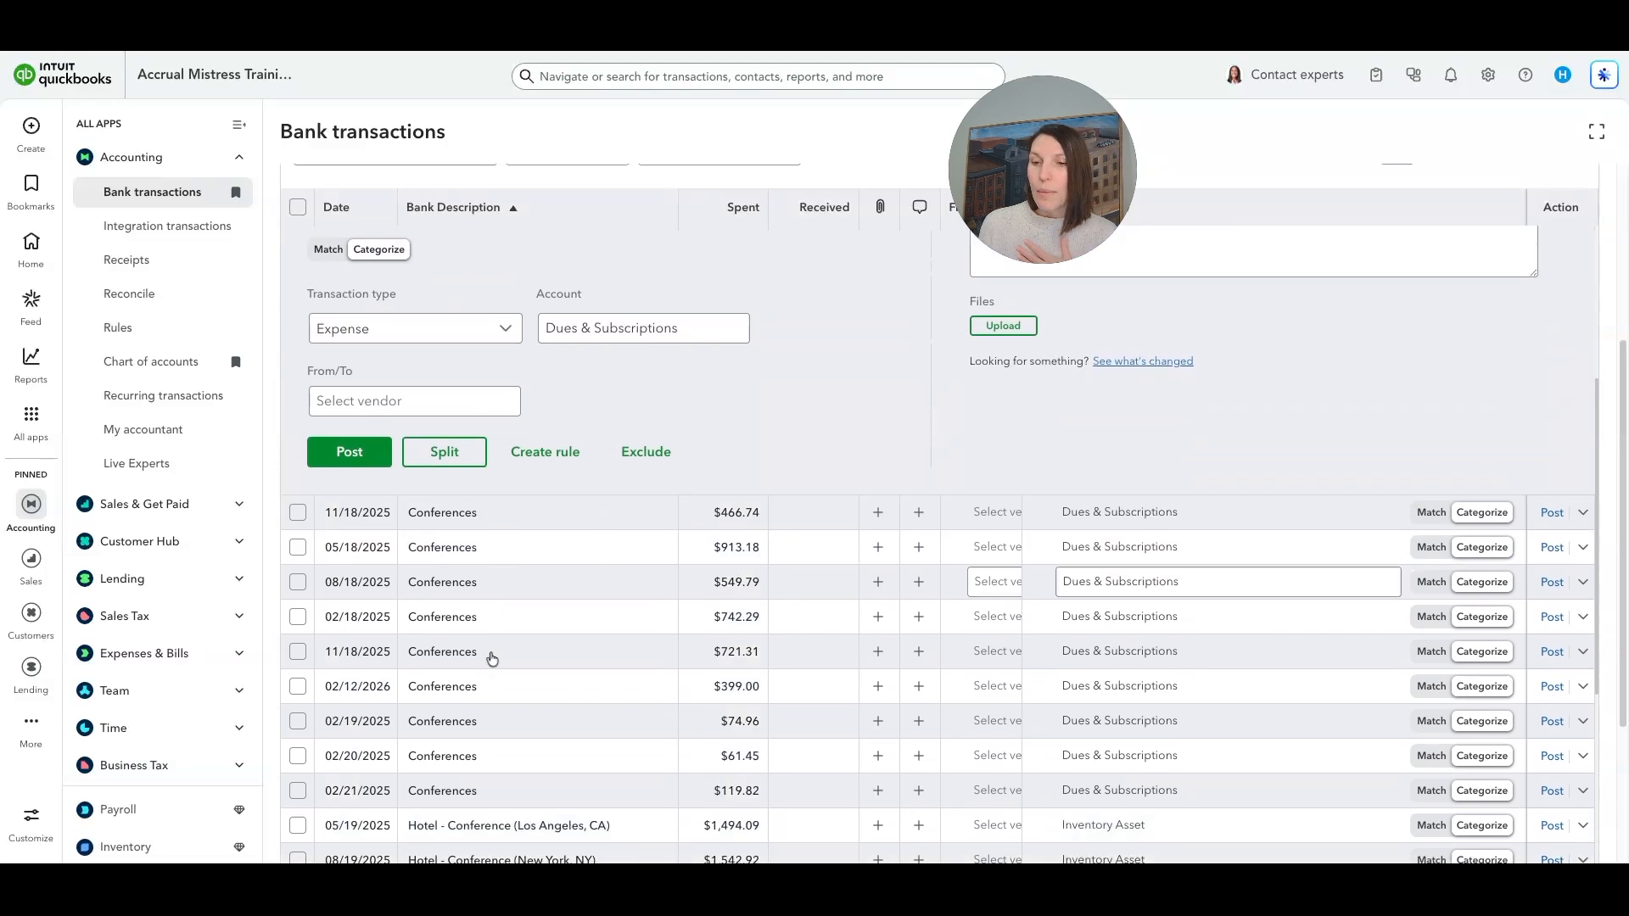
left_click(485, 720)
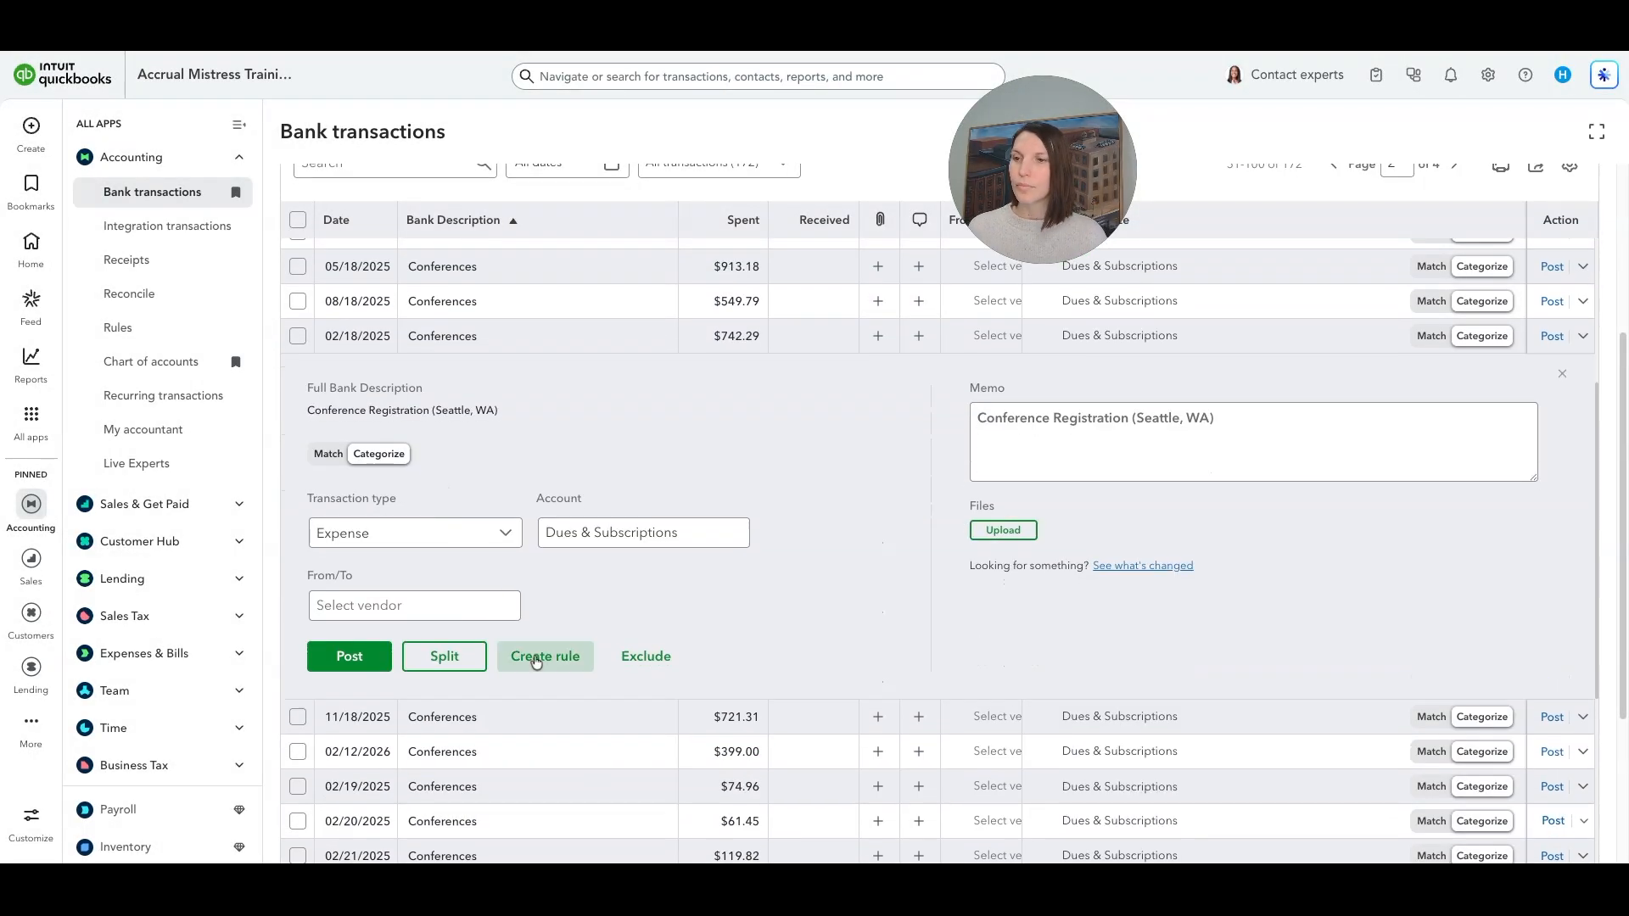
- Create card rules for the conference, QuickBooks and coffee charges, with Coffee Meetings assigning Meals & Entertainment where the bank text contains Coffee
left_click(536, 761)
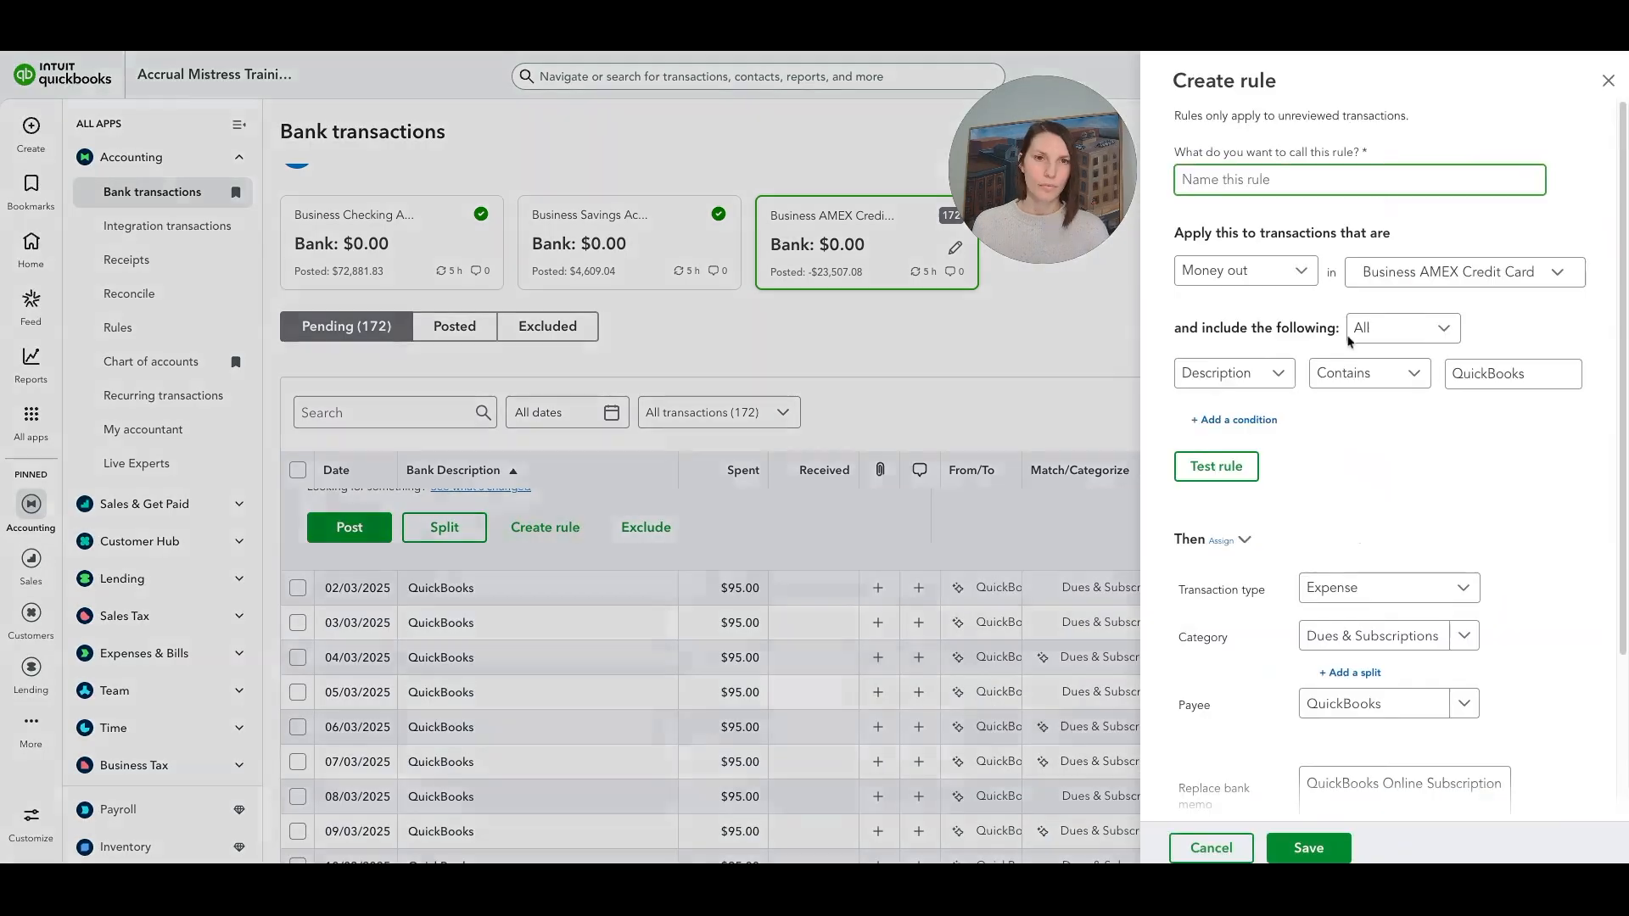
left_click(1234, 162)
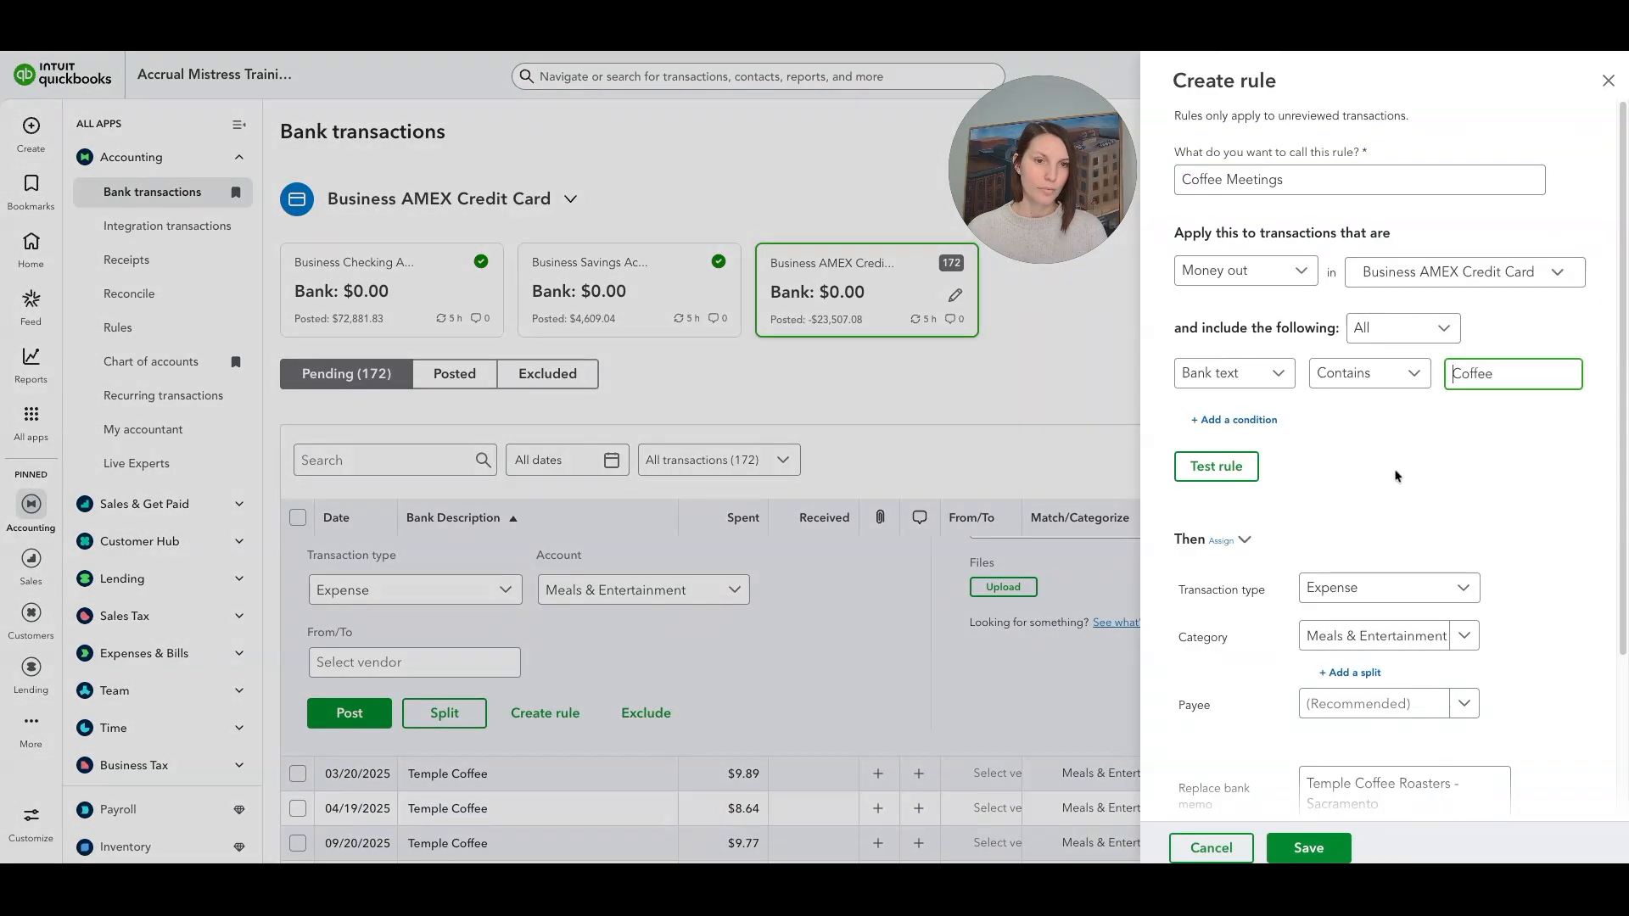
scroll(1311, 684, "down", 3)
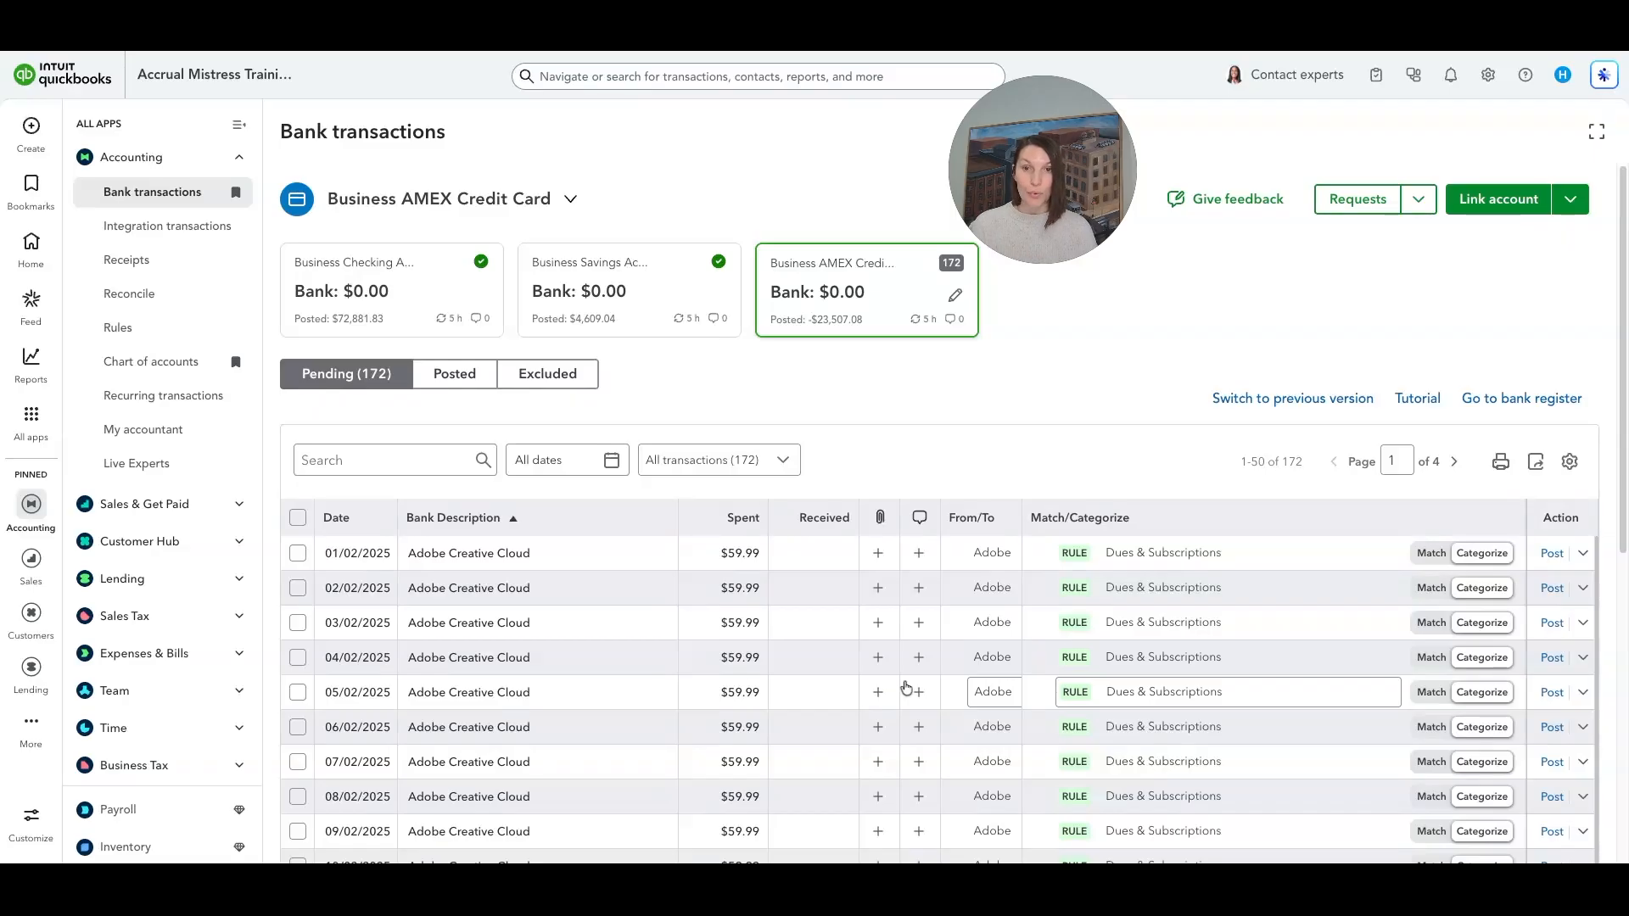
- Sort the pending card charges by match/category and review the categories assigned by the rules
left_click(1130, 529)
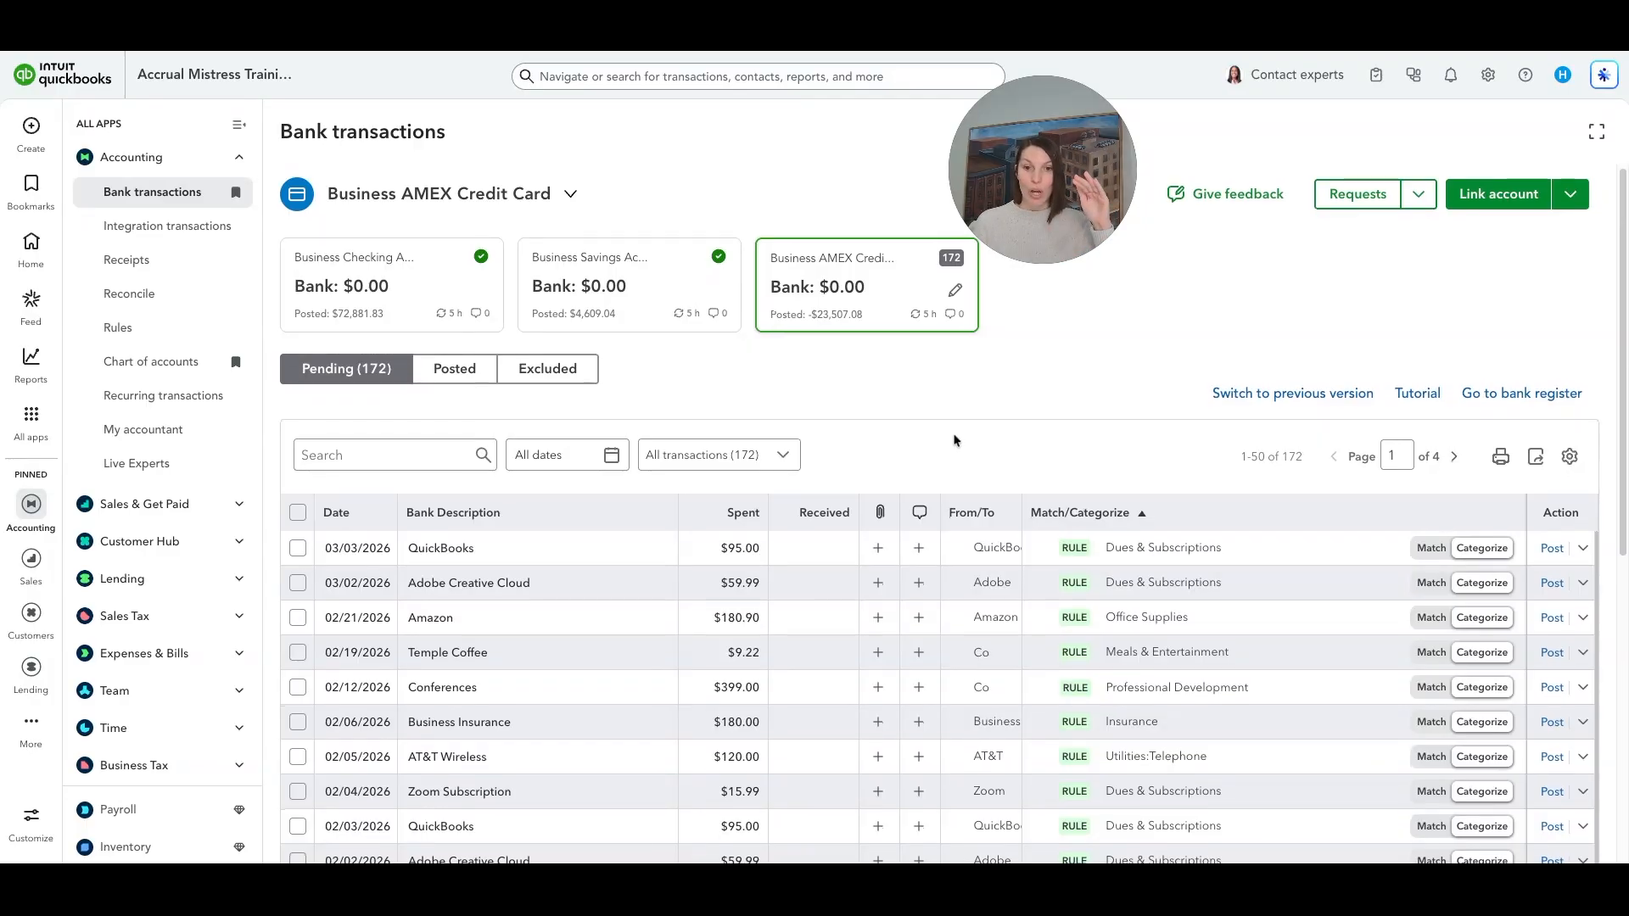
scroll(954, 439, "down", 4)
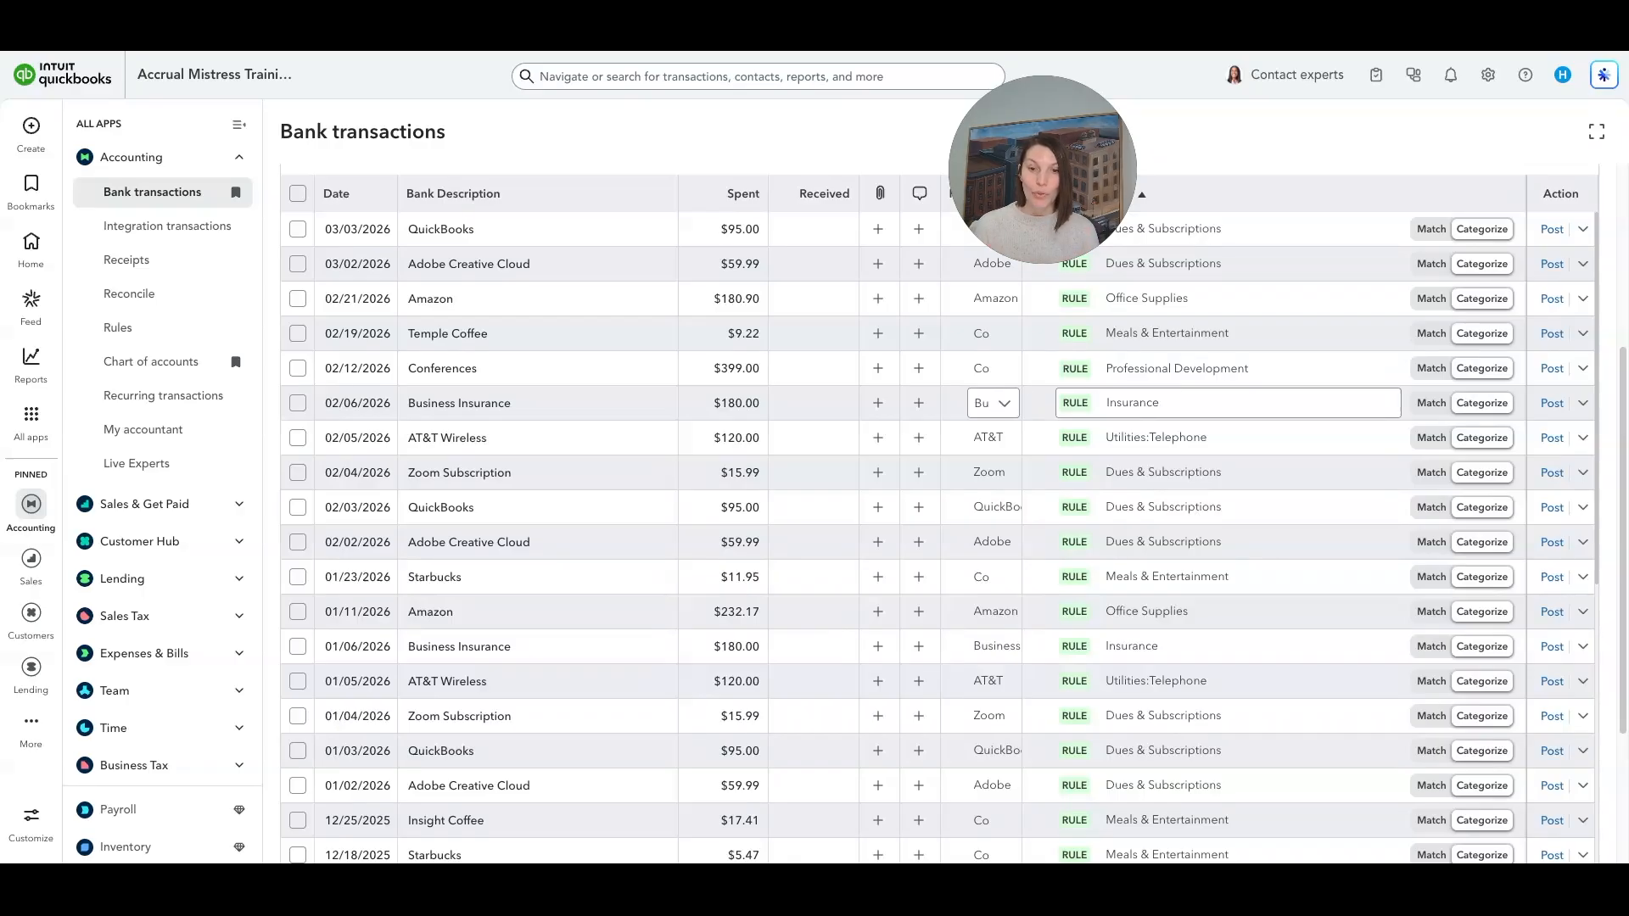
scroll(1048, 422, "down", 3)
scroll(1045, 421, "up", 2)
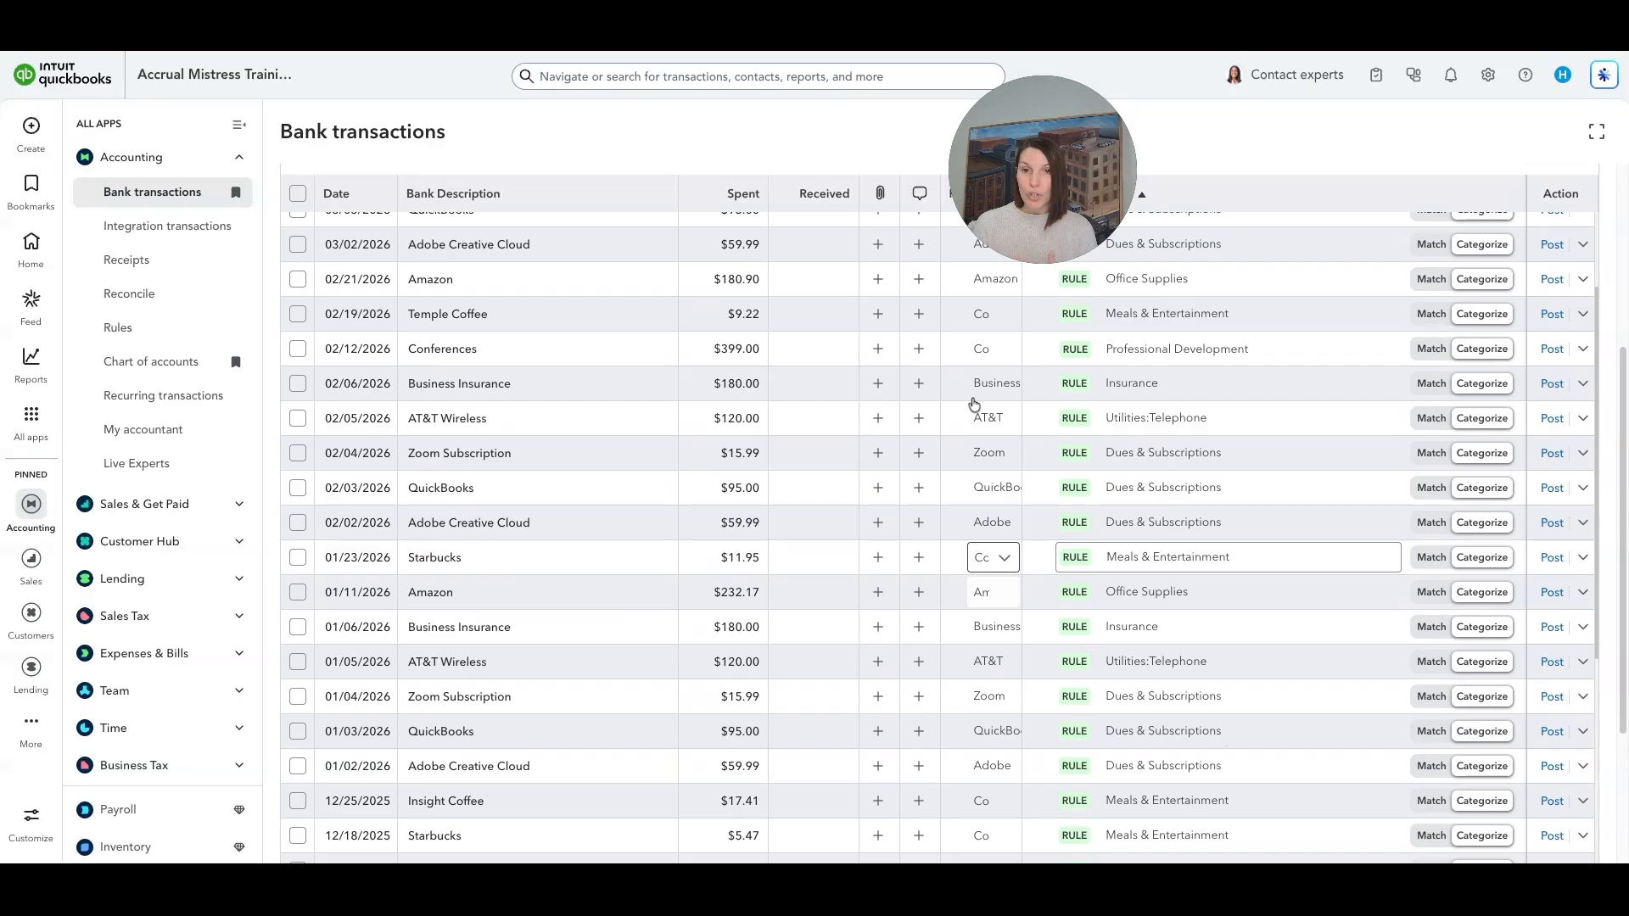
scroll(642, 270, "up", 1)
scroll(789, 435, "up", 2)
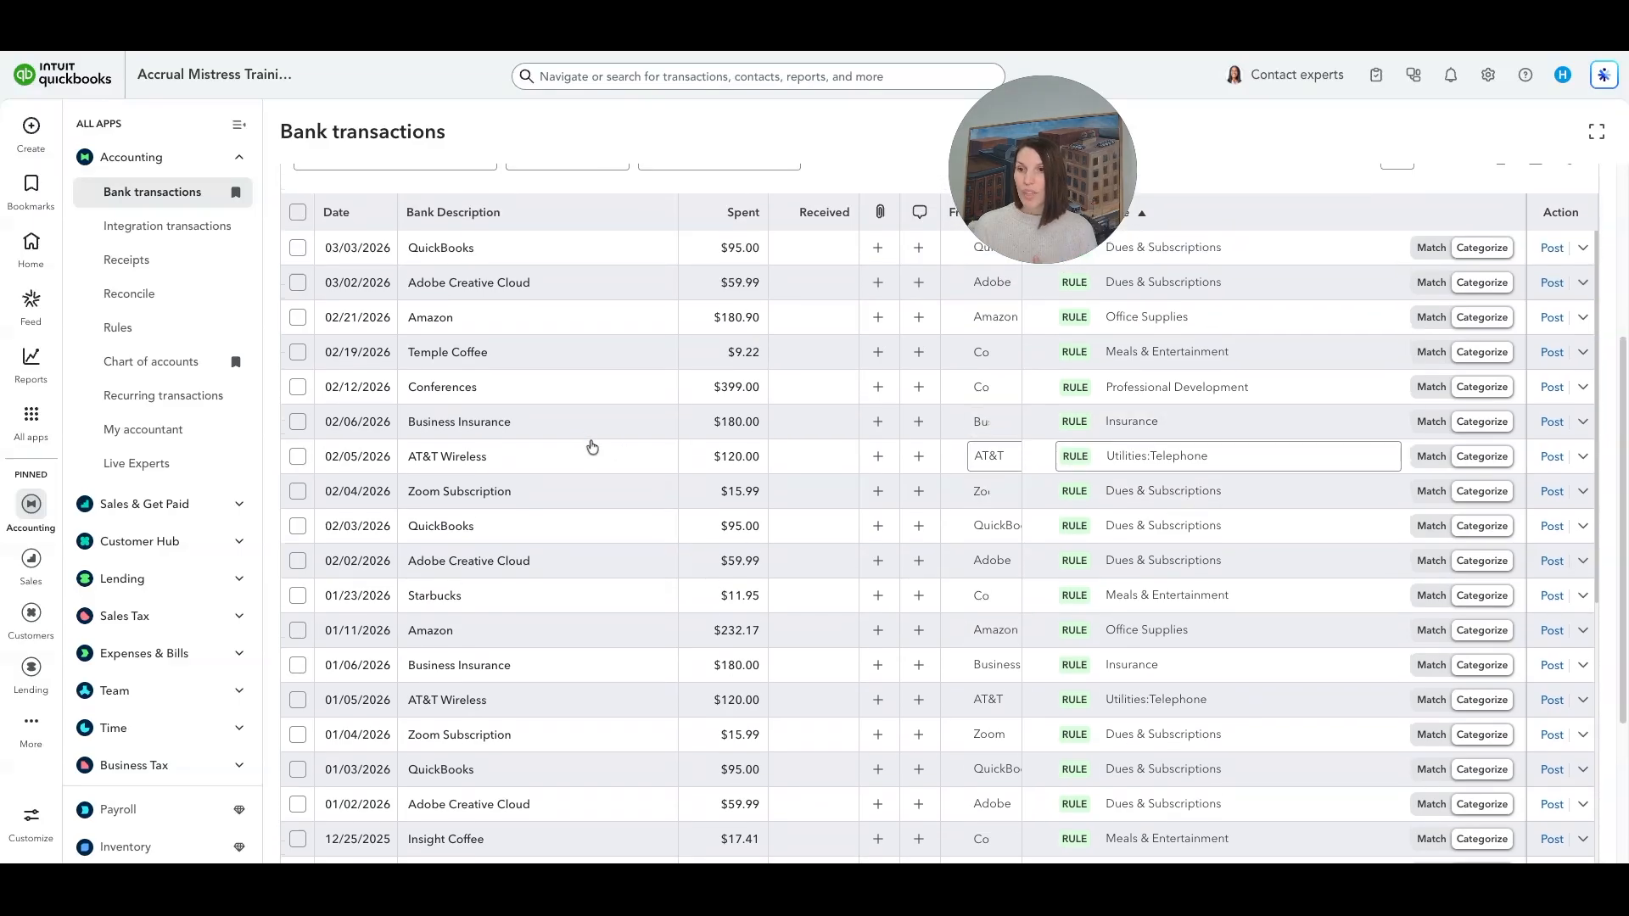
scroll(952, 335, "up", 3)
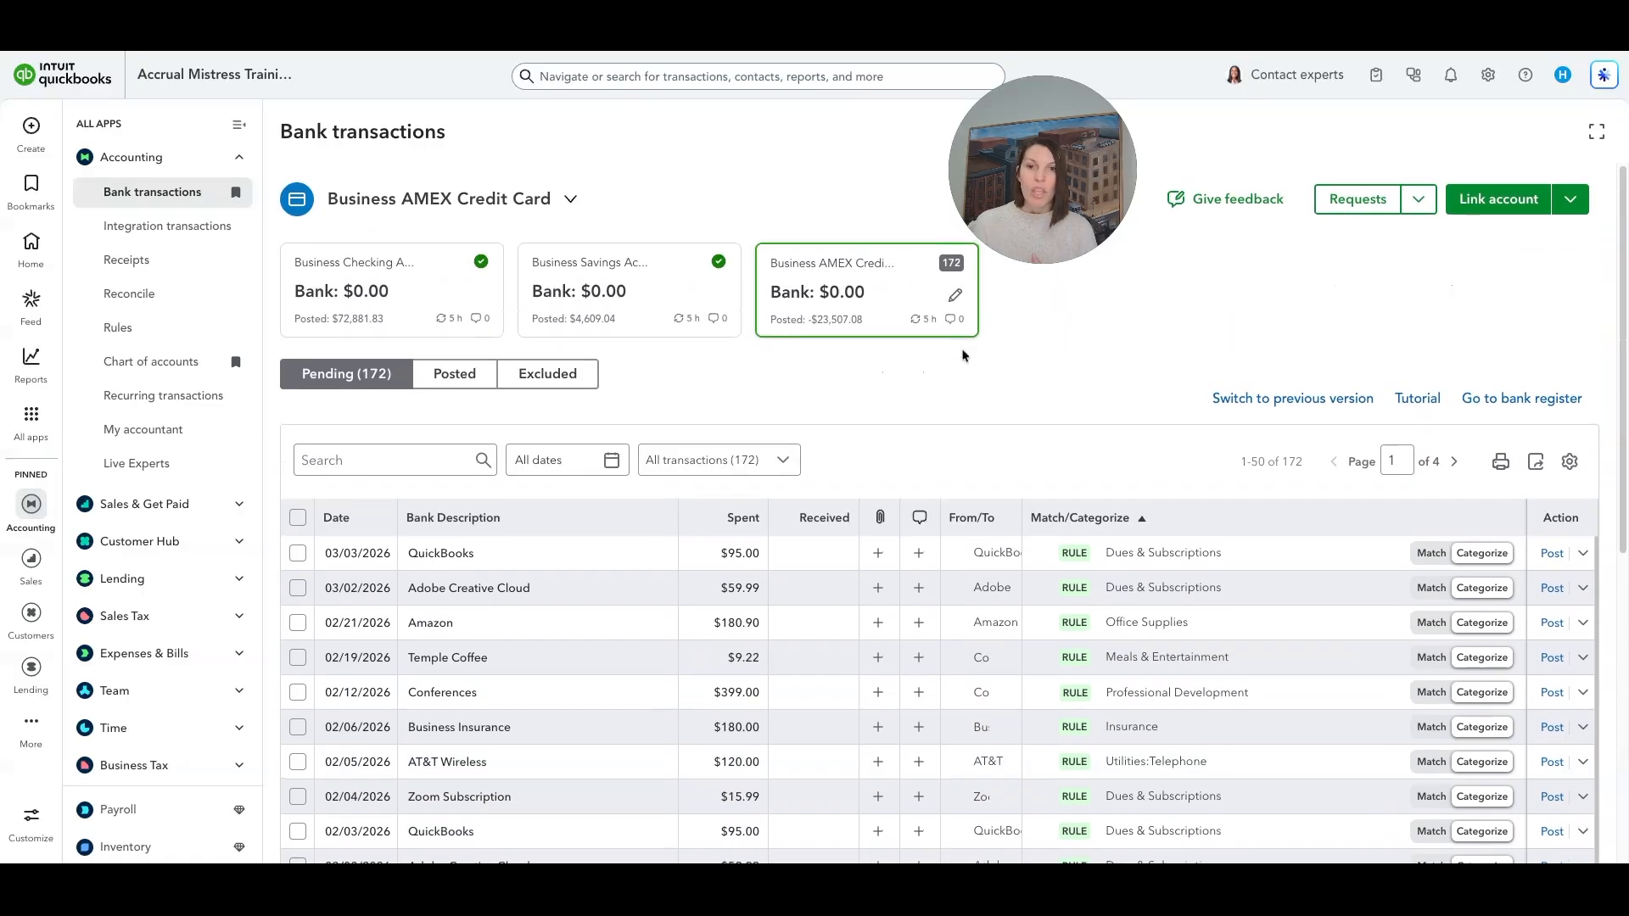
- Widen the From/To column to fit the full vendor names and check the payees assigned by the rules
left_click_drag(1023, 516, 1115, 516)
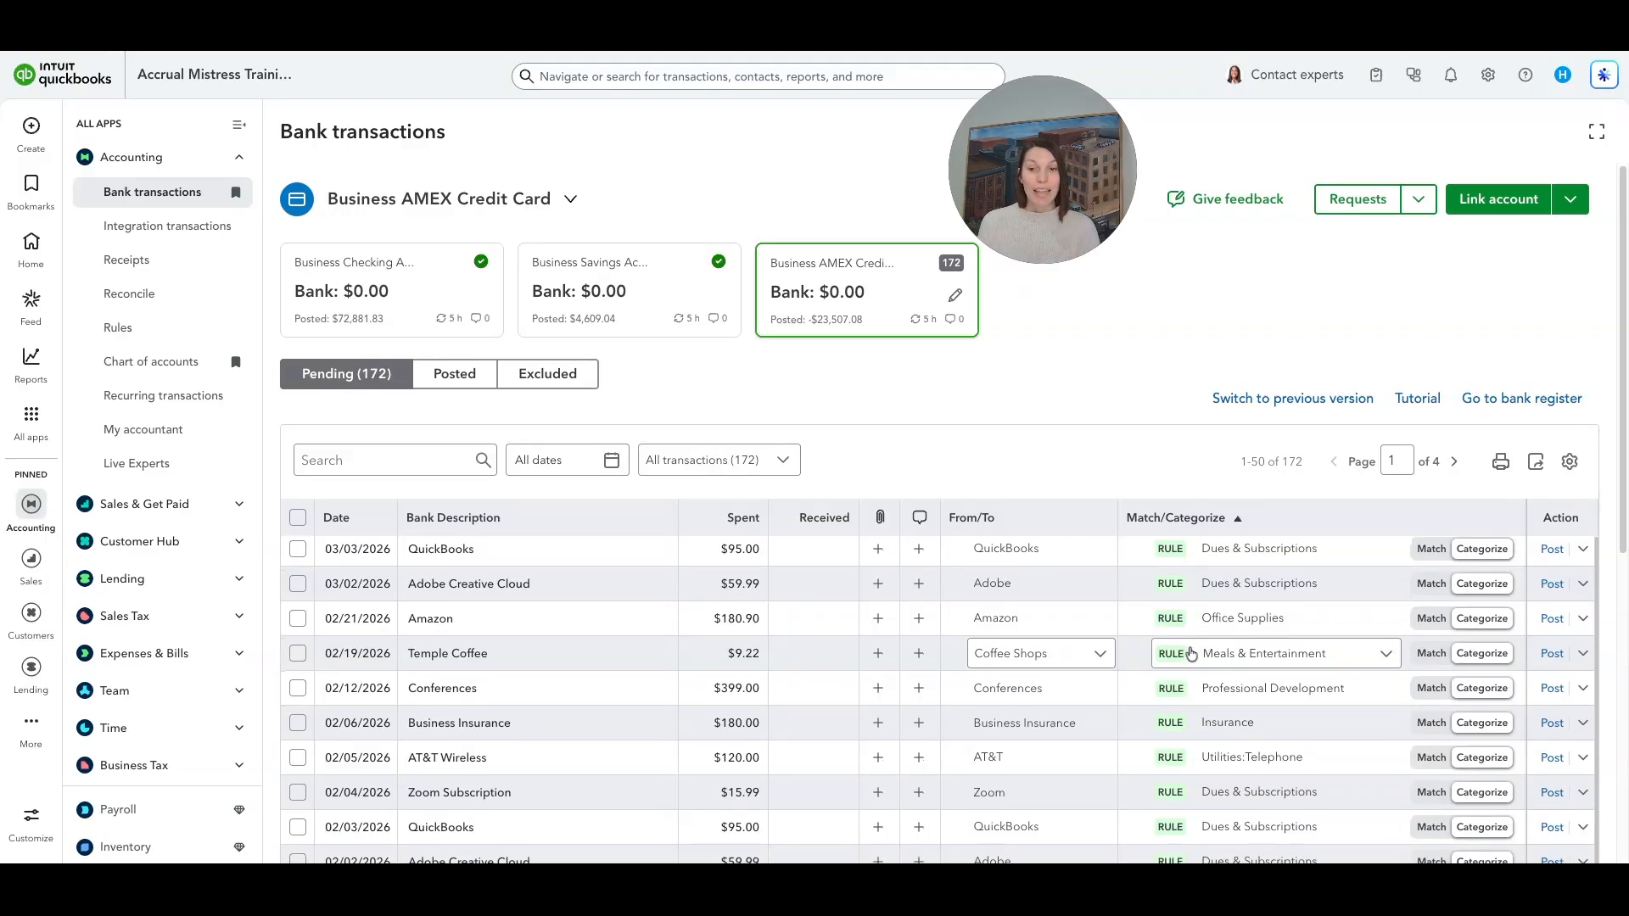
scroll(1103, 598, "down", 1)
scroll(1103, 598, "down", 8)
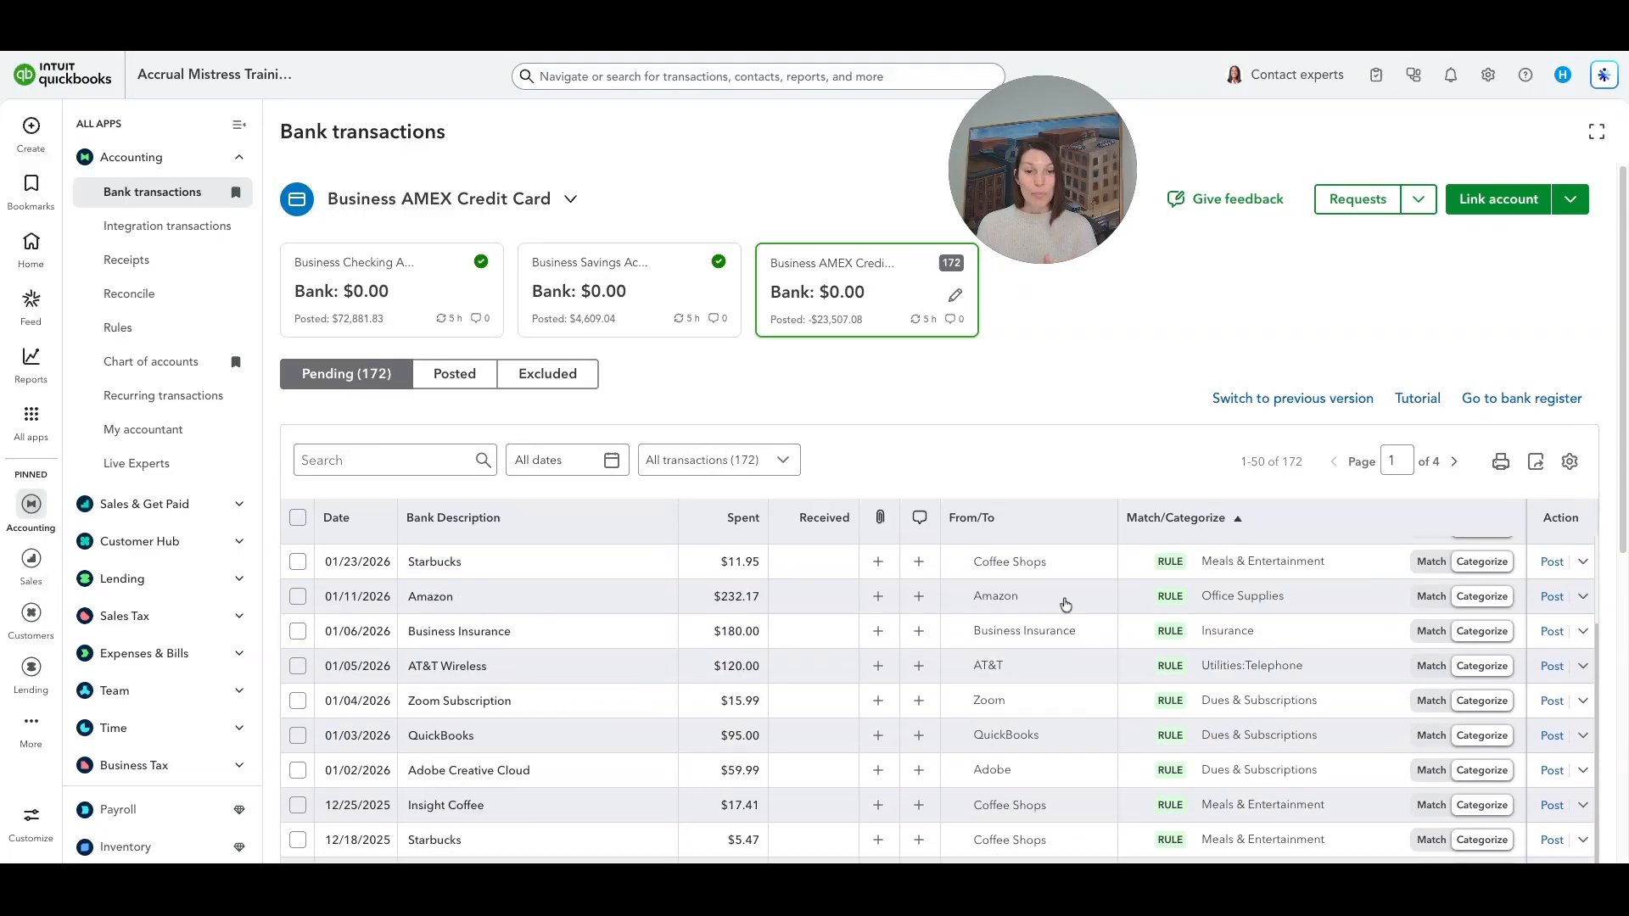
- Check the rule-assigned payees and categories on the first page of pending card charges and post the whole page in one batch
scroll(1069, 640, "down", 5)
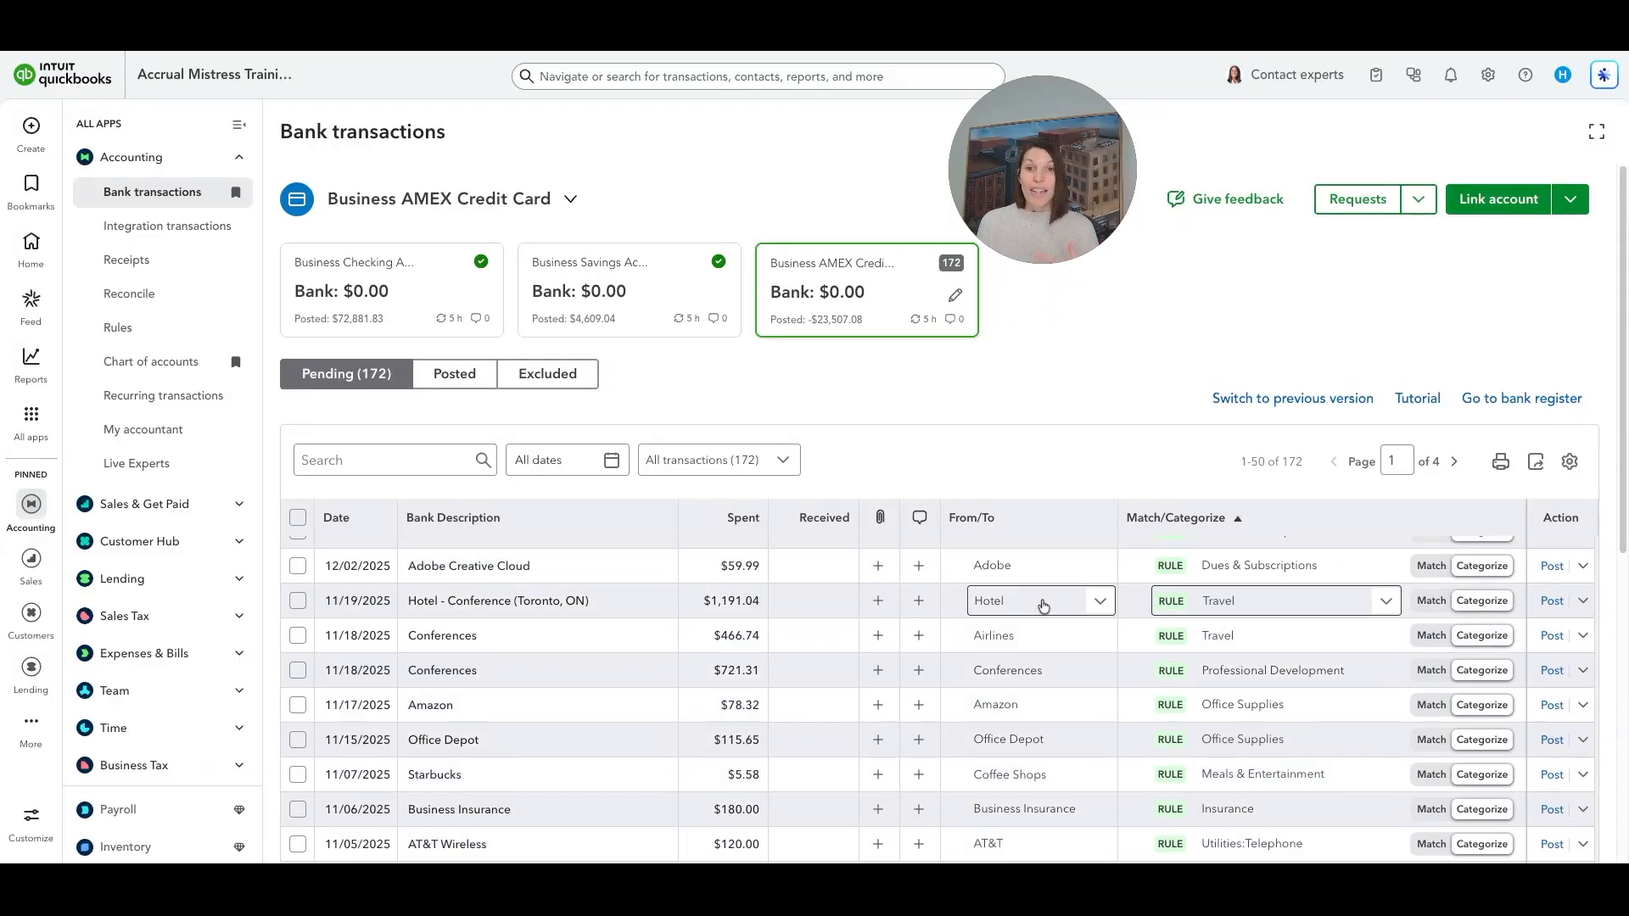
scroll(962, 463, "down", 1)
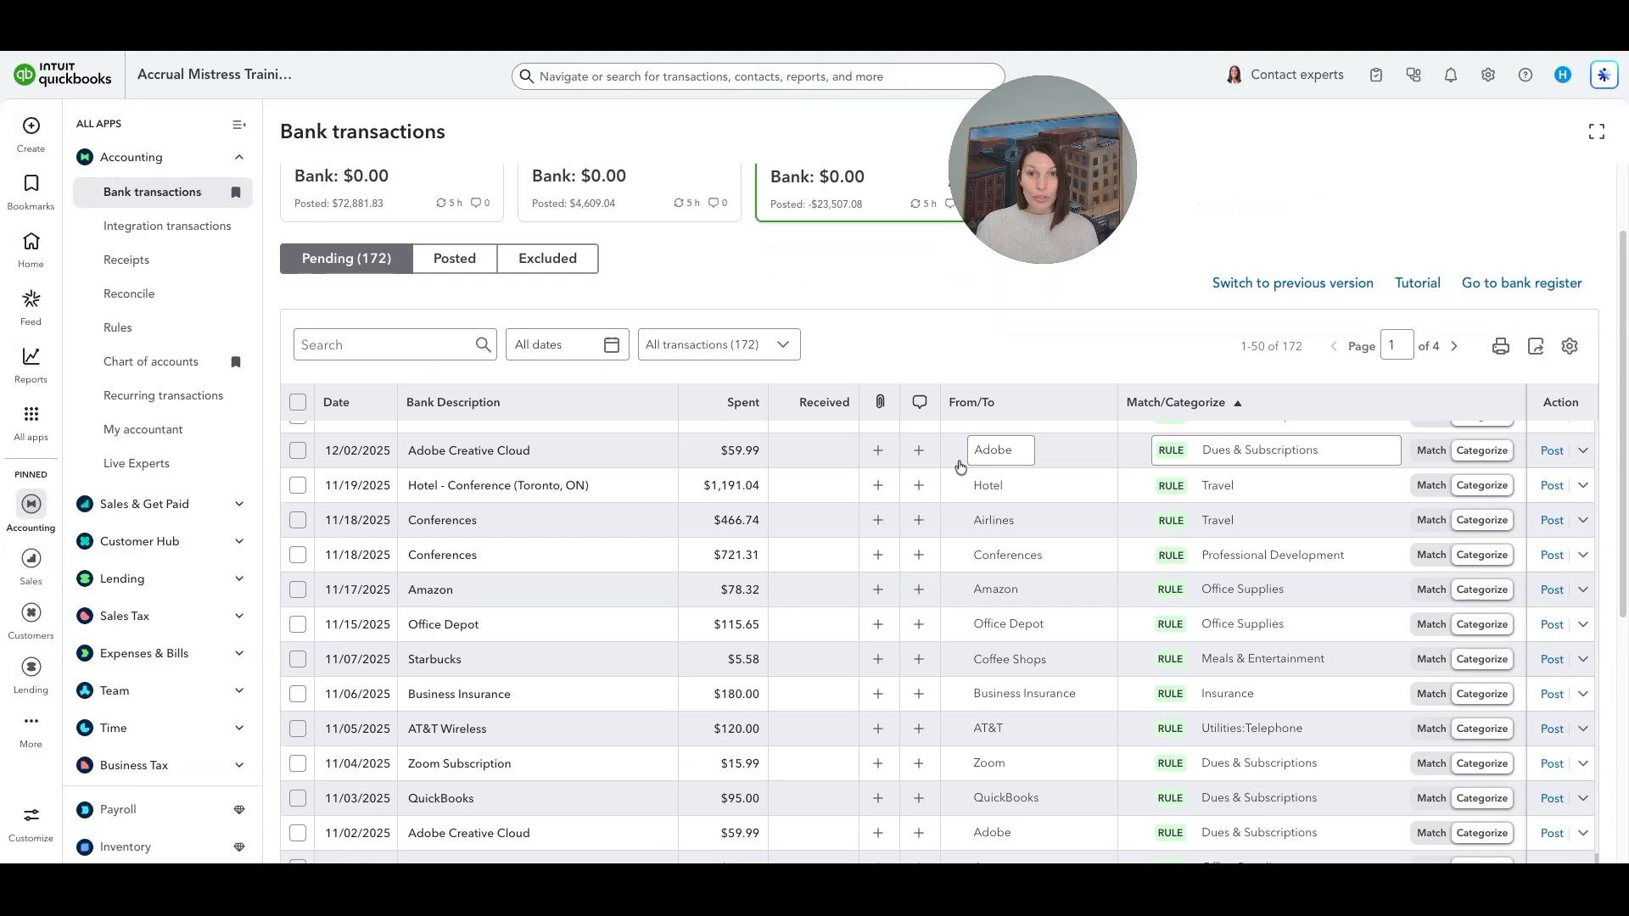
scroll(960, 465, "down", 4)
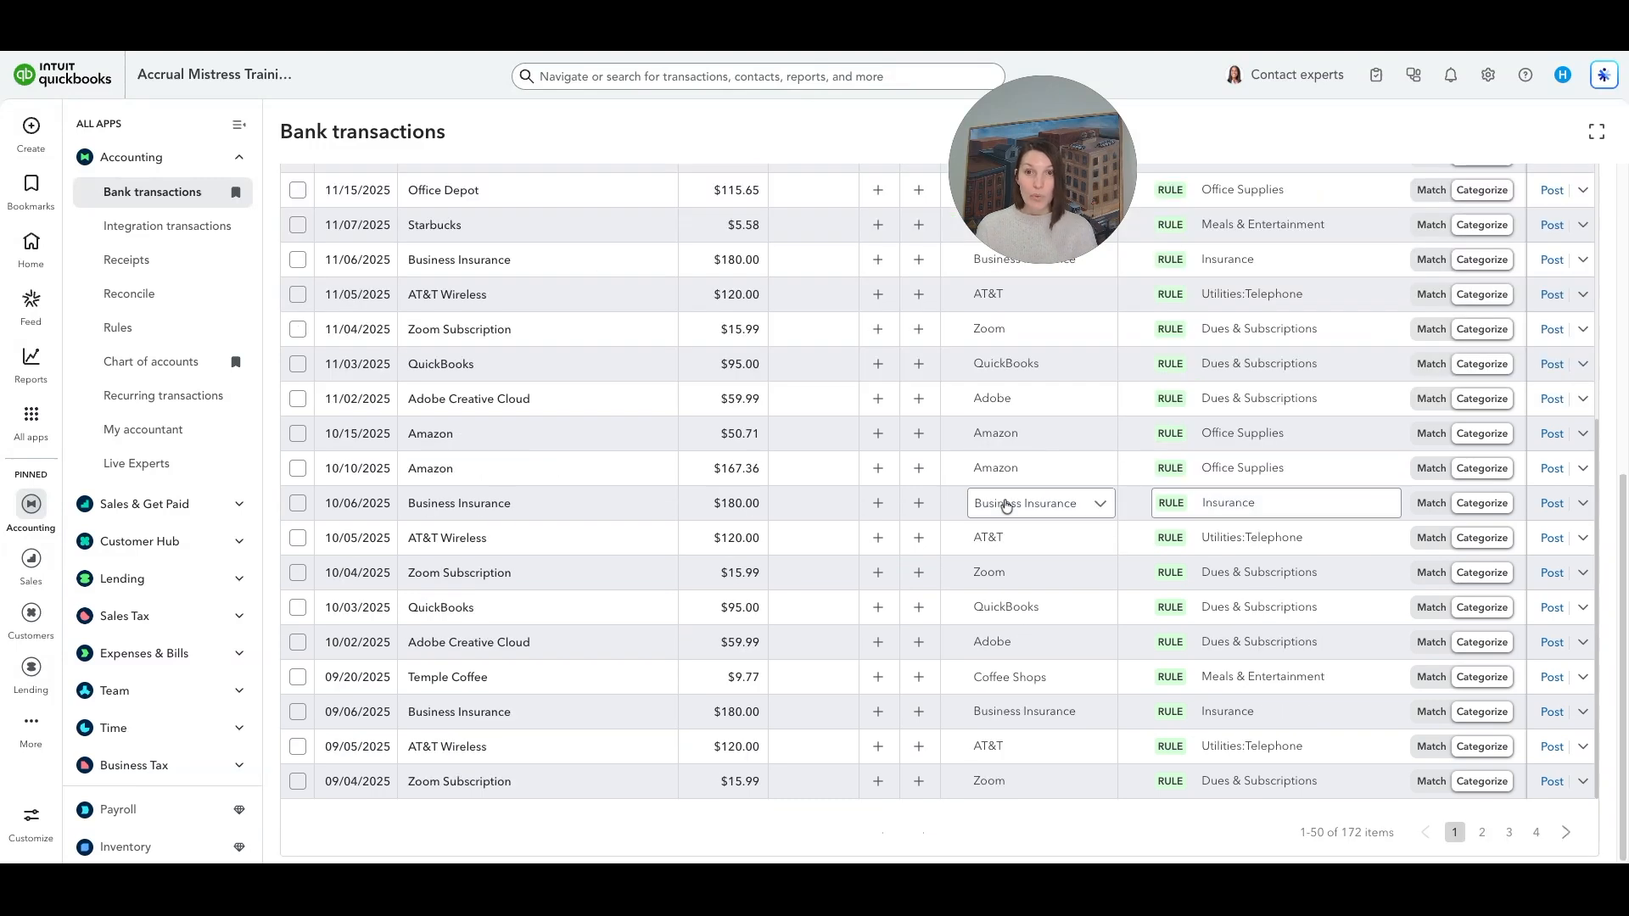
scroll(934, 509, "up", 8)
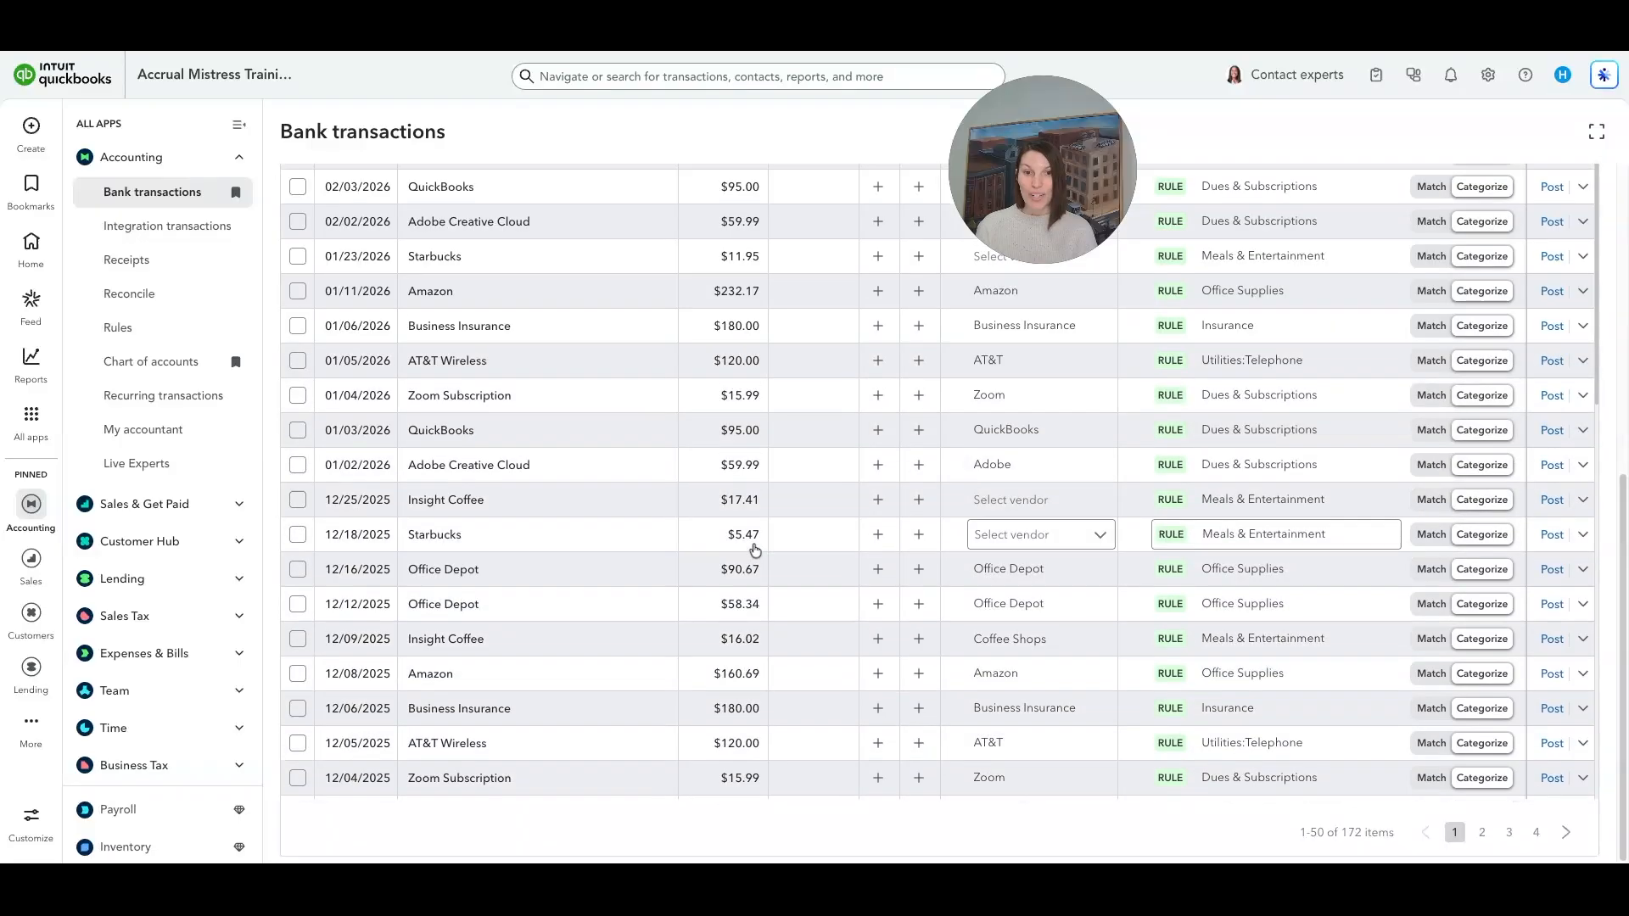
scroll(739, 543, "up", 6)
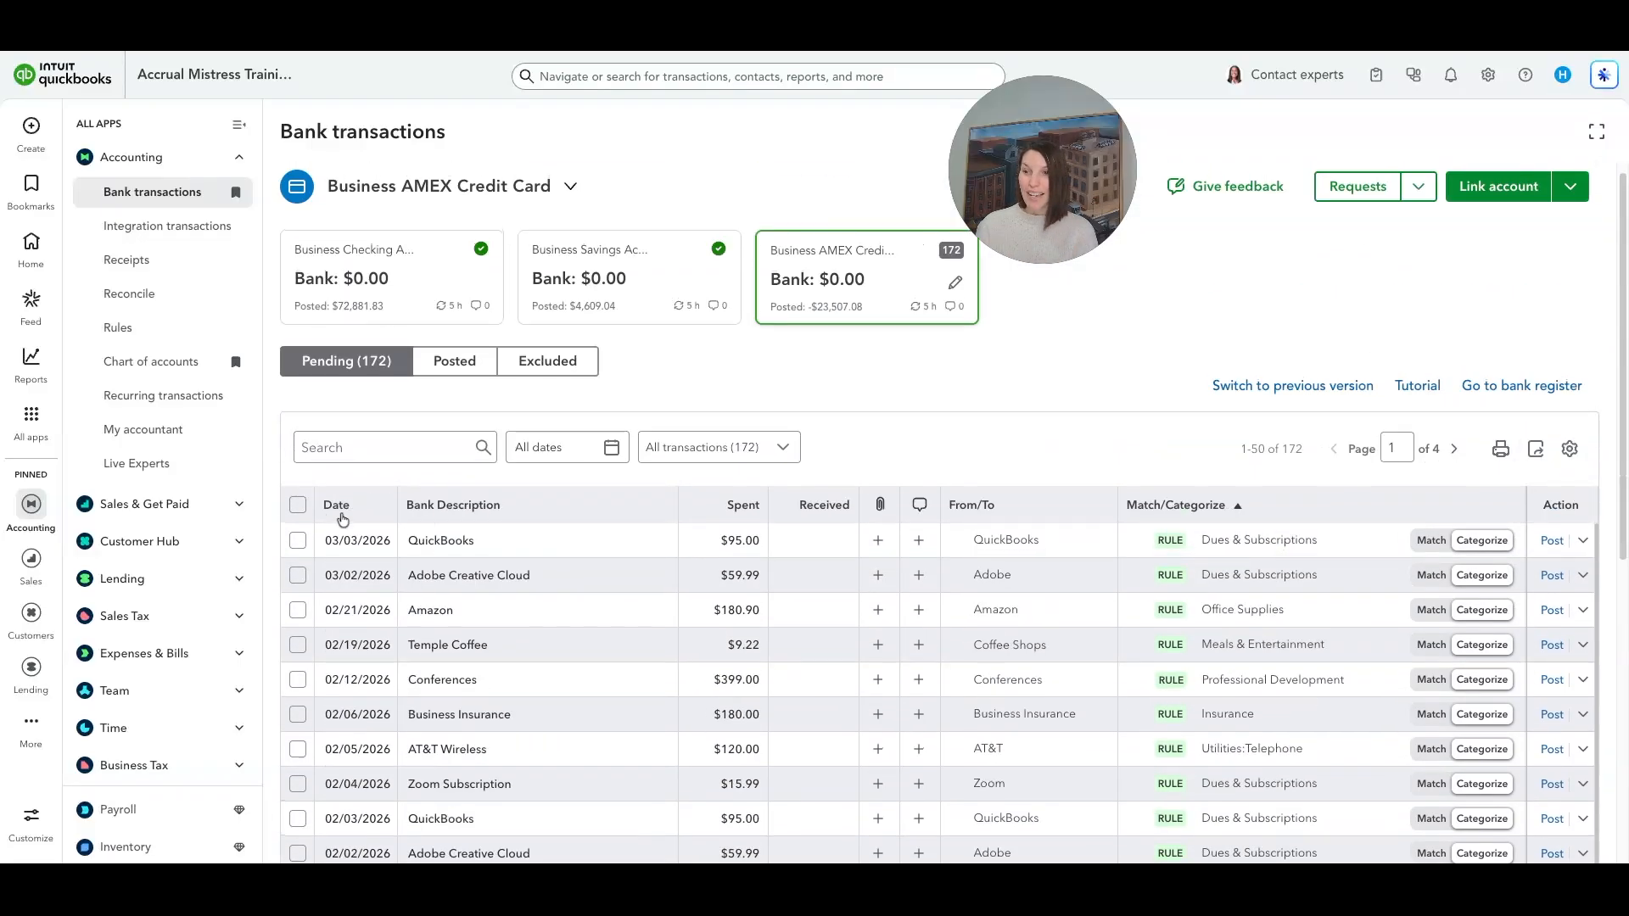
left_click(297, 507)
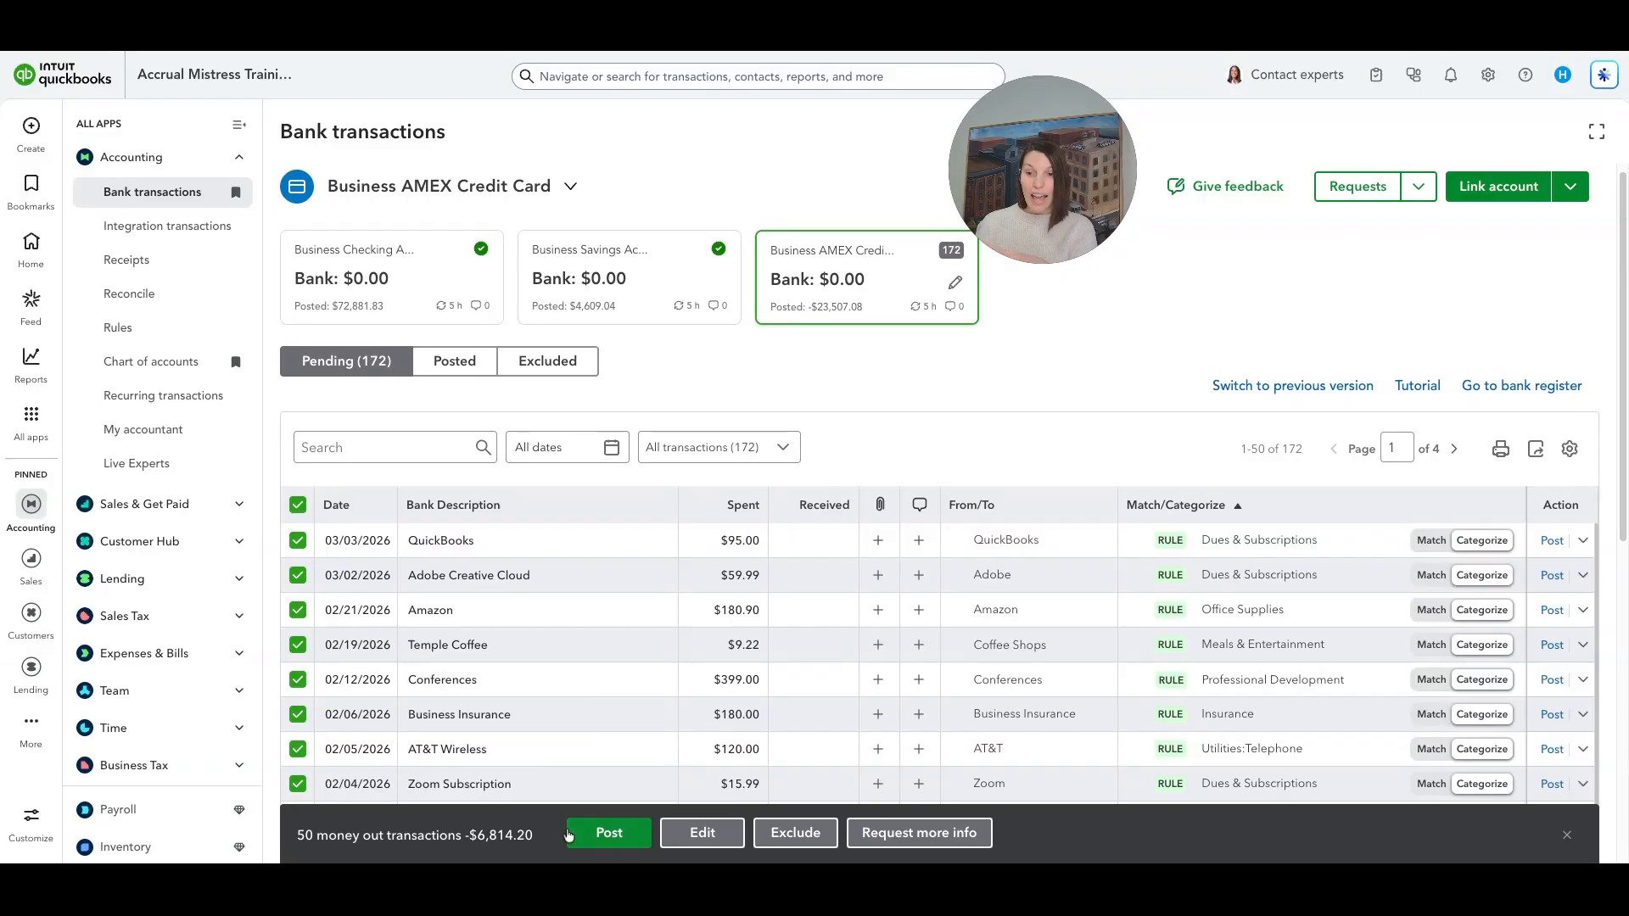
left_click(610, 834)
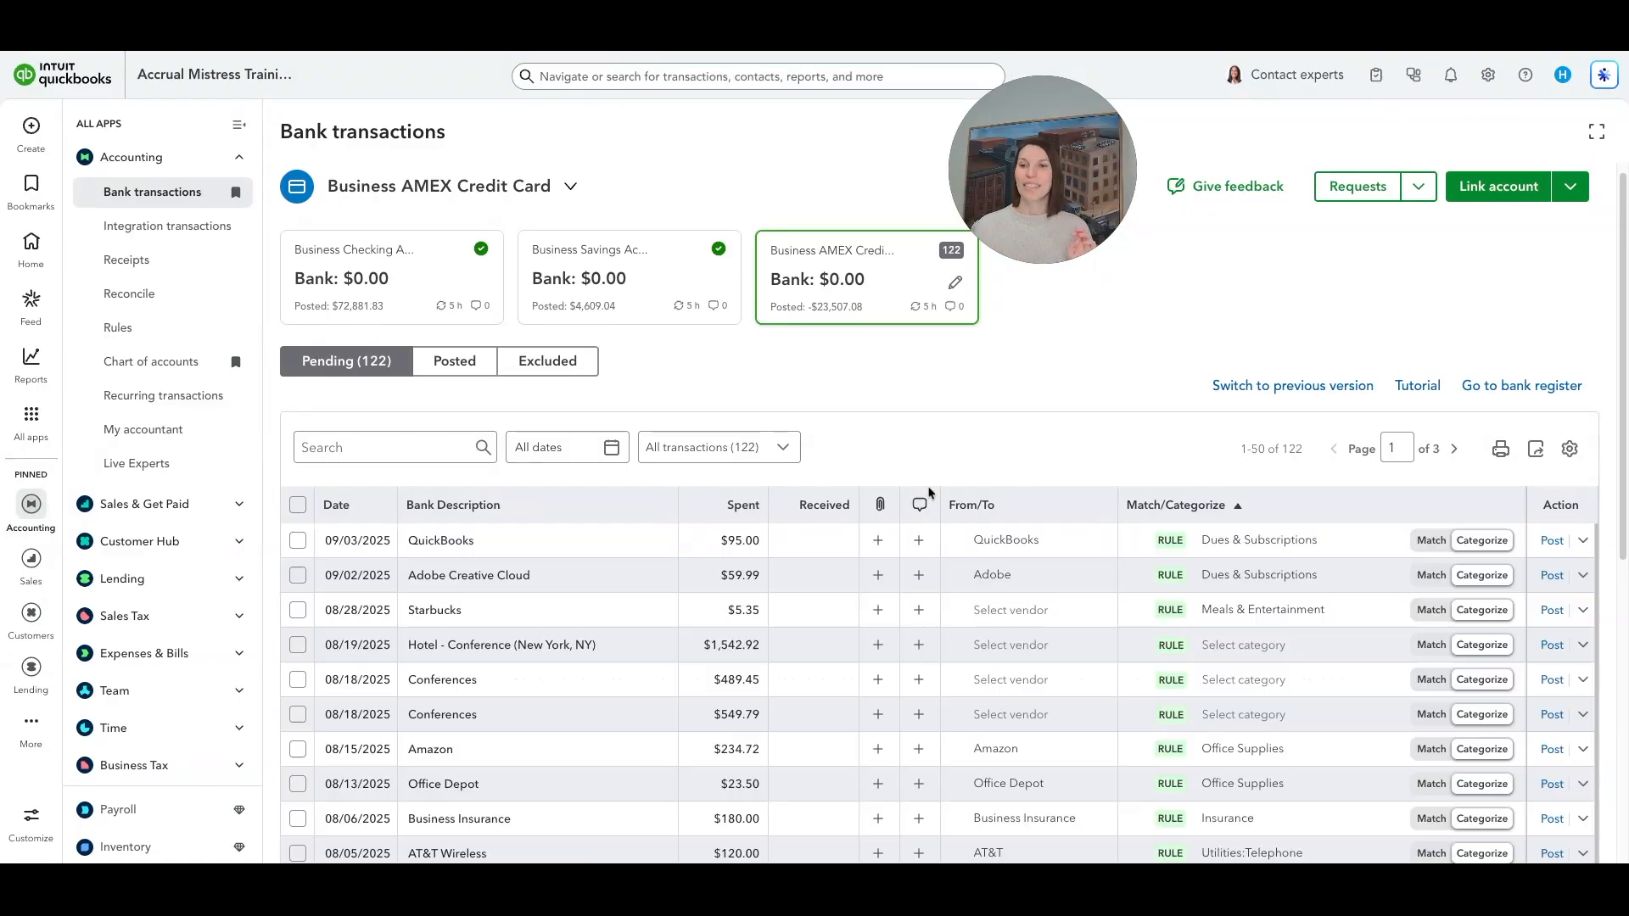
- Review the next page of rule-categorized charges, from 09/03/2025 back to 03/02/2025, and batch post all of them
scroll(937, 492, "down", 1)
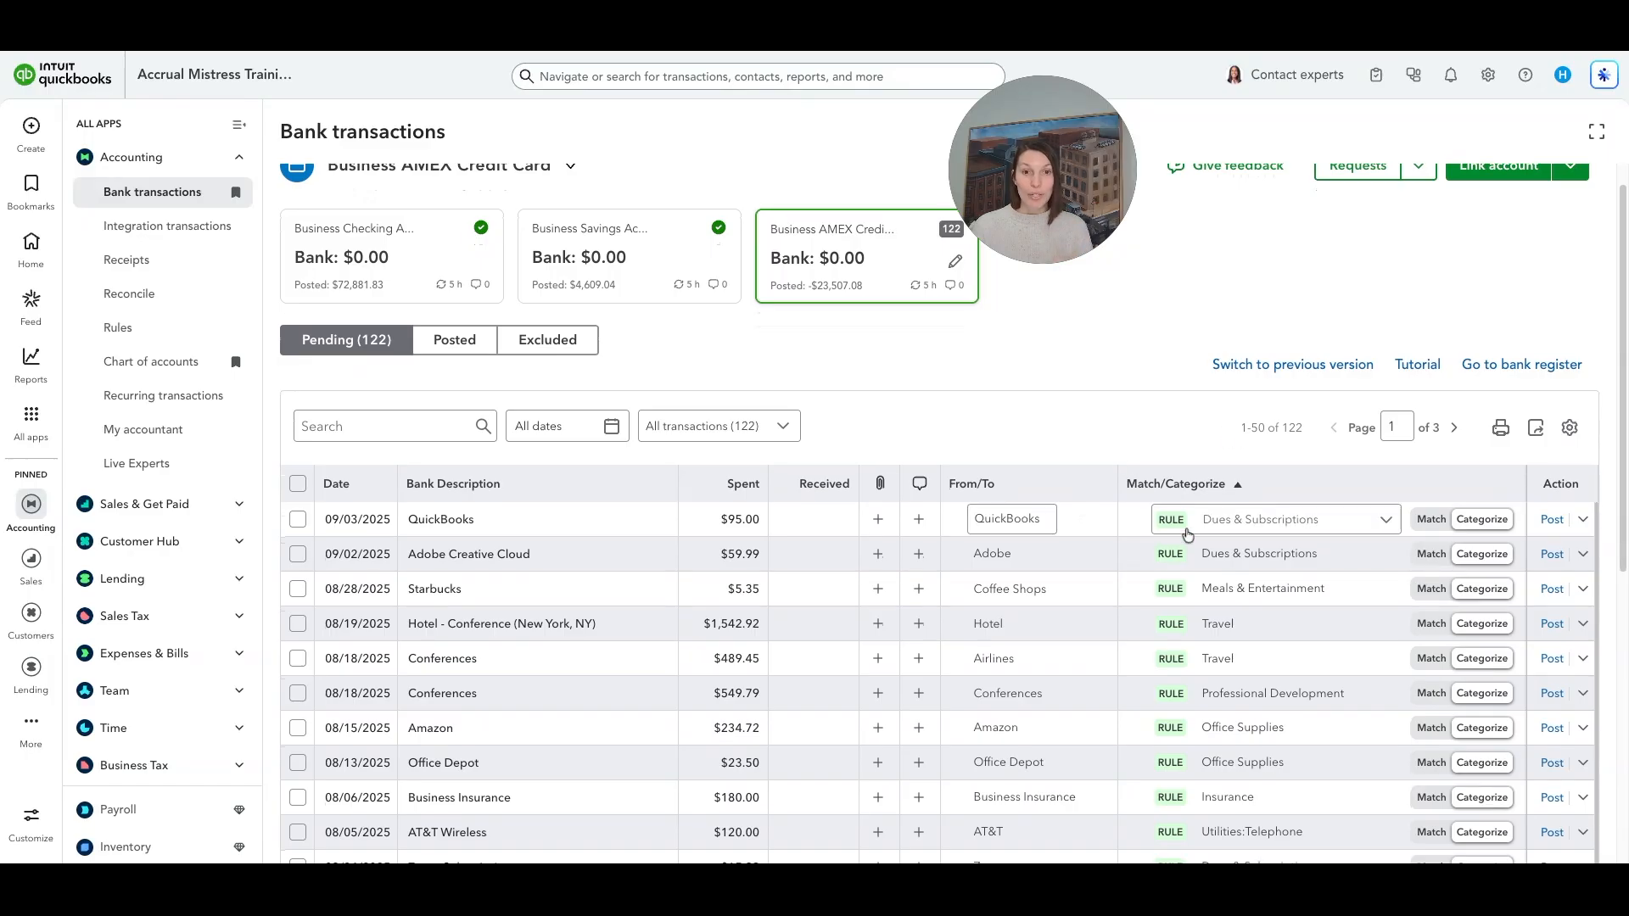
scroll(1161, 567, "down", 3)
scroll(1160, 567, "down", 5)
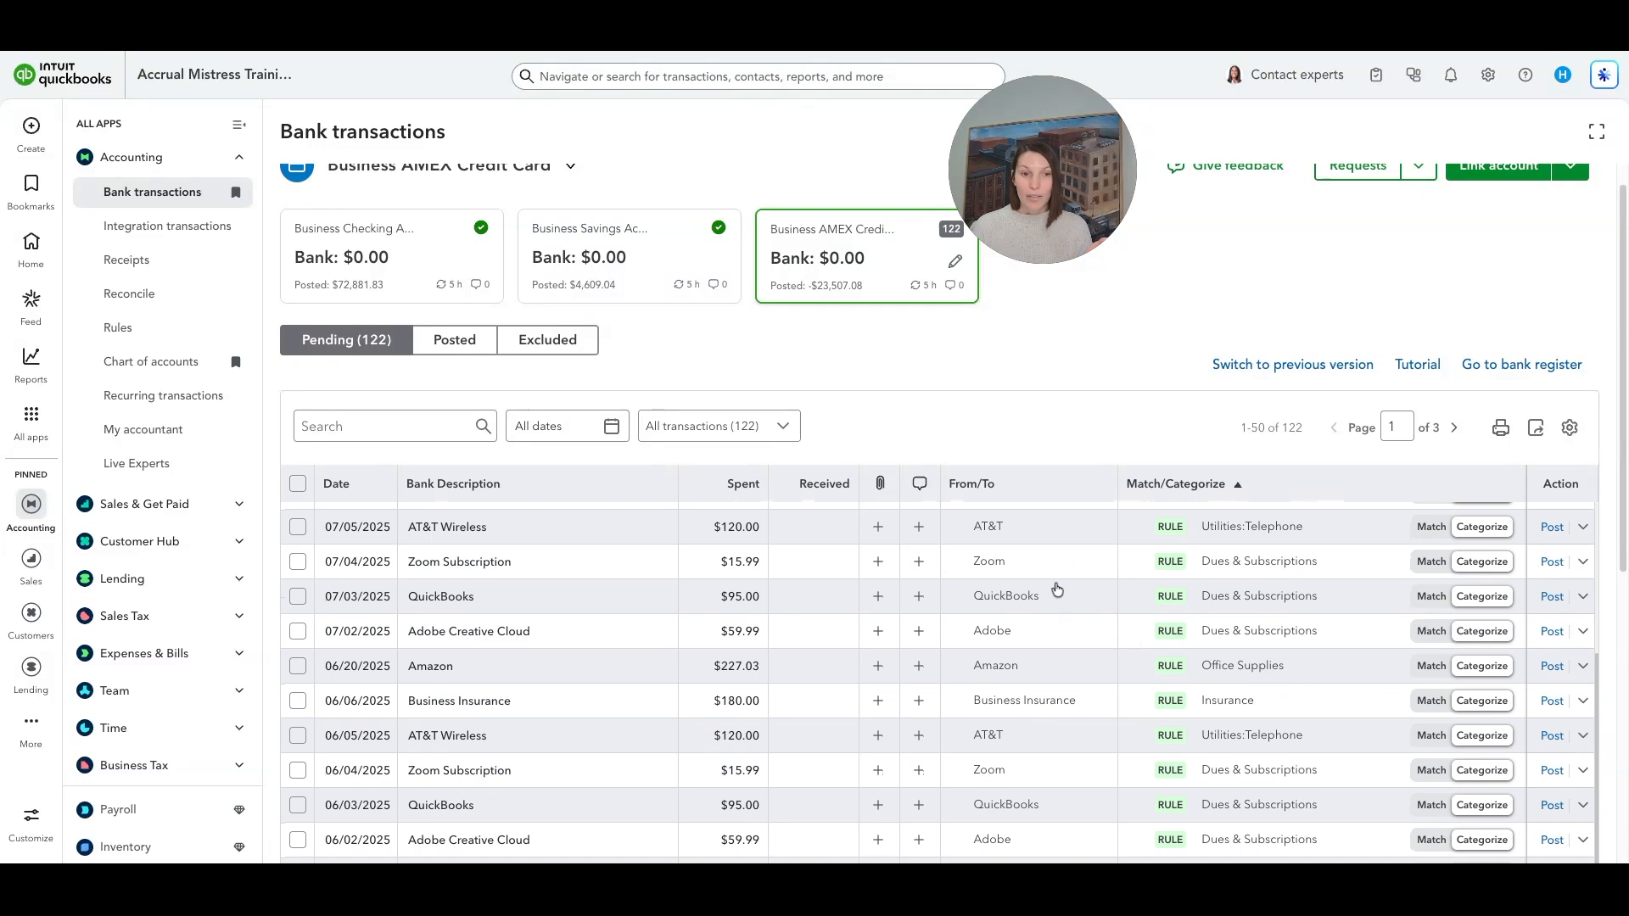
scroll(1056, 584, "down", 5)
scroll(1052, 573, "down", 5)
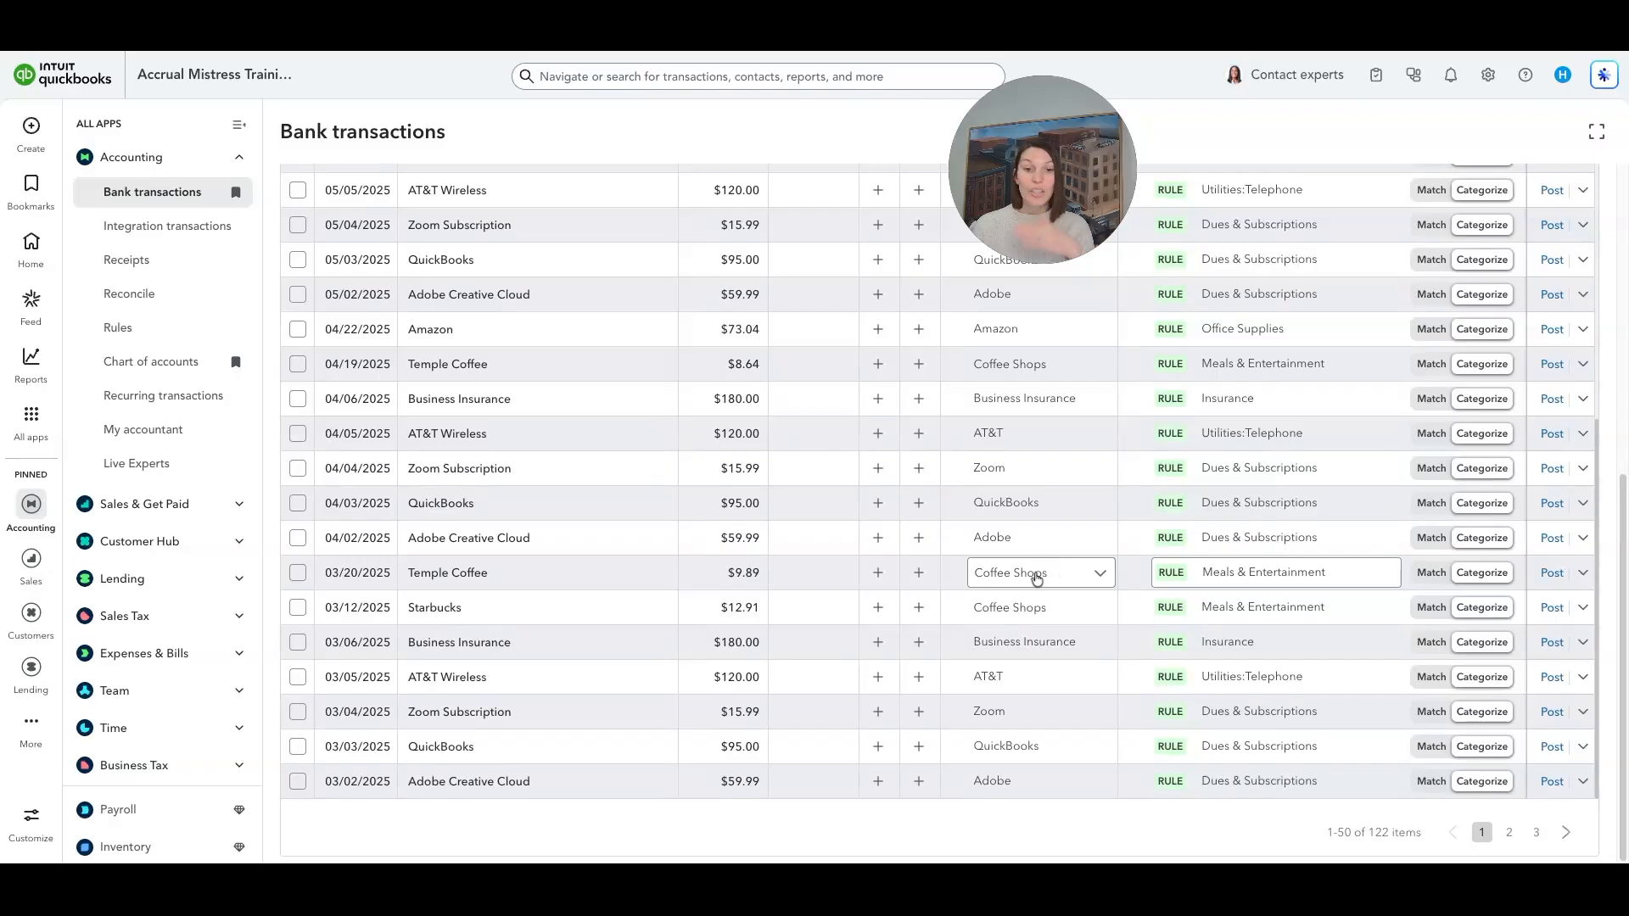
scroll(1036, 579, "up", 10)
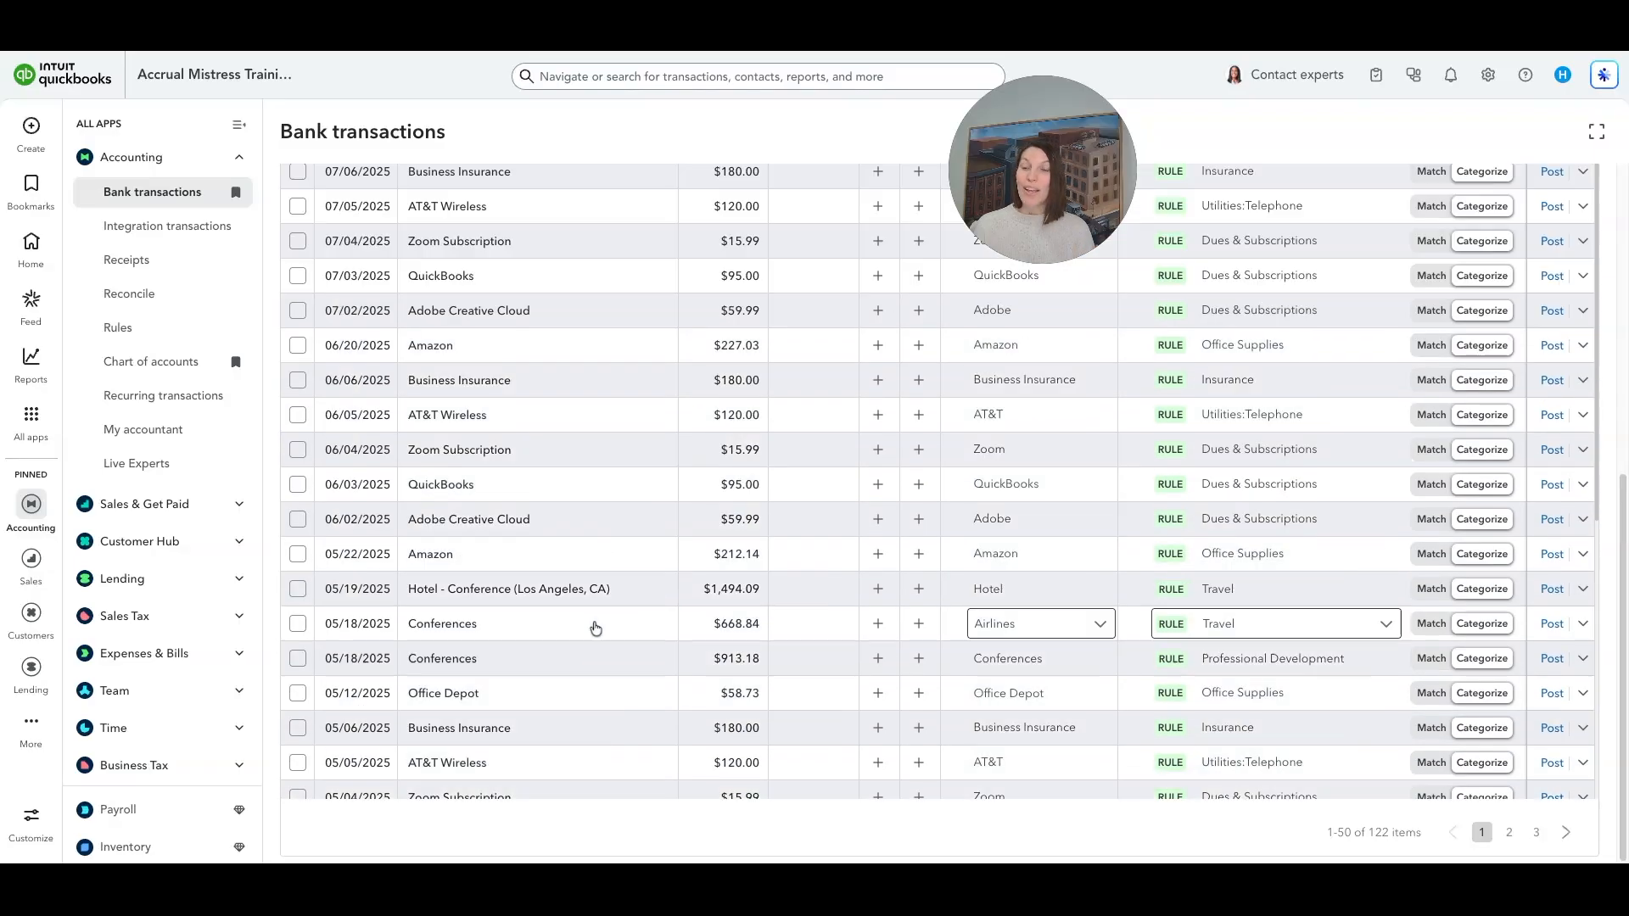
scroll(471, 596, "up", 8)
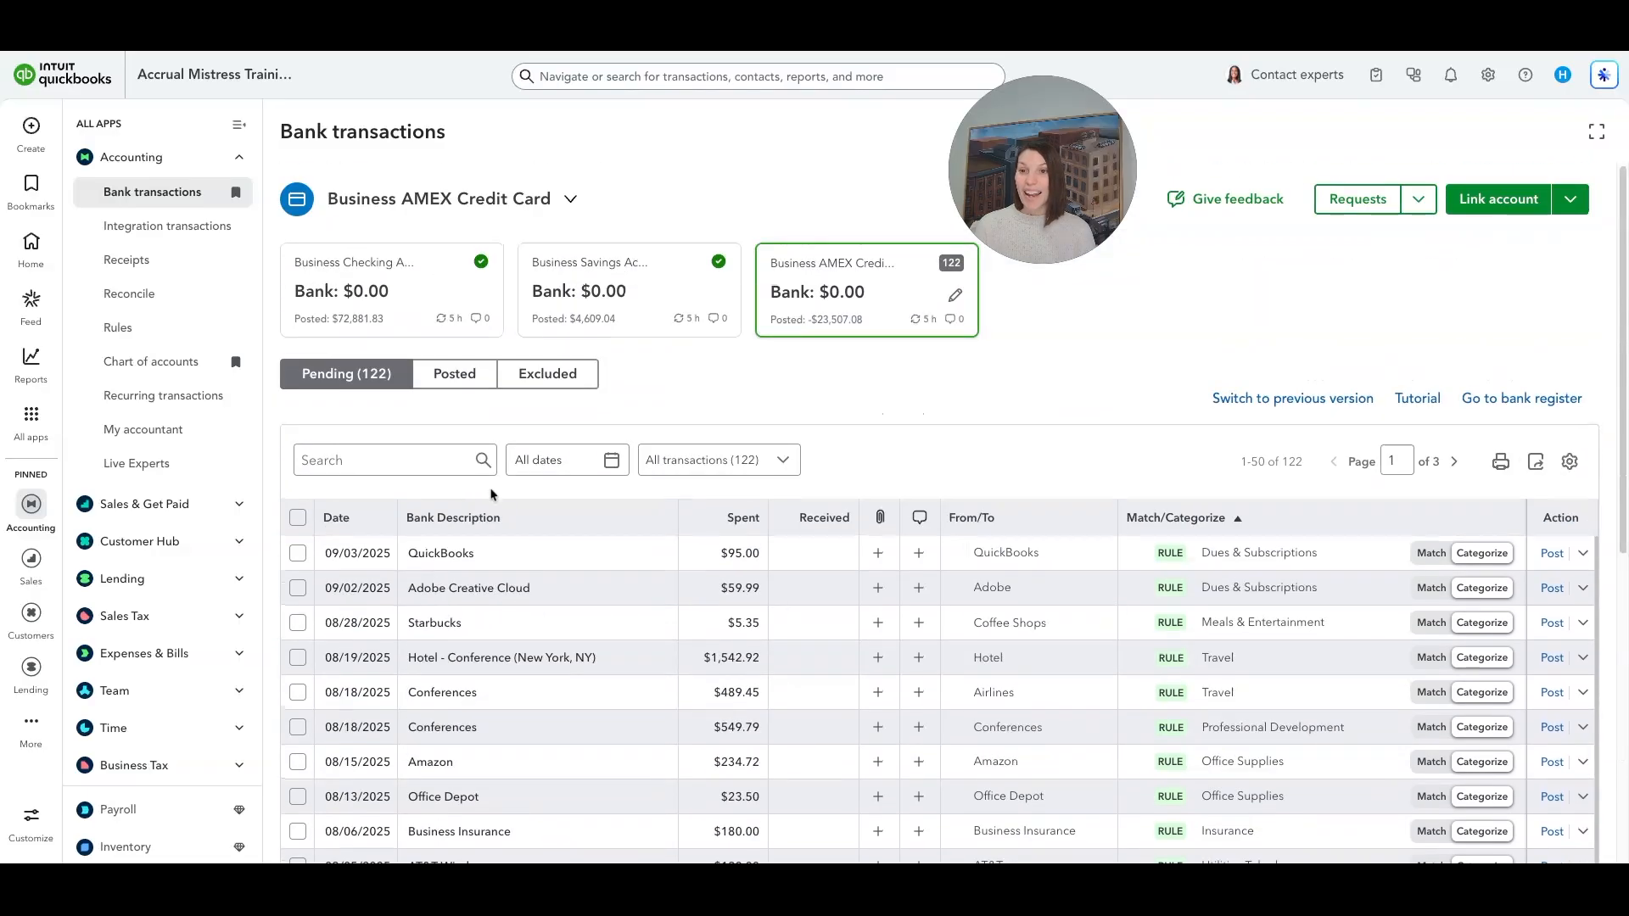
left_click(298, 517)
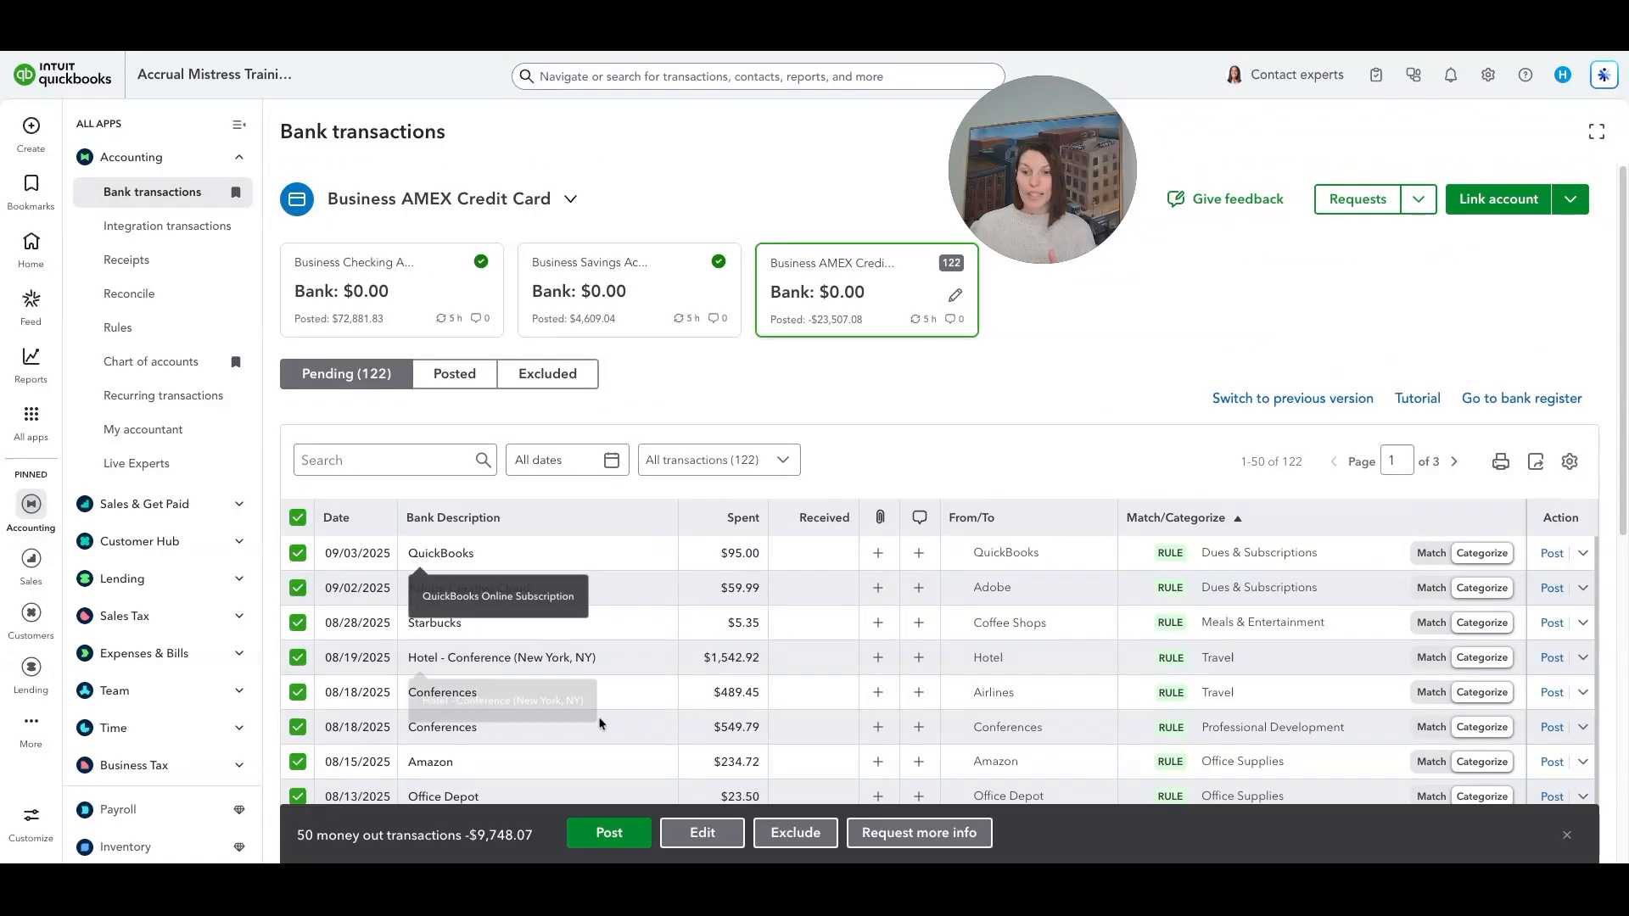
left_click(611, 838)
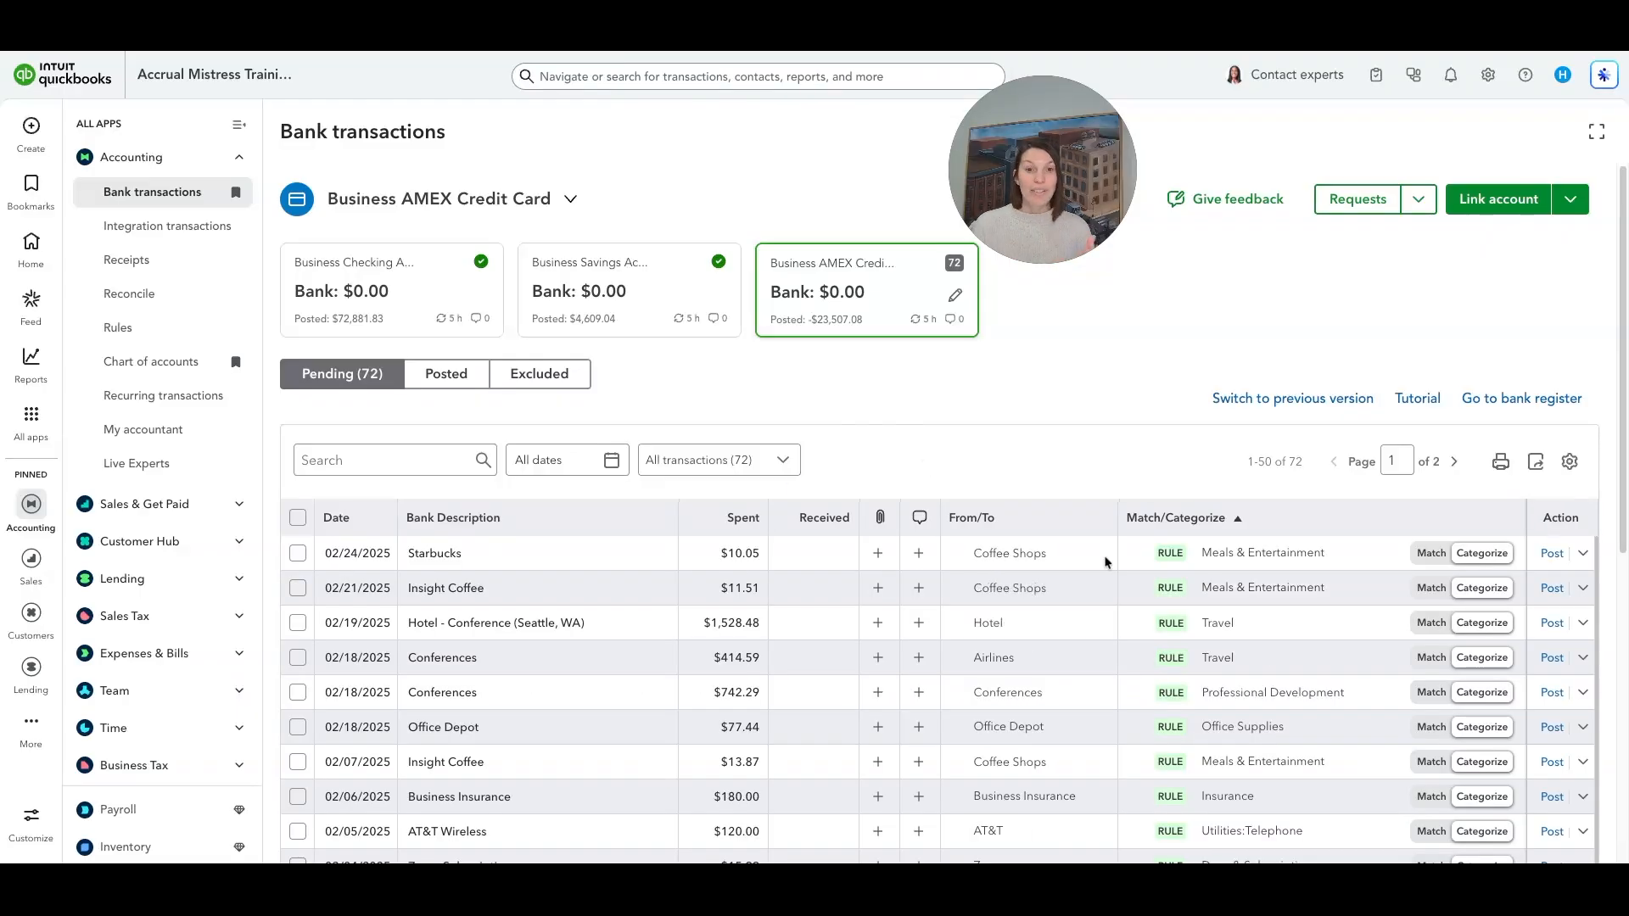
- Select only the charges with a rule applied, from Insight Coffee 01/02/2025 up to Starbucks 02/24/2025, and batch post them
scroll(1107, 564, "down", 5)
scroll(1107, 569, "down", 3)
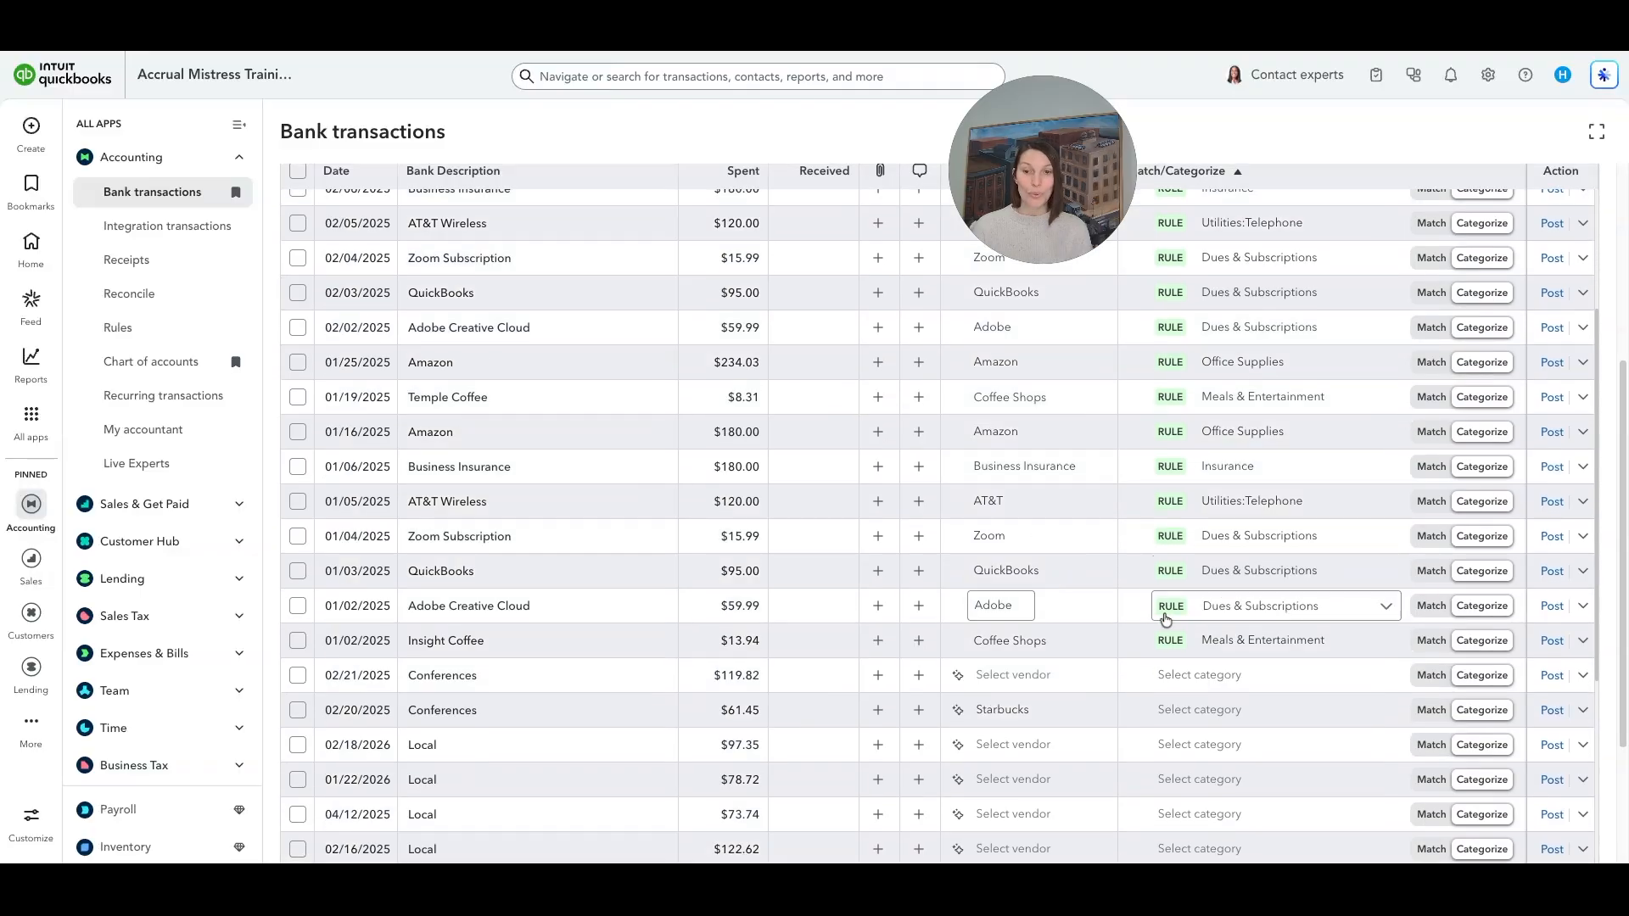
left_click(298, 642)
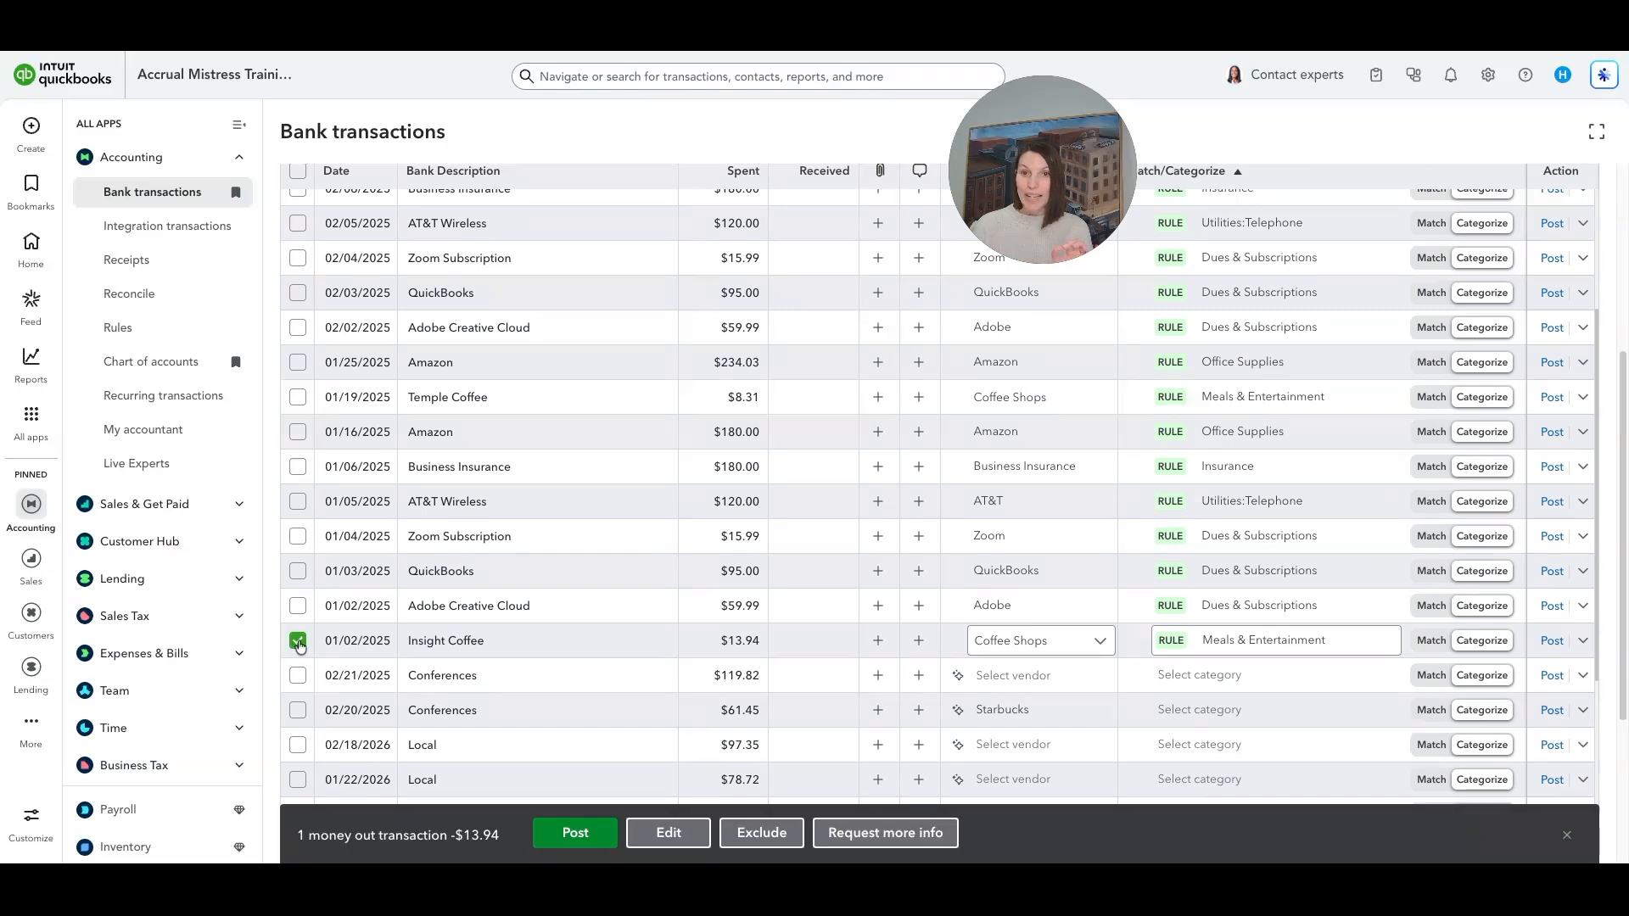
scroll(302, 641, "up", 3)
scroll(304, 638, "up", 3)
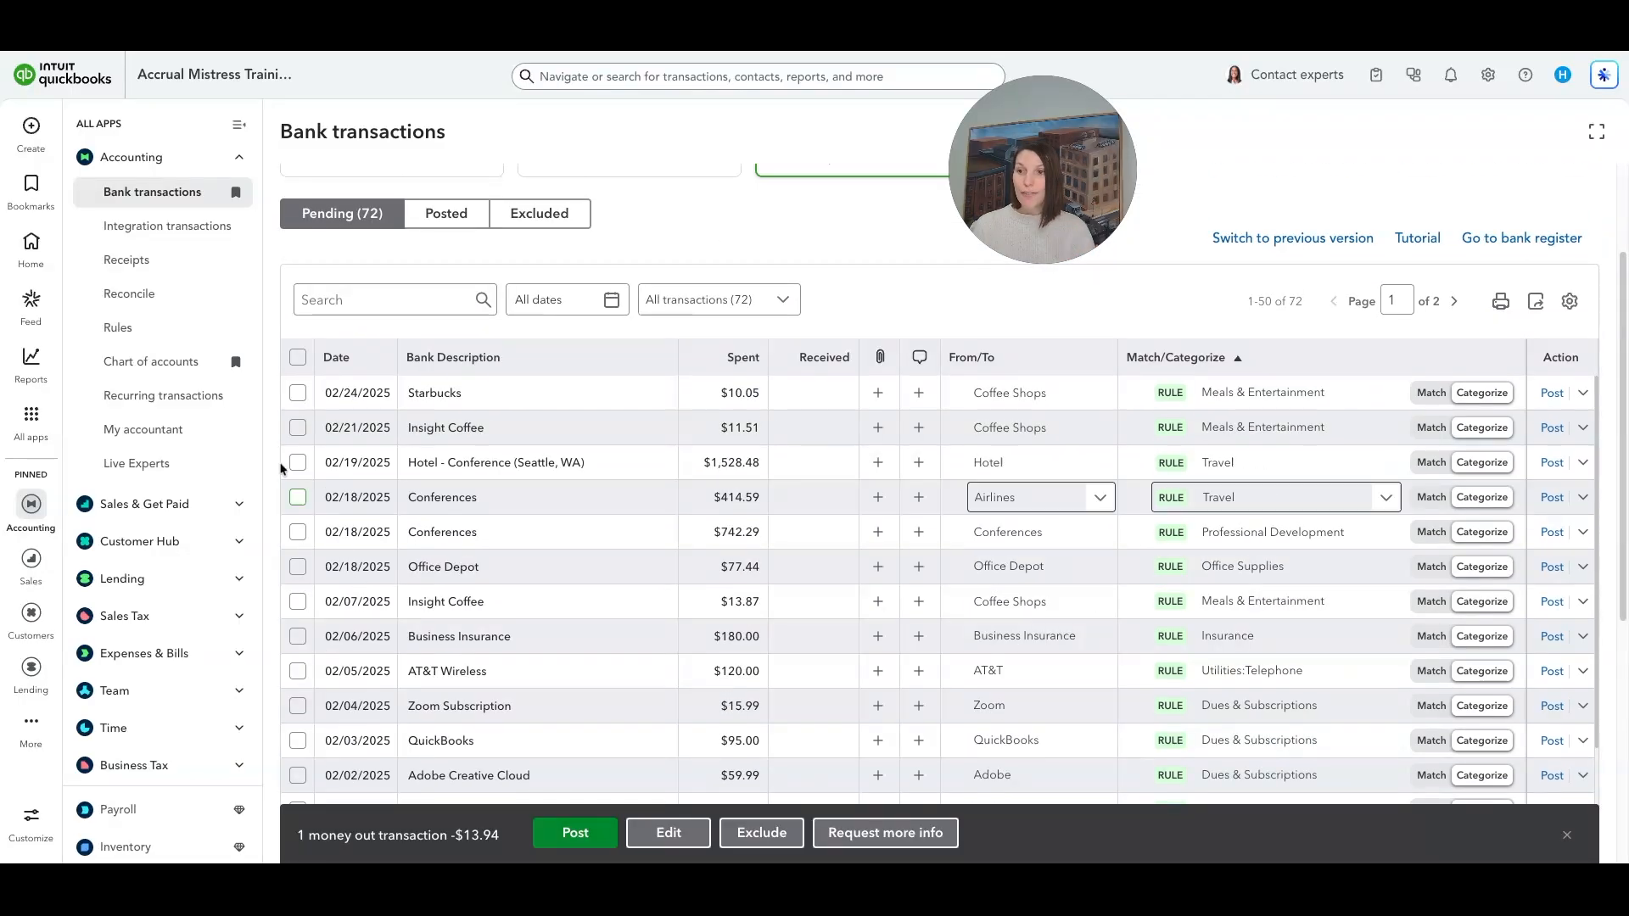
left_click(298, 393, "shift")
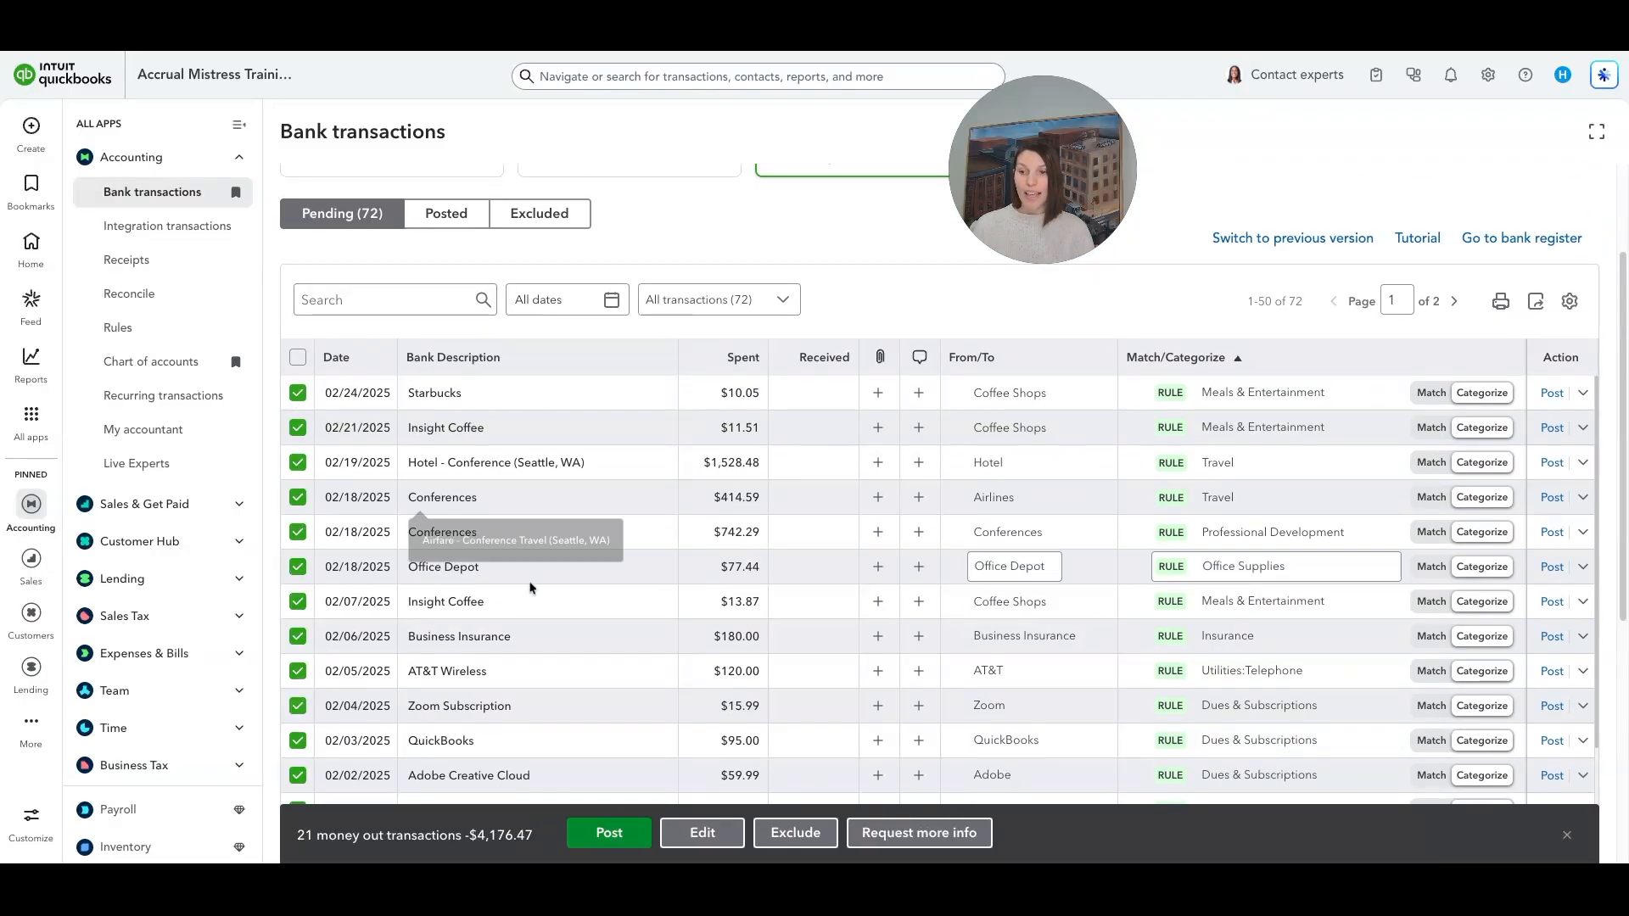
left_click(621, 833)
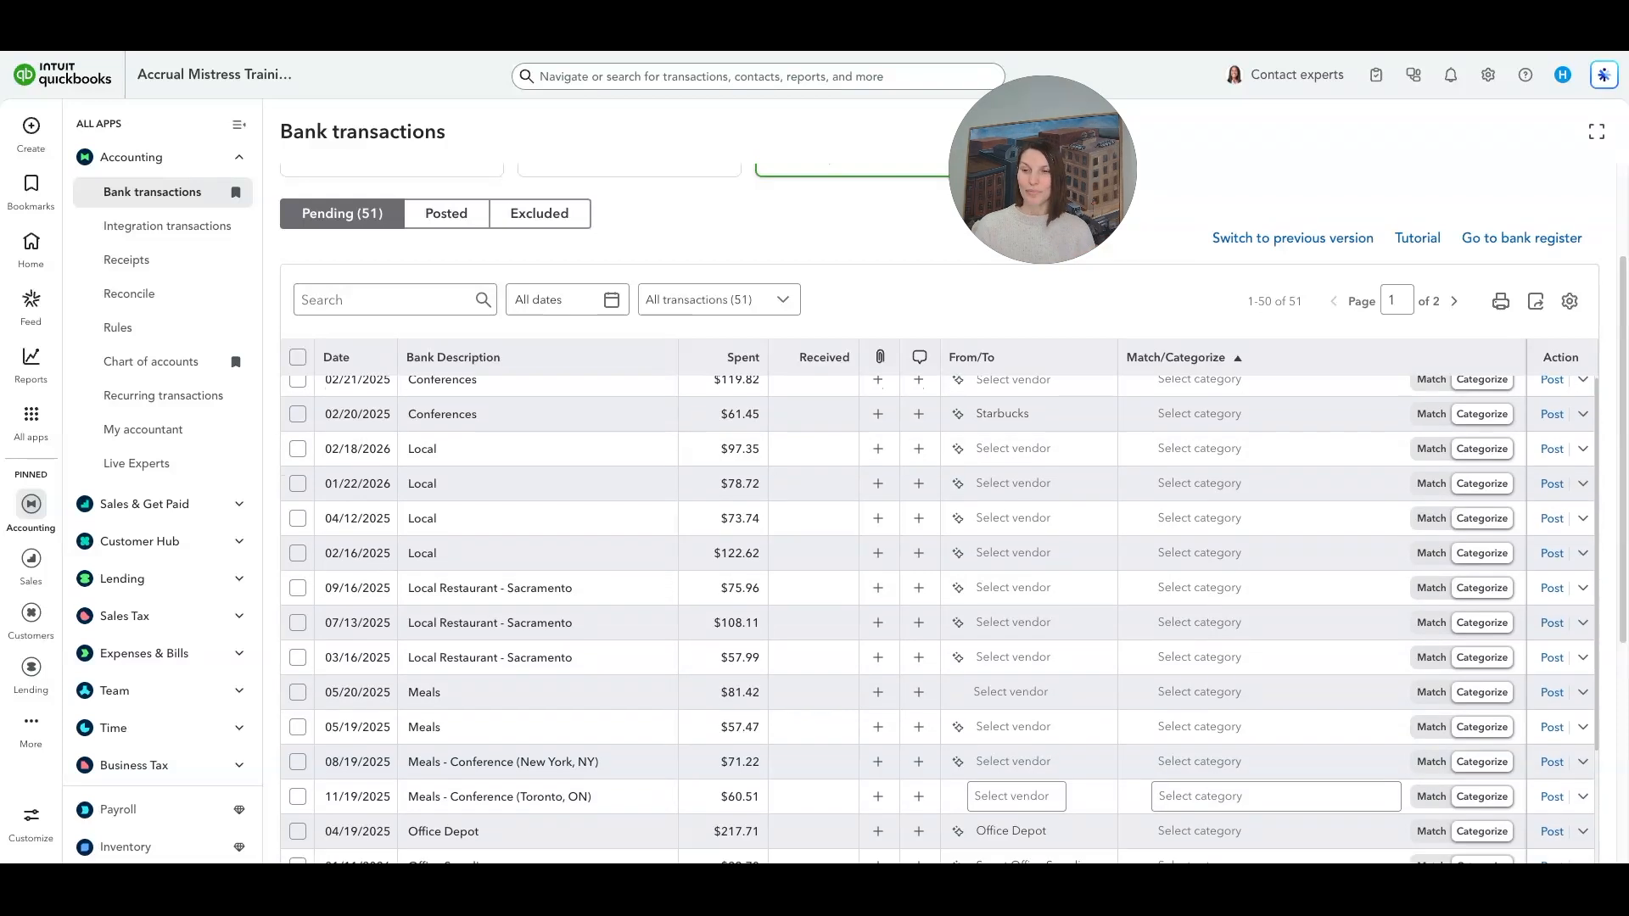
- Review the remaining pending card charges without a rule and sort them by bank description
scroll(673, 716, "down", 2)
scroll(734, 717, "down", 1)
scroll(734, 717, "down", 4)
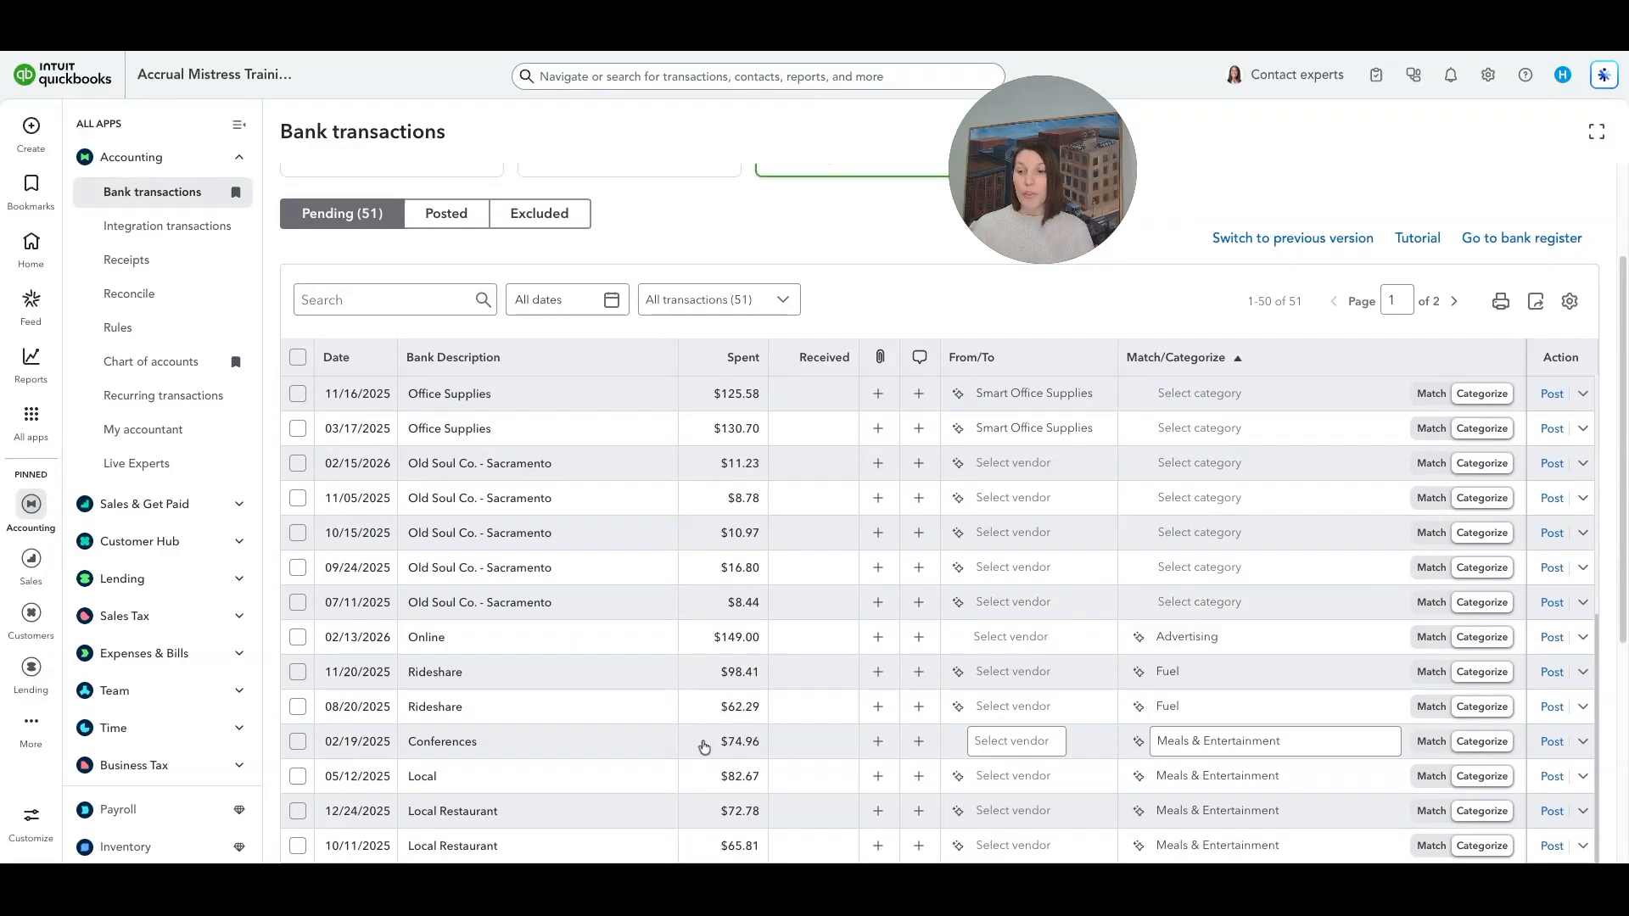
scroll(704, 738, "down", 3)
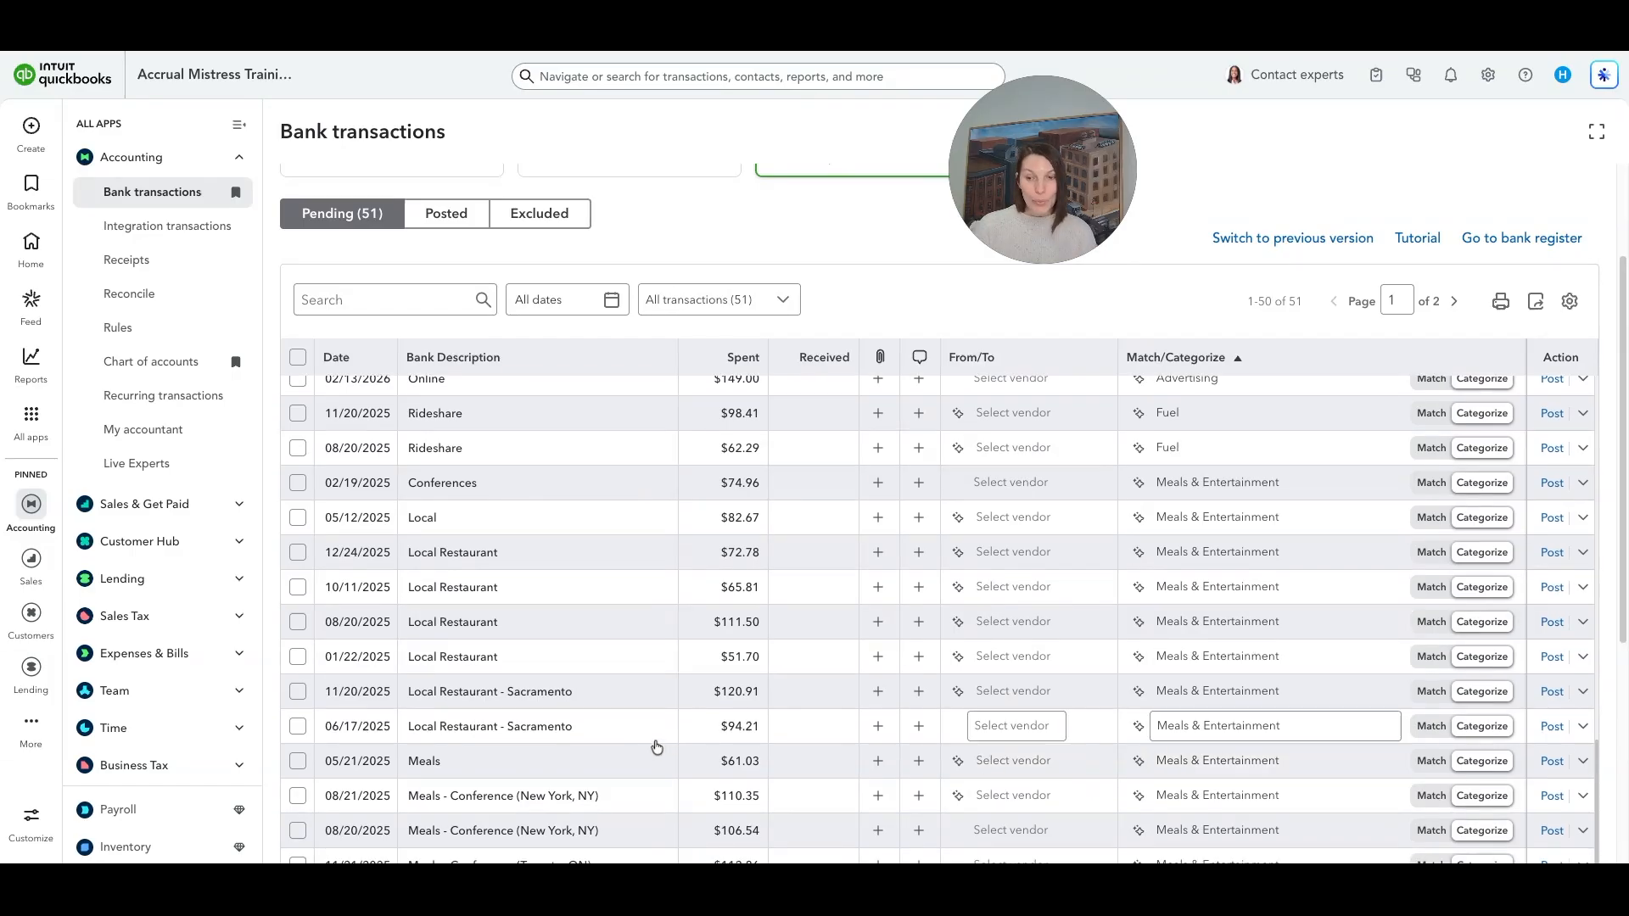
scroll(654, 742, "down", 2)
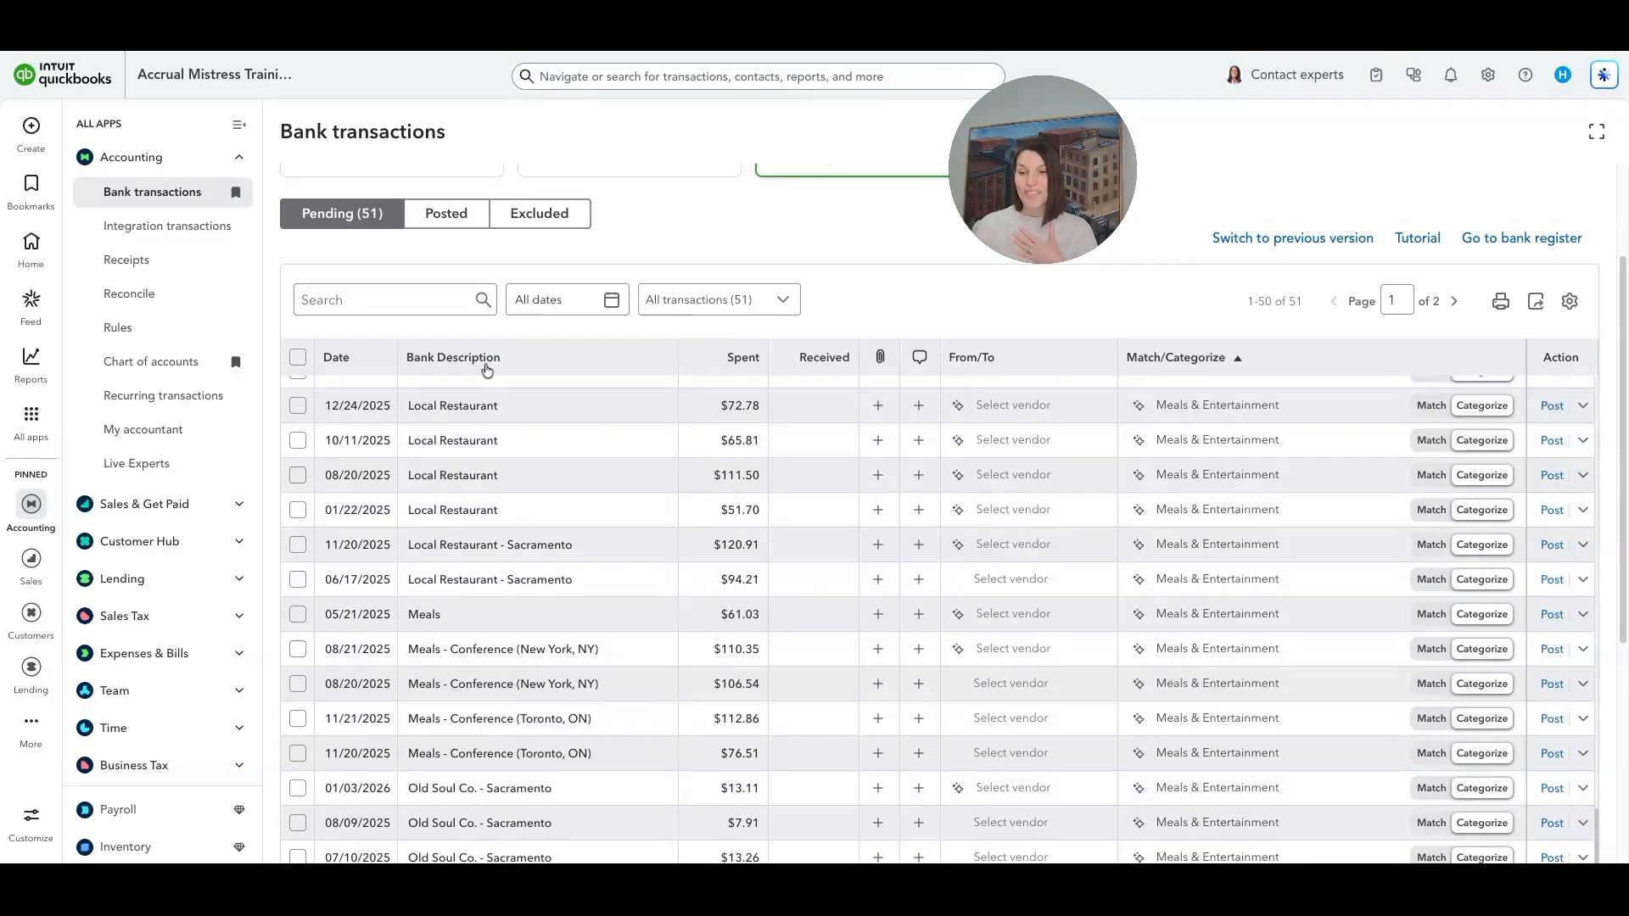
left_click(489, 361)
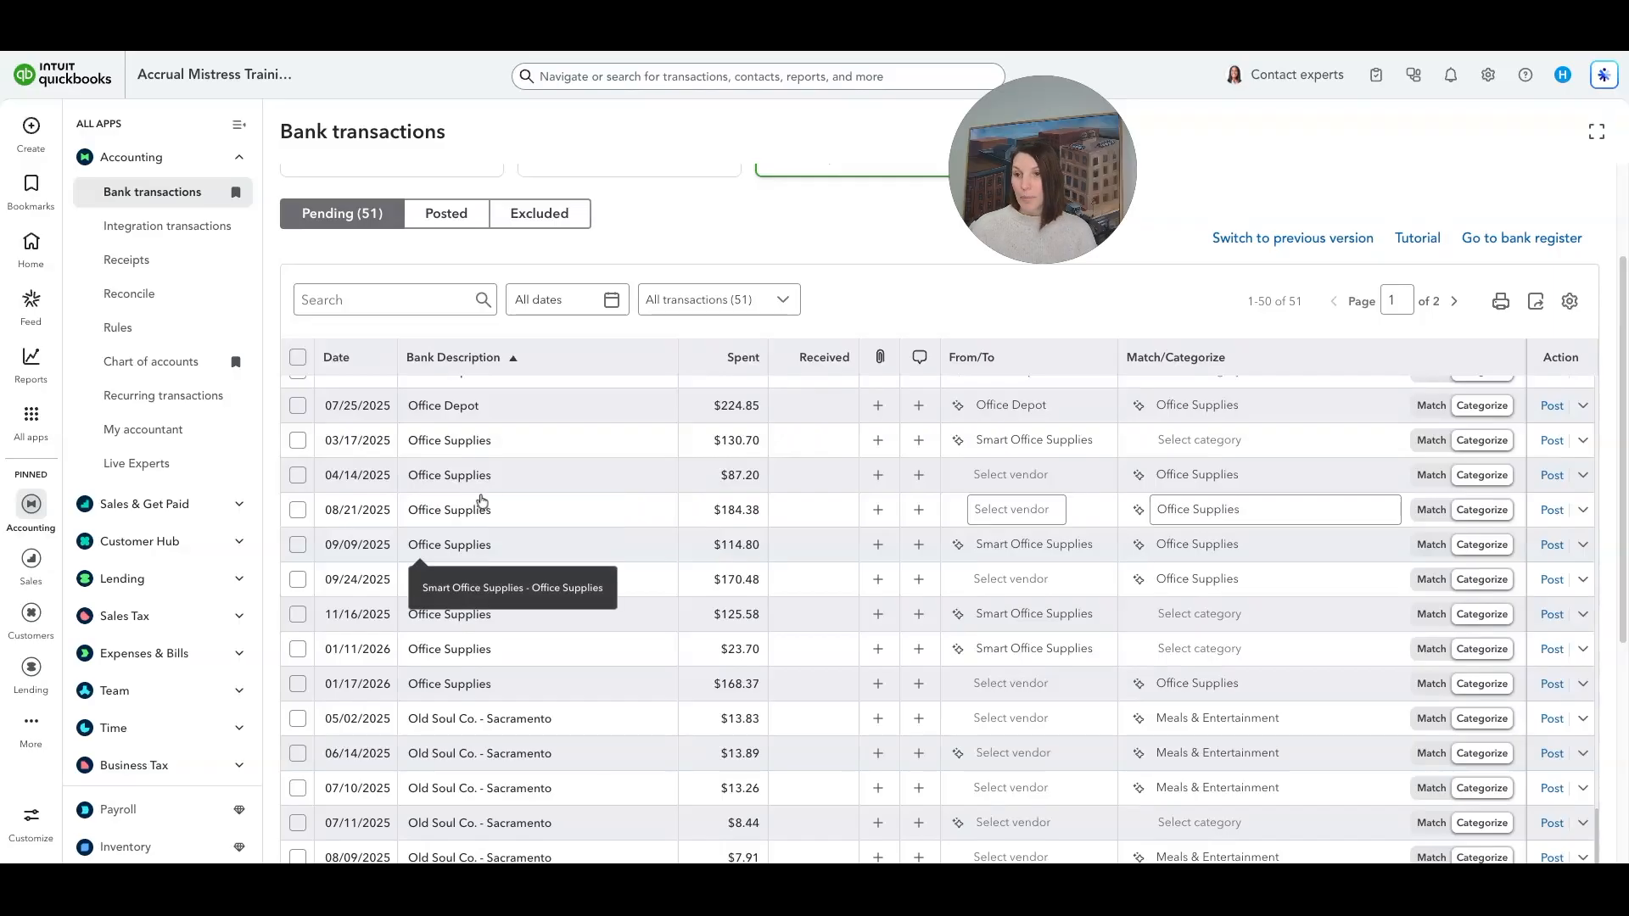
- Create a card rule from the 04/19/2025 Office Depot charge that assigns the Office Supplies category
scroll(551, 465, "up", 3)
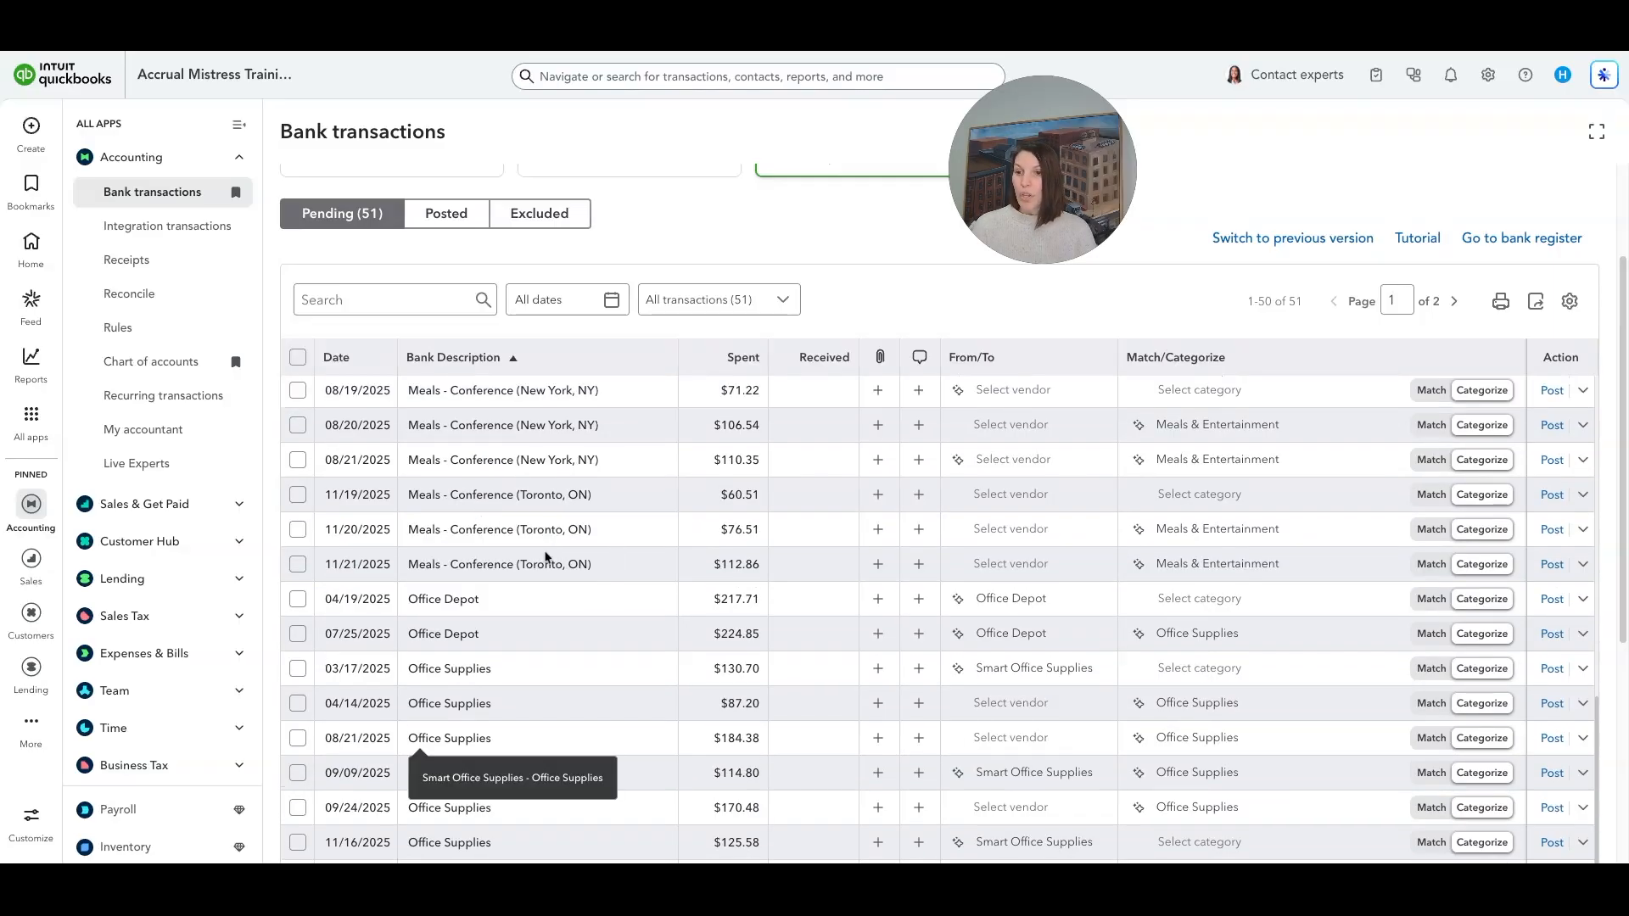
left_click(502, 604)
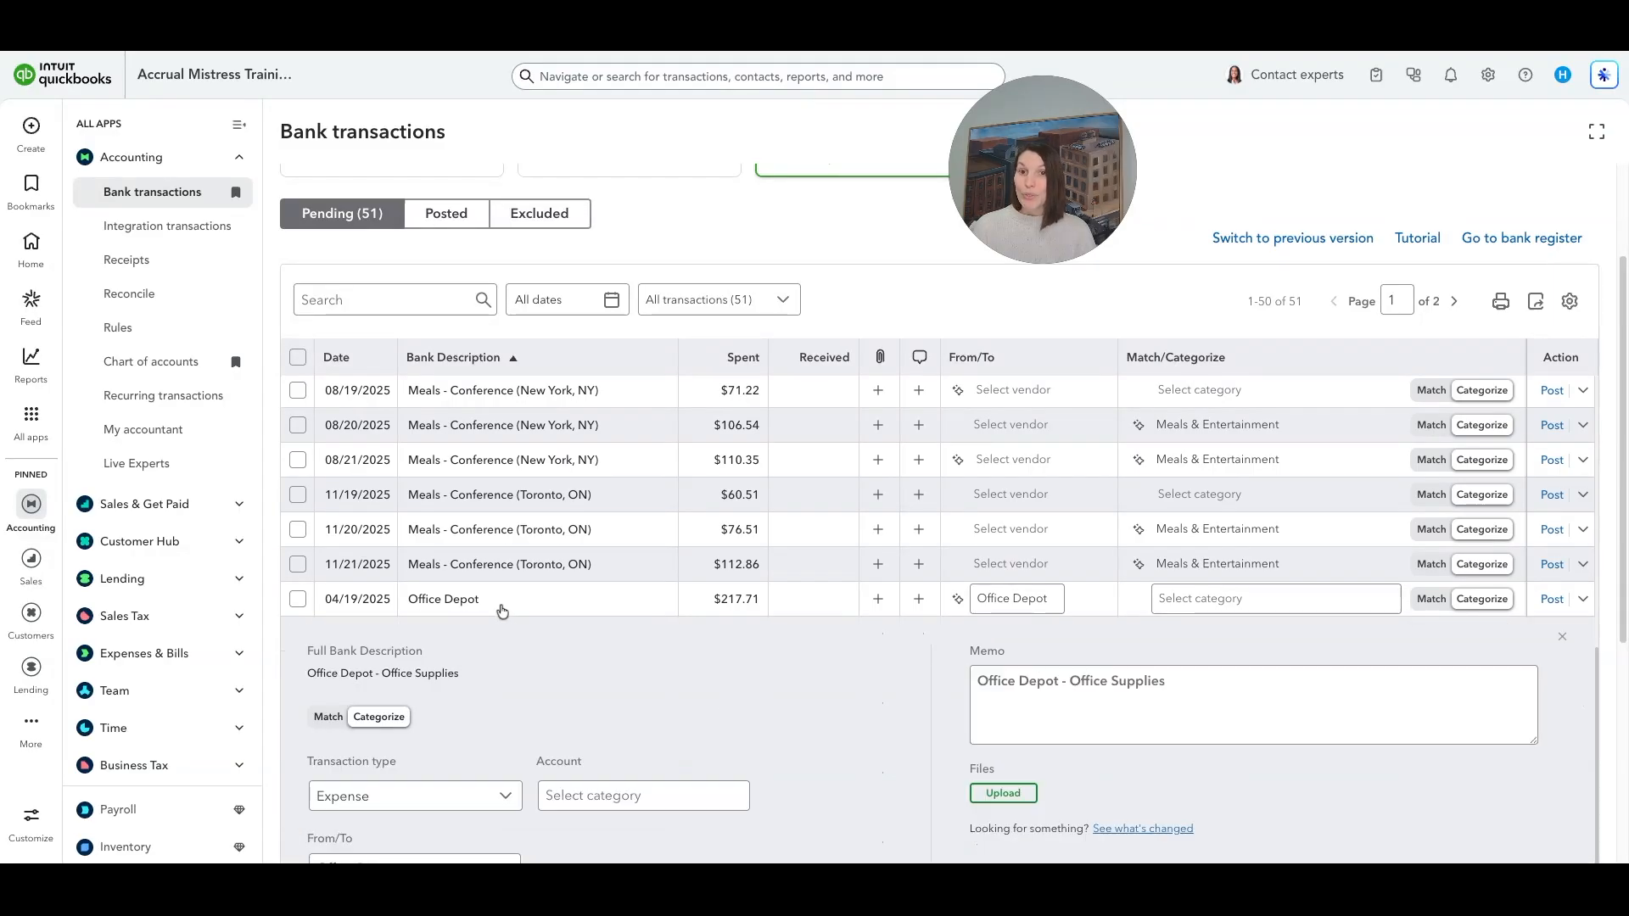
scroll(586, 663, "down", 2)
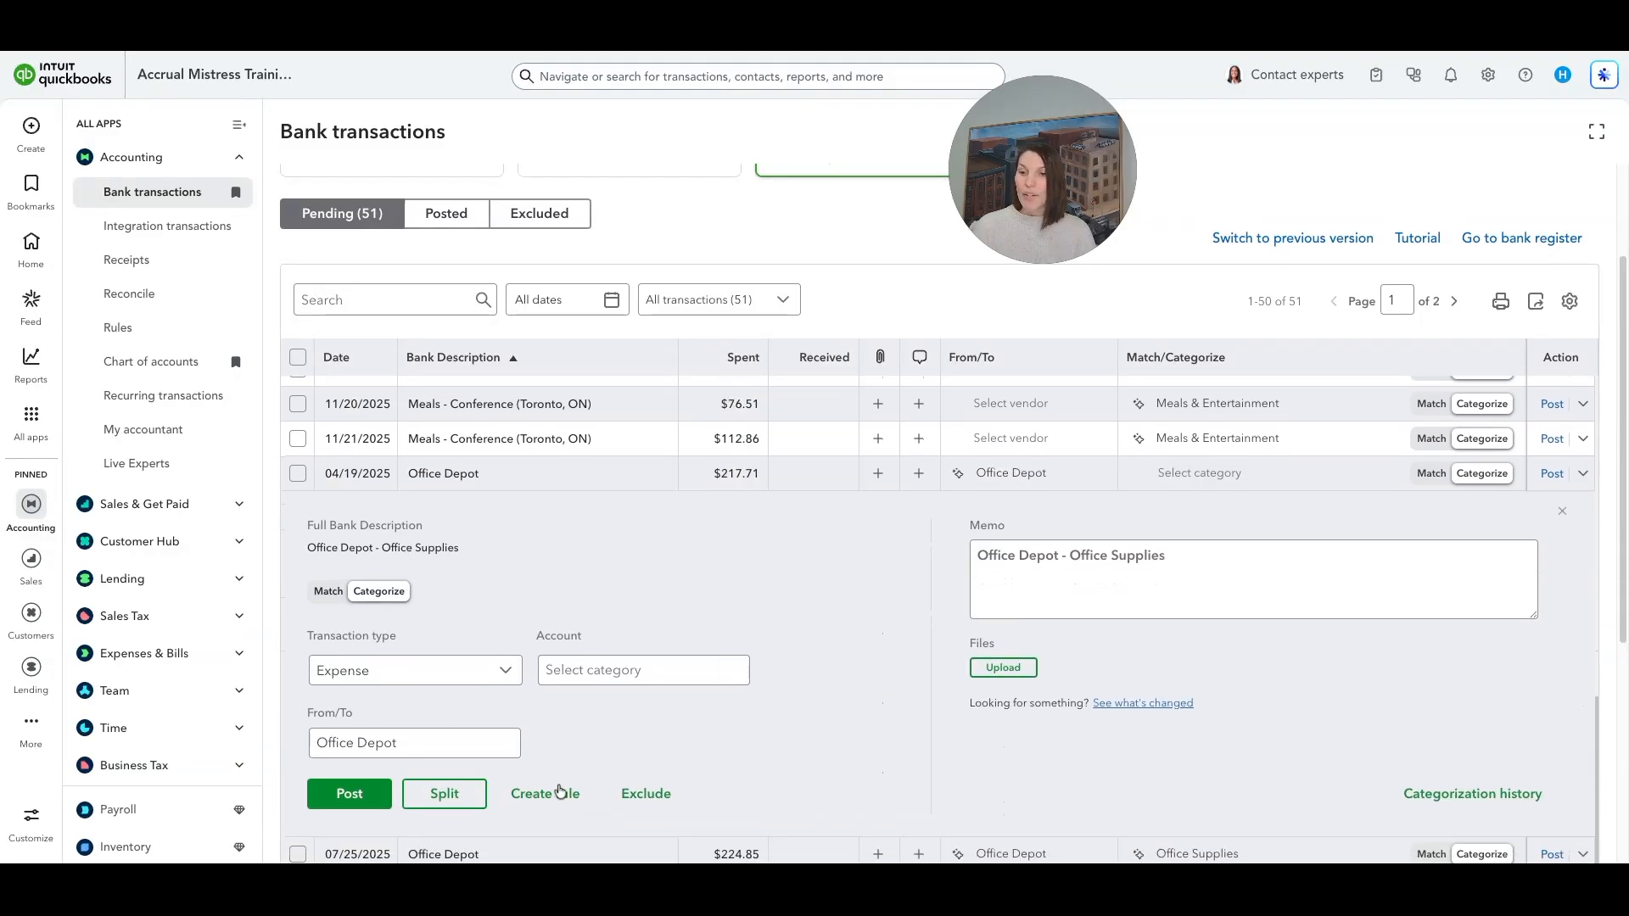
left_click(545, 797)
type("Office Dept.")
left_click(1234, 373)
left_click(1222, 440)
left_click(1350, 636)
type("Office Supplies")
left_click(1308, 848)
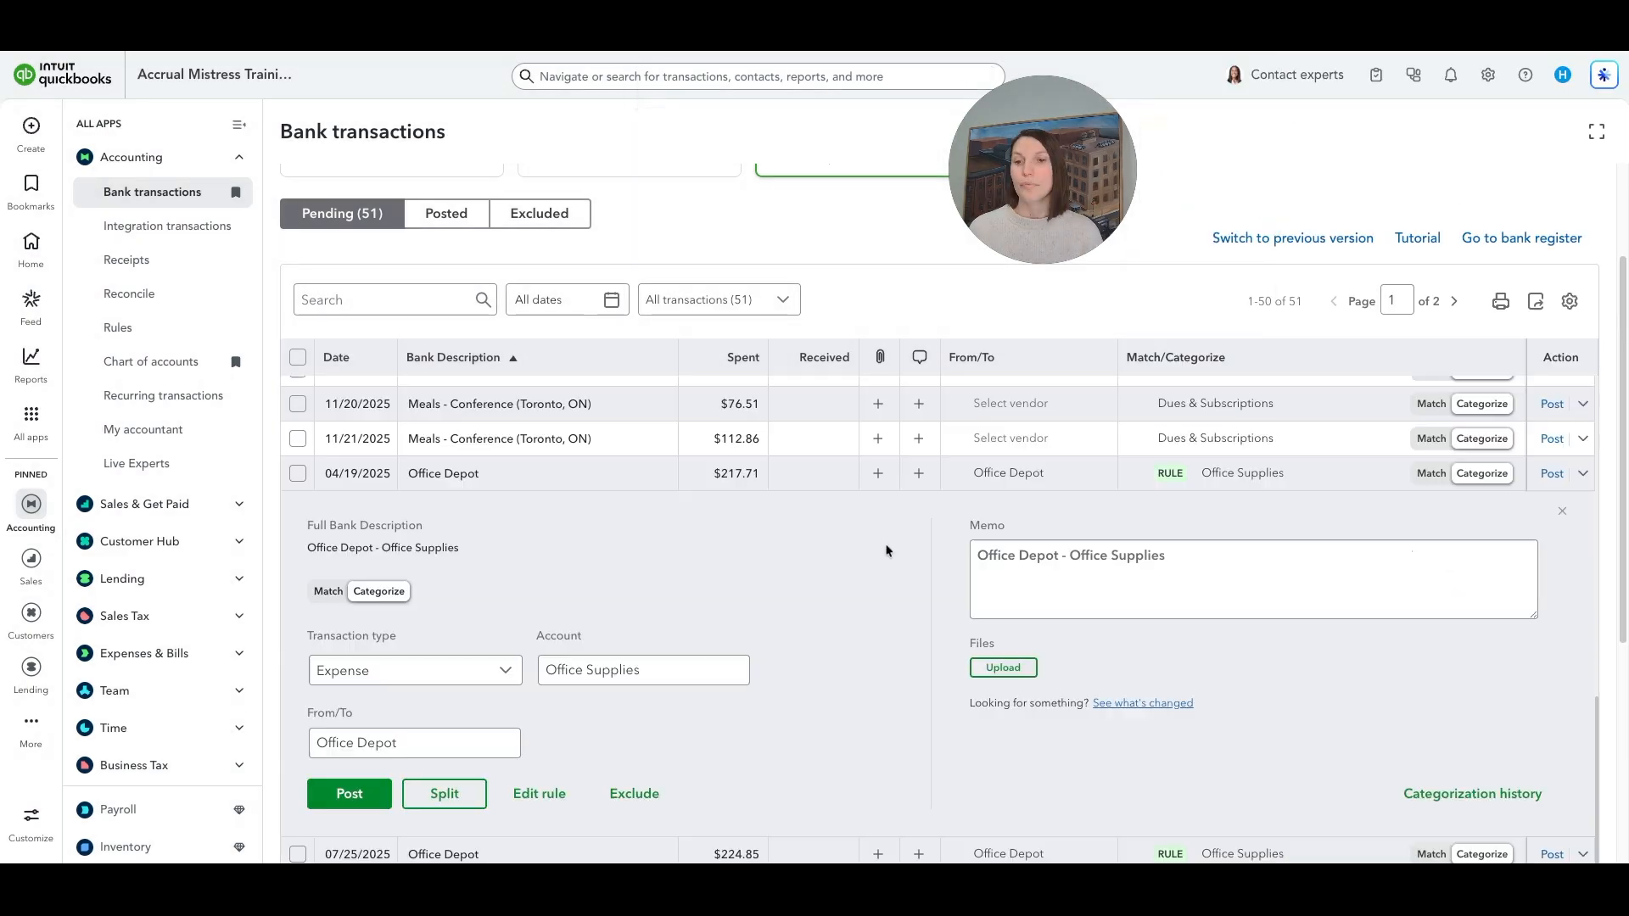
- Set the 03/17/2025 Office Supplies charge's payee to Smart Office Supplies and save a rule named Smart Office Supplies for descriptions containing Office Supplies
left_click(531, 543)
left_click(424, 770)
type("smar")
left_click(418, 843)
left_click(545, 821)
left_click(1290, 180)
type("Smart Office Supplies")
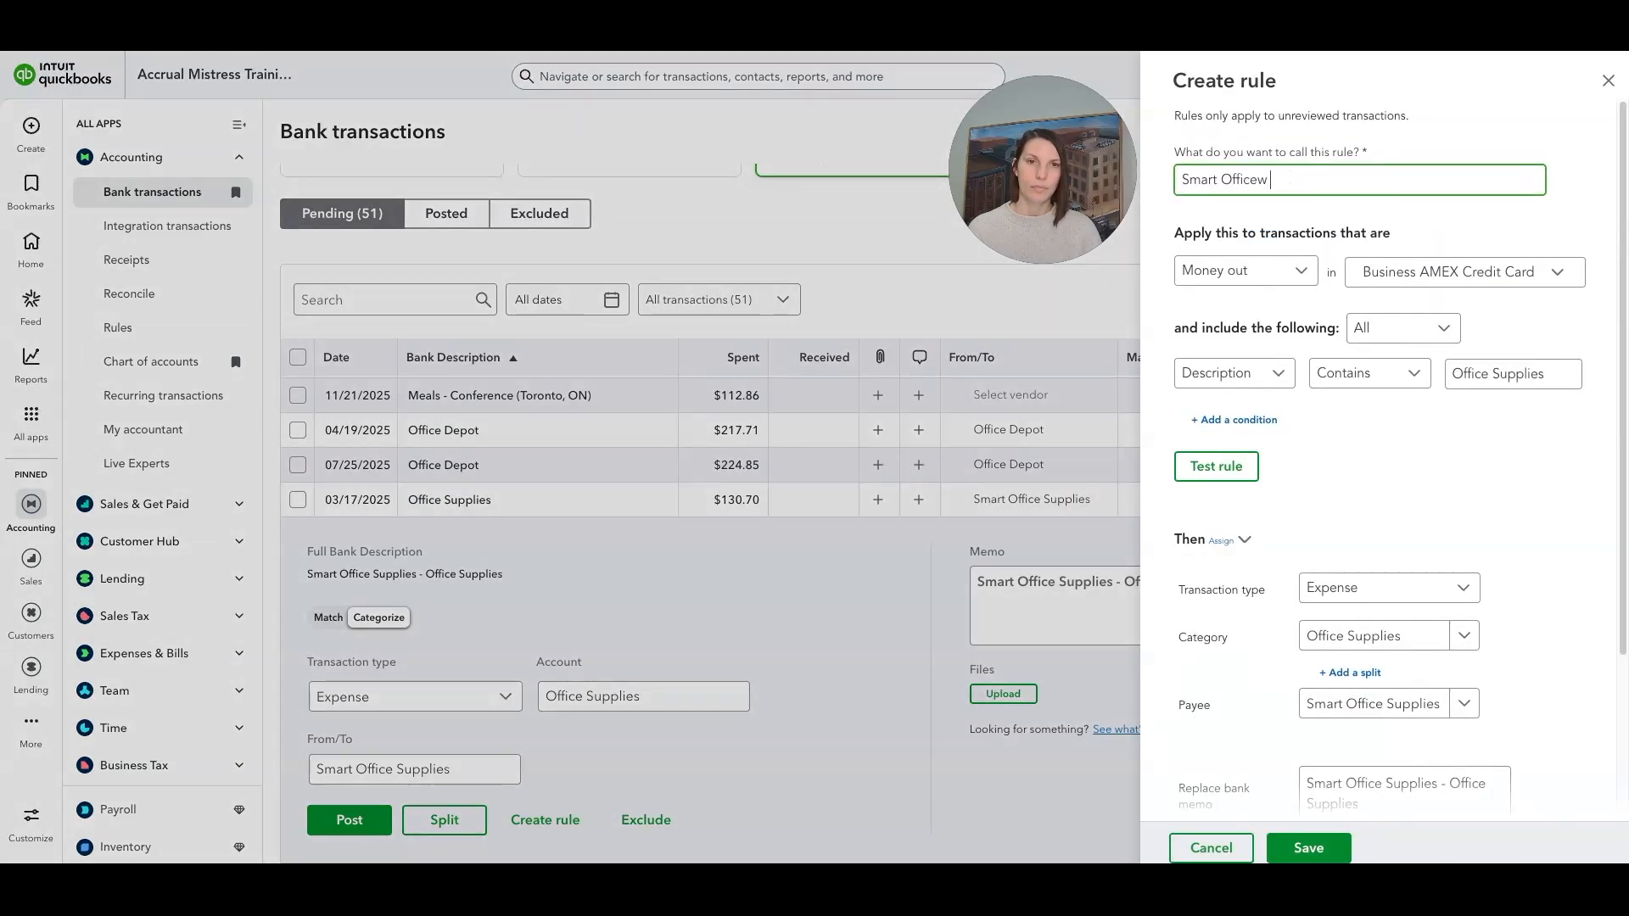
left_click(1308, 848)
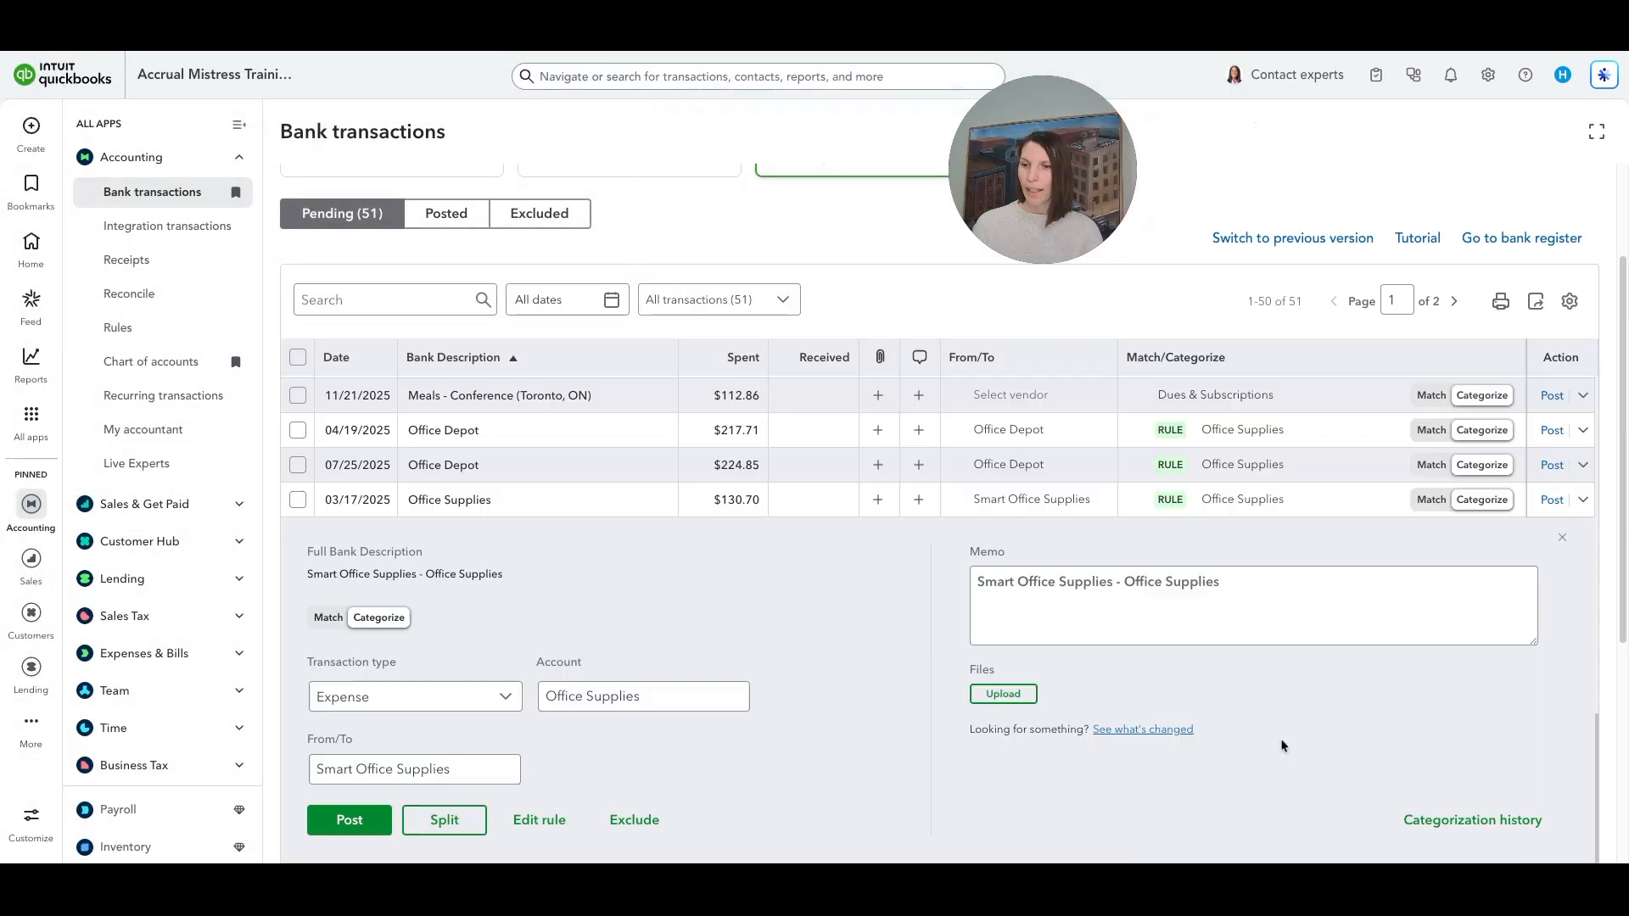
- Set the payee of the 05/02/2025 Old Soul Co. - Sacramento charge to Coffee Shops
scroll(473, 425, "down", 5)
left_click(472, 418)
left_click(370, 689)
type("Coffee")
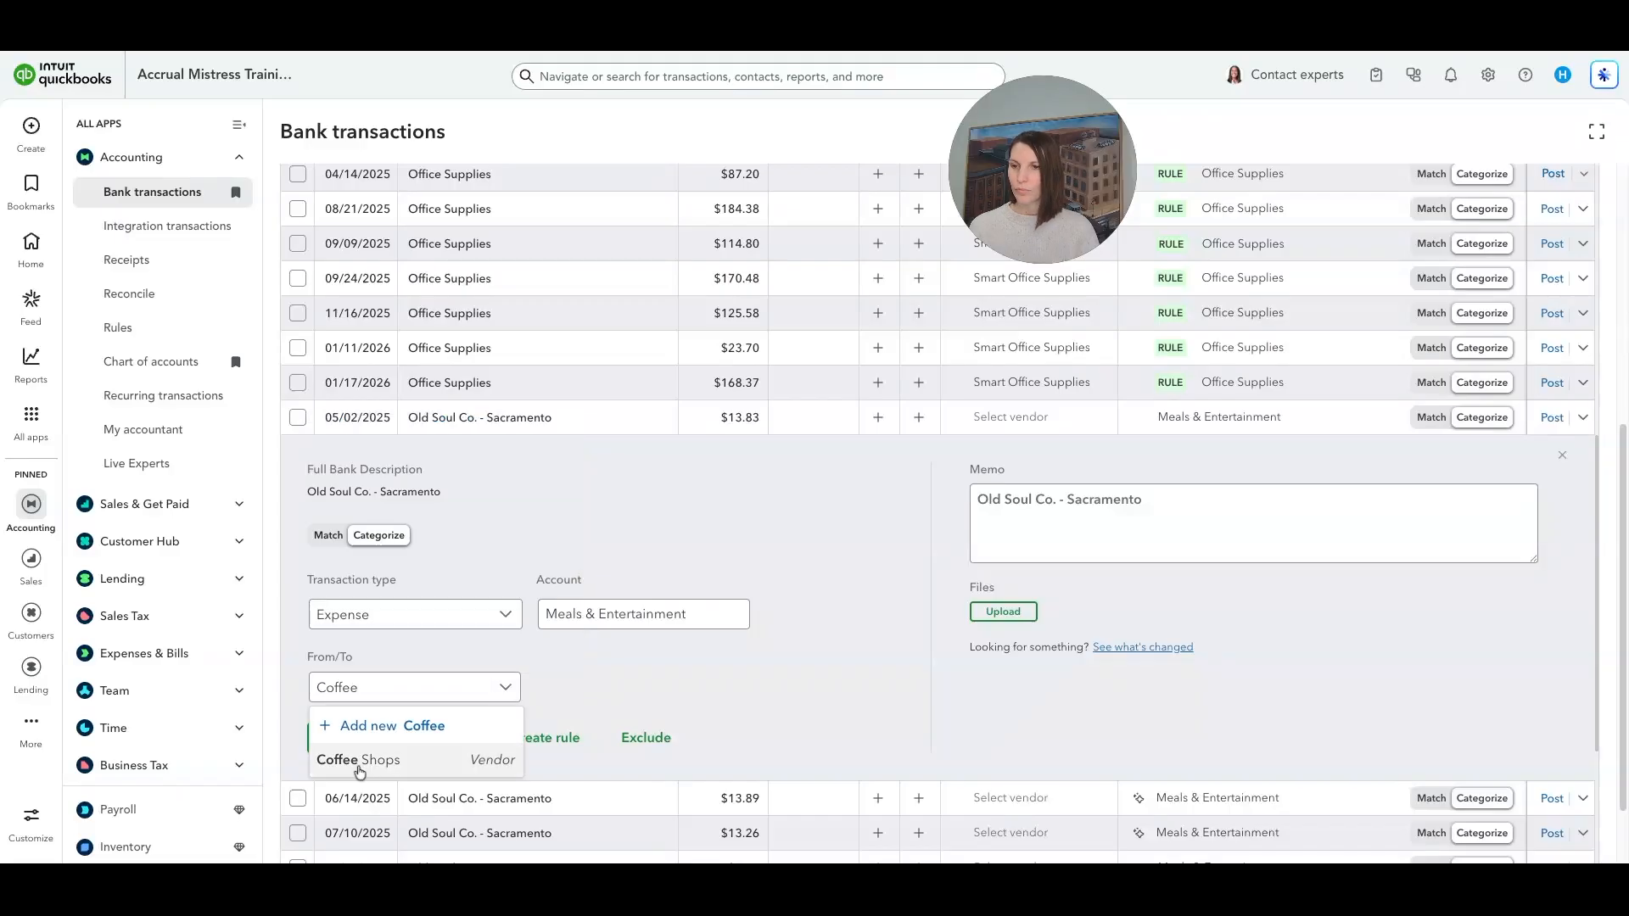
left_click(344, 756)
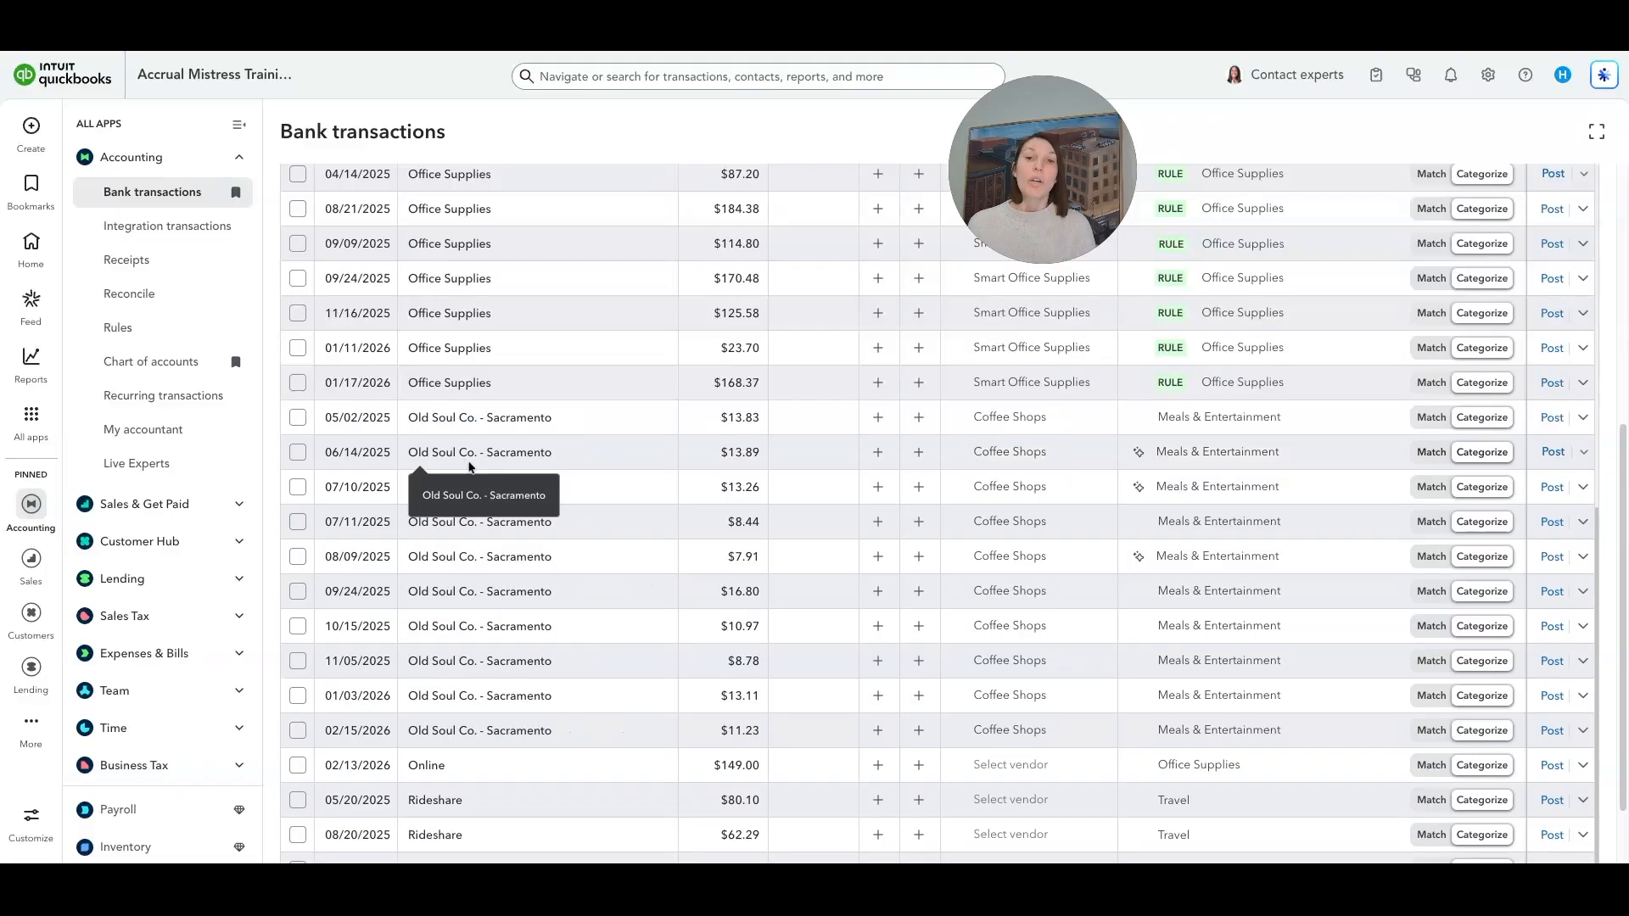
- Select the rule-categorized Office Depot and Office Supplies charges, from 04/19/2025 Office Depot through 01/17/2026 Office Supplies, and batch post them
scroll(1095, 450, "up", 3)
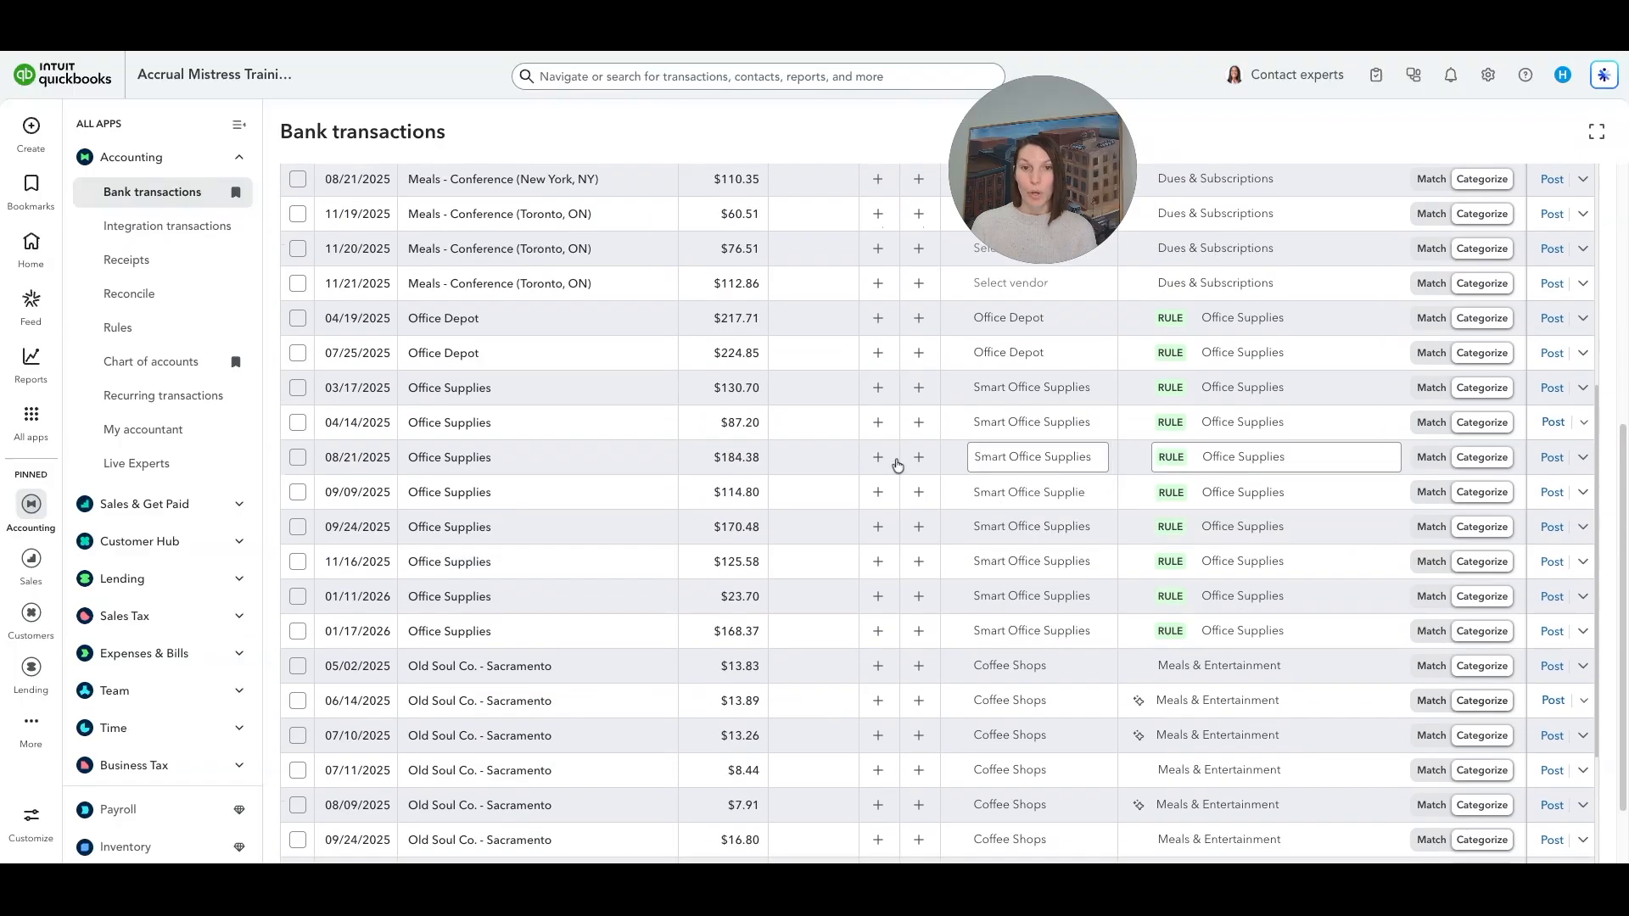
left_click(298, 320)
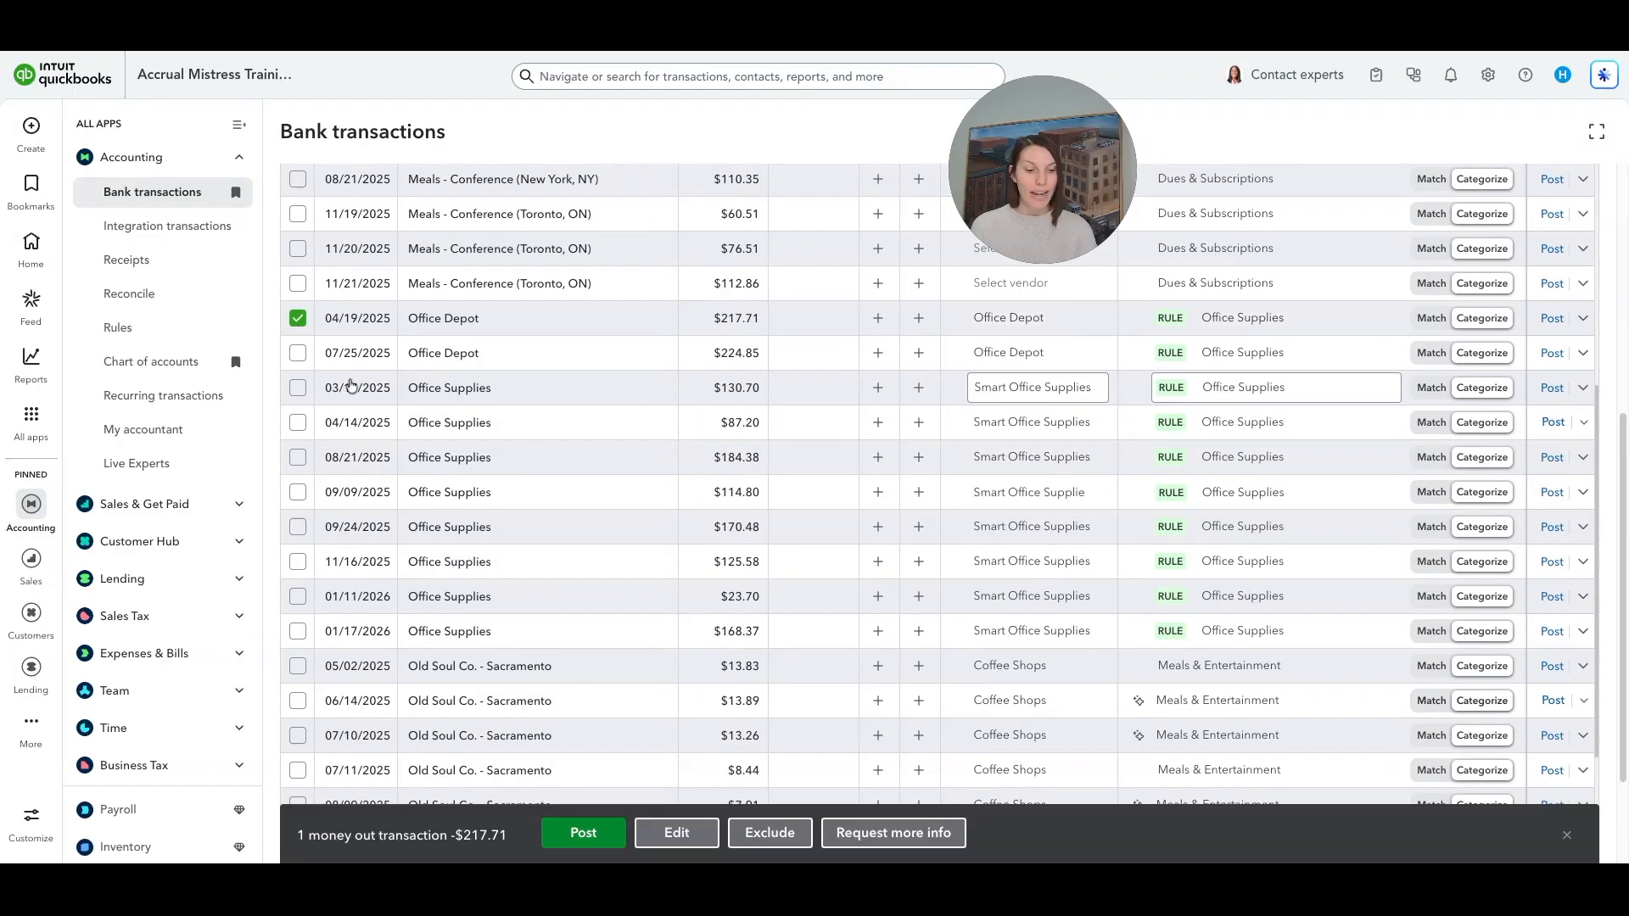
left_click(298, 632, "shift")
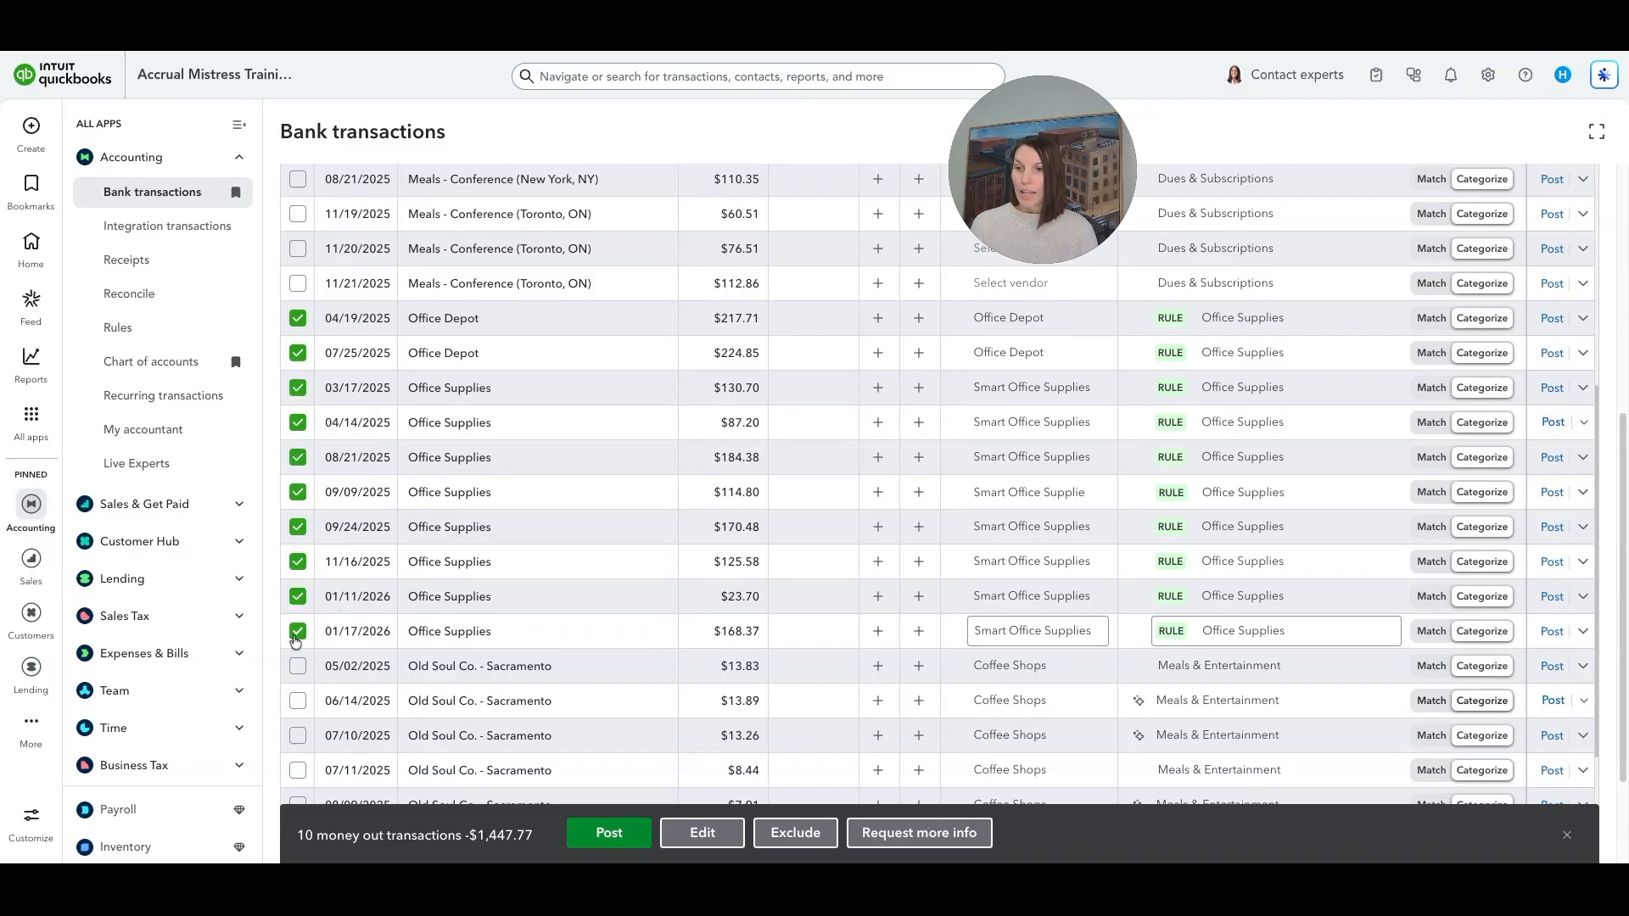
left_click(607, 834)
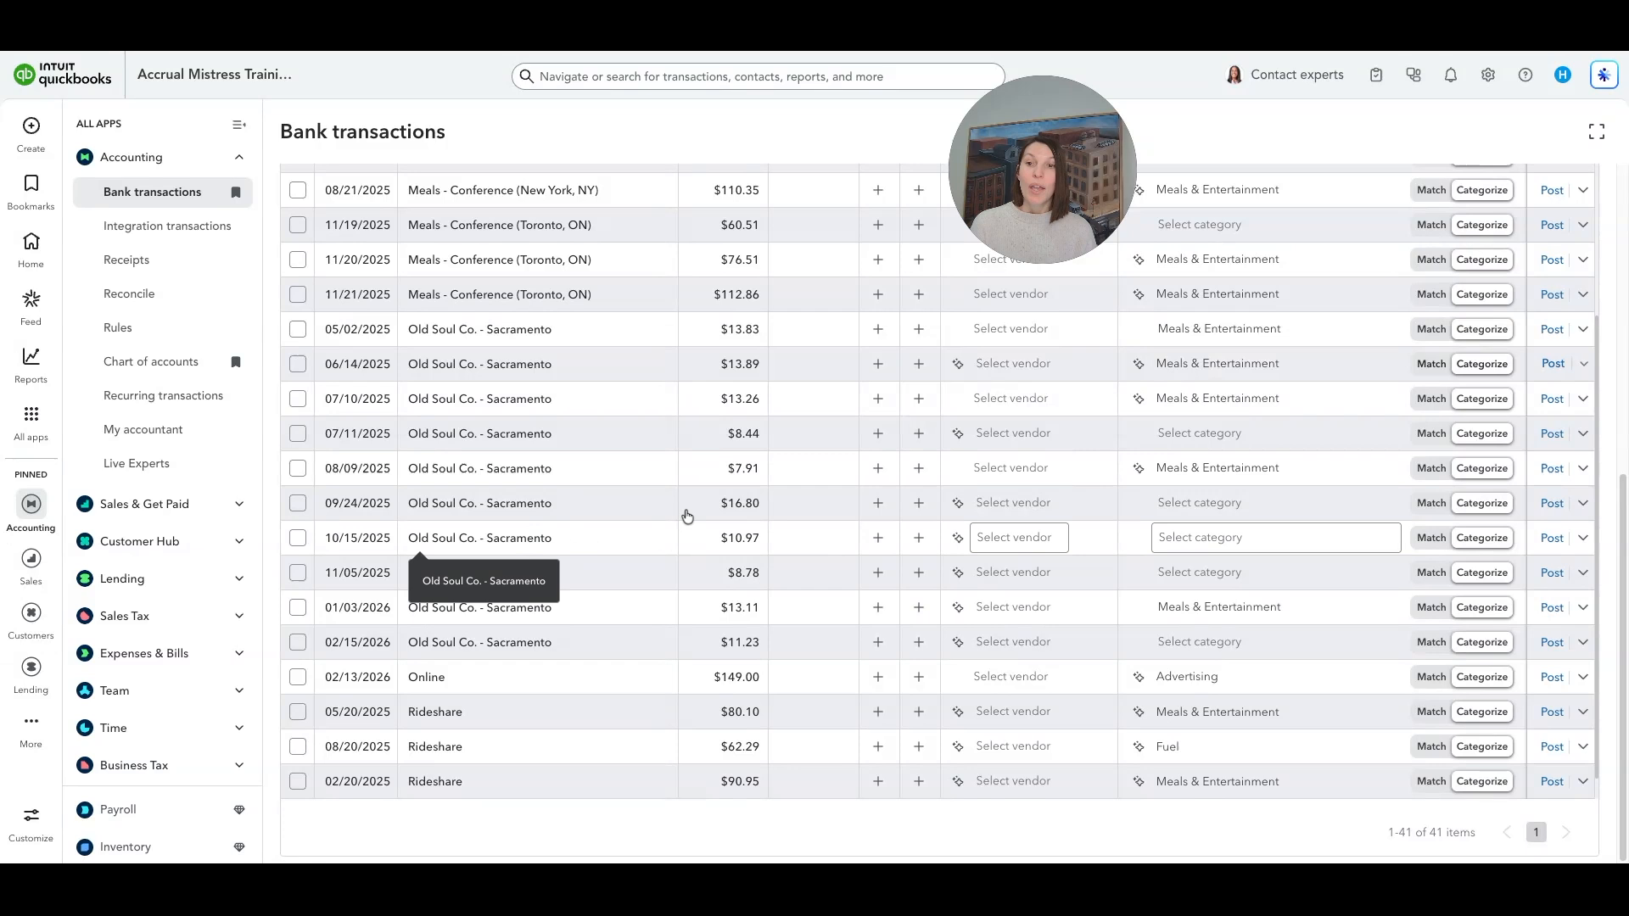
- Set the payee of the 05/02/2025 and 06/14/2025 Old Soul Co. - Sacramento charges to Coffee Shops
left_click(1024, 332)
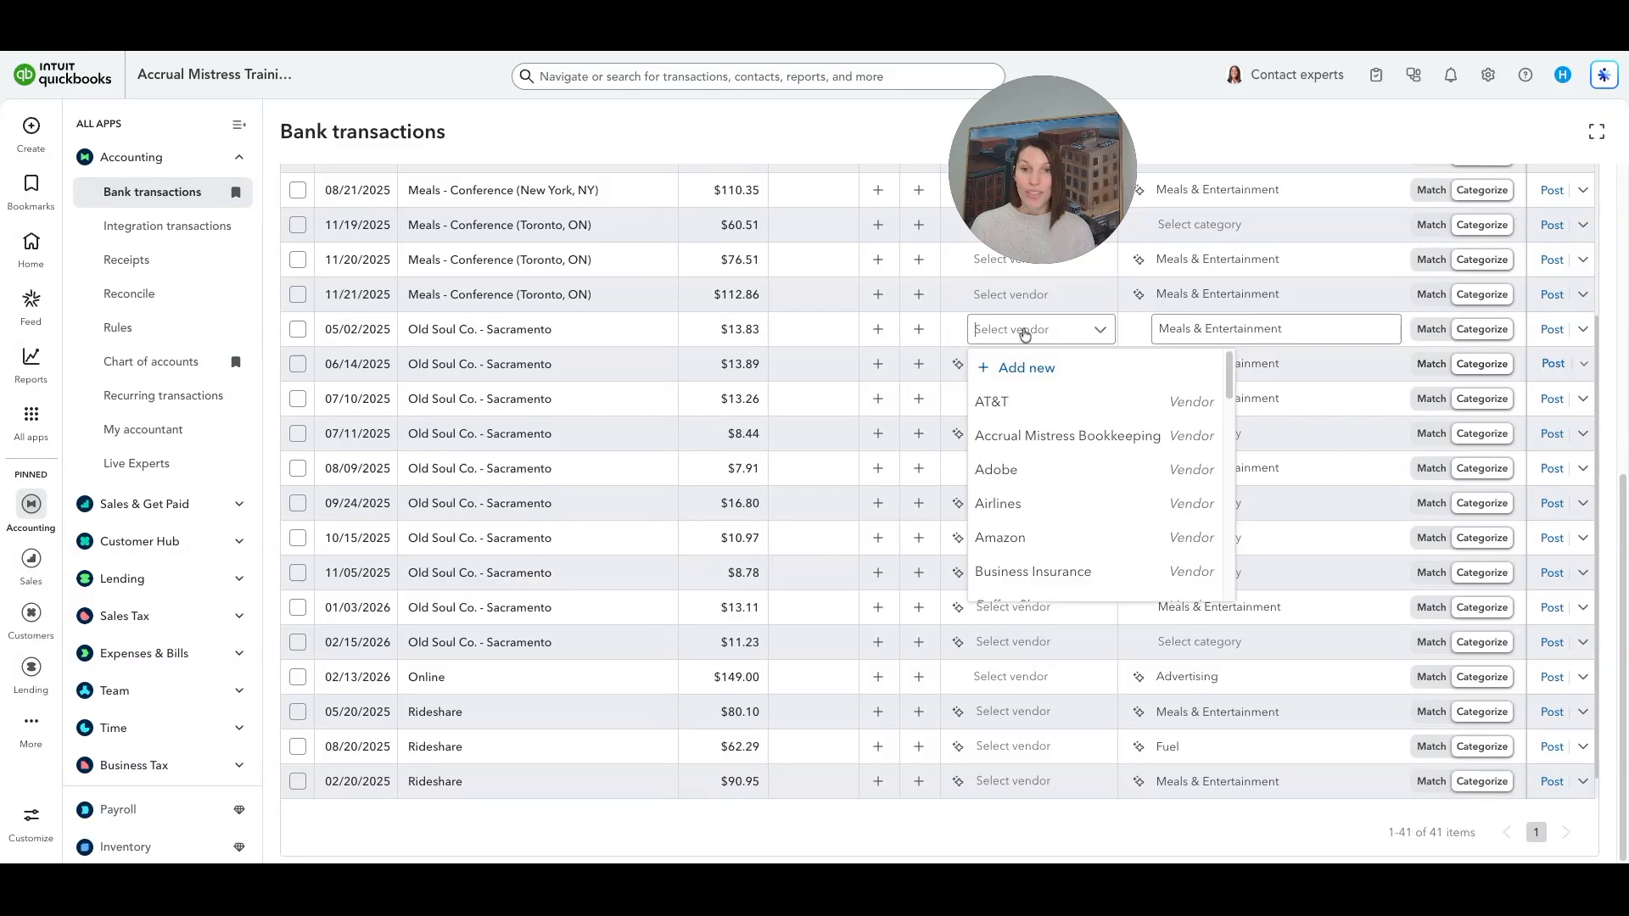
type("O")
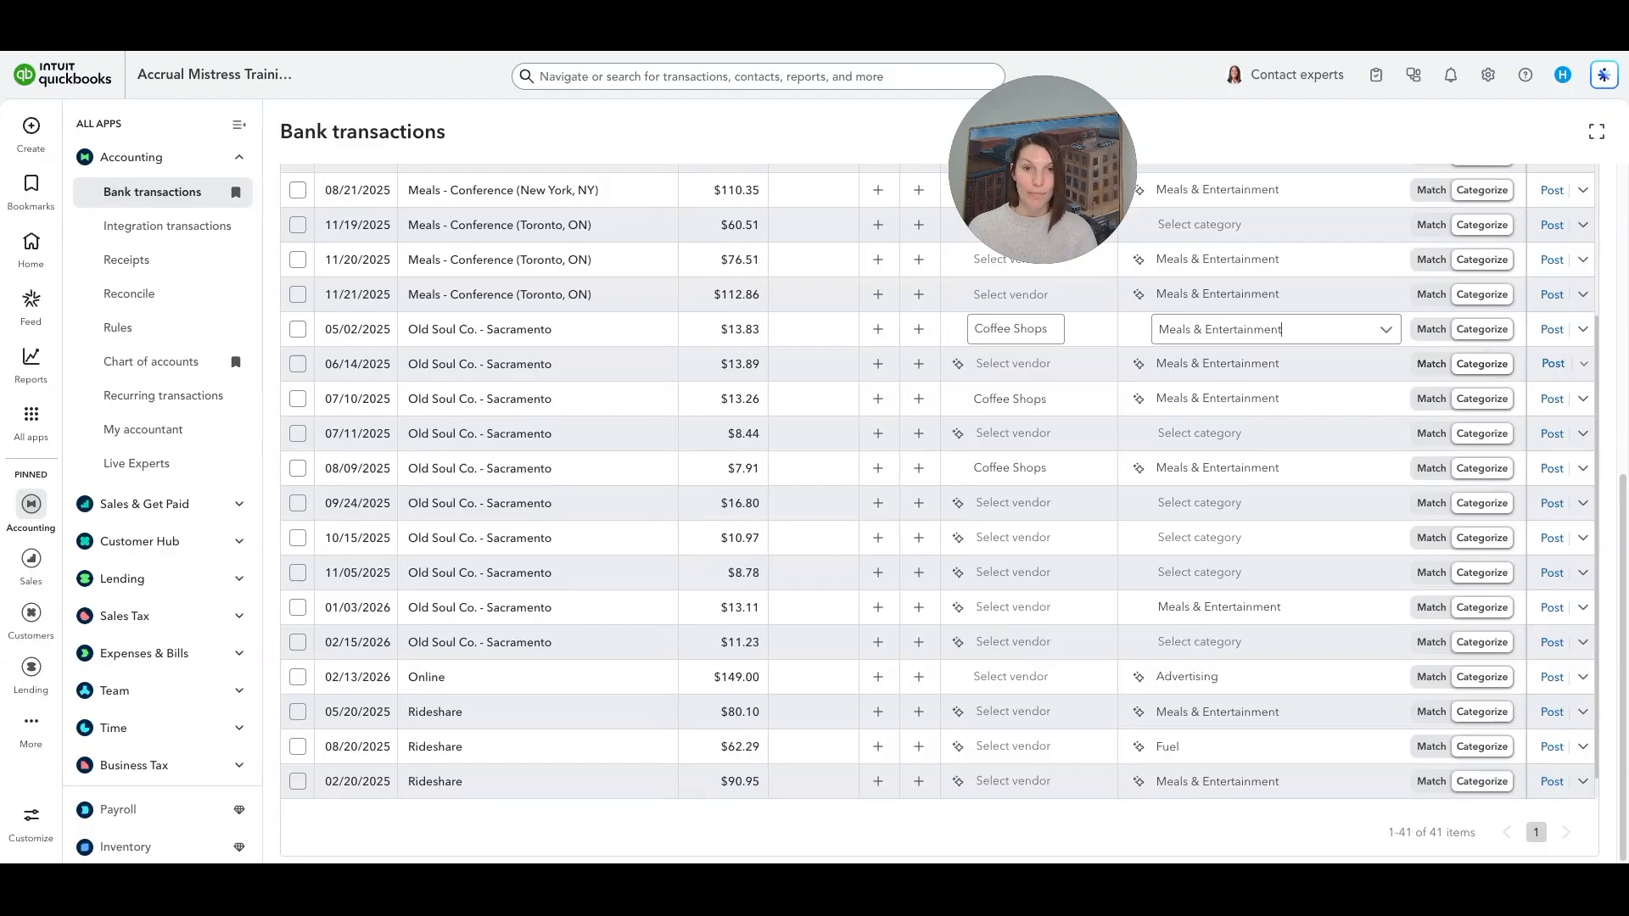
key("Tab")
left_click(1230, 402)
left_click(639, 367)
left_click(993, 367)
type("Coff")
left_click(1043, 519)
left_click(1554, 365)
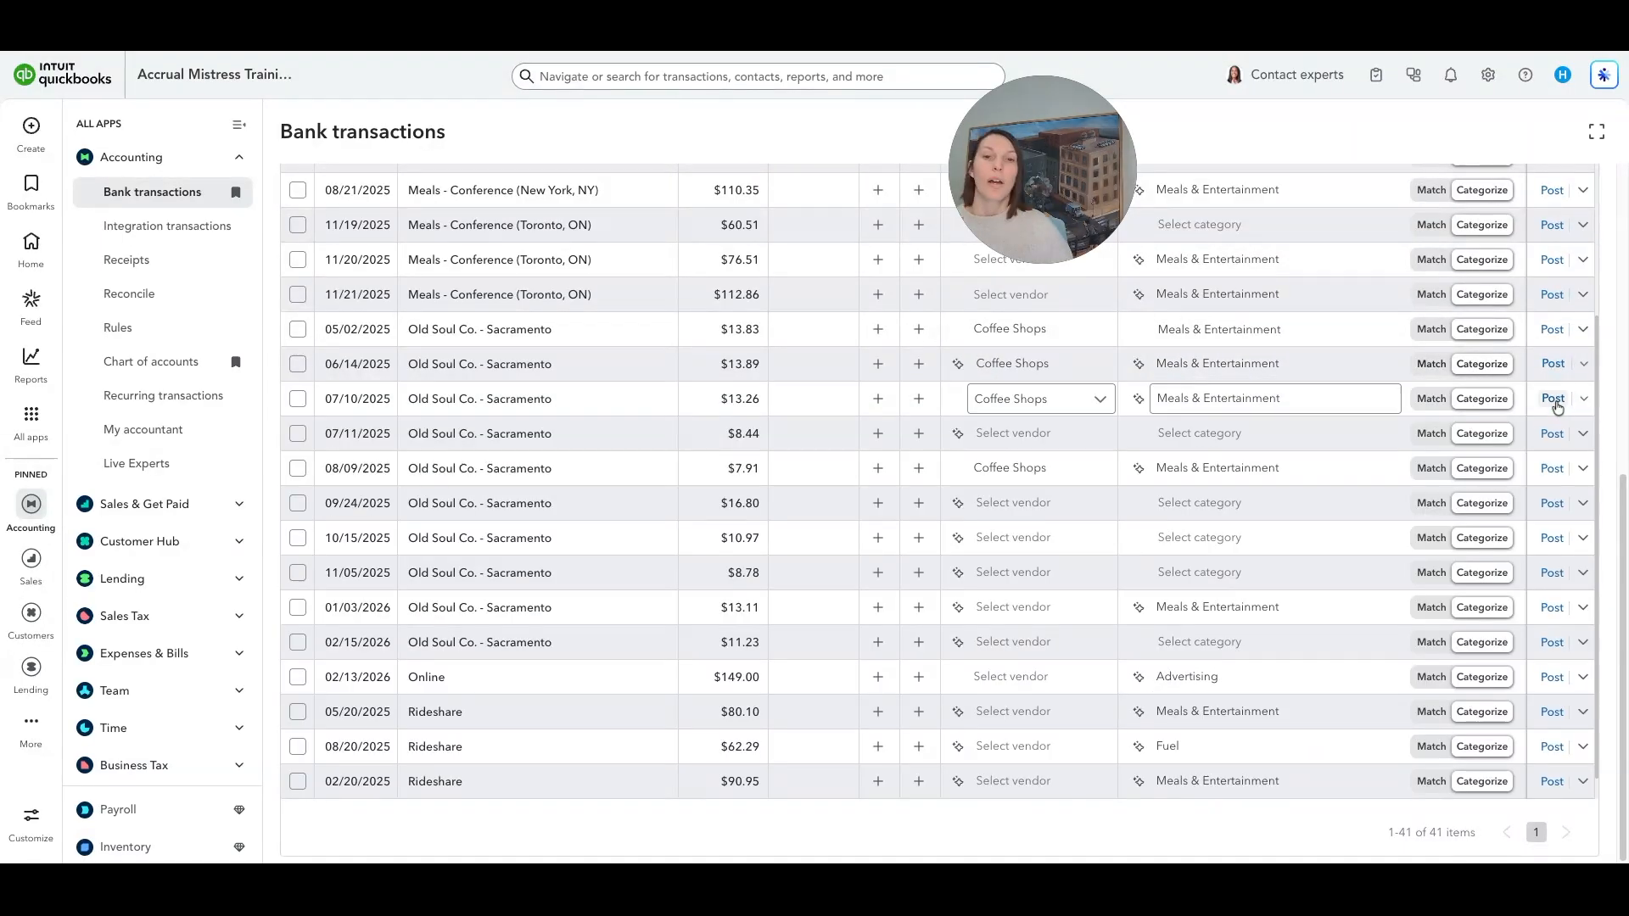
left_click(1083, 506)
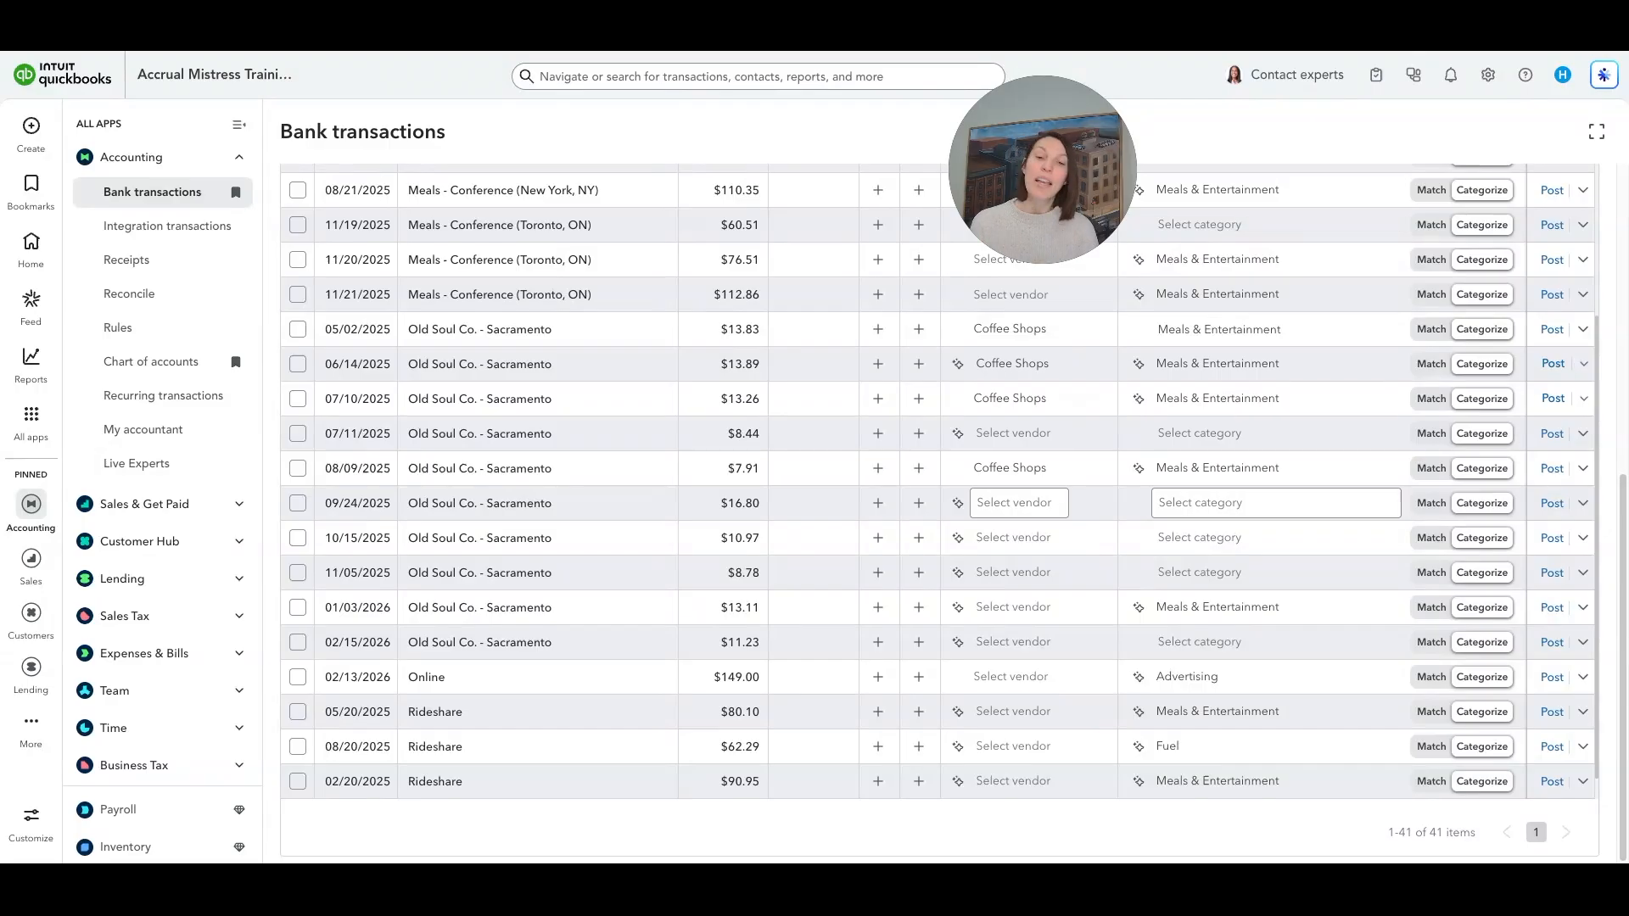
- From the 05/02/2025 charge, save a rule named Old Soul Coffee that assigns Meals & Entertainment and payee Coffee Shops to Old Soul Co. - Sacramento descriptions
left_click(1010, 329)
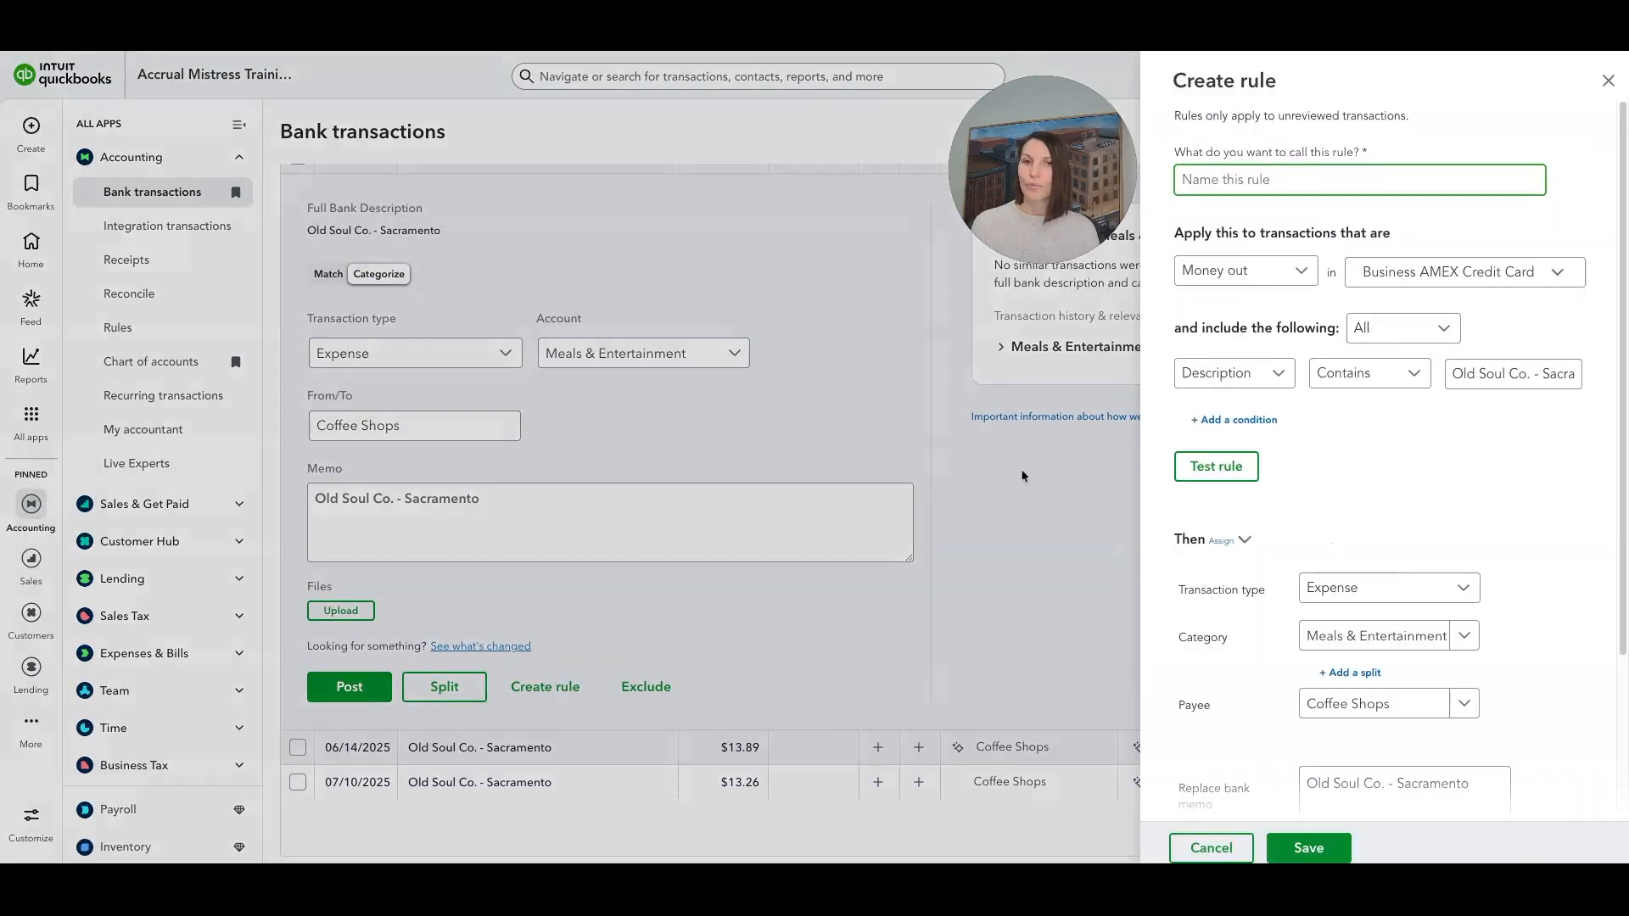
type("Old Soul Coffee")
scroll(1391, 509, "down", 3)
left_click(1308, 848)
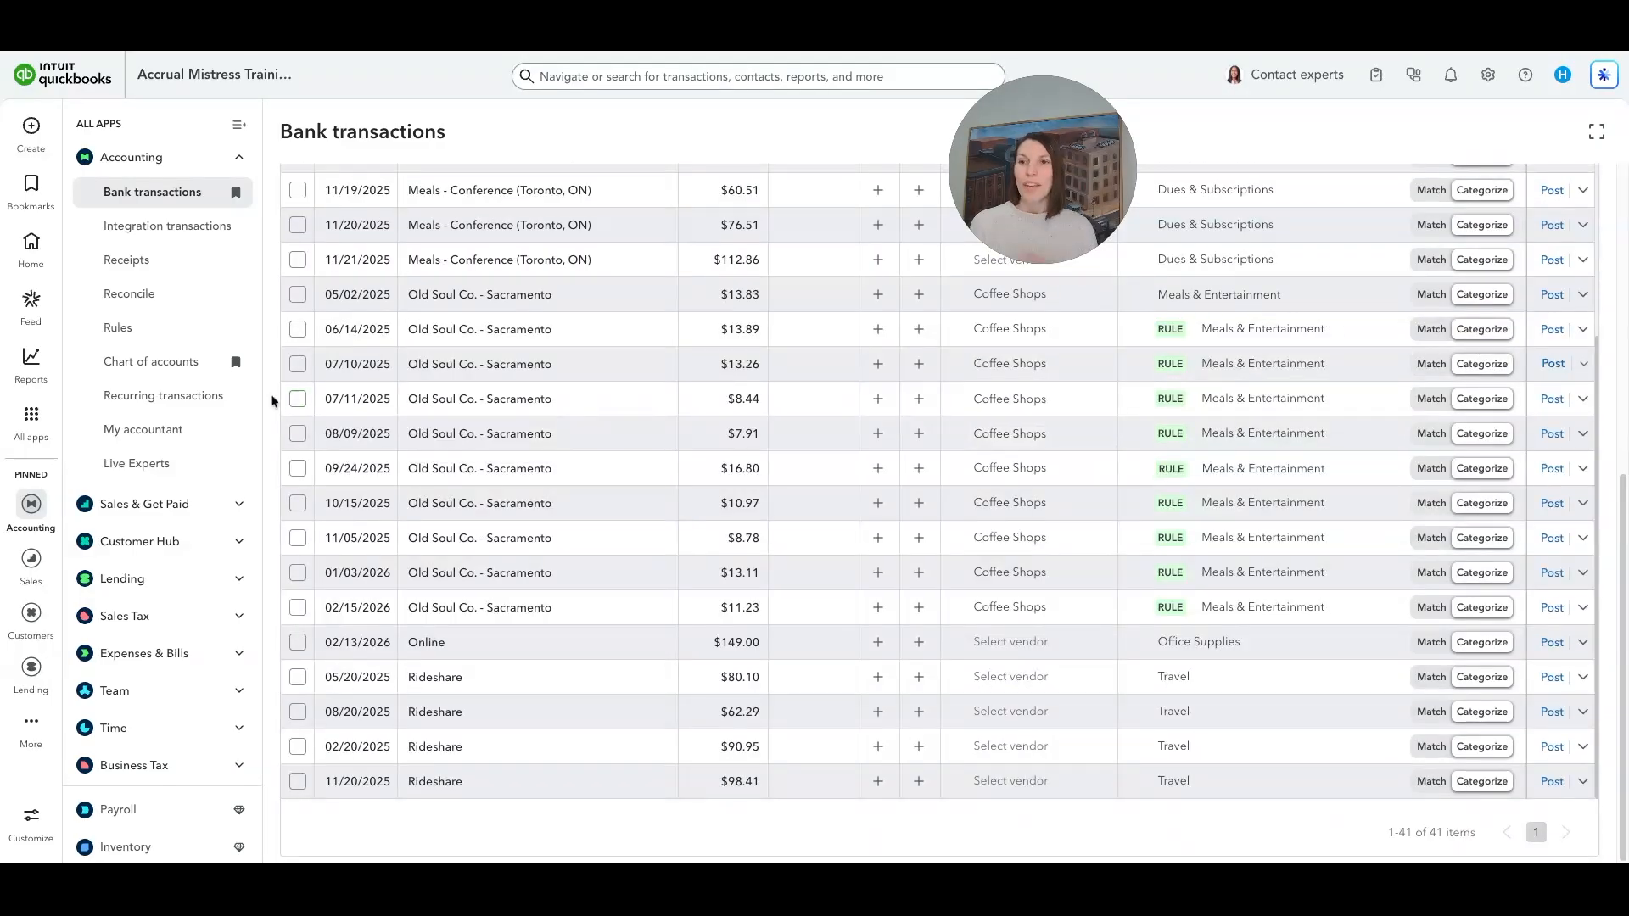
- Select all Old Soul Co. - Sacramento charges from 05/02/2025 through 02/15/2026 and batch post them
left_click(297, 295)
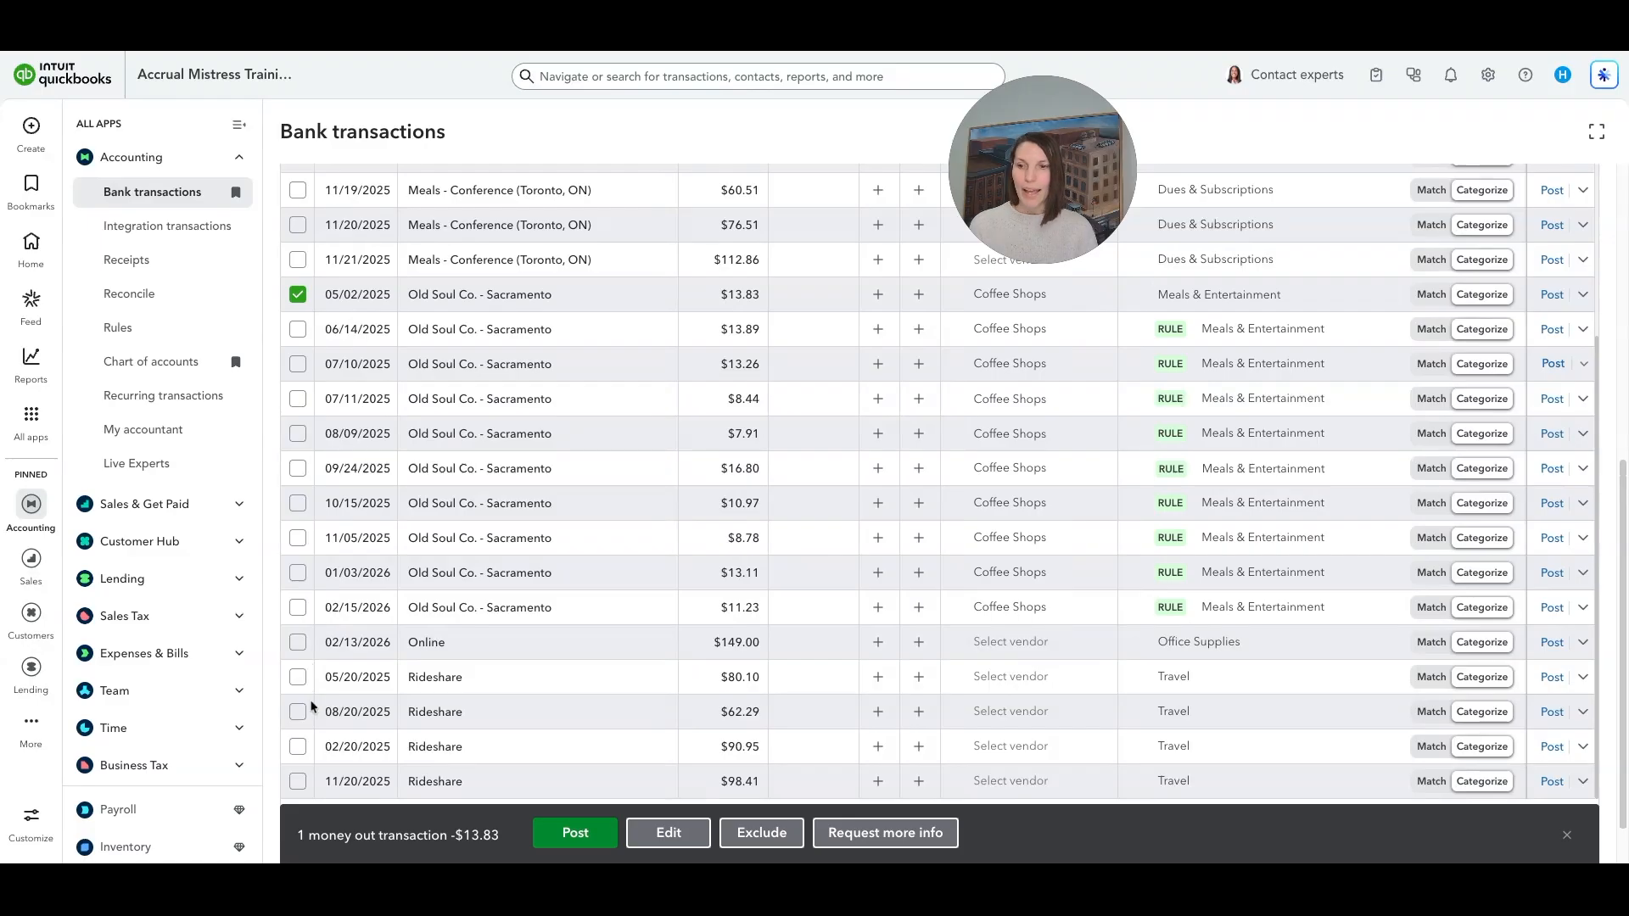
left_click(298, 608, "shift")
left_click(597, 832)
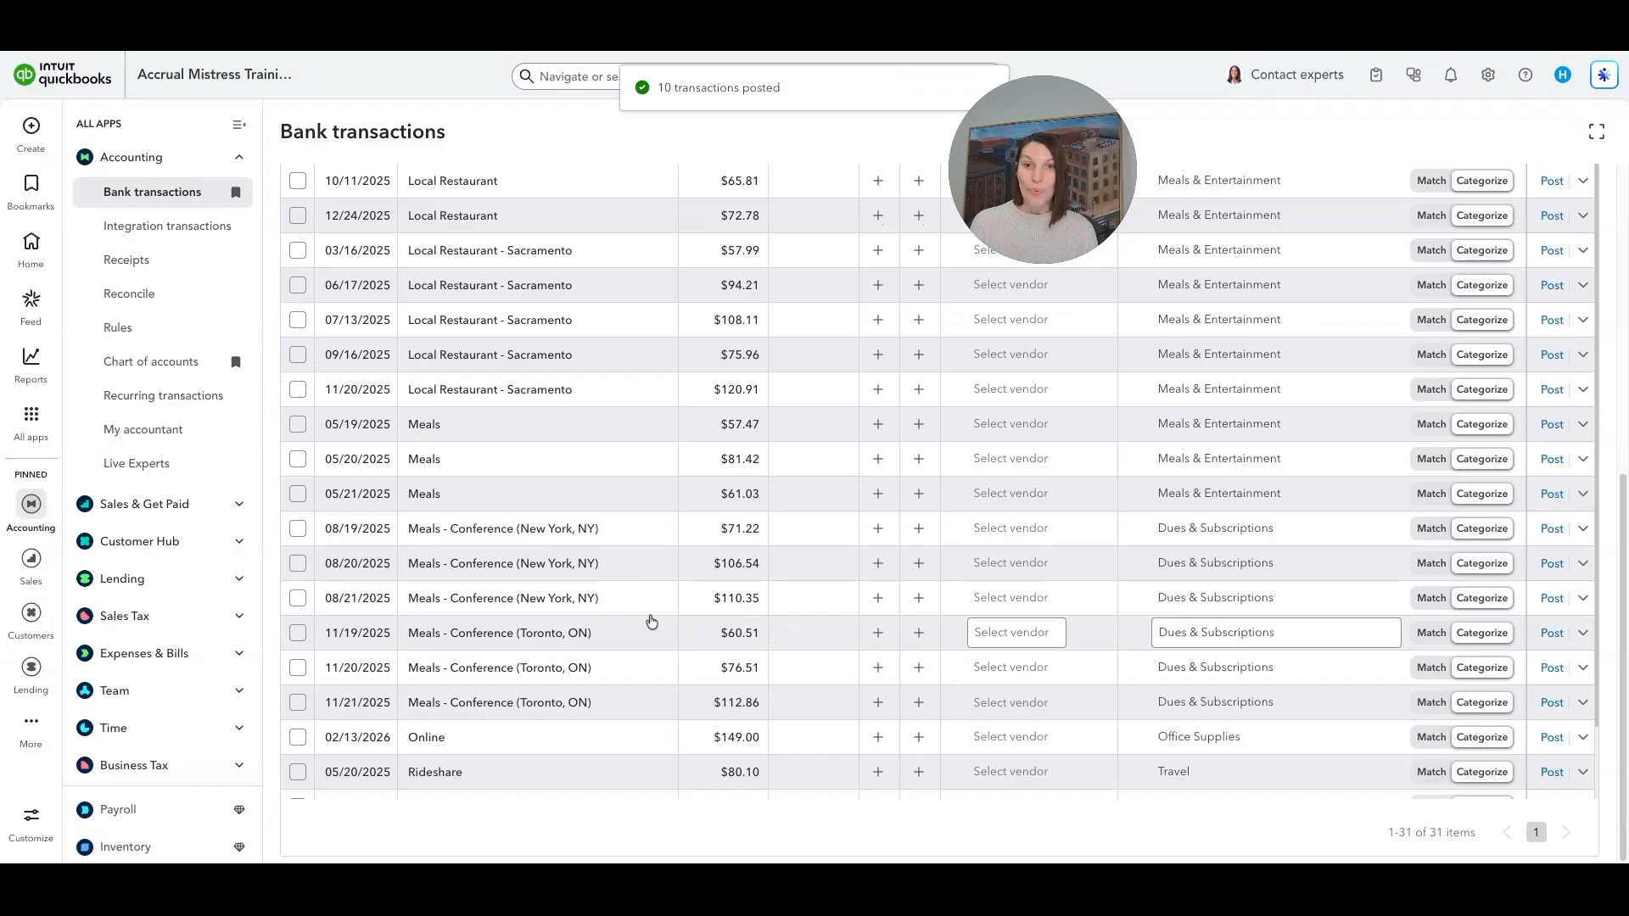
- Review the remaining pending AMEX credit card charges, including the meals, local restaurant and conference entries, and return to the account overview
scroll(651, 622, "up", 2)
scroll(654, 648, "up", 3)
scroll(654, 645, "up", 3)
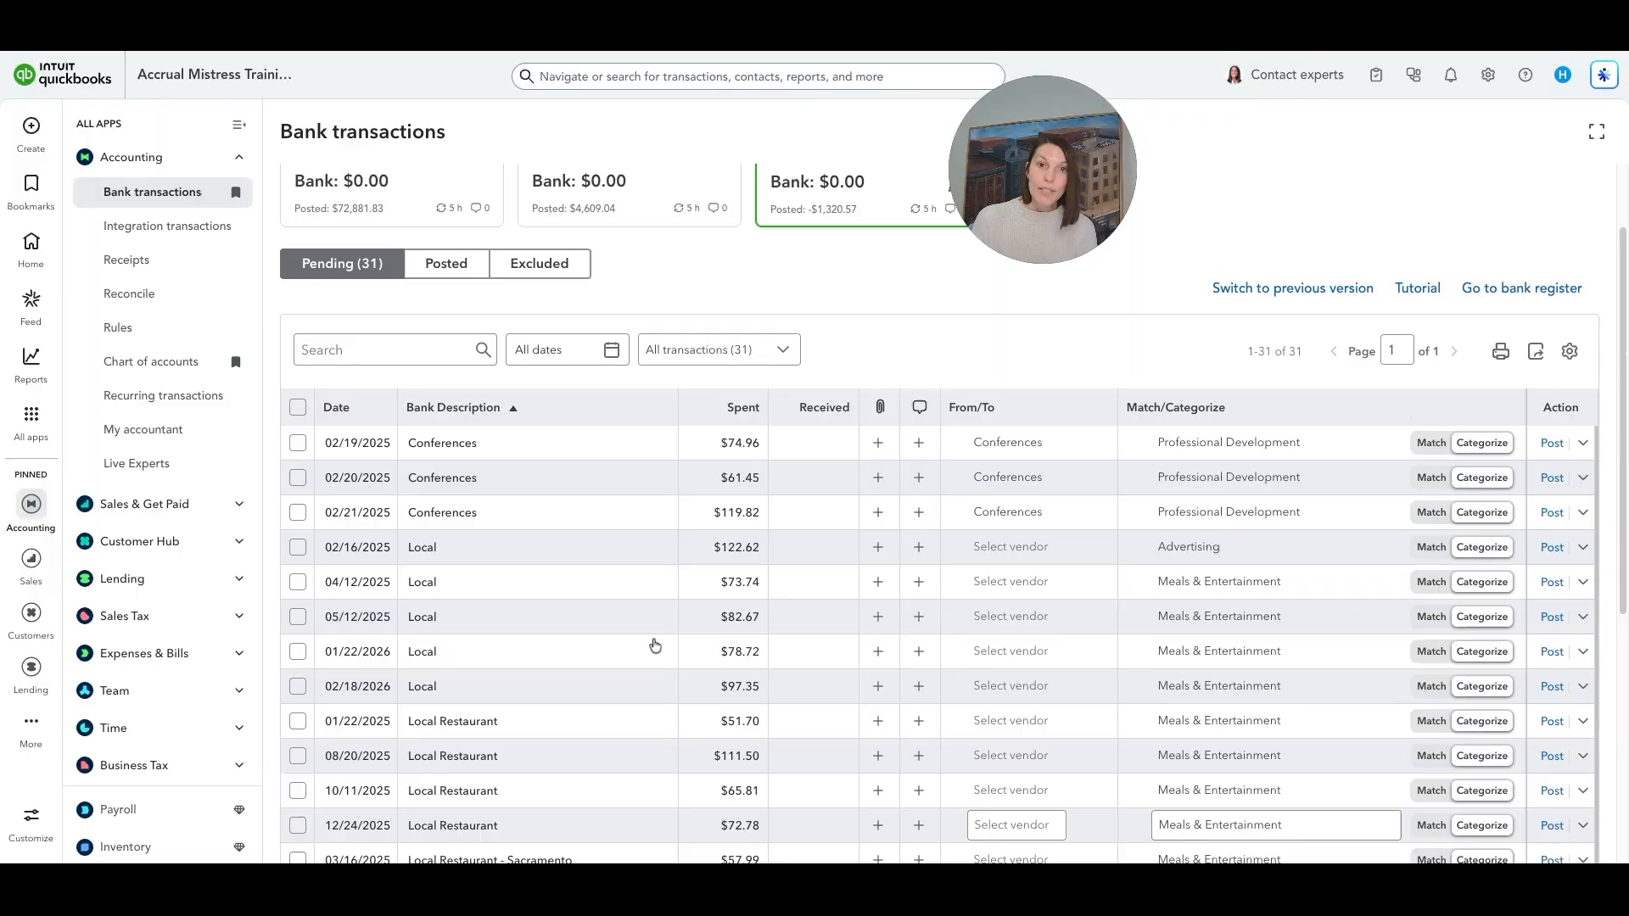
scroll(655, 646, "up", 1)
scroll(655, 645, "down", 1)
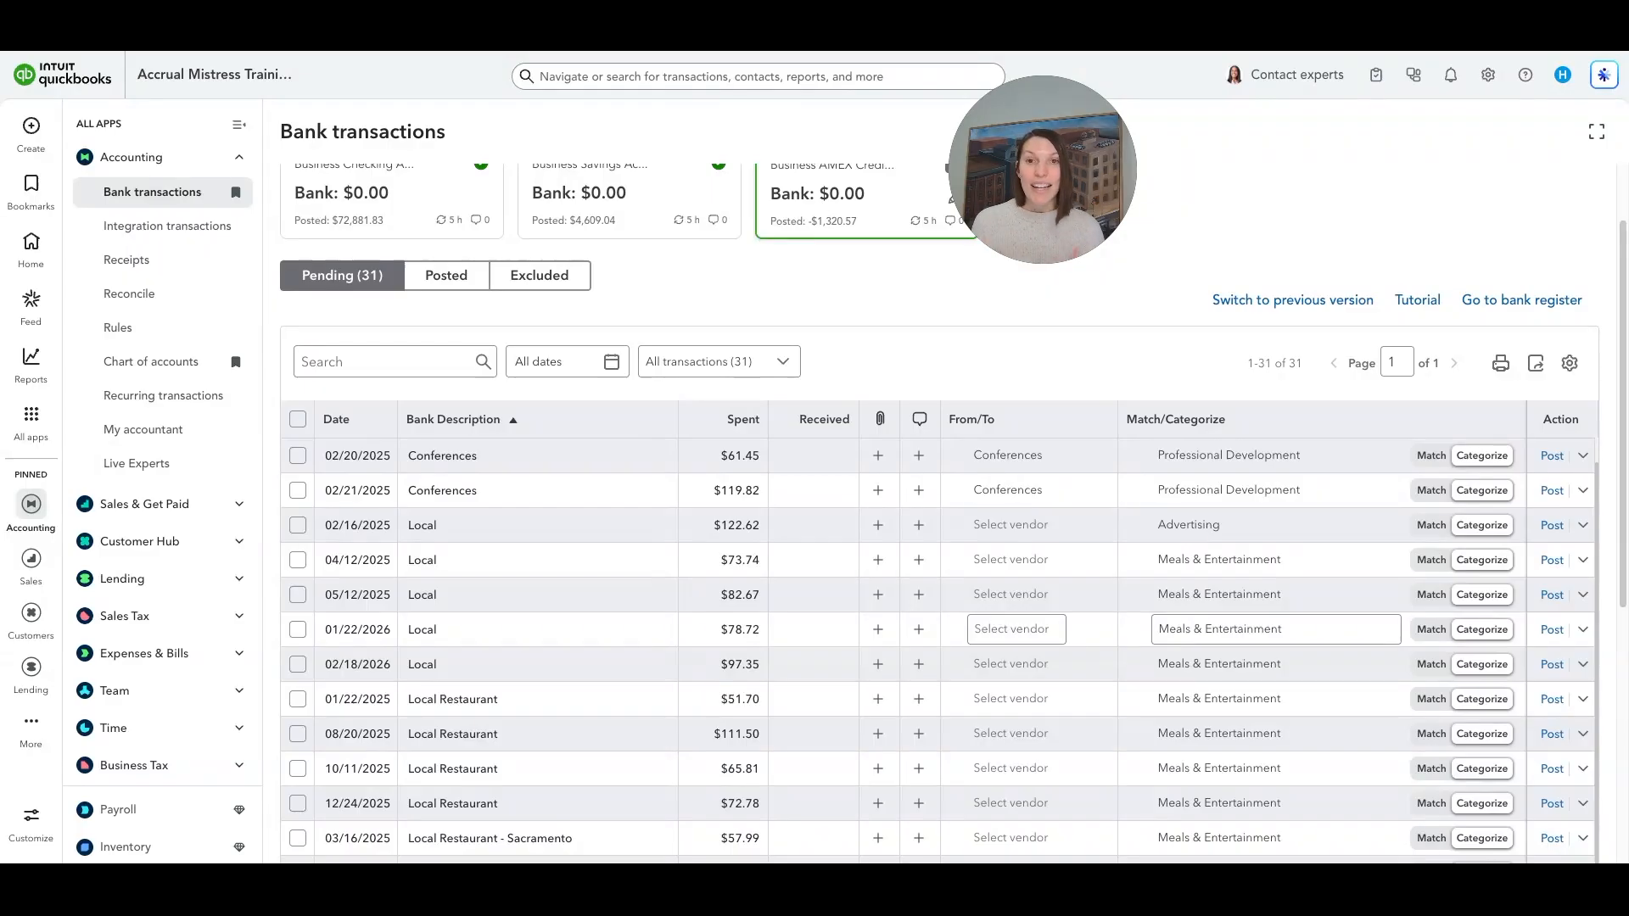
scroll(691, 649, "up", 1)
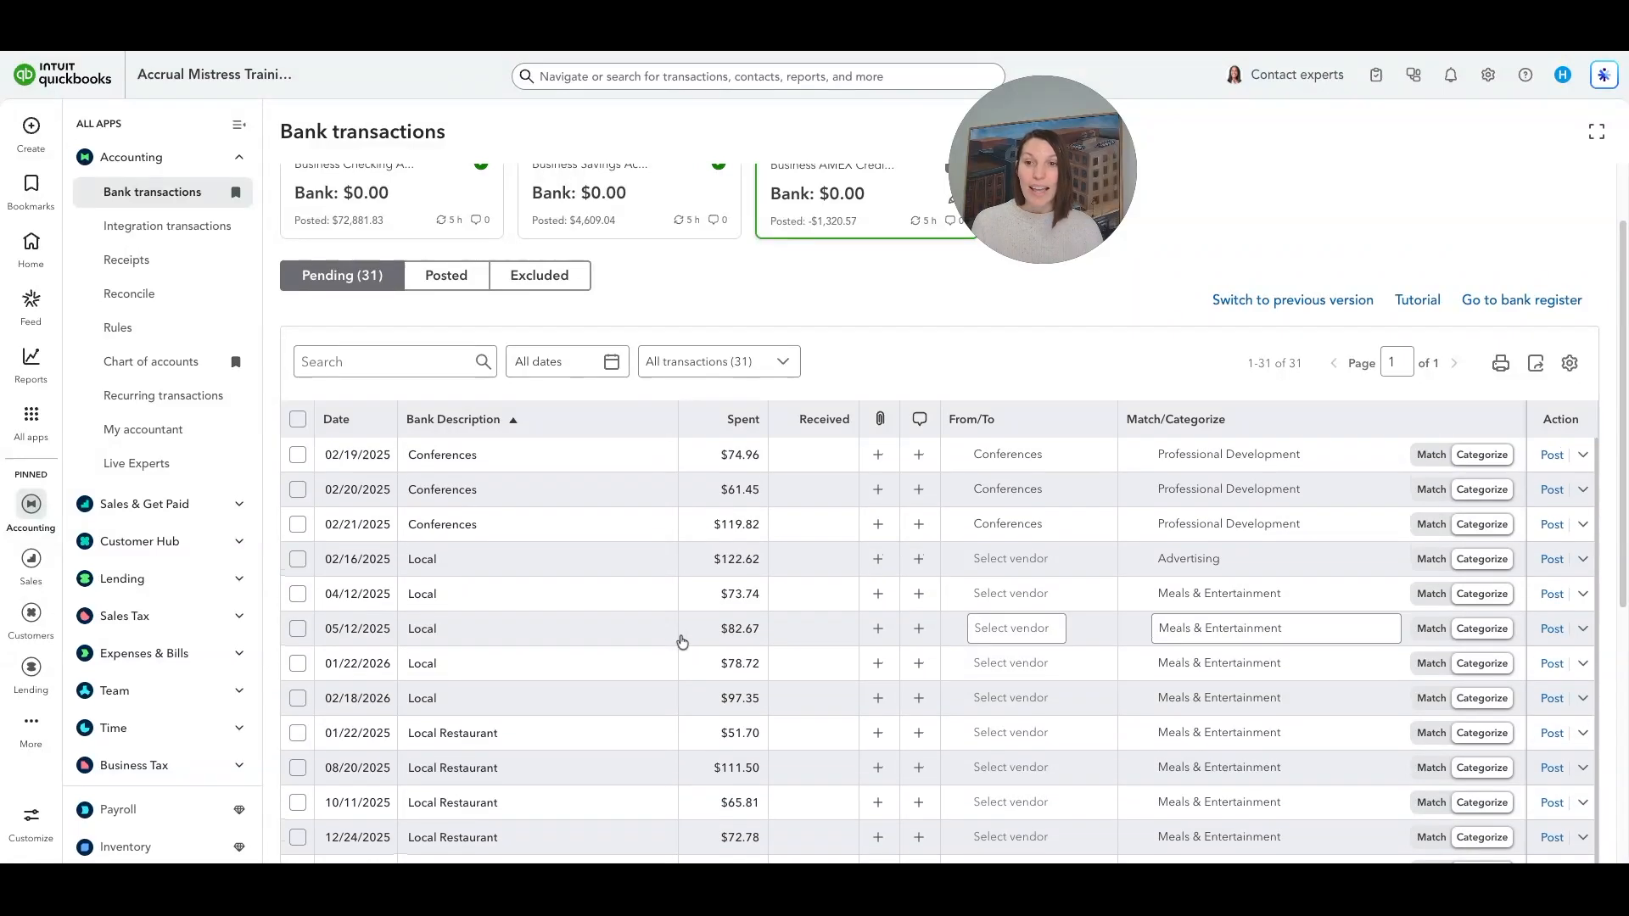
scroll(510, 254, "up", 1)
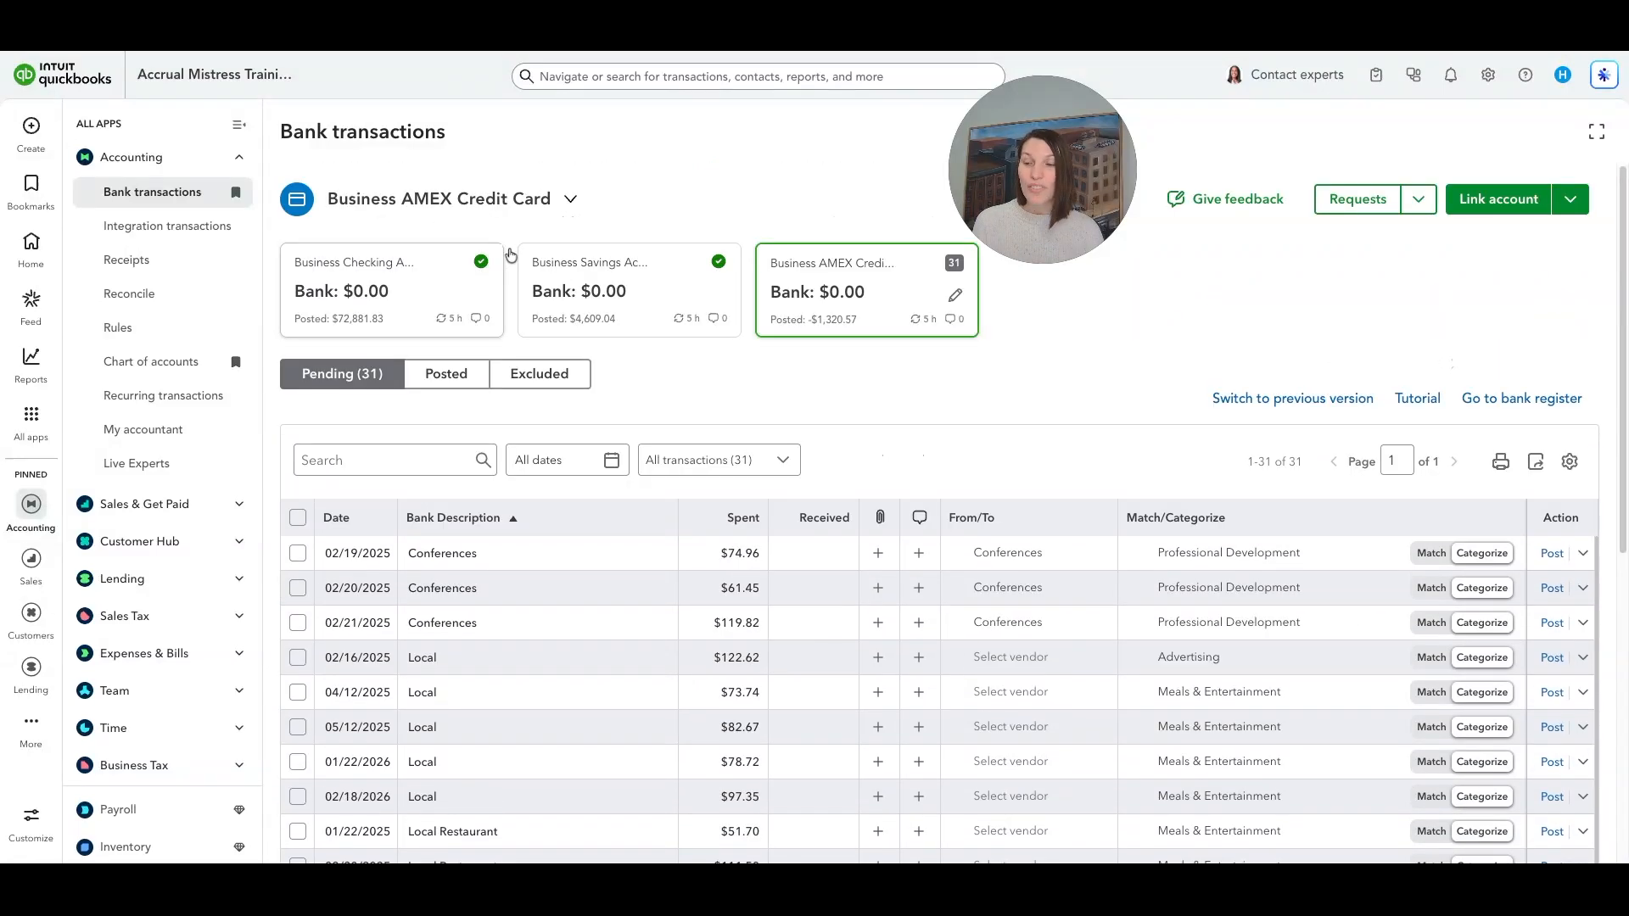